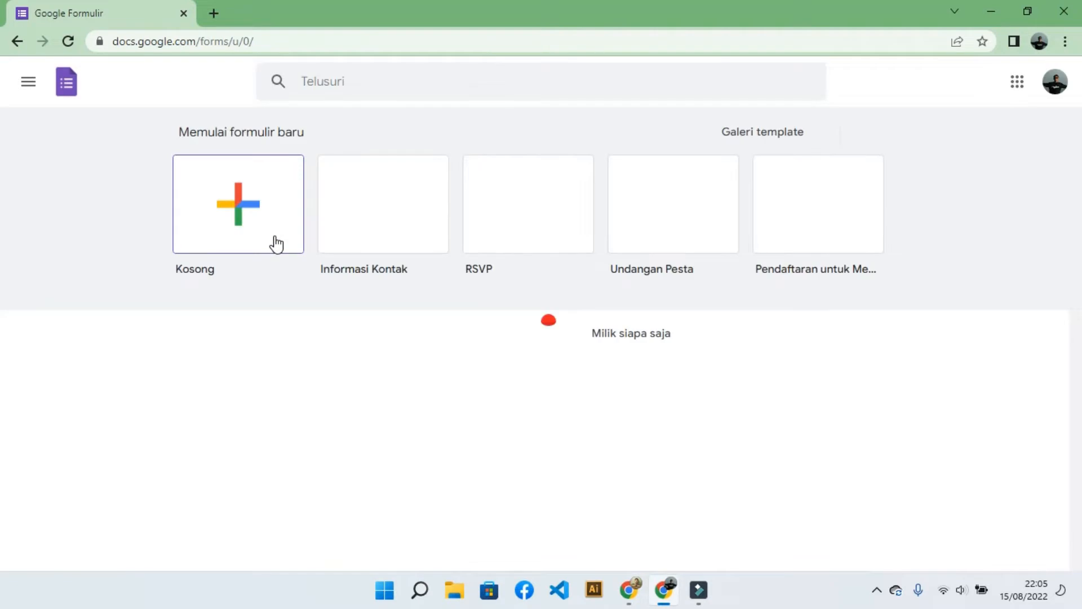
# Create a blank form and title it "Ujian Matematika".
pyautogui.click(236, 207)
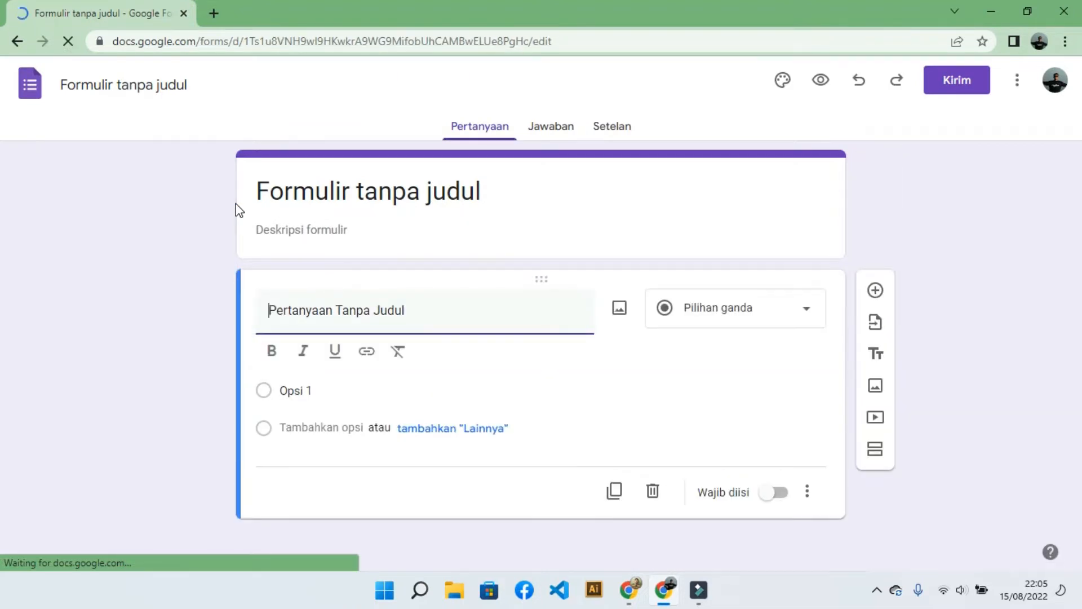
pyautogui.click(492, 200)
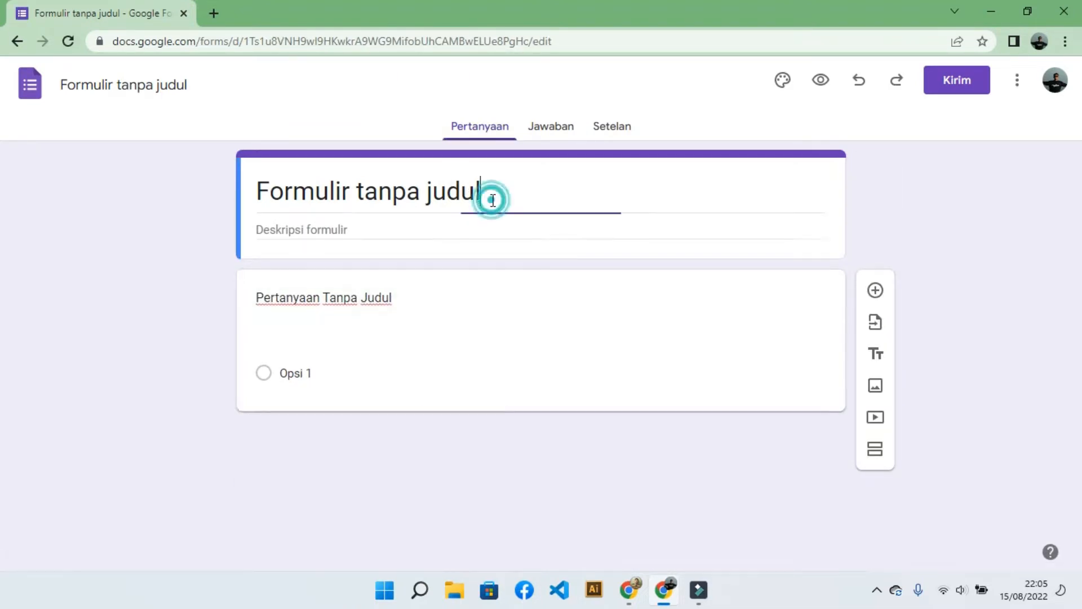
pyautogui.hotkey('ctrl', 'a')
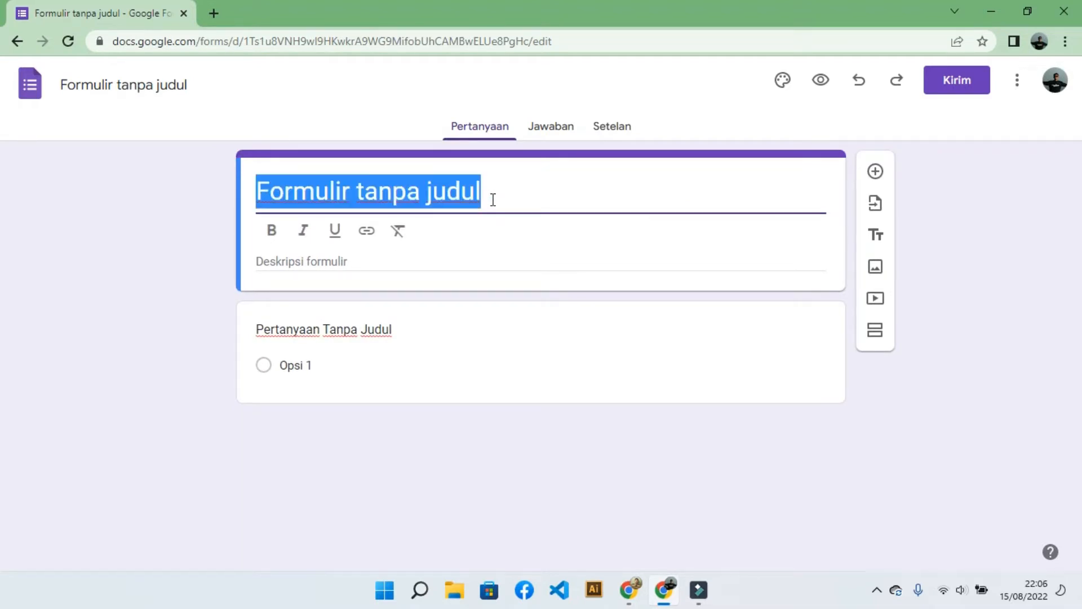
pyautogui.write('Uijua')
pyautogui.press('BackSpace')
pyautogui.press('BackSpace')
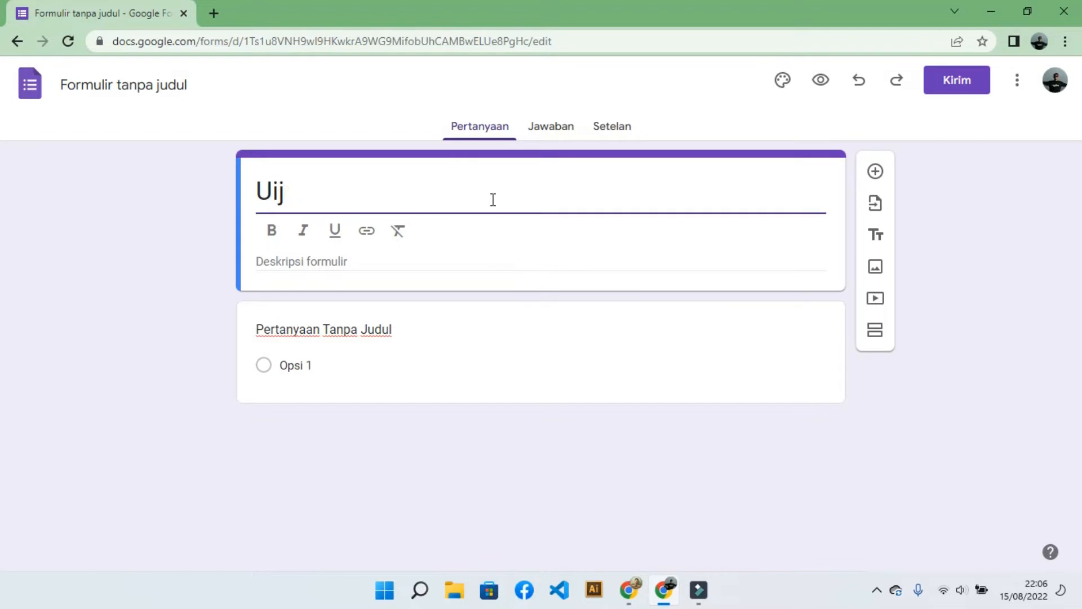
pyautogui.write('an Mate')
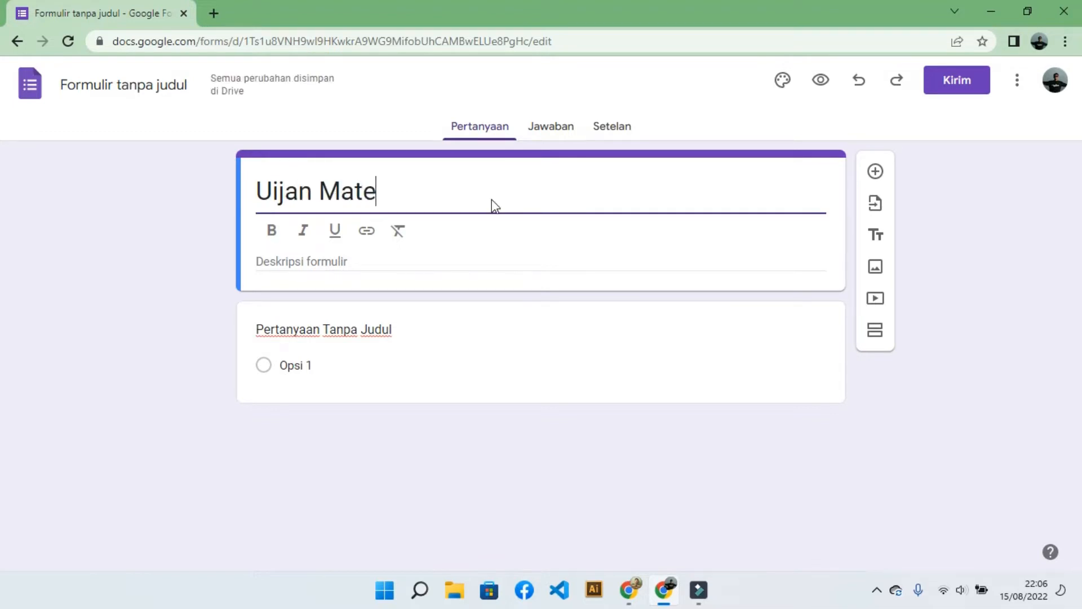
pyautogui.write('matika')
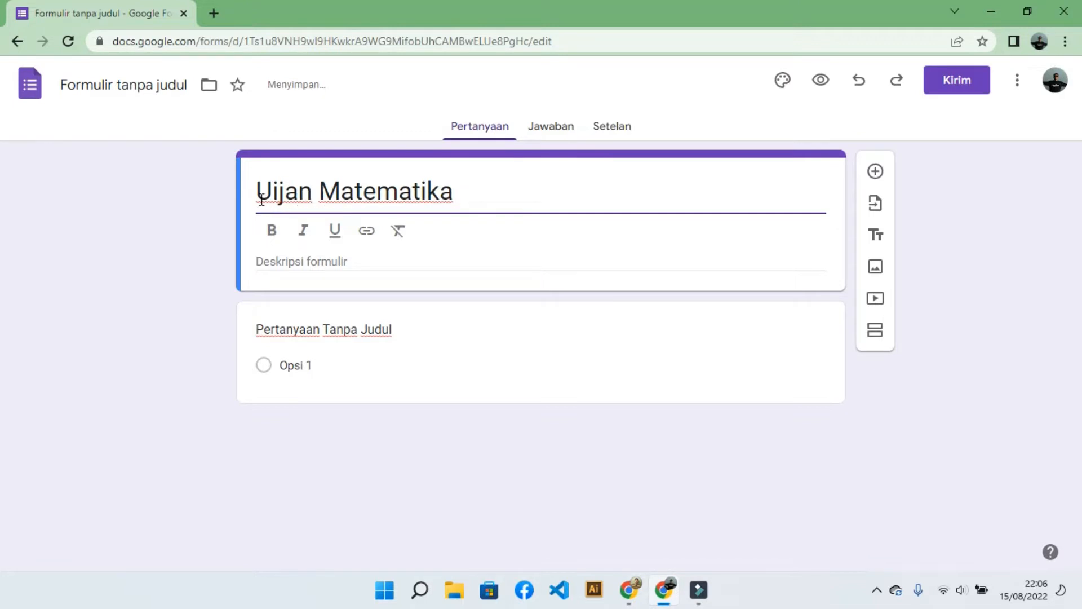
pyautogui.click(312, 188)
pyautogui.press('BackSpace')
pyautogui.press('BackSpace')
pyautogui.press('BackSpace')
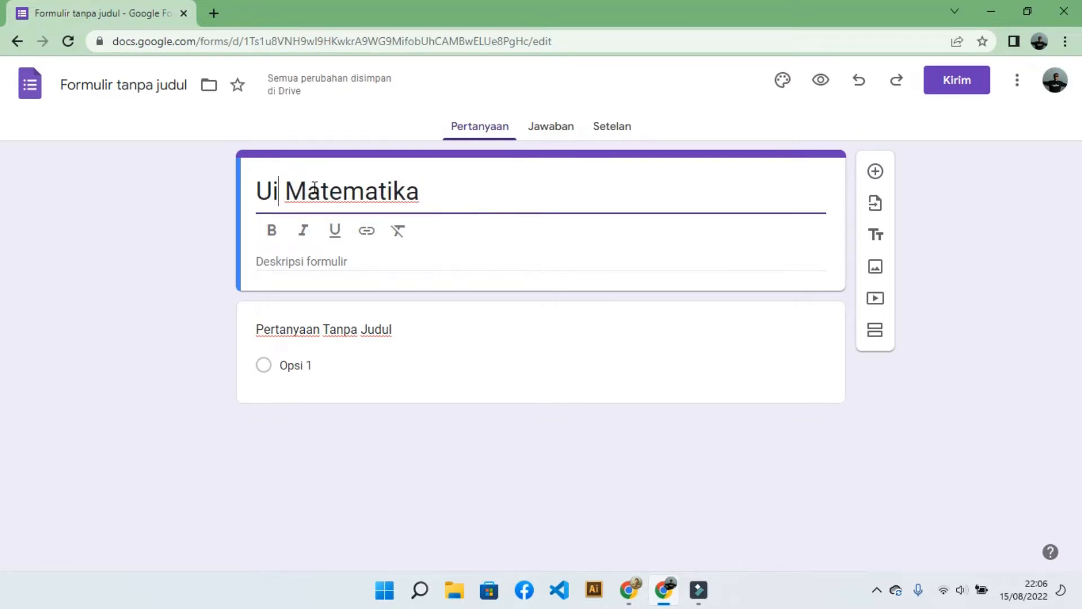
pyautogui.press('BackSpace')
pyautogui.write('jian')
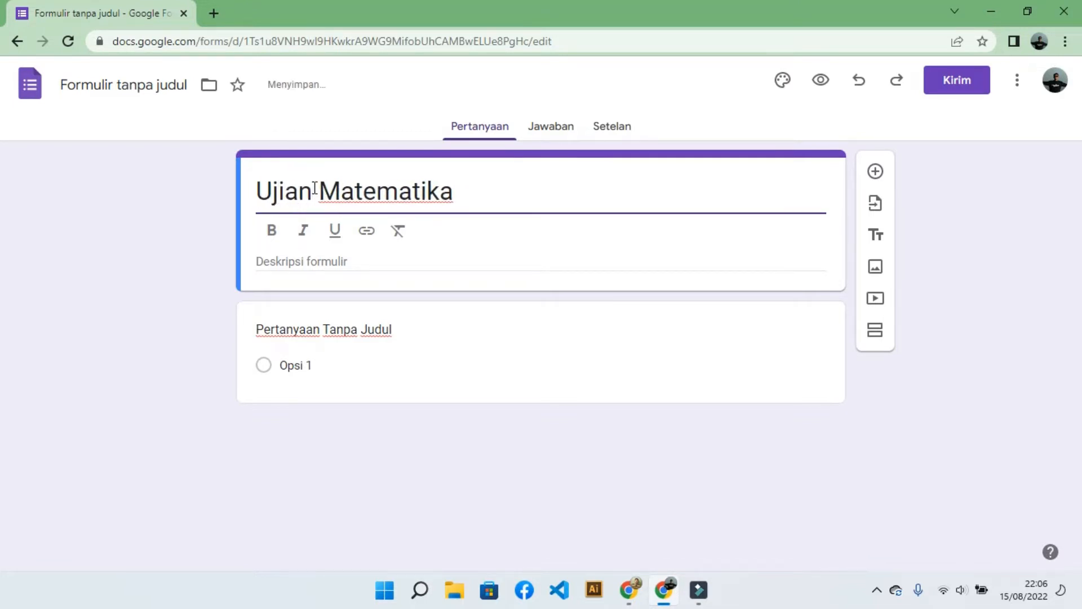
# Enter "Isi pertanyaan dibawah ini." as the form description.
pyautogui.click(319, 257)
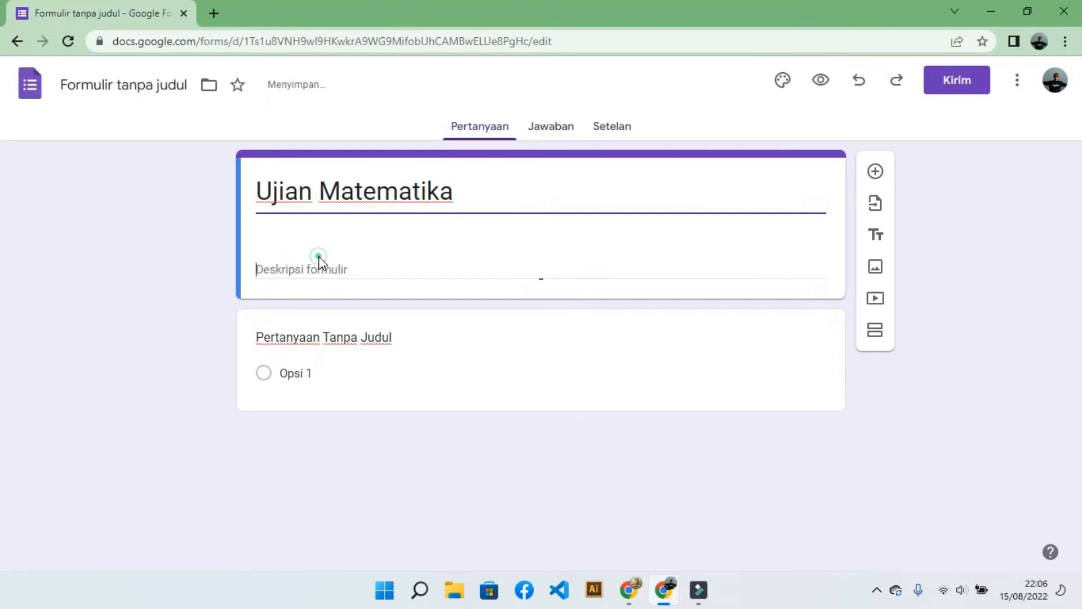
pyautogui.write('Isi')
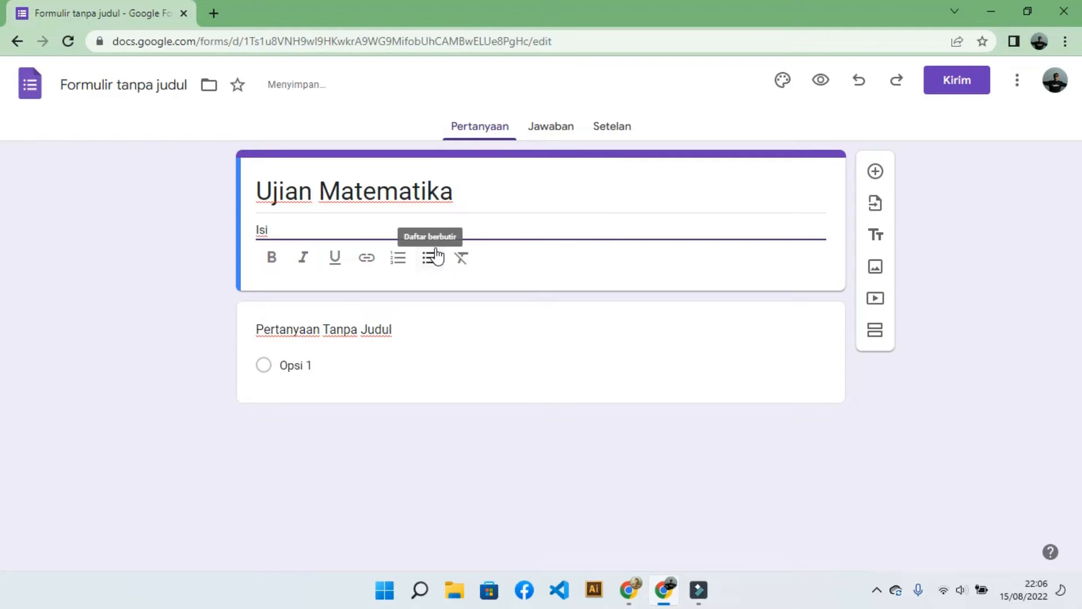
pyautogui.write(' pertanyaan dibawah')
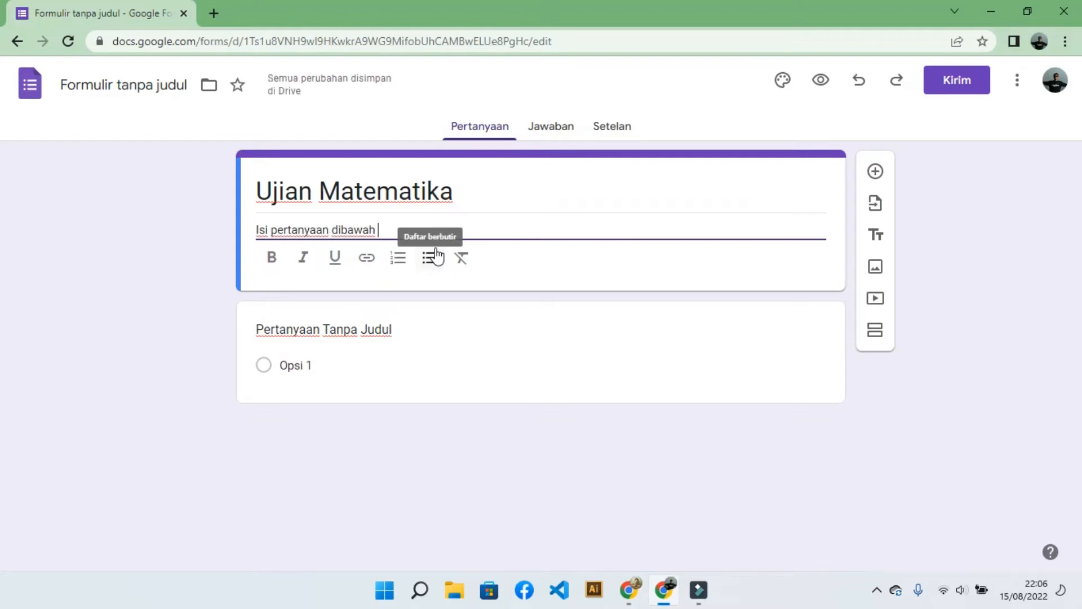
pyautogui.write(' ini.')
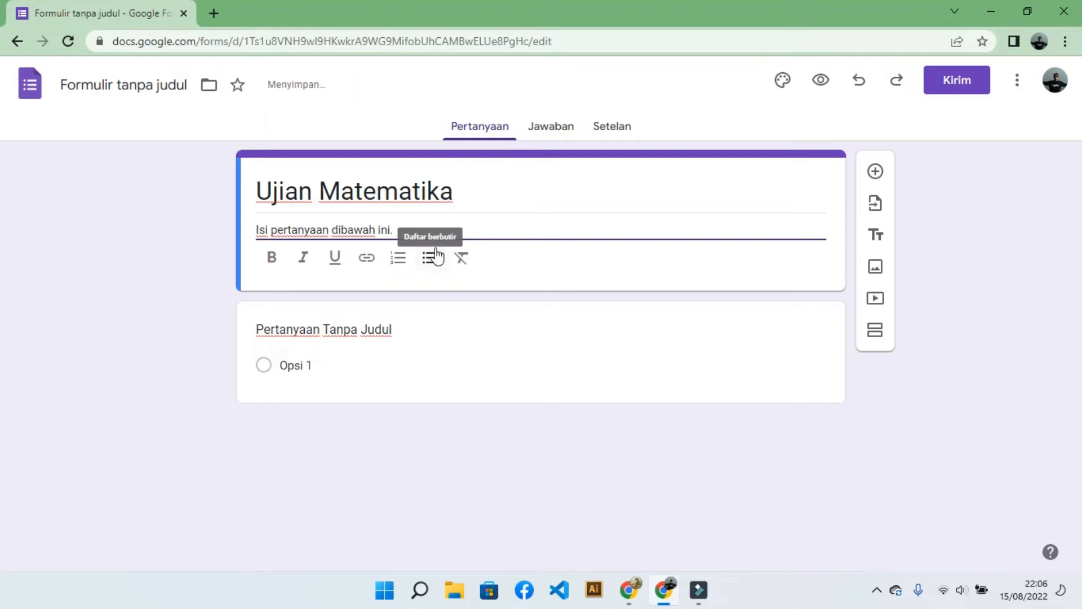
# Turn the untitled question into a required multiple-choice question "Kelas" with the options 9A and 9B.
pyautogui.click(369, 336)
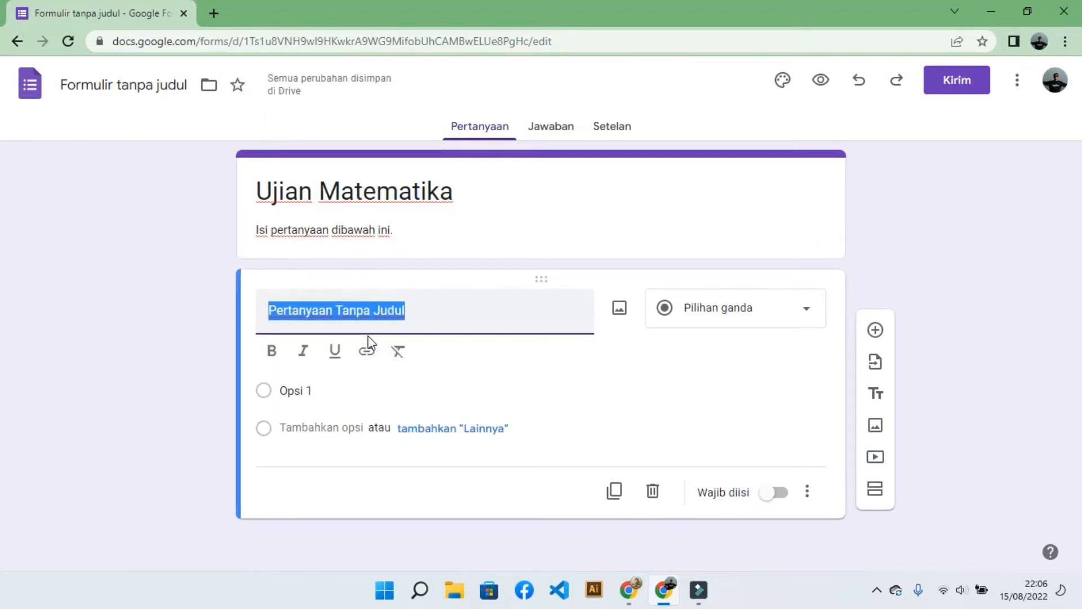
pyautogui.write('Kelas')
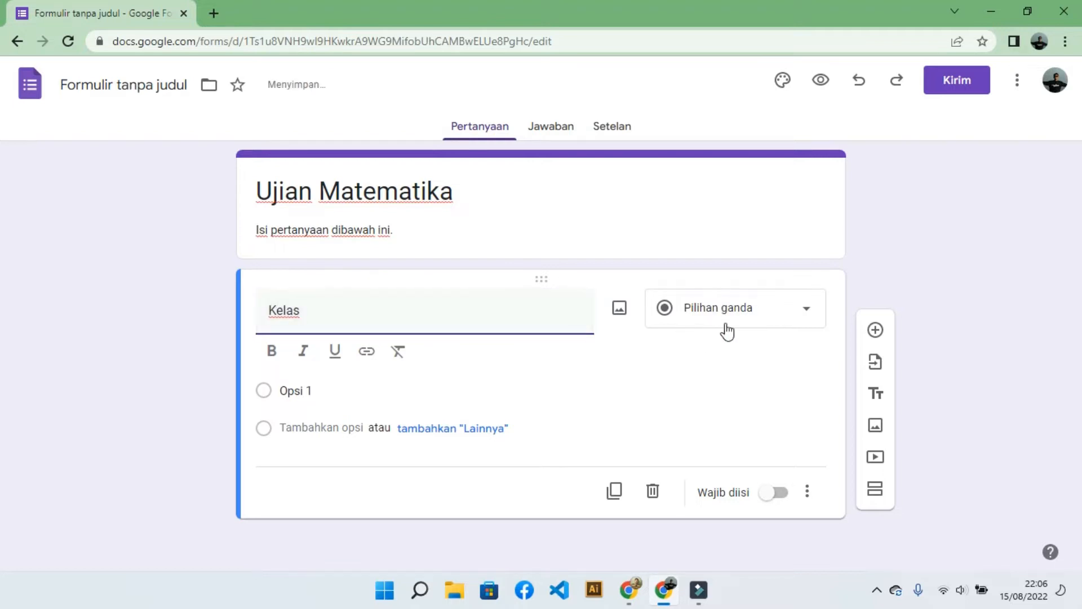
pyautogui.click(336, 391)
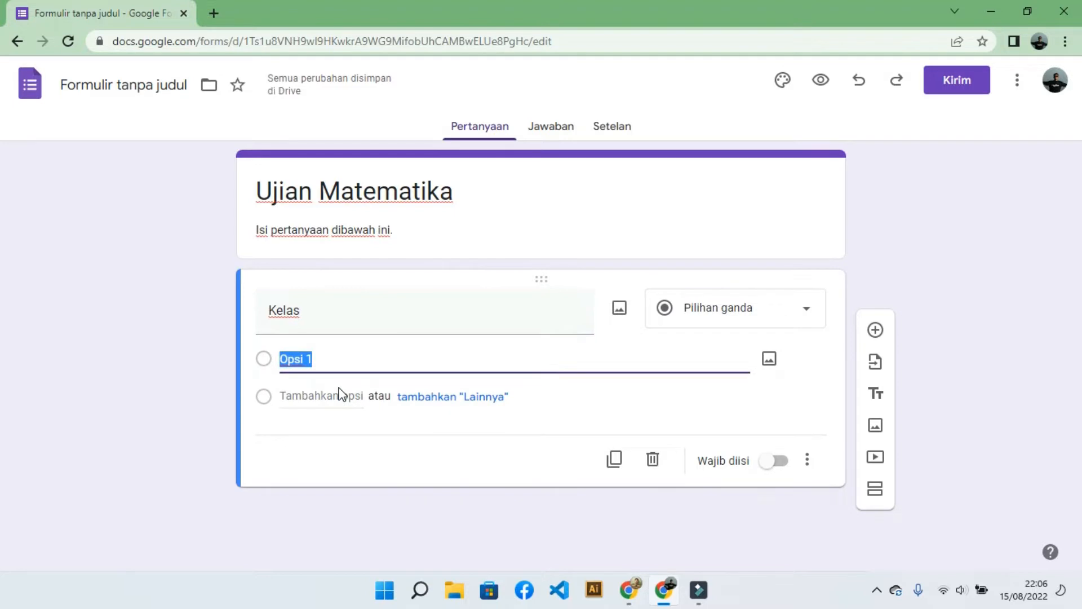
pyautogui.write('9A')
pyautogui.click(338, 394)
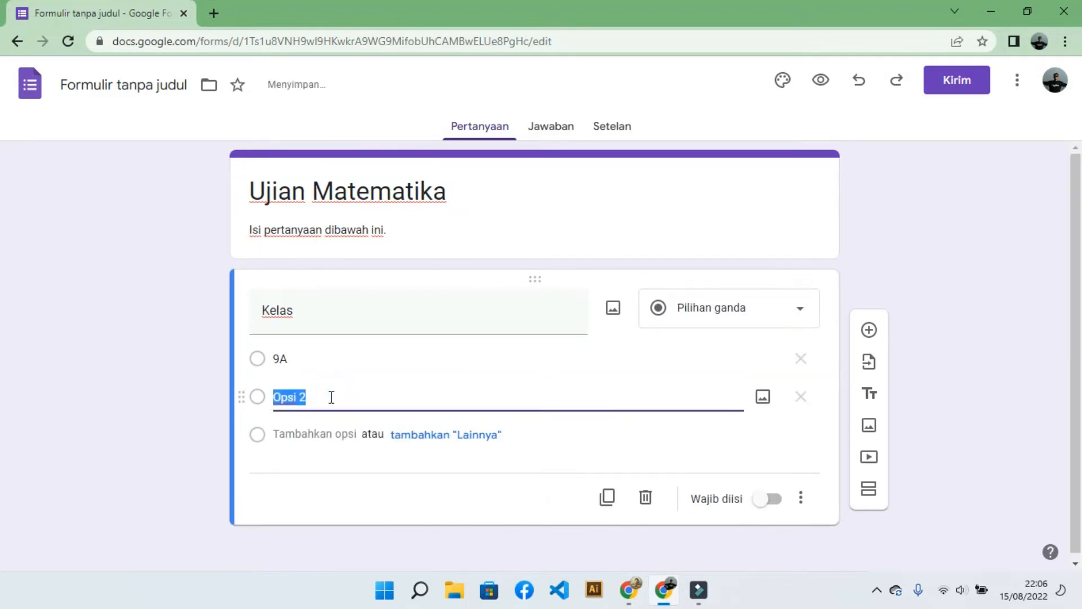
pyautogui.write('9B')
pyautogui.click(485, 496)
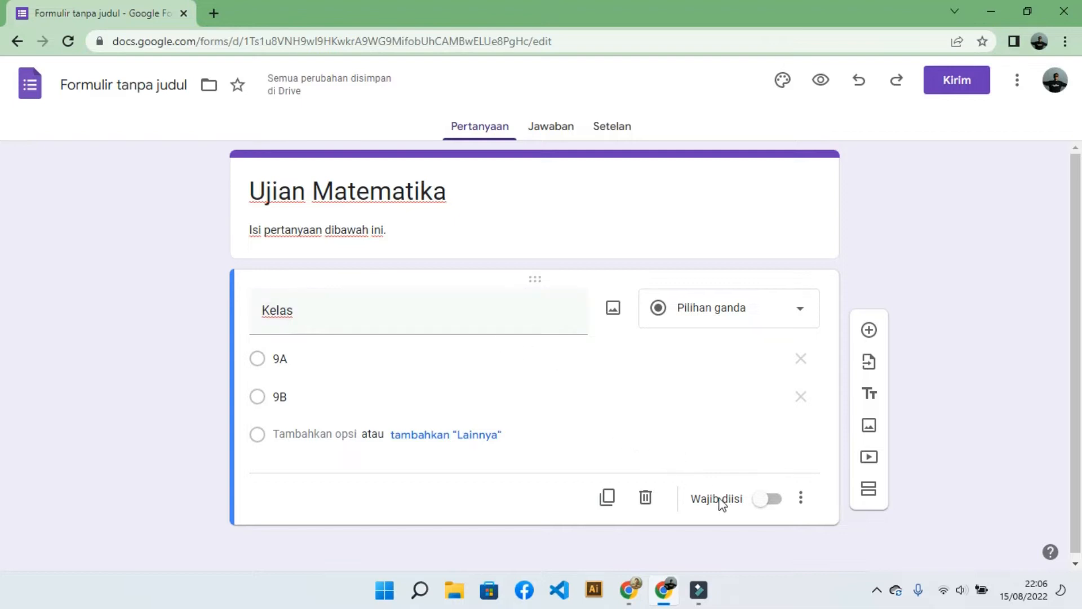
pyautogui.click(769, 506)
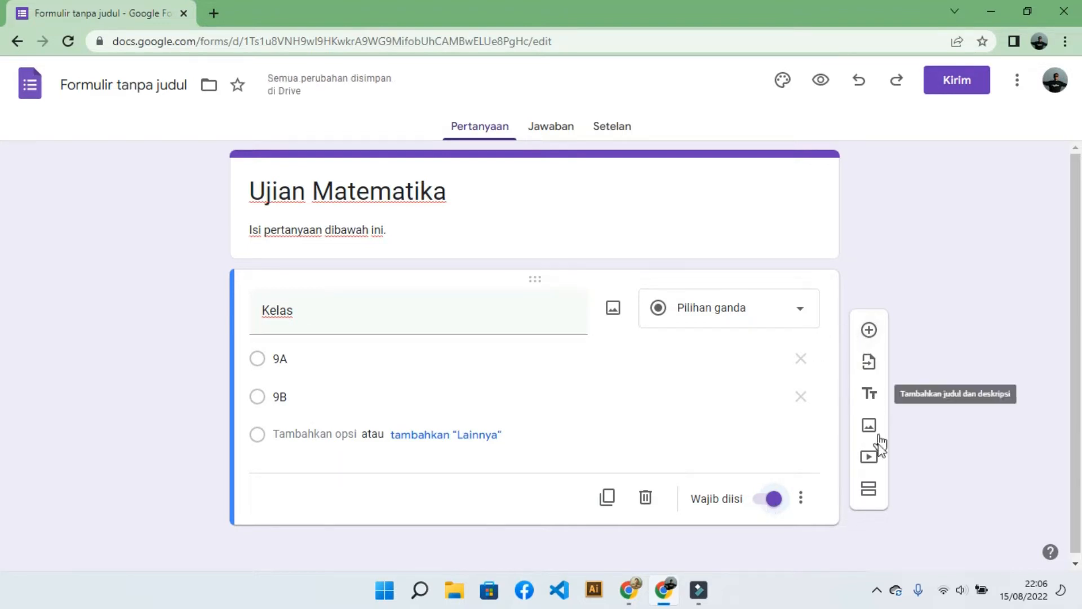
# Add a second section after the Kelas question and copy the form title "Ujian Matematika" into its title.
pyautogui.click(867, 500)
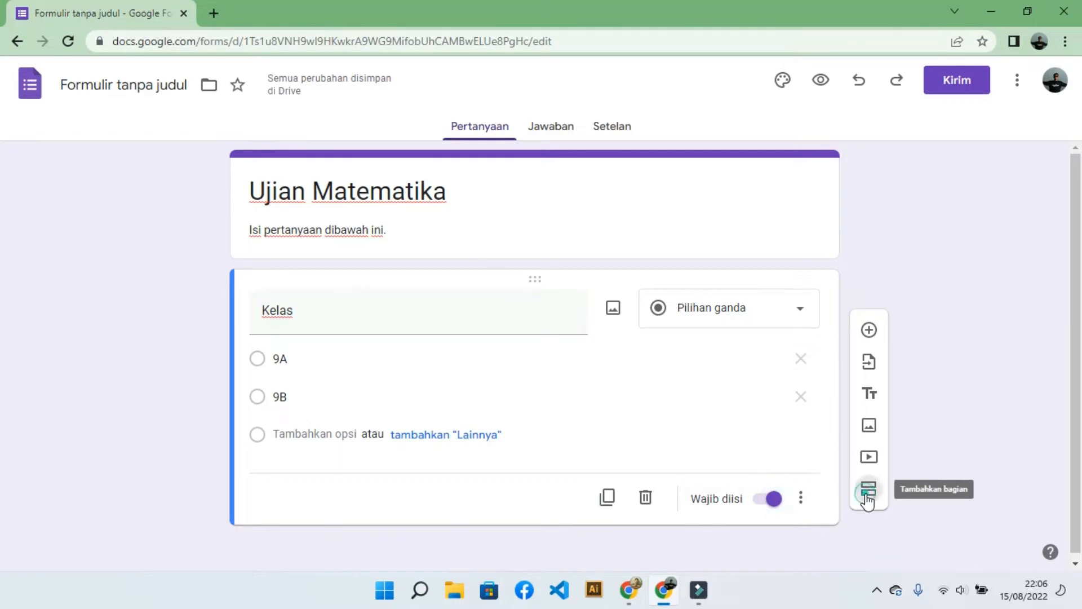
pyautogui.scroll(-2, 403, 366)
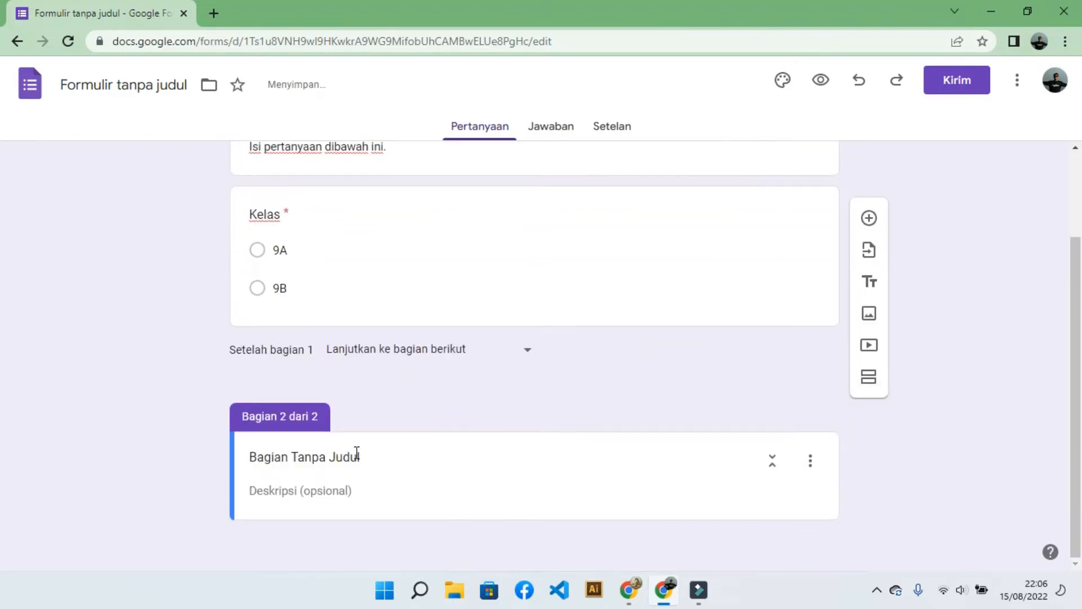
pyautogui.scroll(3, 358, 451)
pyautogui.click(377, 220)
pyautogui.moveTo(447, 220); pyautogui.dragTo(195, 221)
pyautogui.hotkey('ctrl', 'c')
pyautogui.scroll(-3, 478, 329)
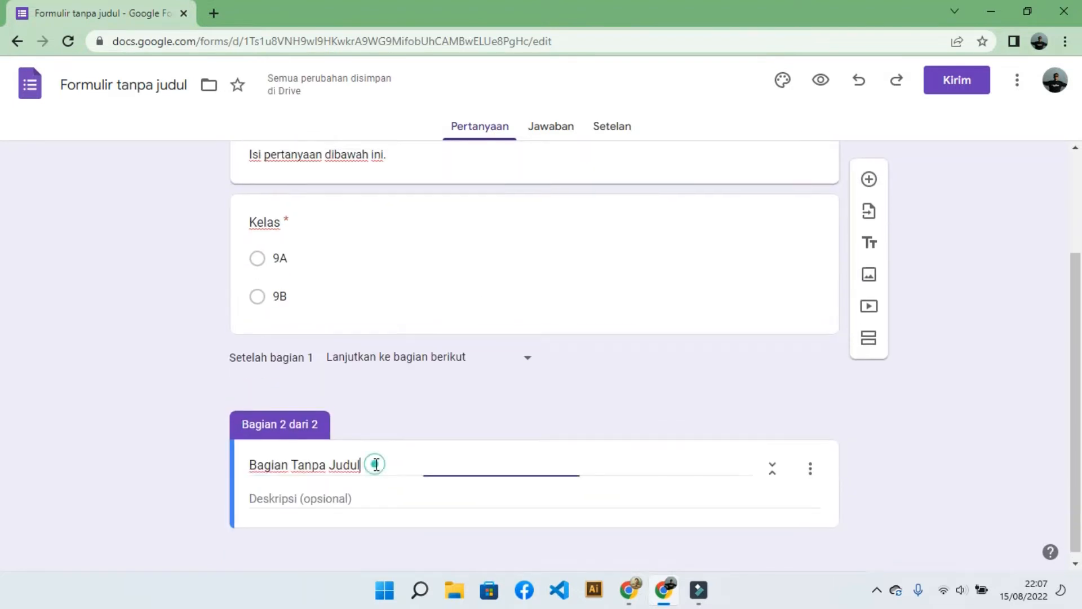
pyautogui.moveTo(372, 457); pyautogui.dragTo(237, 457)
pyautogui.hotkey('ctrl', 'v')
# Copy the form description "Isi pertanyaan dibawah ini." into the description of section 2.
pyautogui.scroll(3, 413, 395)
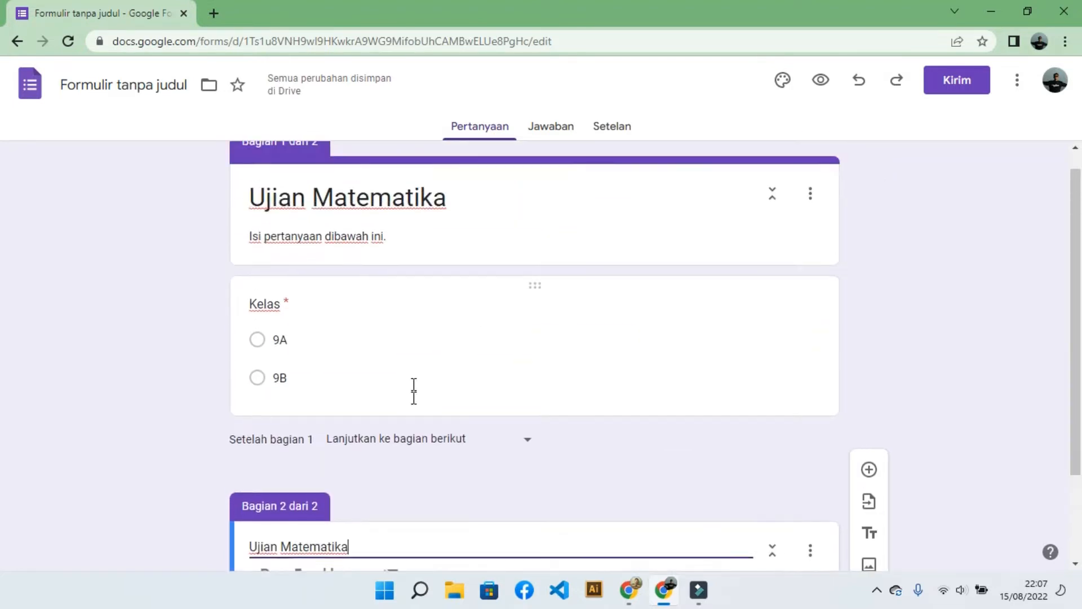
pyautogui.tripleClick(393, 259)
pyautogui.hotkey('ctrl', 'c')
pyautogui.scroll(-3, 393, 260)
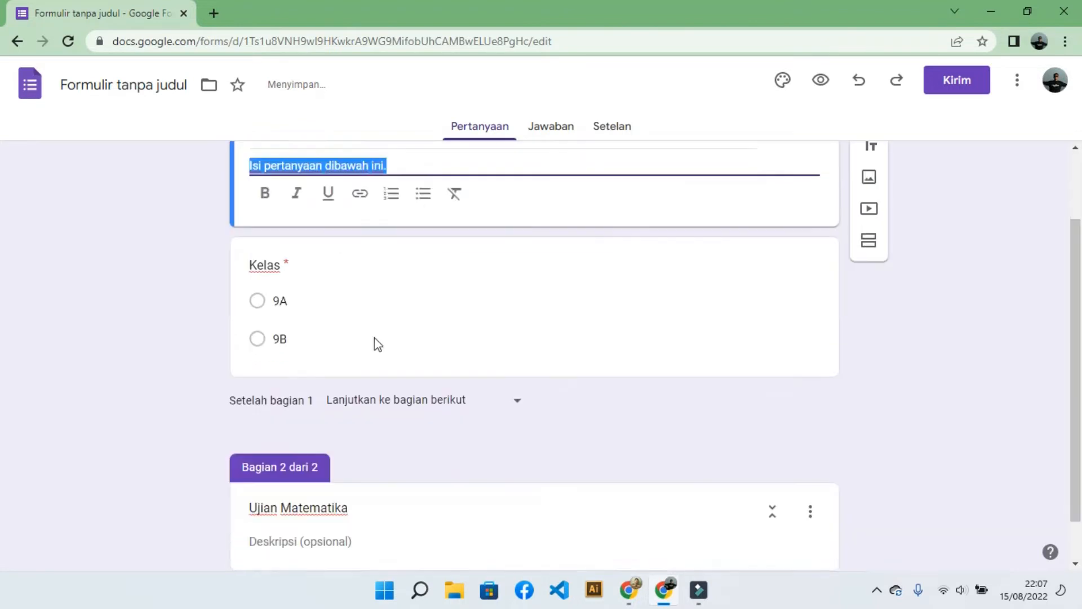
pyautogui.click(295, 492)
pyautogui.hotkey('ctrl', 'v')
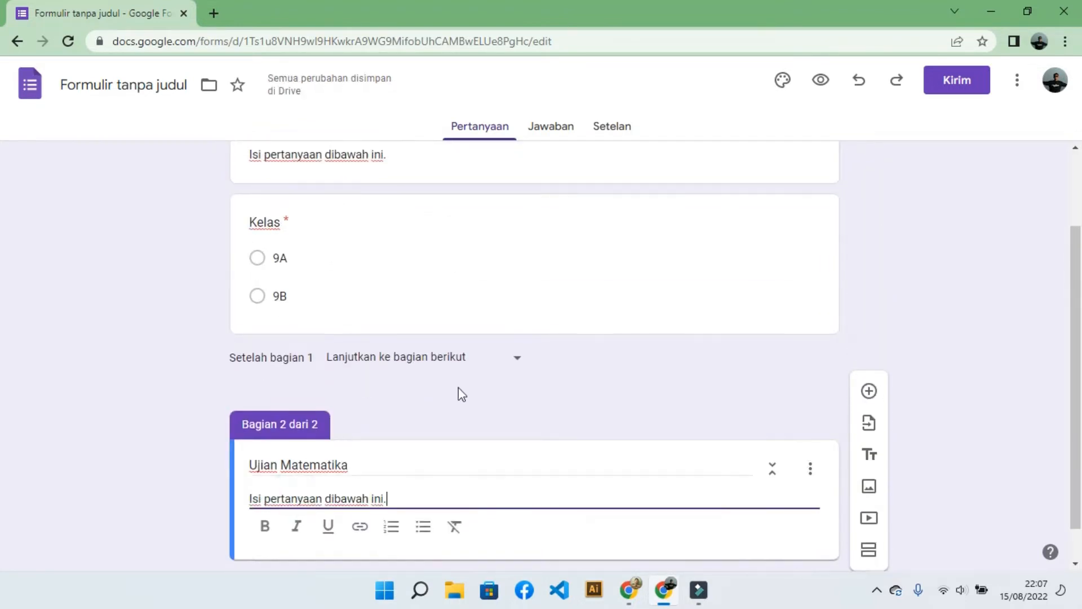
pyautogui.scroll(2, 344, 440)
pyautogui.scroll(-2, 355, 426)
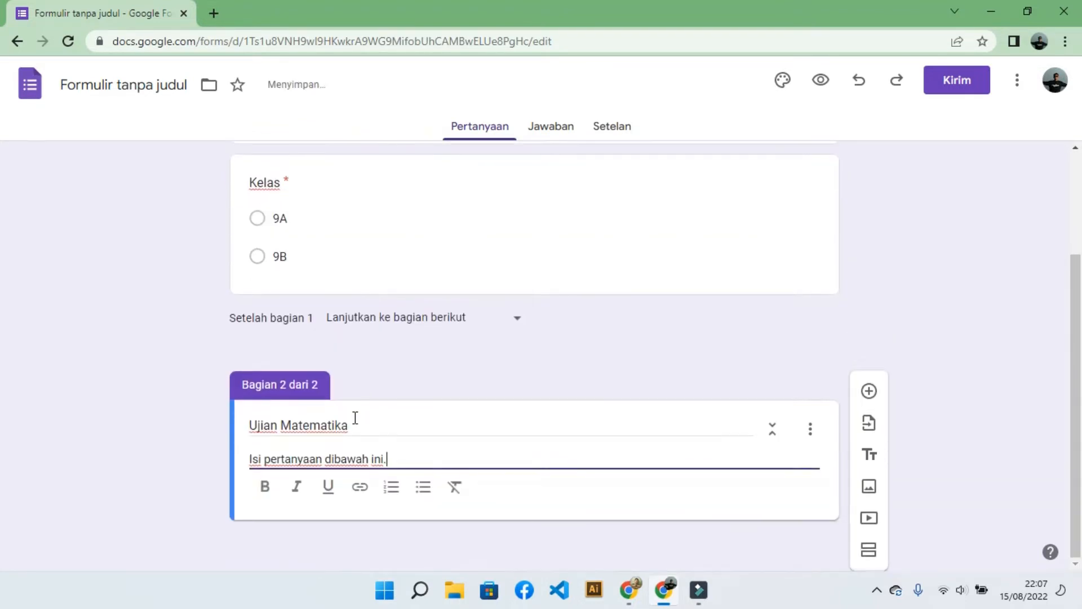
# Add a question titled "Nama" to section 2, using the short-answer type.
pyautogui.click(871, 400)
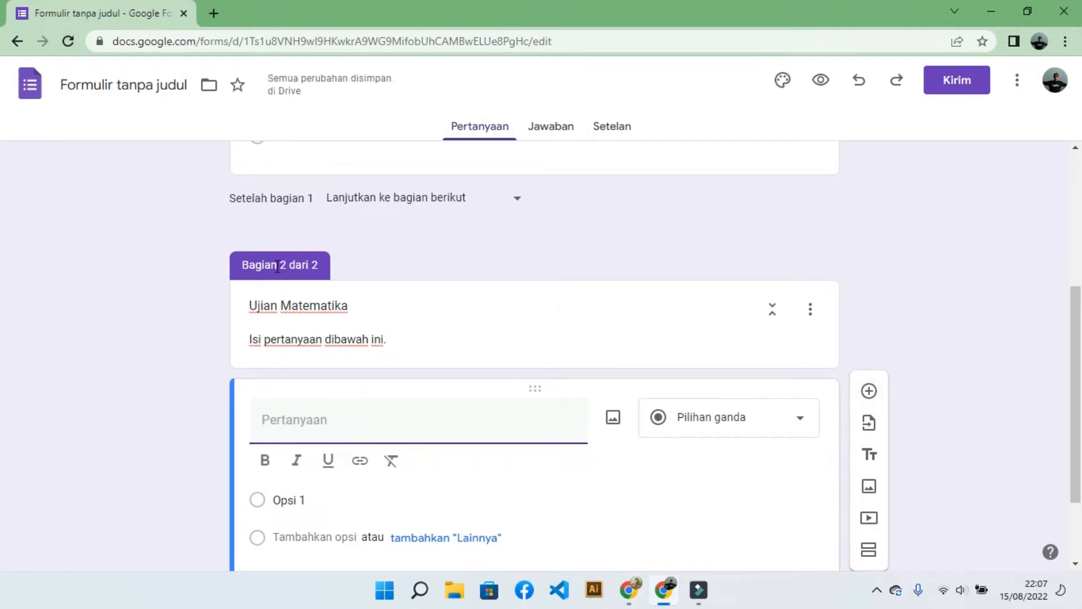
pyautogui.moveTo(245, 262); pyautogui.dragTo(307, 263)
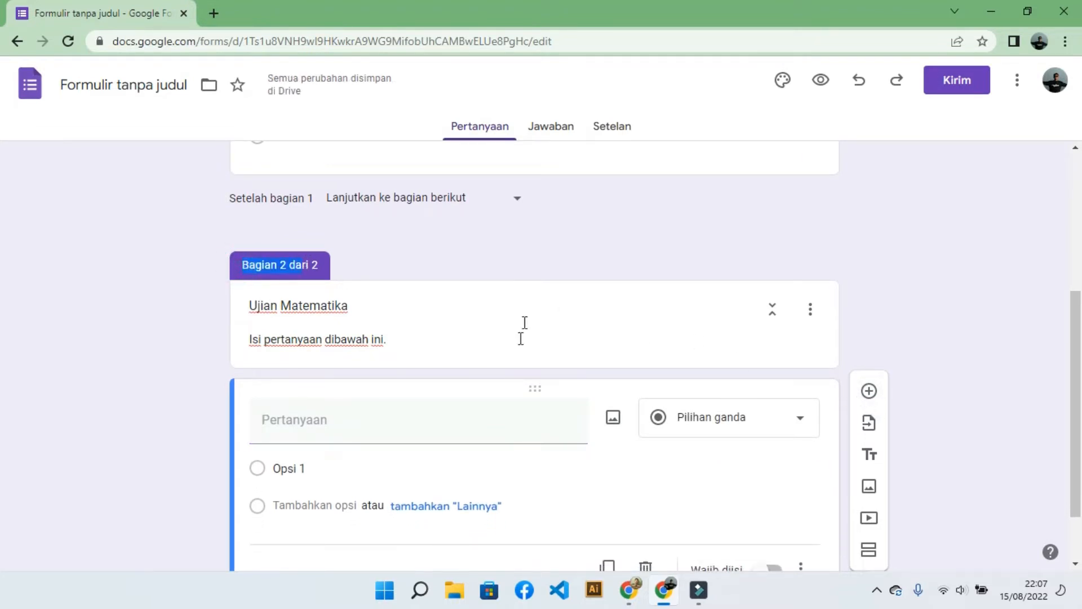
pyautogui.click(514, 435)
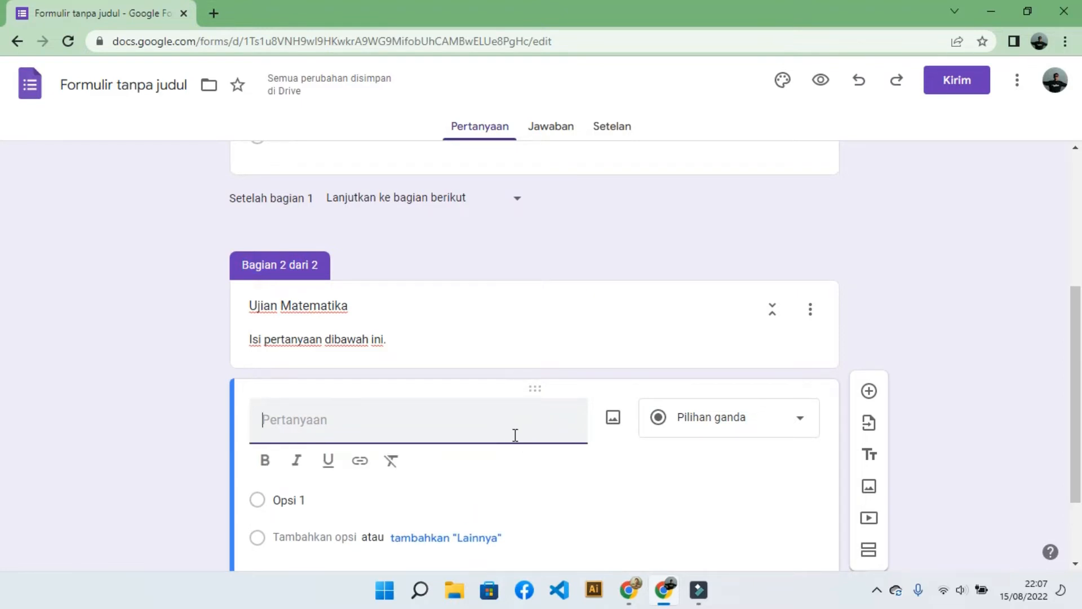
pyautogui.write('Nma')
pyautogui.write('ma')
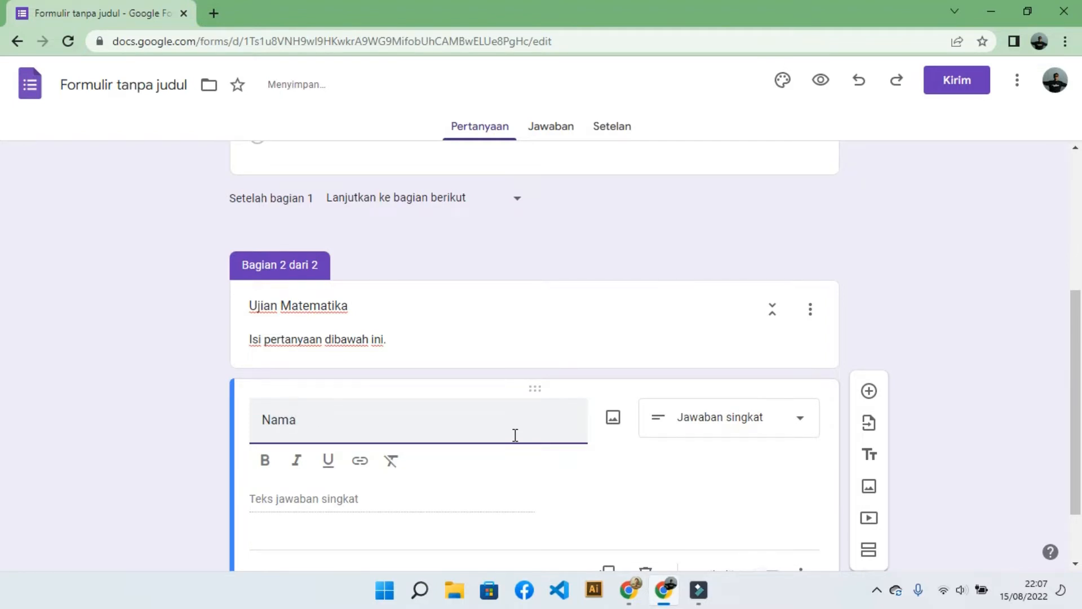
# Review the Kelas question in section 1 and the Nama question in section 2.
pyautogui.scroll(2, 597, 405)
pyautogui.scroll(-2, 596, 406)
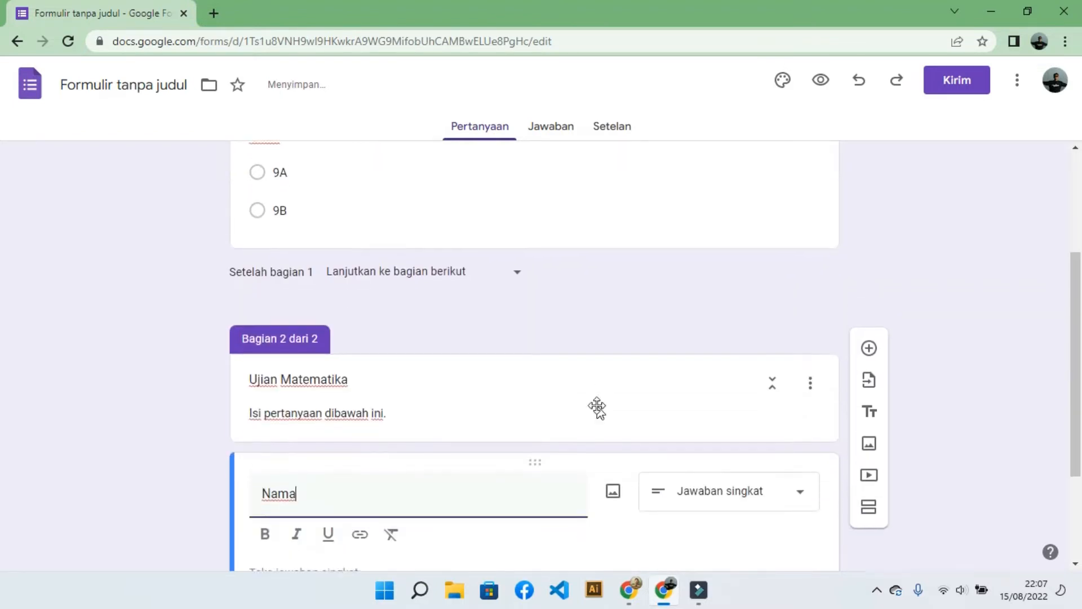
pyautogui.scroll(-1, 596, 405)
pyautogui.moveTo(306, 422); pyautogui.dragTo(244, 430)
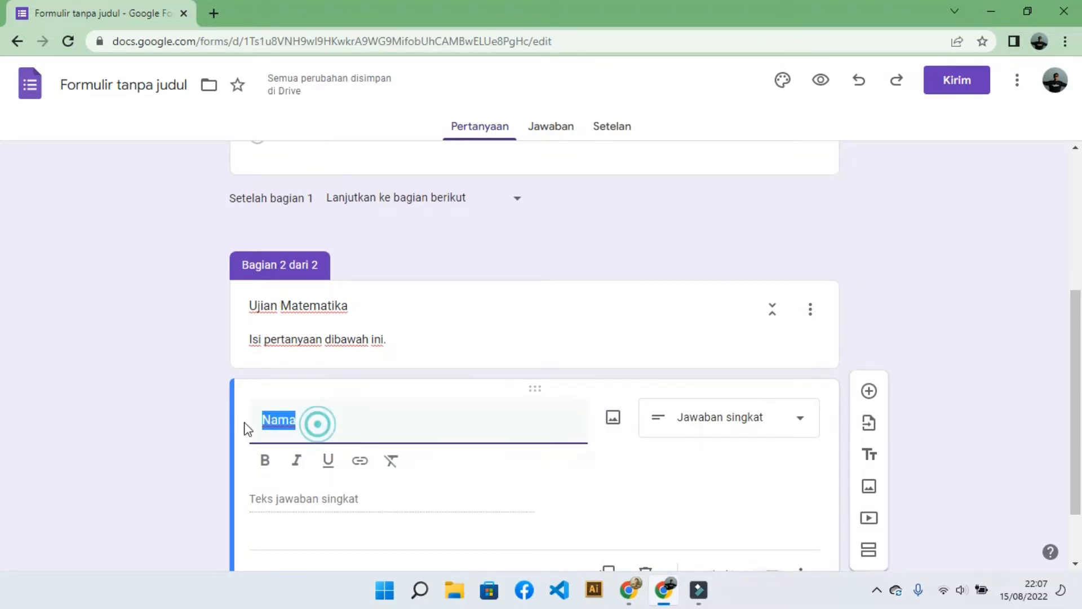
pyautogui.scroll(1, 267, 421)
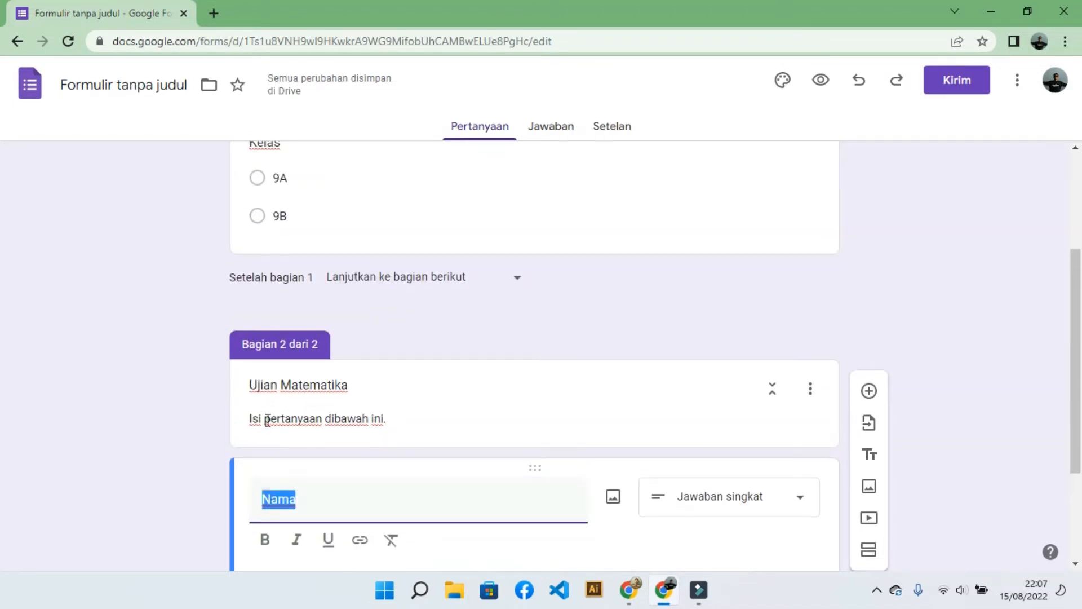
pyautogui.scroll(-1, 267, 420)
pyautogui.scroll(2, 267, 421)
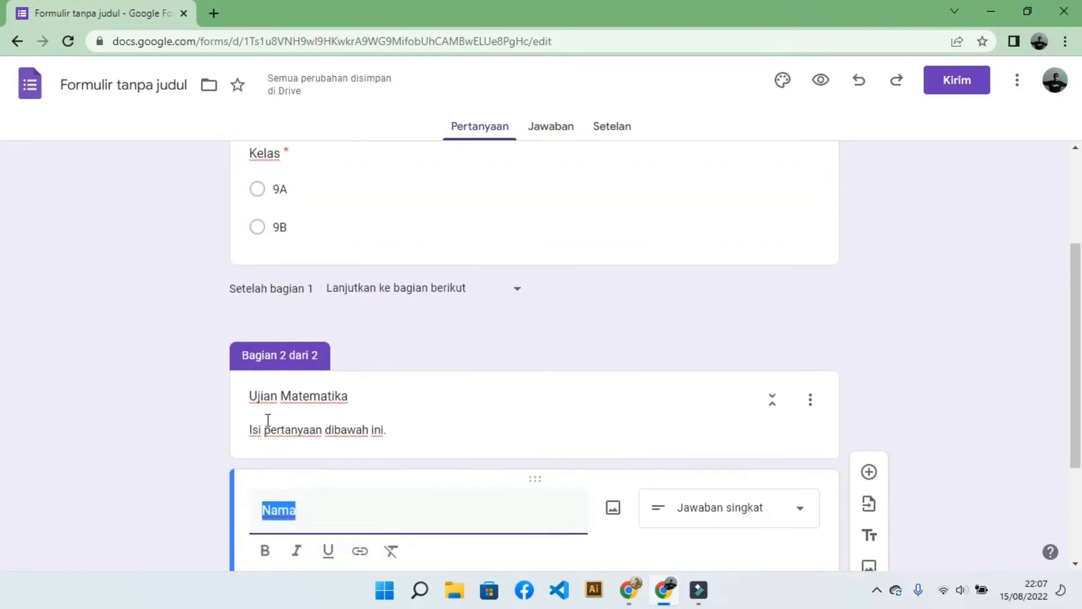
pyautogui.click(289, 262)
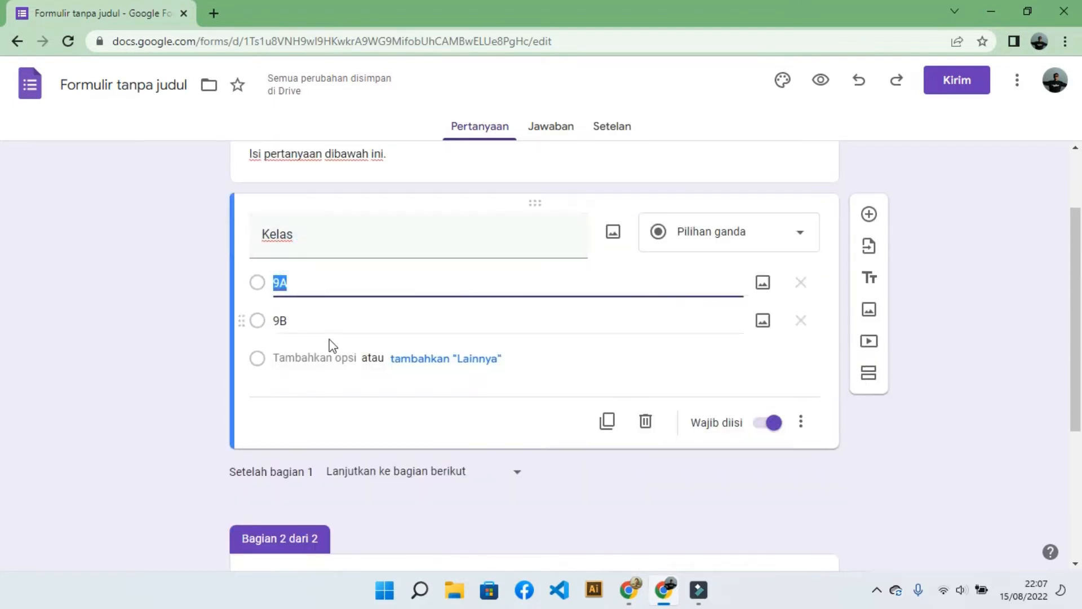
pyautogui.scroll(-3, 331, 346)
pyautogui.click(350, 442)
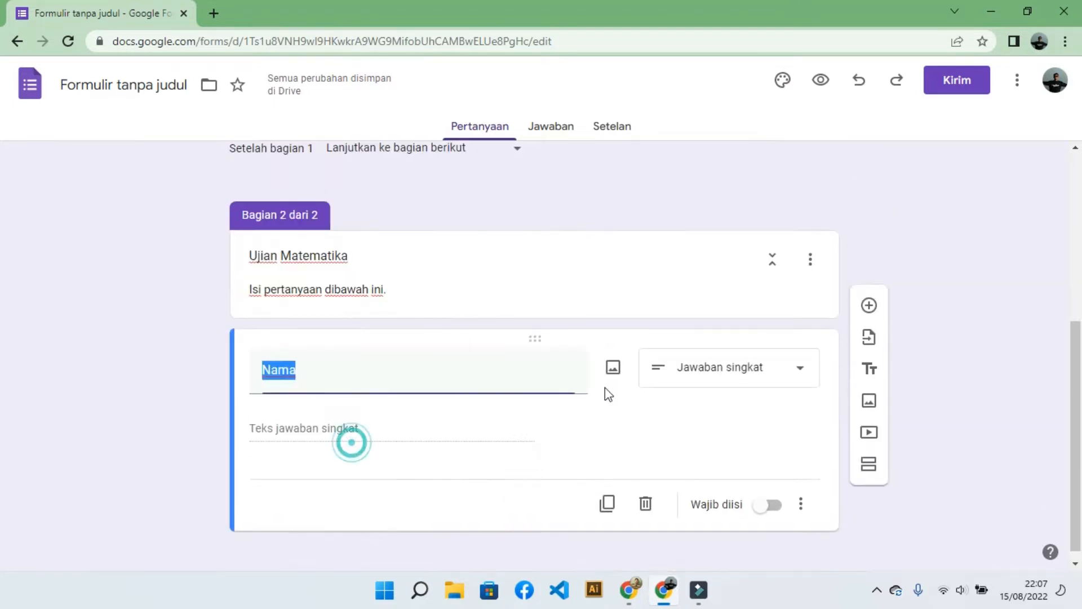
# Change the Nama question in section 2 to the Drop-down answer type.
pyautogui.click(756, 367)
pyautogui.click(706, 268)
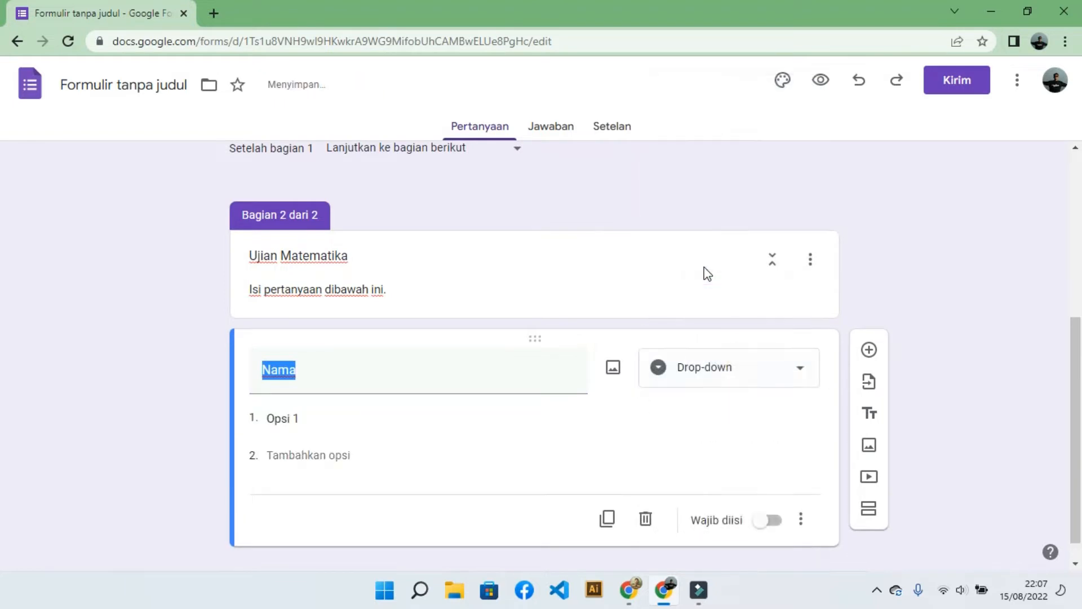
pyautogui.click(720, 365)
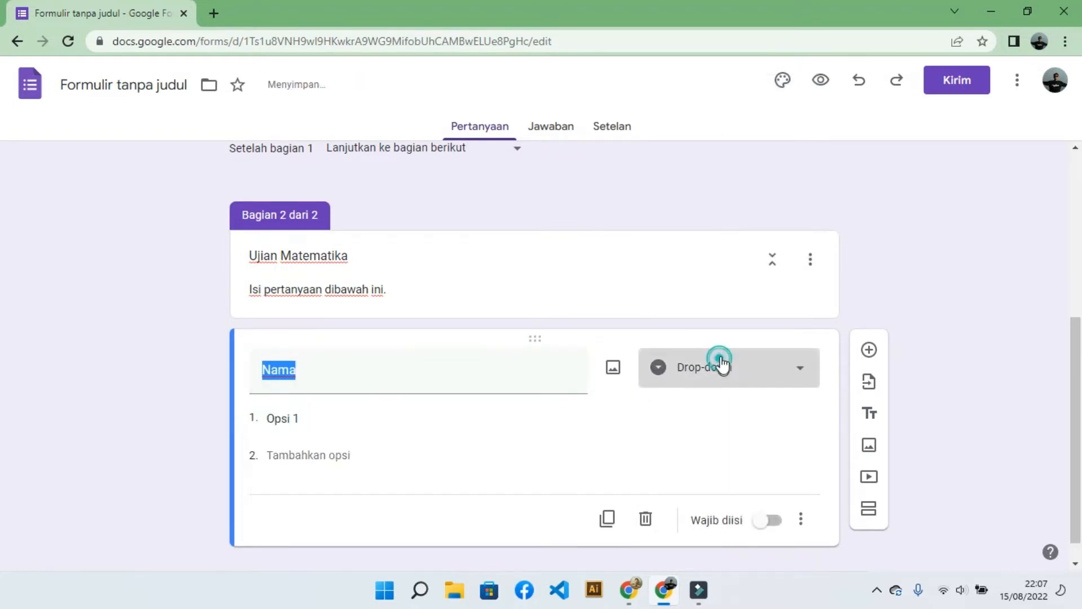
pyautogui.click(726, 279)
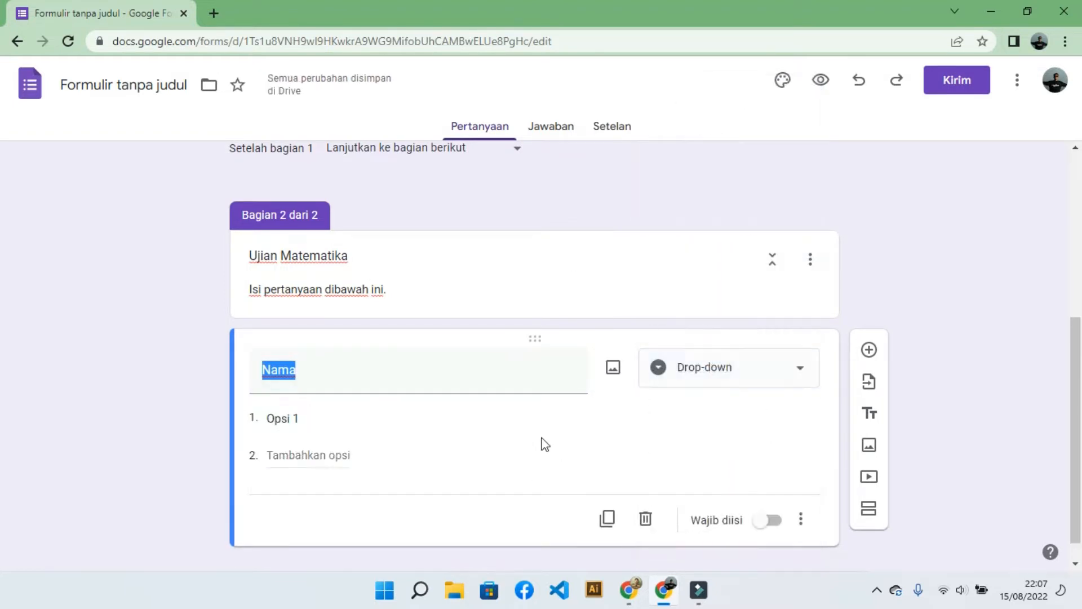
# Enter two student first names as the drop-down options of the Nama question.
pyautogui.click(340, 416)
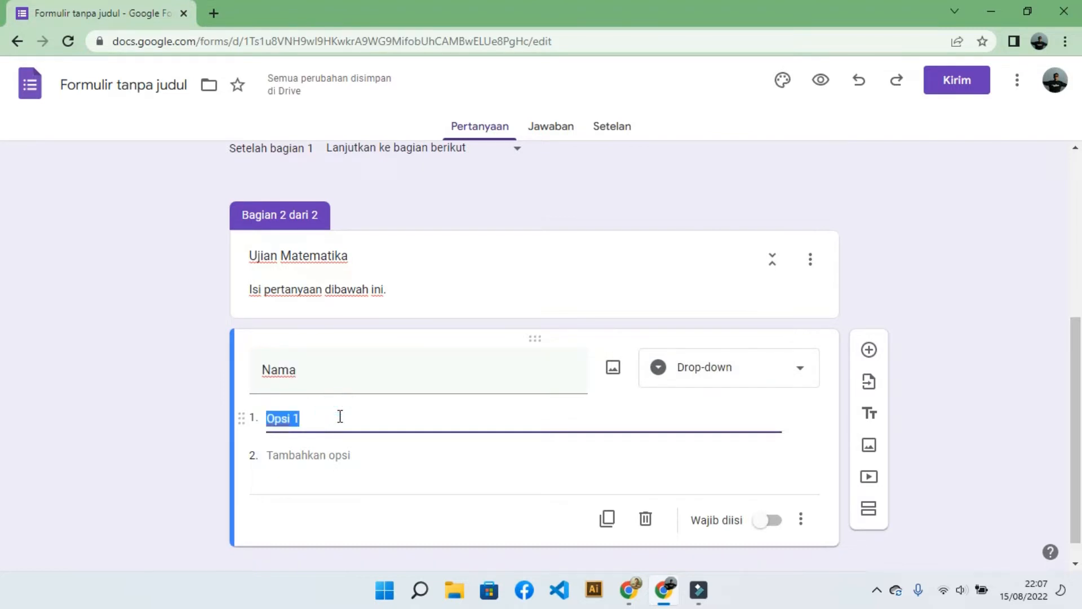
pyautogui.scroll(2, 340, 417)
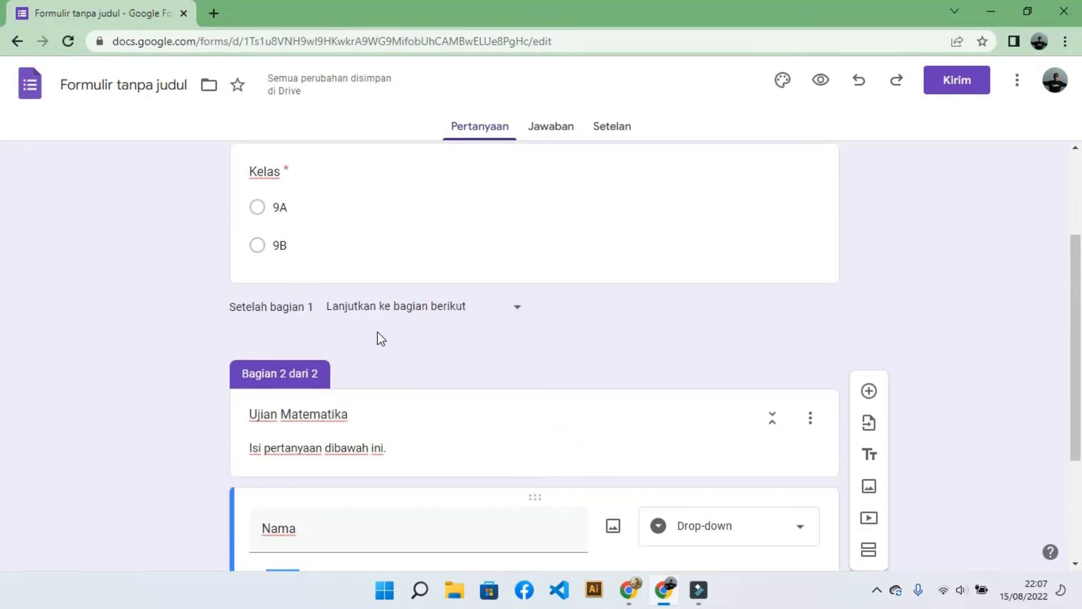
pyautogui.scroll(-2, 377, 332)
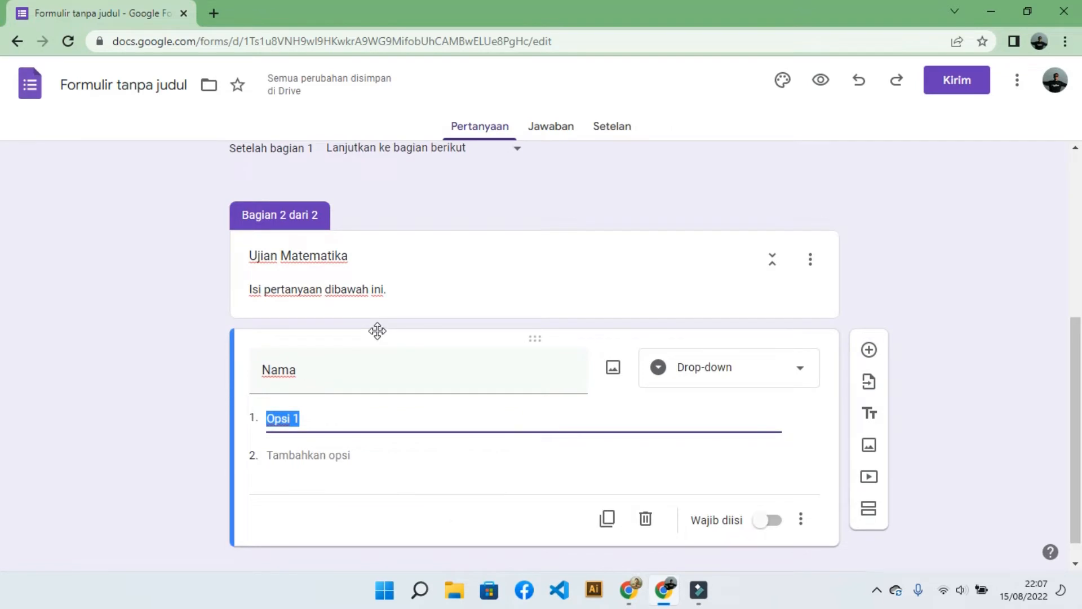
pyautogui.write('Agung')
pyautogui.press('Return')
pyautogui.write('Dimas')
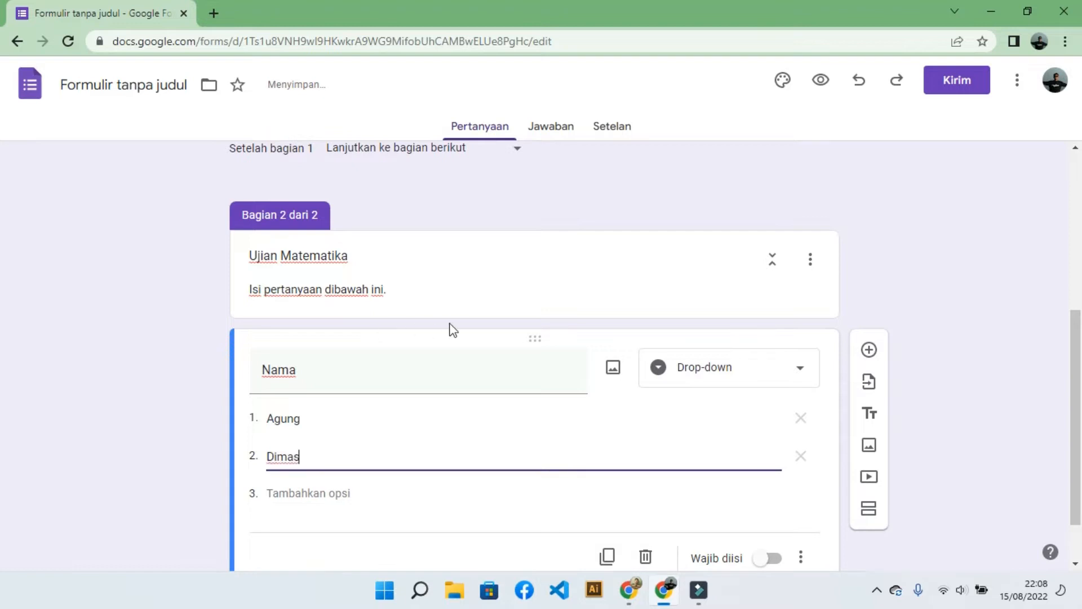
# Make the Nama question in section 2 required.
pyautogui.scroll(-1, 463, 324)
pyautogui.scroll(1, 515, 339)
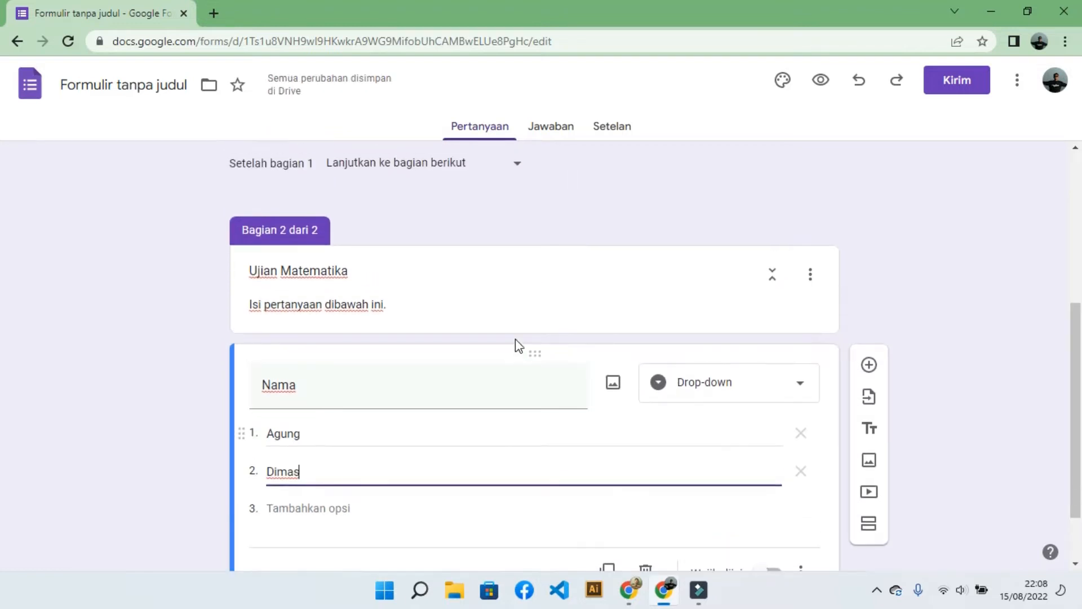
pyautogui.scroll(4, 515, 339)
pyautogui.scroll(-5, 515, 339)
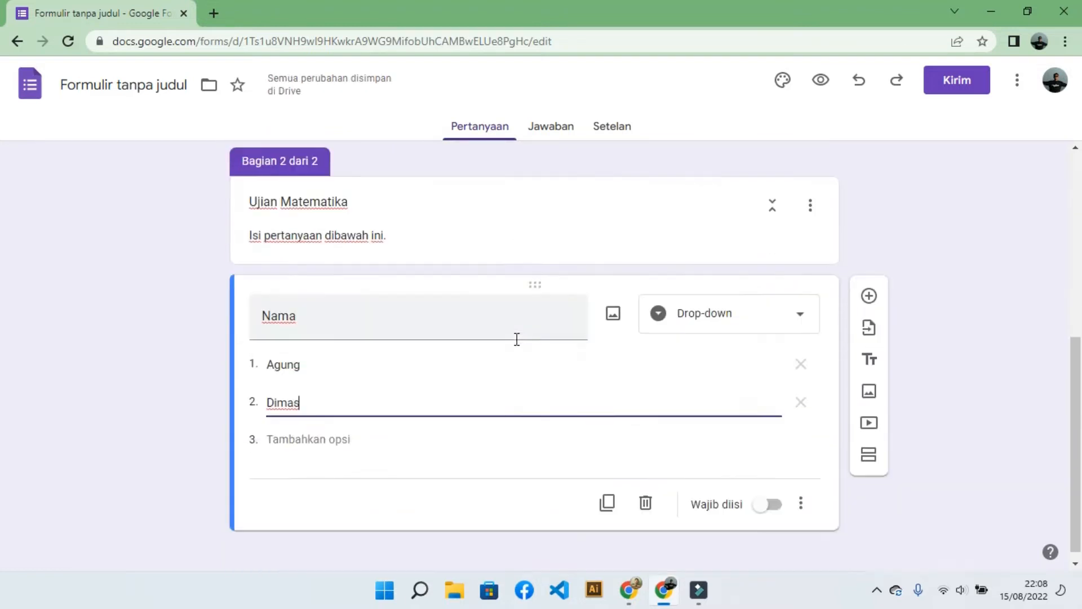
pyautogui.scroll(5, 515, 339)
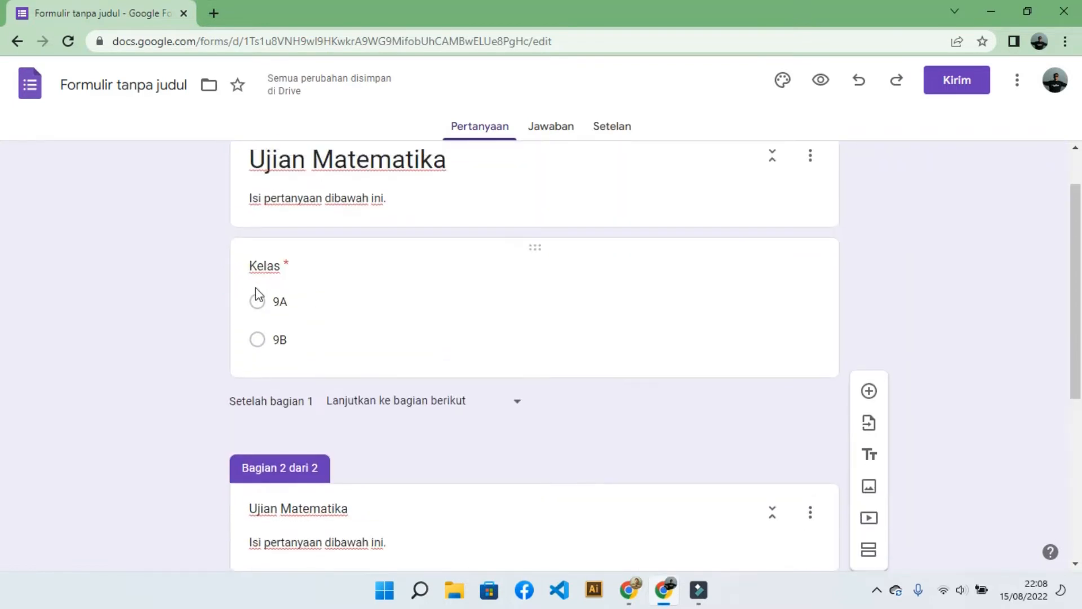
pyautogui.scroll(-5, 331, 417)
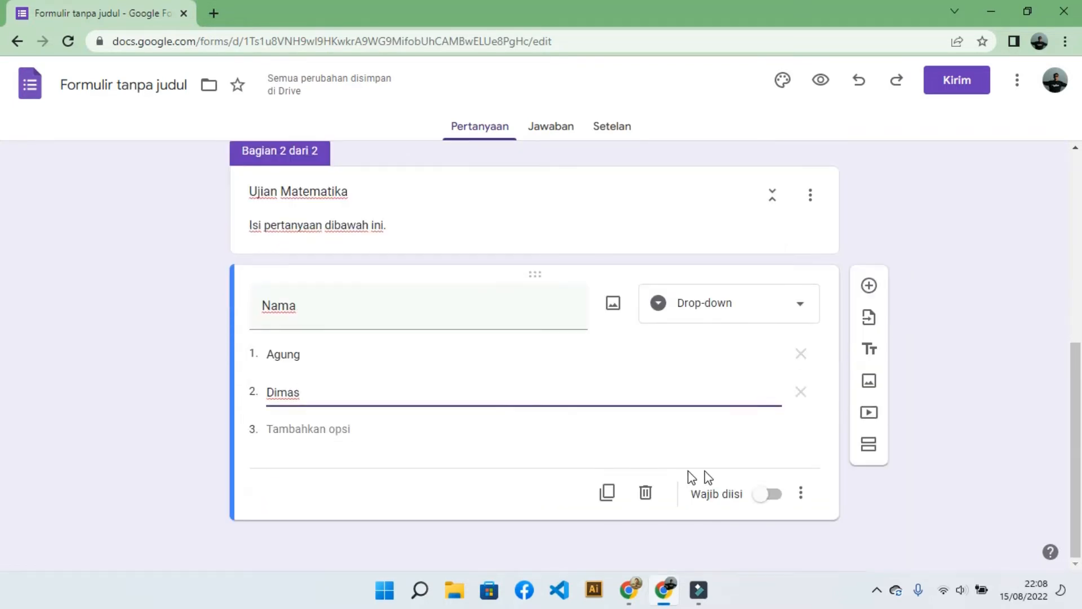
pyautogui.click(770, 496)
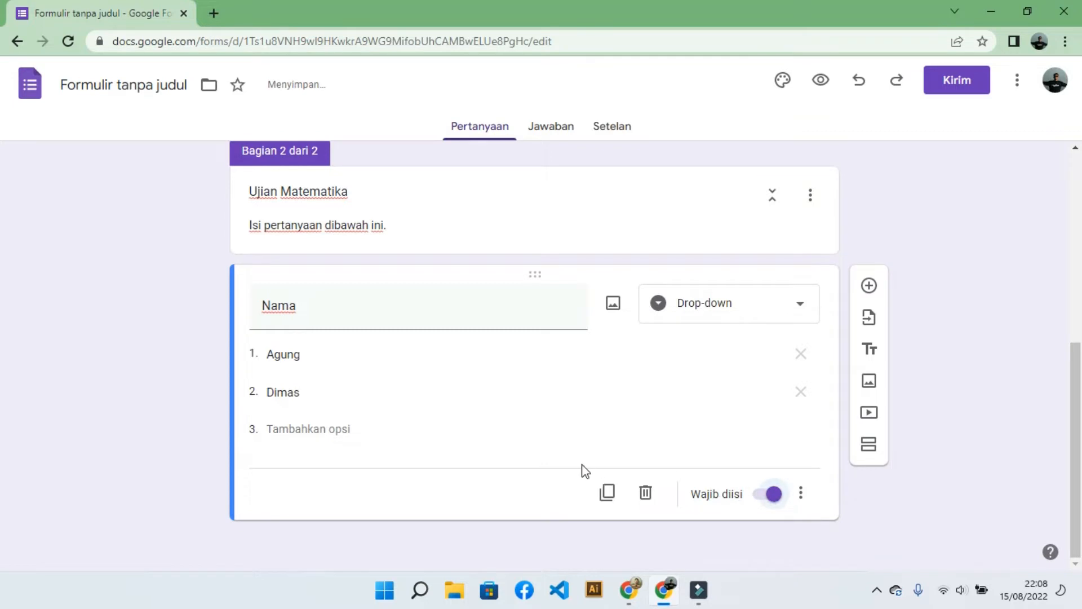
# Enable answer-based section branching for the Kelas question and route option 9A to section 2 (Ujian Matematika).
pyautogui.scroll(1, 584, 470)
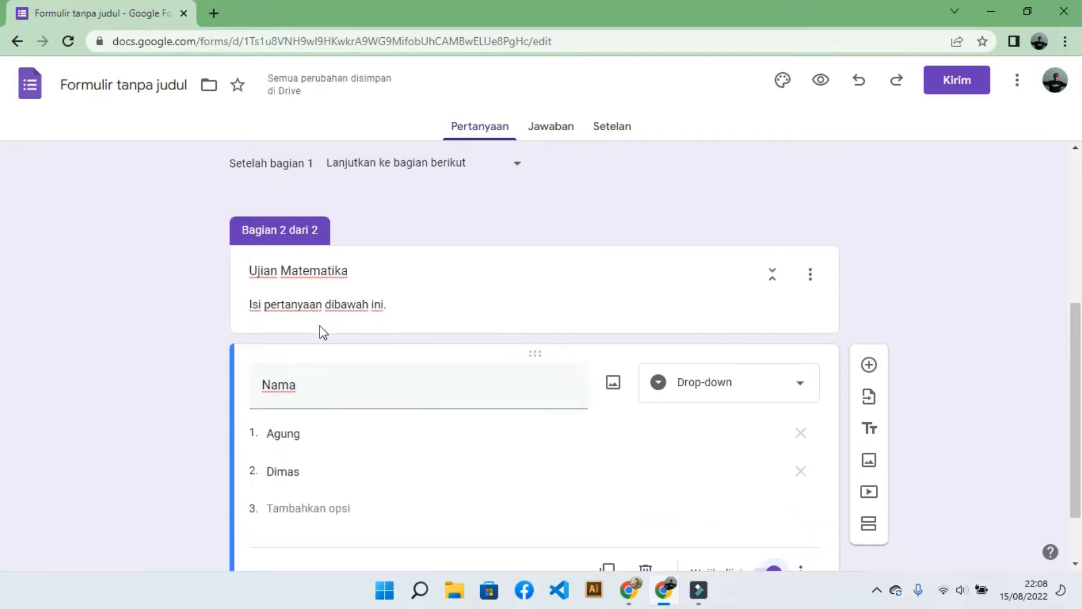
pyautogui.scroll(4, 319, 326)
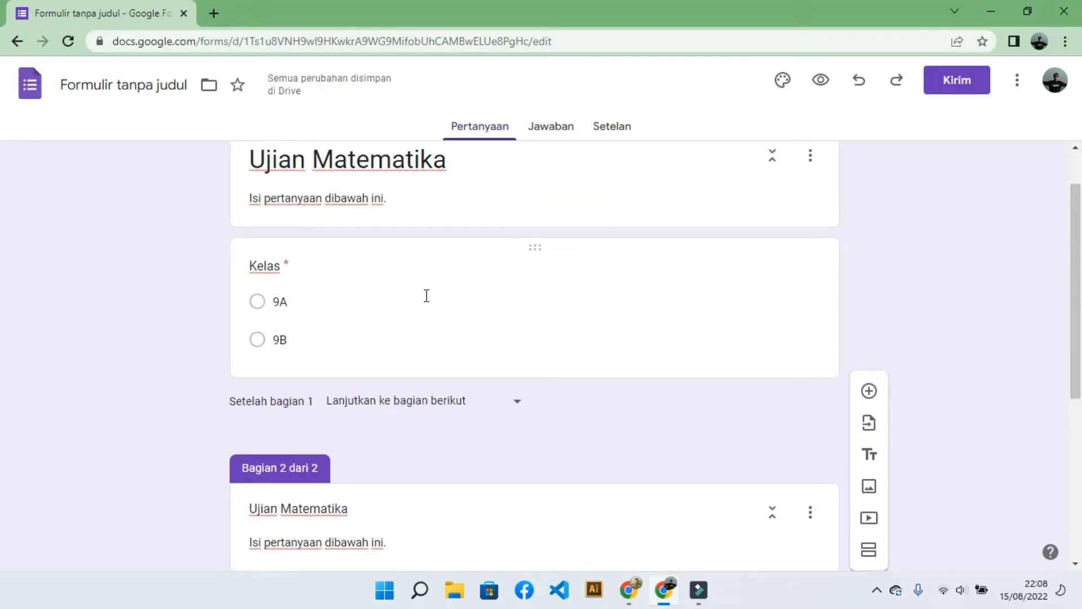
pyautogui.click(391, 298)
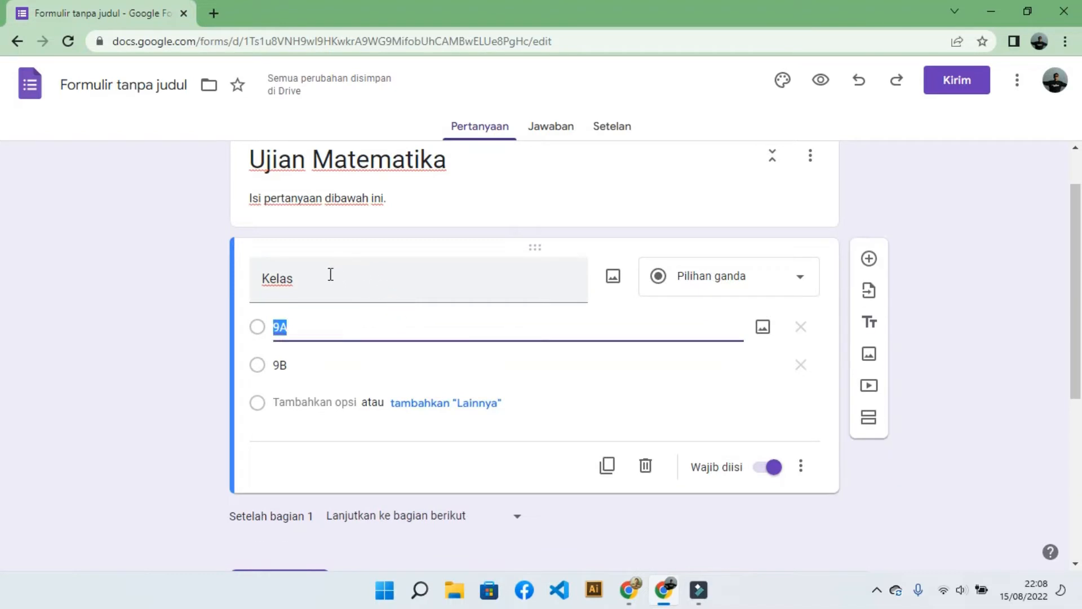
pyautogui.scroll(-1, 857, 368)
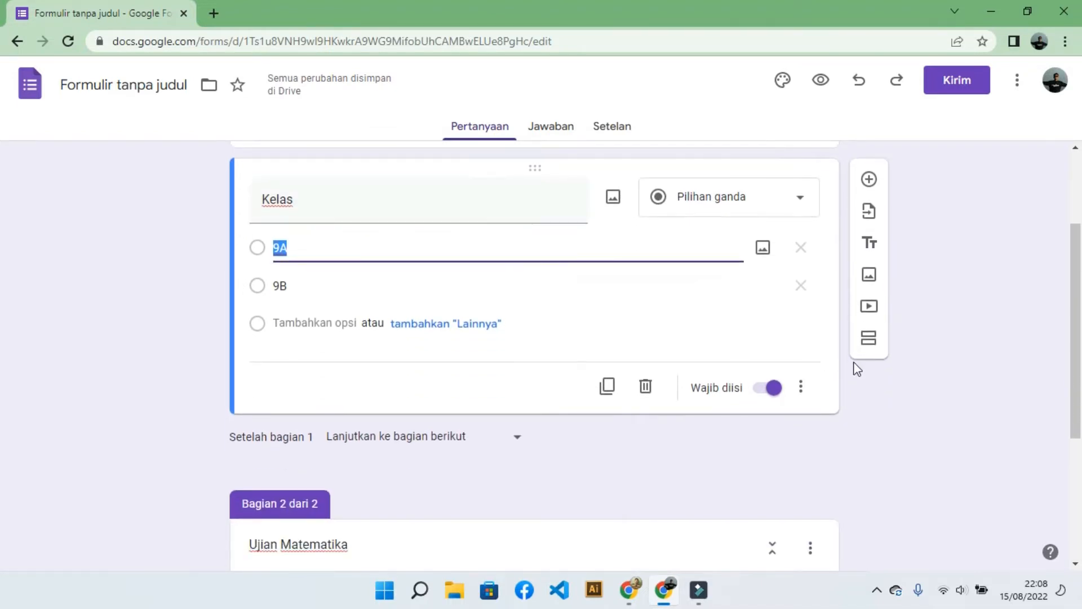
pyautogui.click(804, 390)
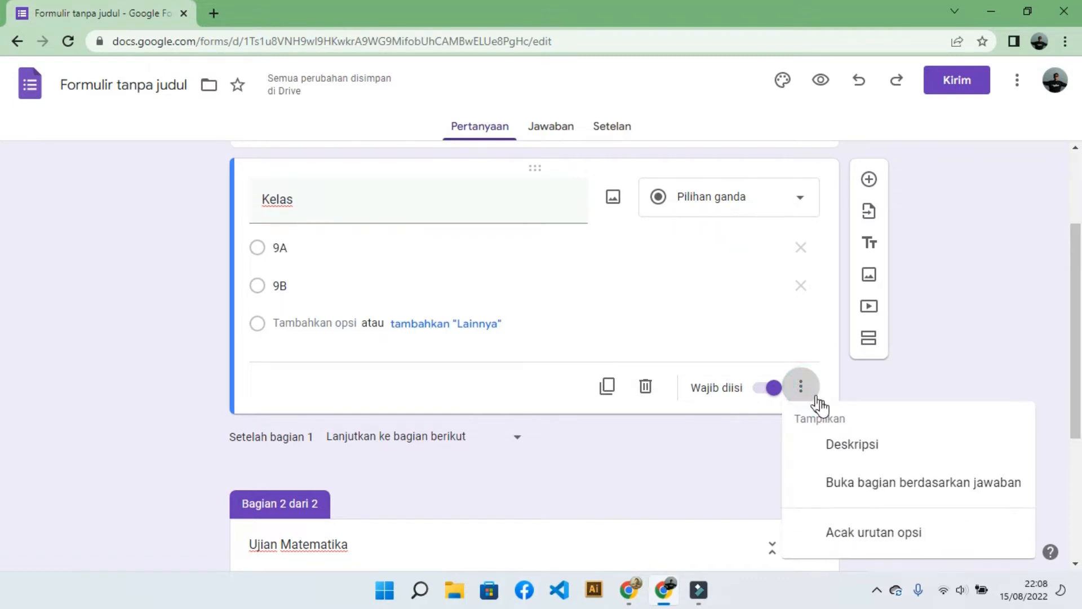
pyautogui.click(859, 484)
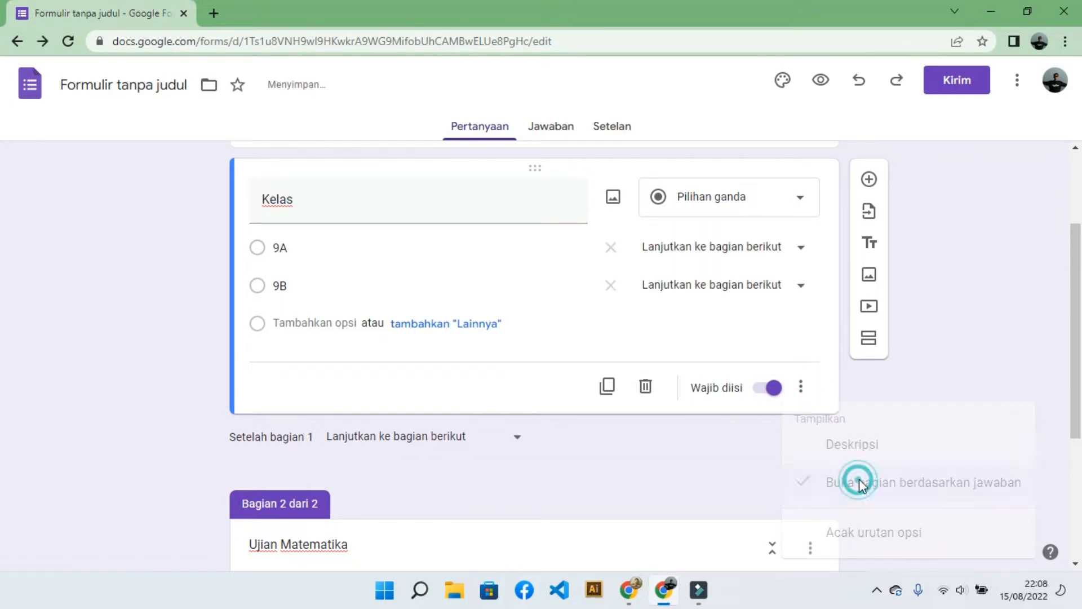
pyautogui.click(699, 259)
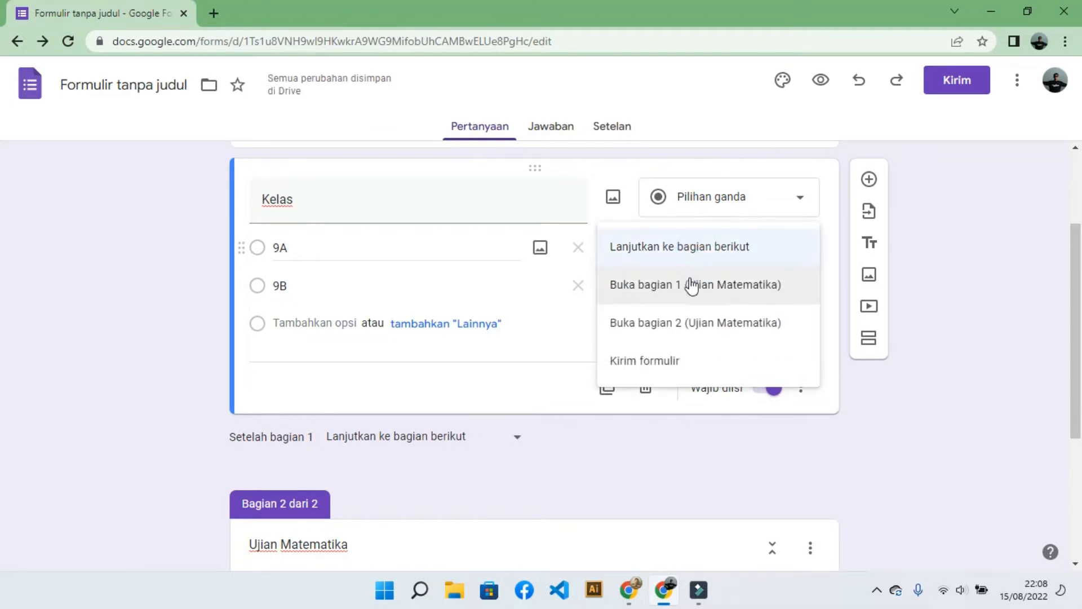
pyautogui.click(692, 330)
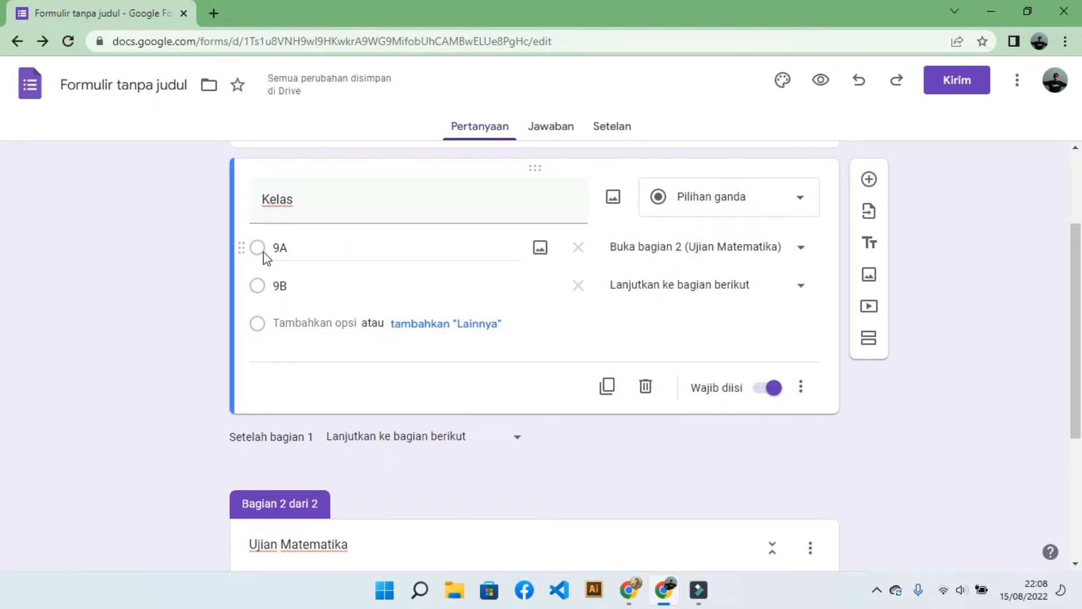
# Compare the 9A branching in the Kelas question with the name options listed in section 2.
pyautogui.scroll(-1, 260, 251)
pyautogui.scroll(1, 449, 265)
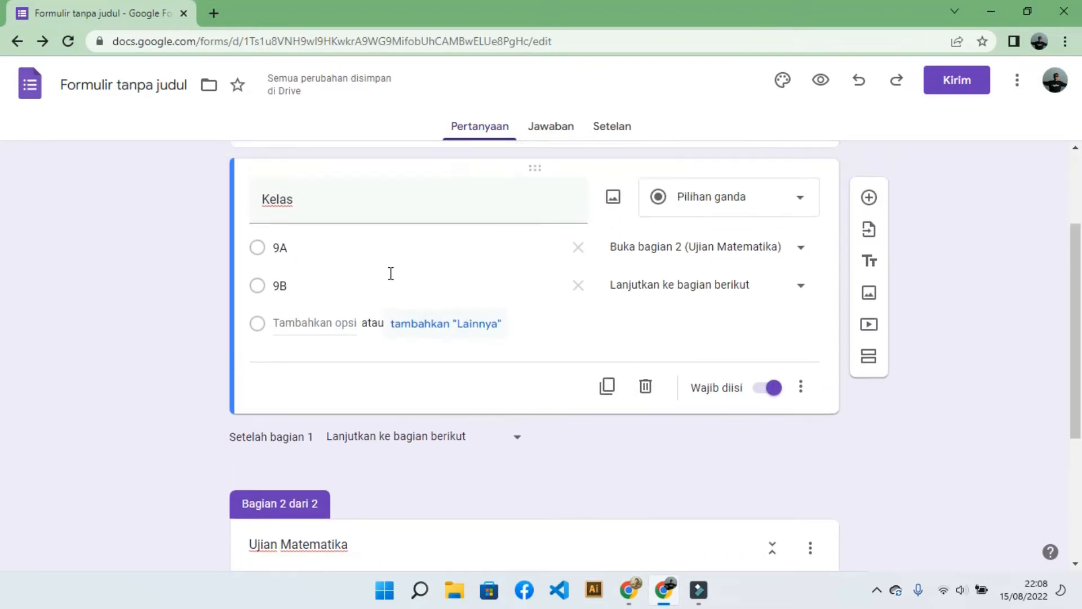
pyautogui.scroll(-2, 237, 360)
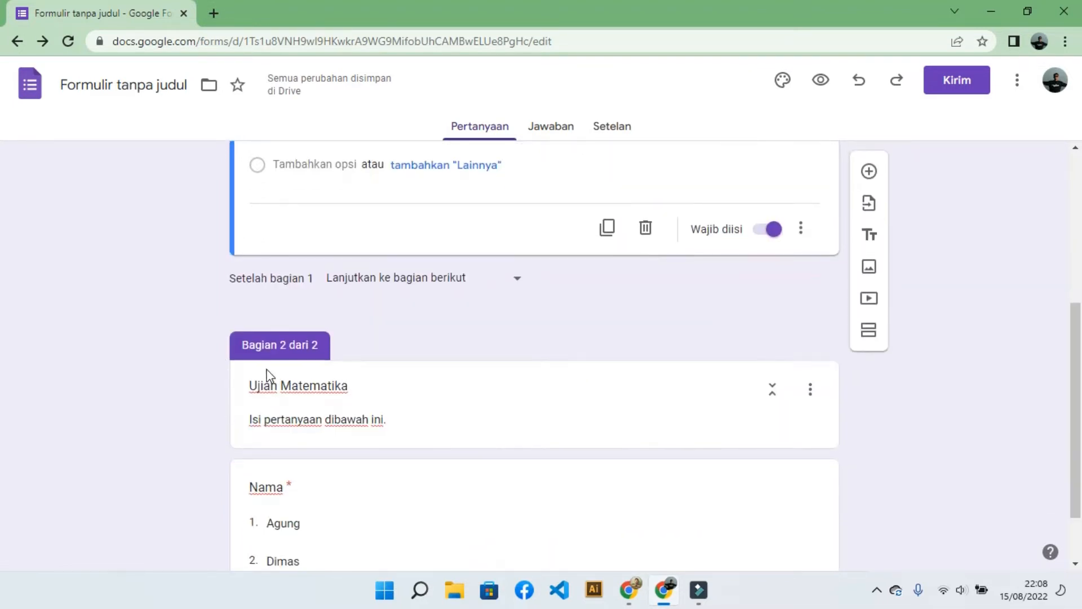
pyautogui.scroll(-1, 276, 389)
pyautogui.scroll(3, 293, 414)
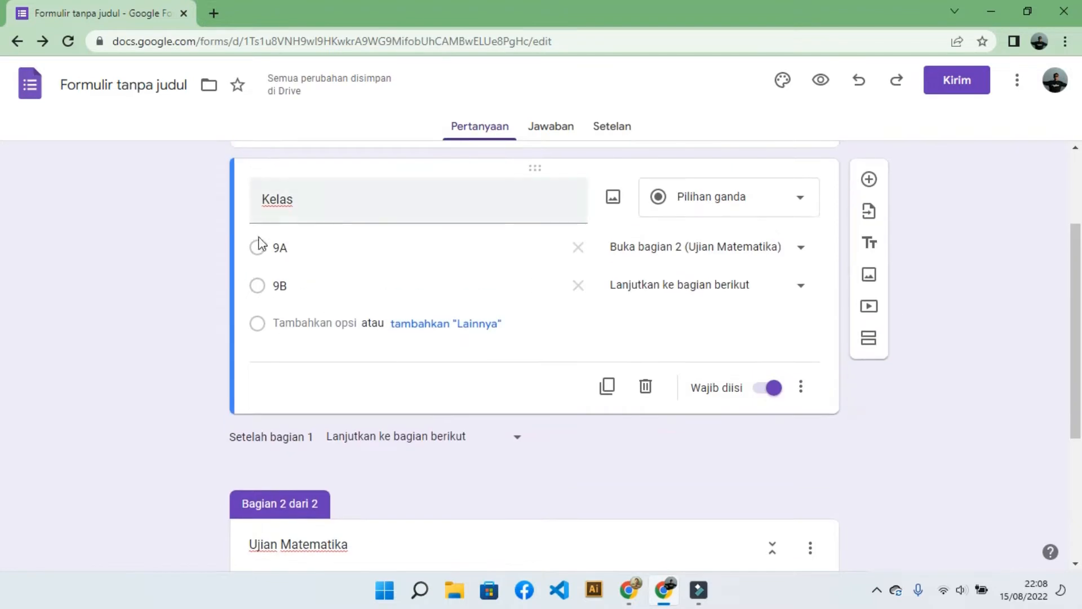
pyautogui.scroll(-3, 259, 243)
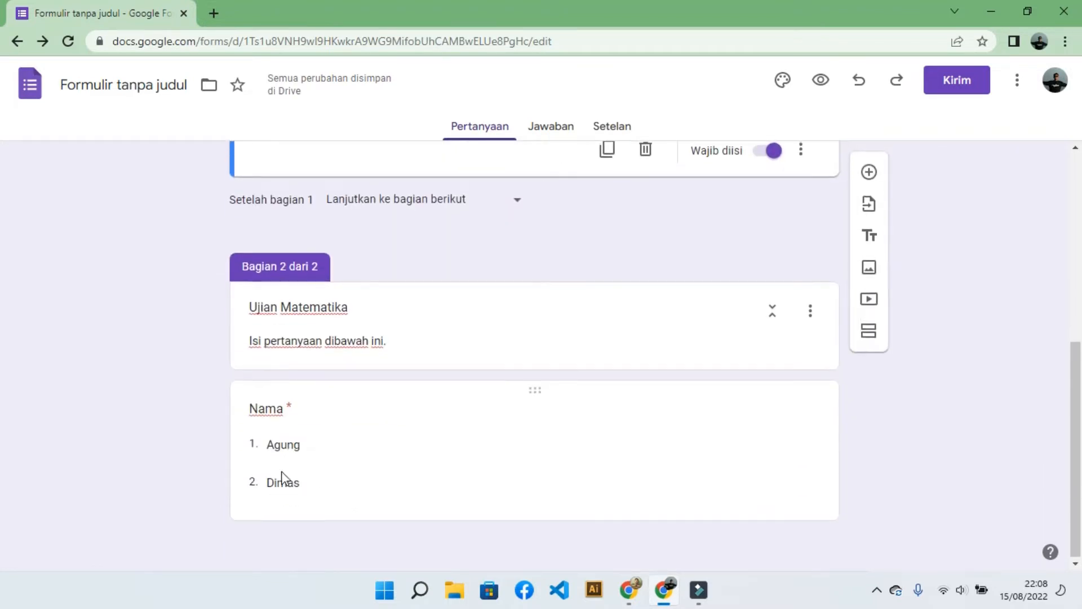
pyautogui.scroll(3, 288, 451)
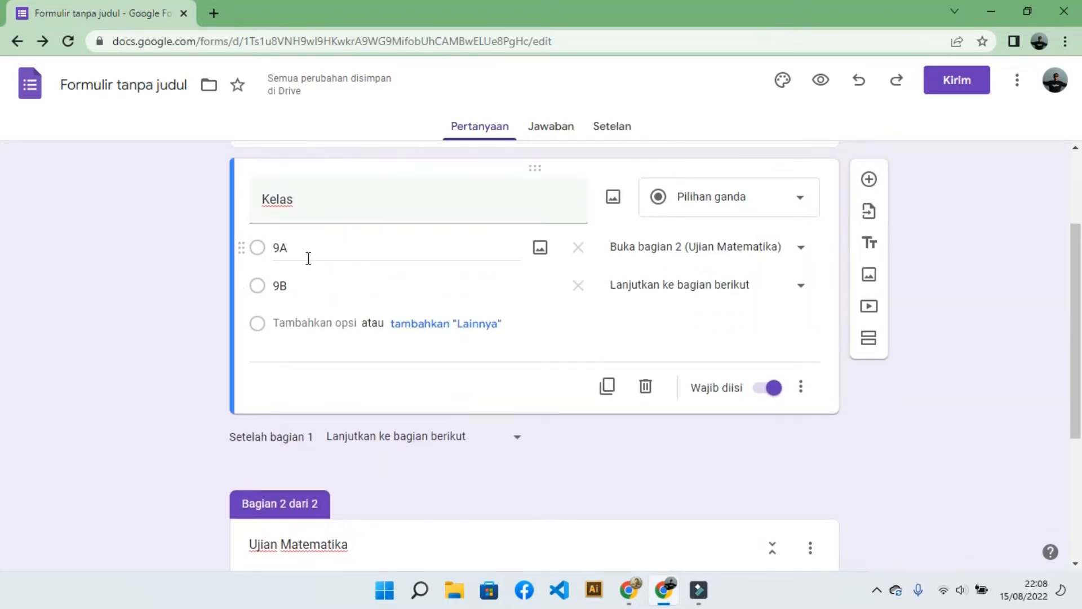
pyautogui.scroll(-3, 310, 270)
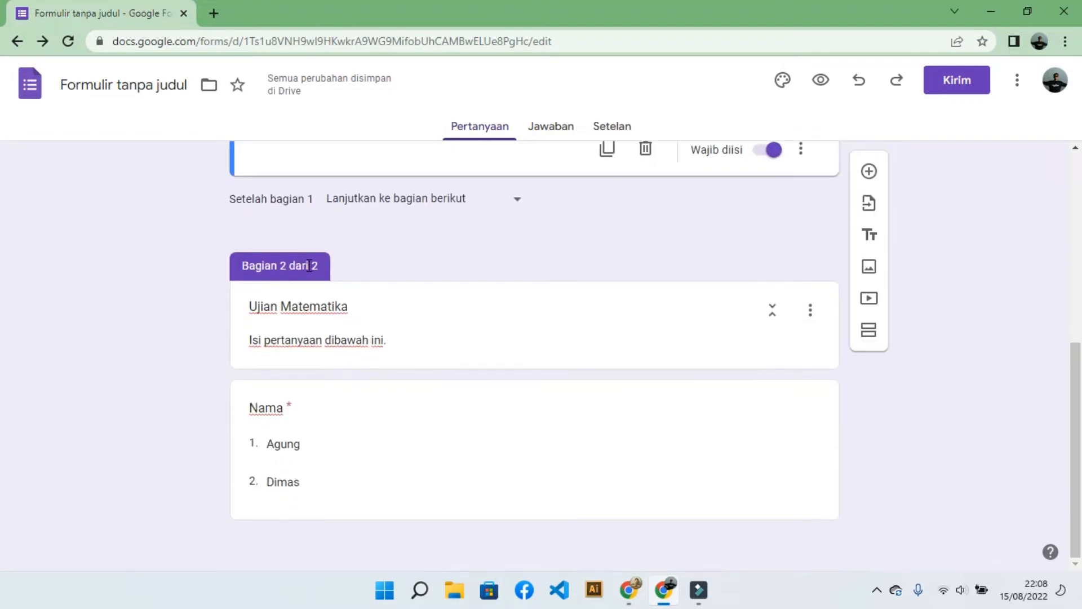
# Add a third section after the Nama question and copy the section 2 title "Ujian Matematika" into its title.
pyautogui.click(810, 485)
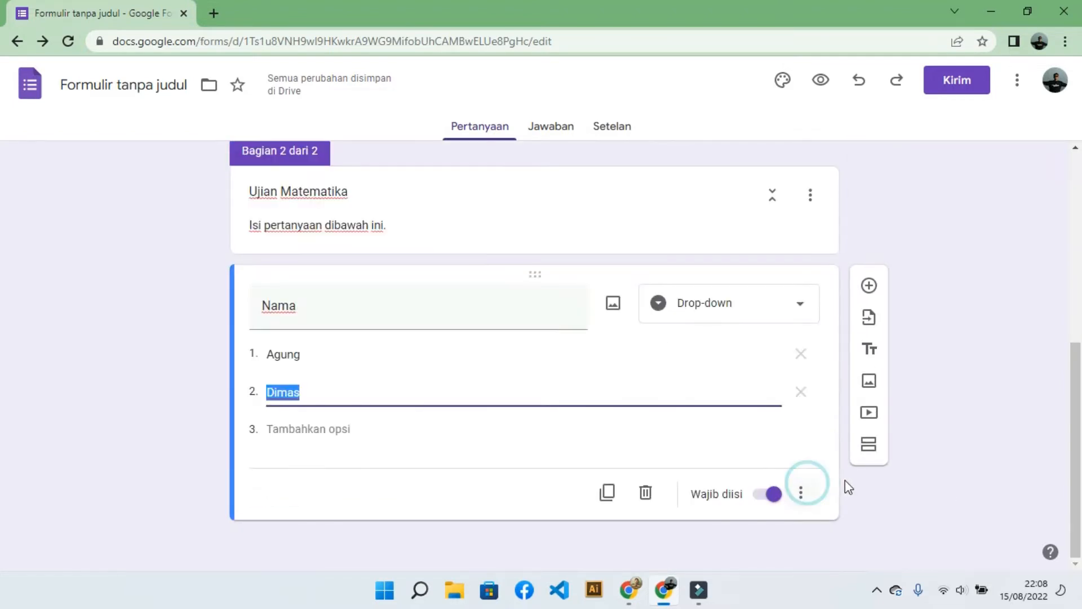
pyautogui.click(870, 444)
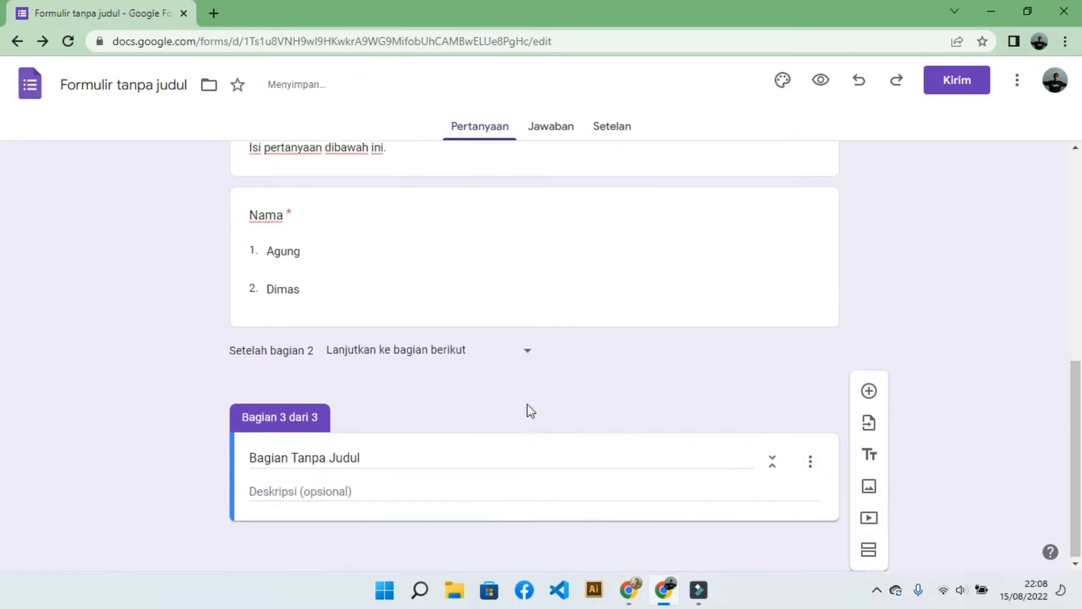
pyautogui.scroll(7, 527, 404)
pyautogui.scroll(-5, 307, 337)
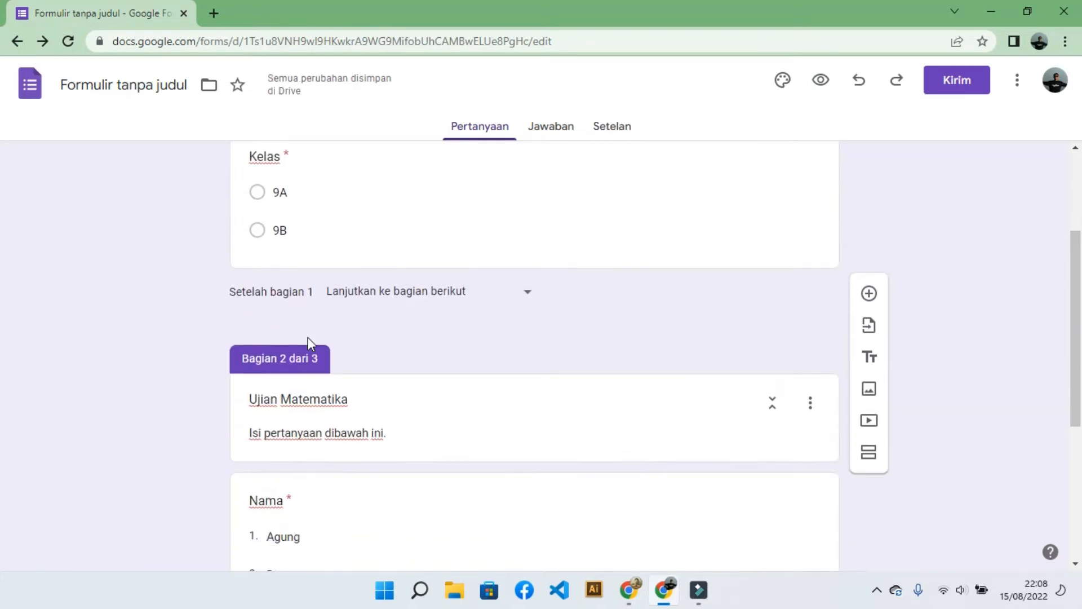
pyautogui.click(333, 191)
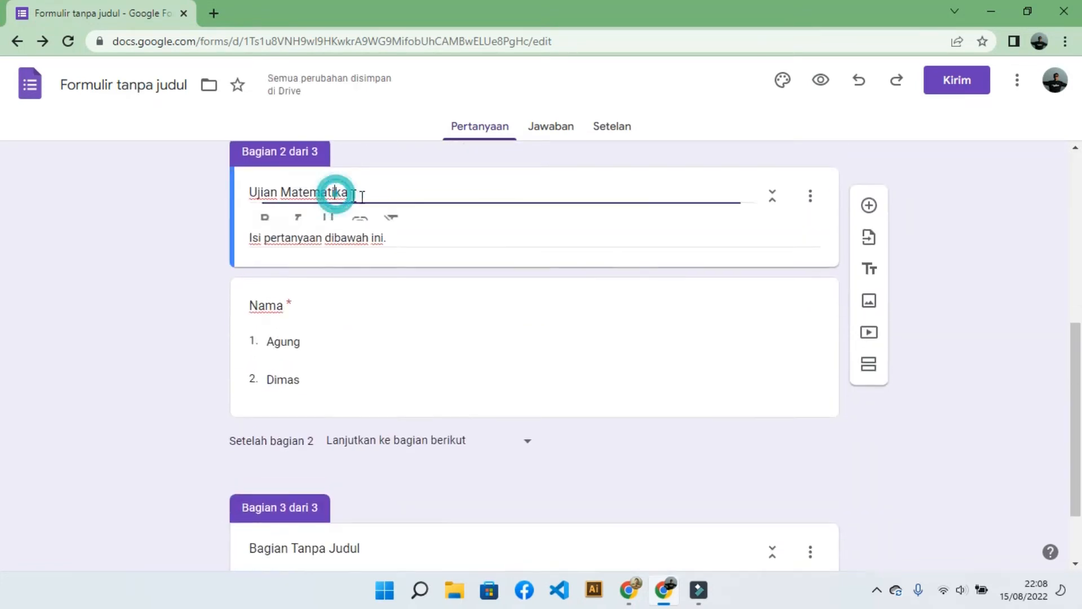
pyautogui.moveTo(376, 196); pyautogui.dragTo(225, 210)
pyautogui.hotkey('ctrl', 'c')
pyautogui.scroll(-2, 483, 365)
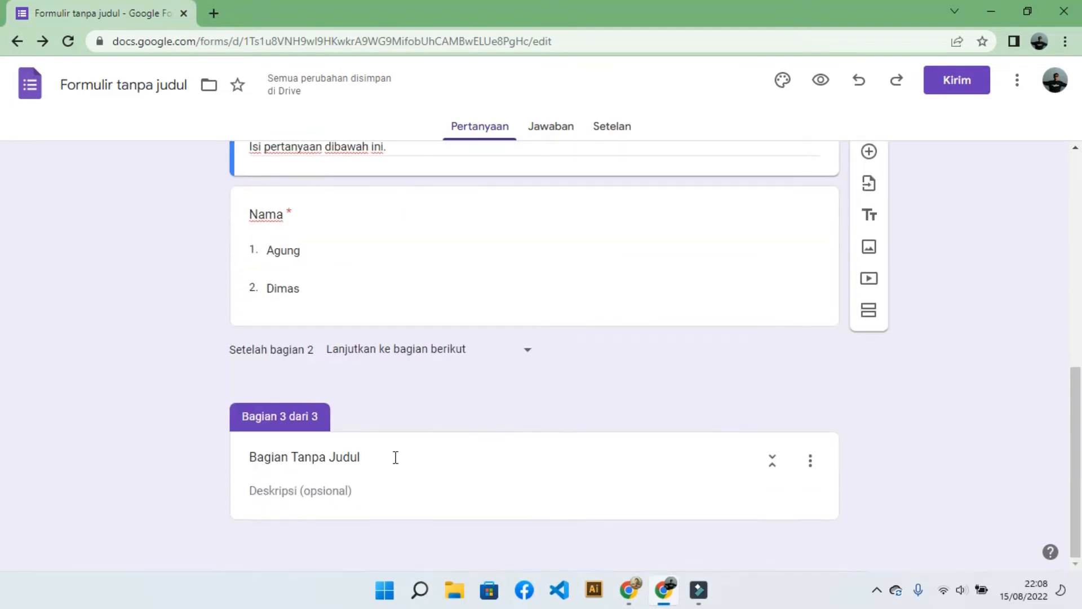
pyautogui.click(377, 459)
pyautogui.moveTo(377, 459); pyautogui.dragTo(249, 461)
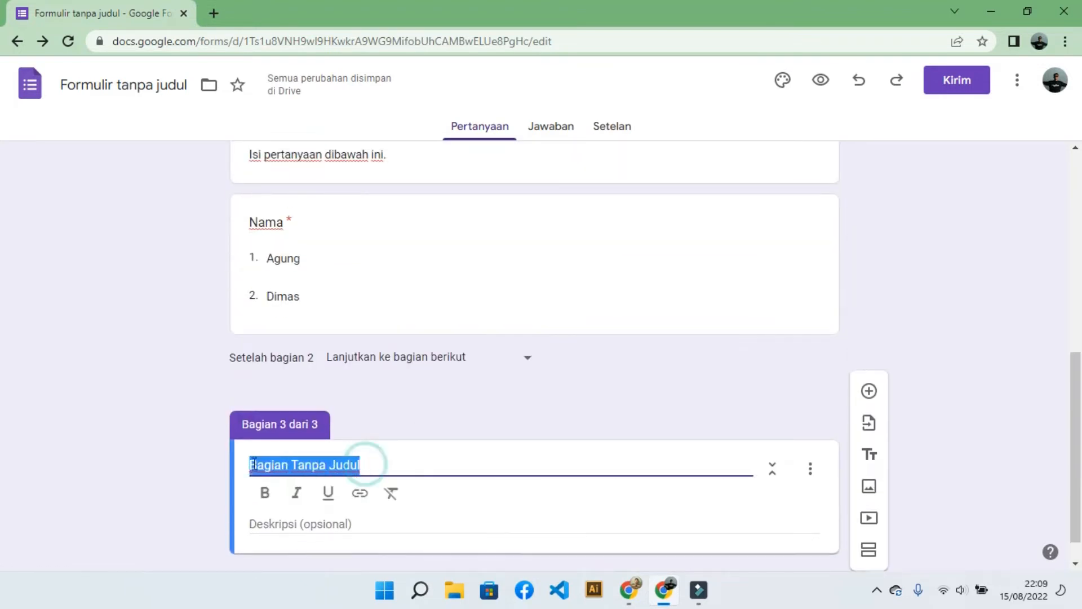
pyautogui.hotkey('ctrl', 'v')
# Copy the section 2 description "Isi pertanyaan dibawah ini." into the description of section 3.
pyautogui.scroll(3, 392, 423)
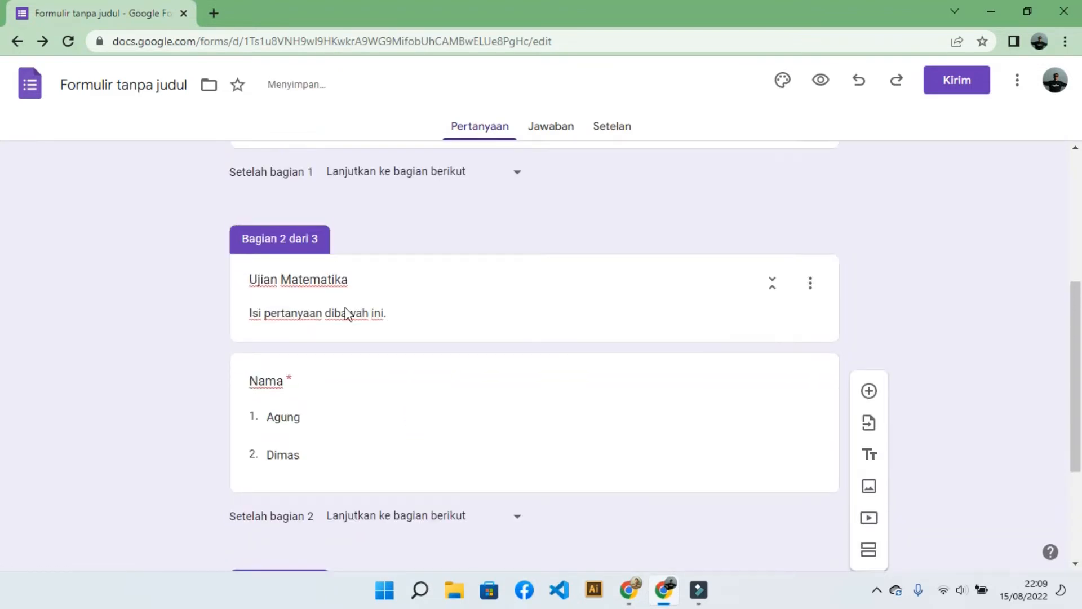
pyautogui.tripleClick(350, 311)
pyautogui.hotkey('ctrl', 'c')
pyautogui.scroll(-3, 425, 386)
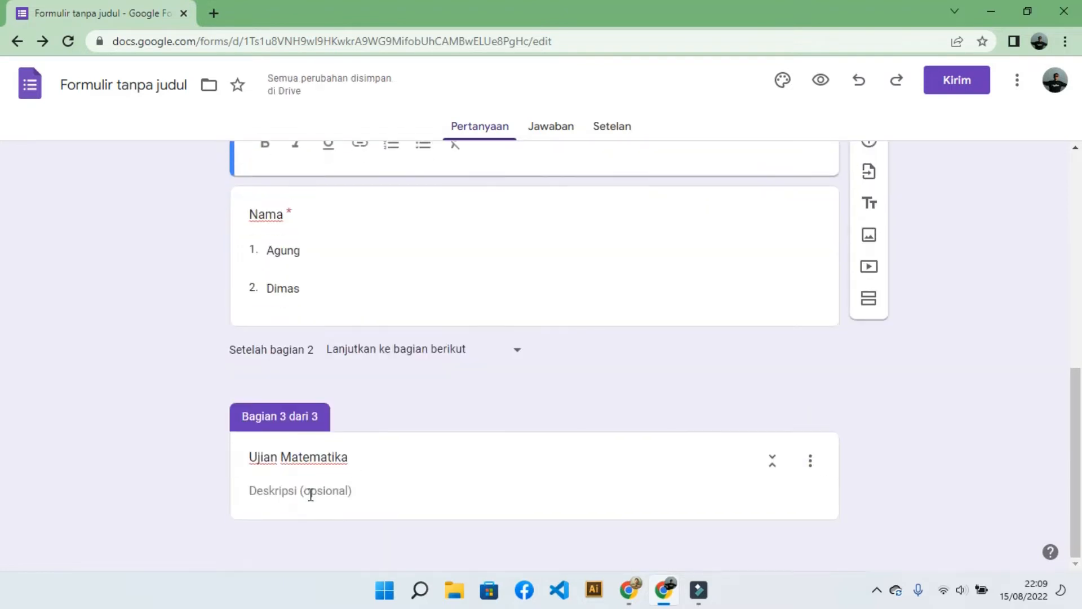
pyautogui.click(309, 495)
pyautogui.hotkey('ctrl', 'v')
pyautogui.click(433, 462)
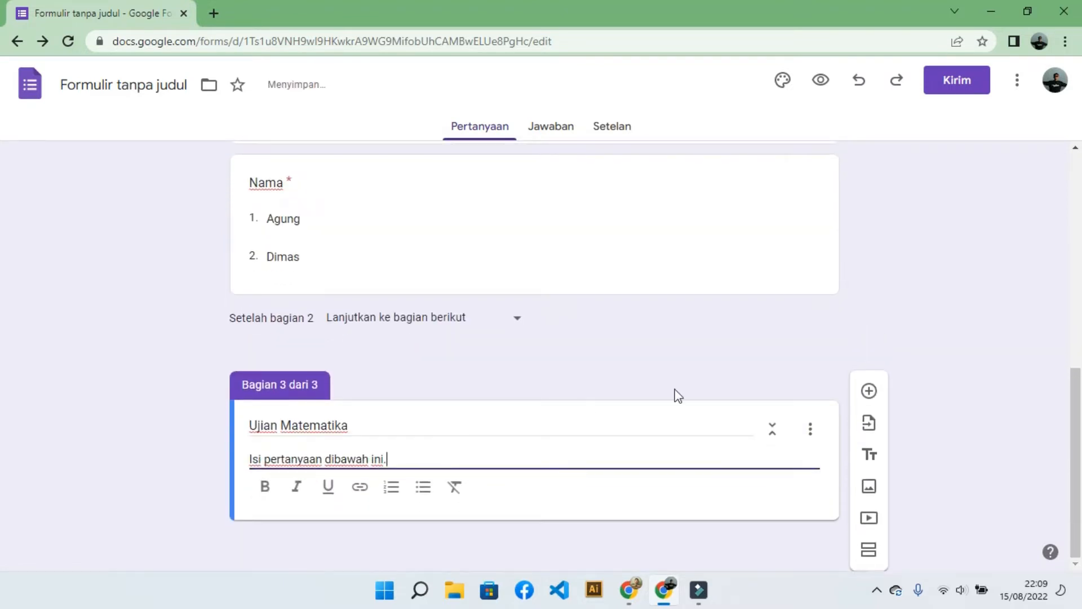
# Add a question titled "Nama" to section 3 and make it a drop-down question.
pyautogui.click(870, 391)
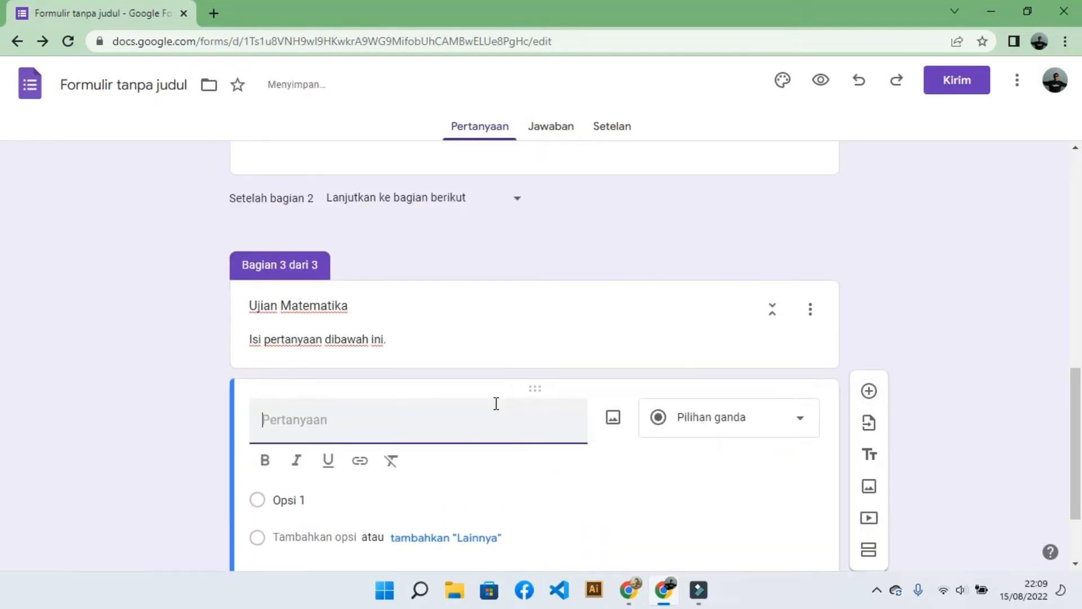
pyautogui.write('Nama')
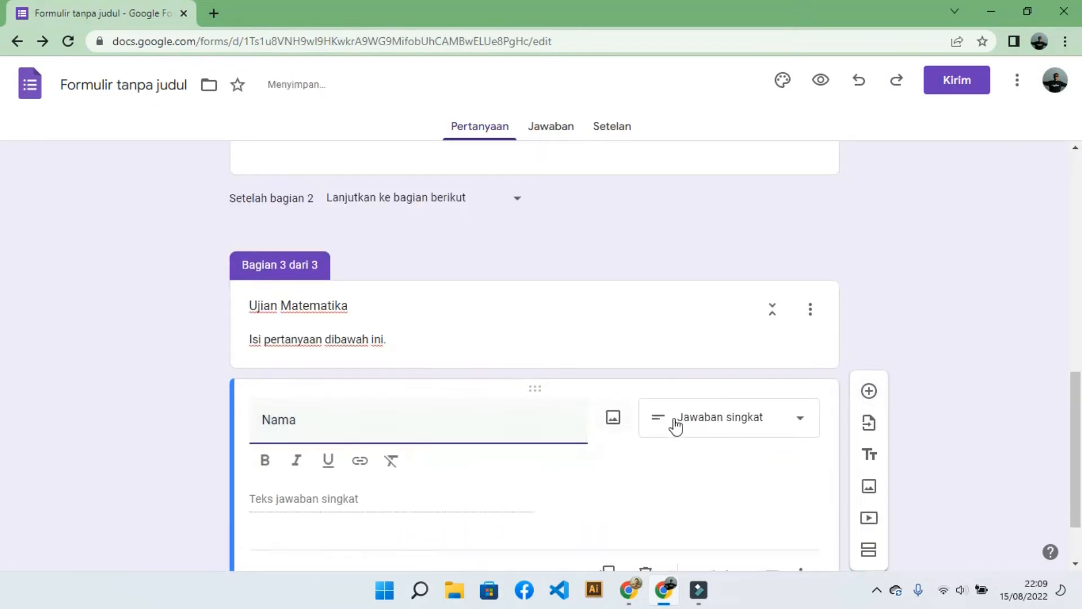
pyautogui.click(726, 420)
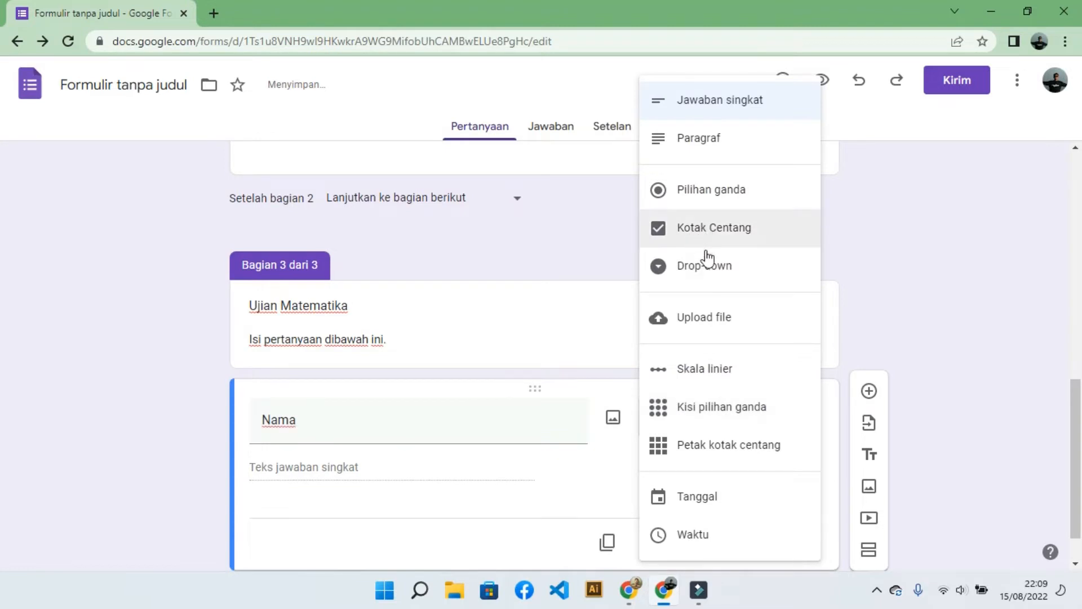
pyautogui.click(697, 264)
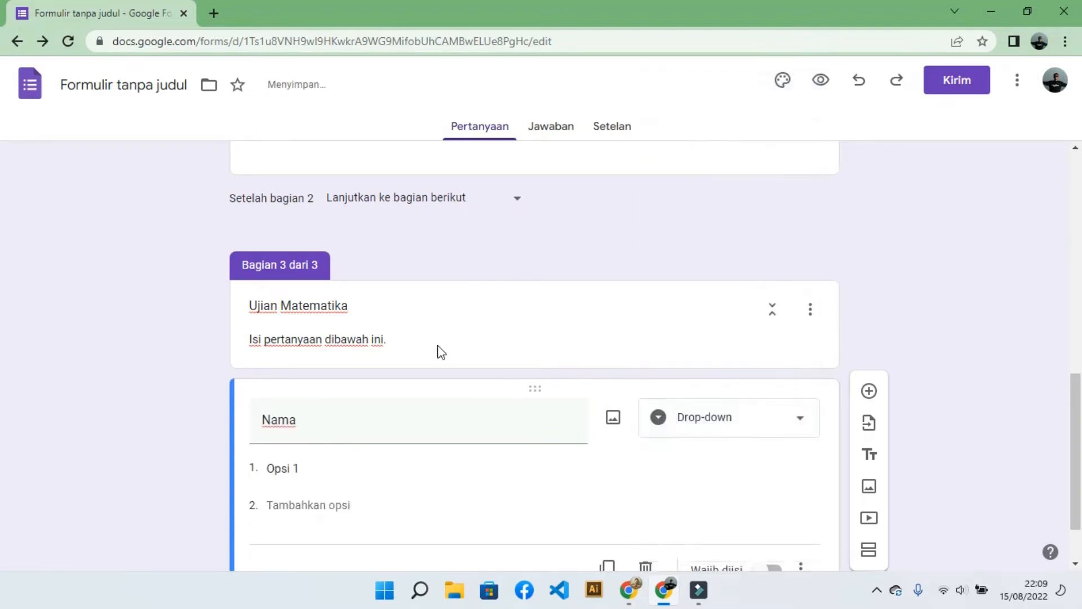
# Enter two student names as the options of section 3's Nama question and make the question required.
pyautogui.click(314, 390)
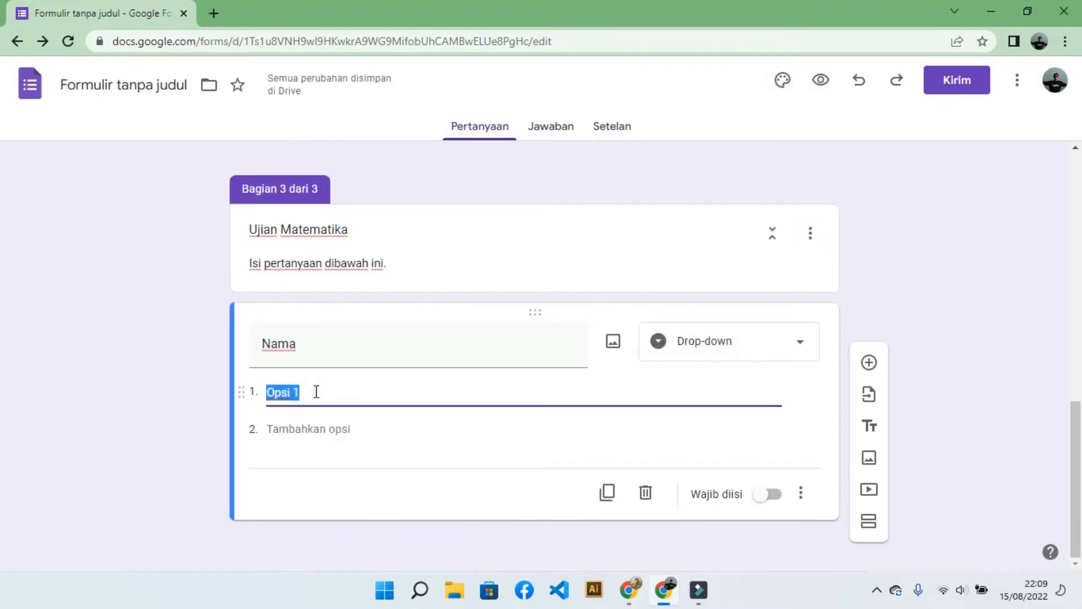
pyautogui.write('Farhan')
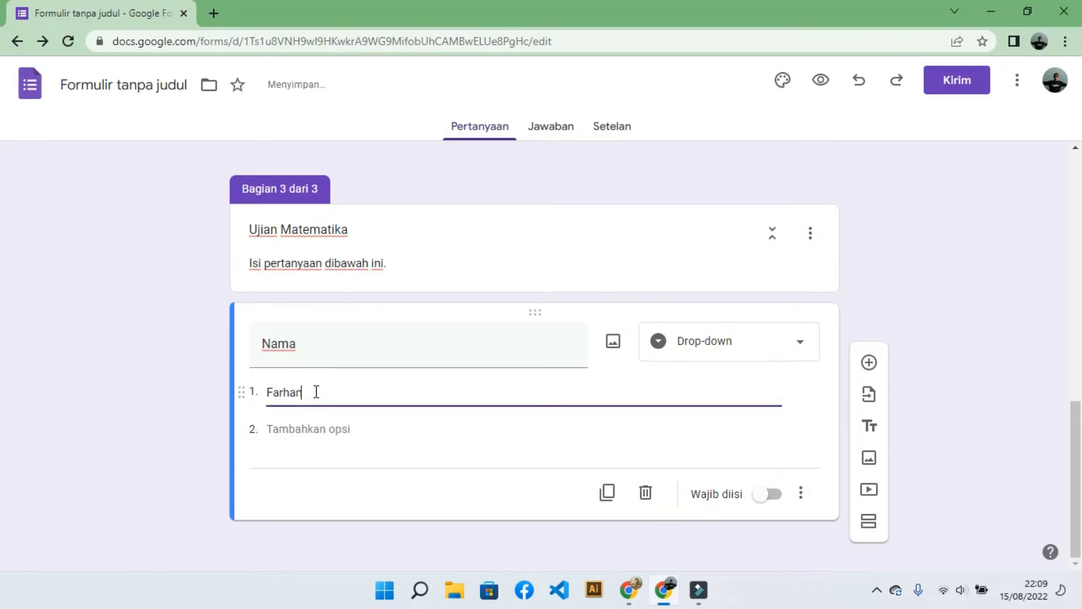
pyautogui.press('Tab')
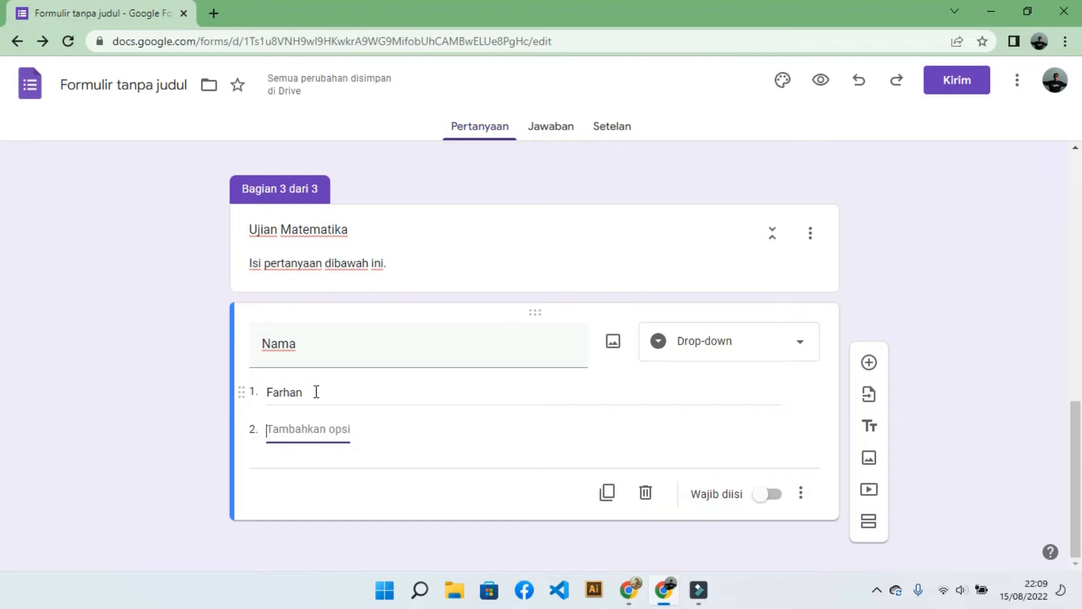
pyautogui.write('Rehan')
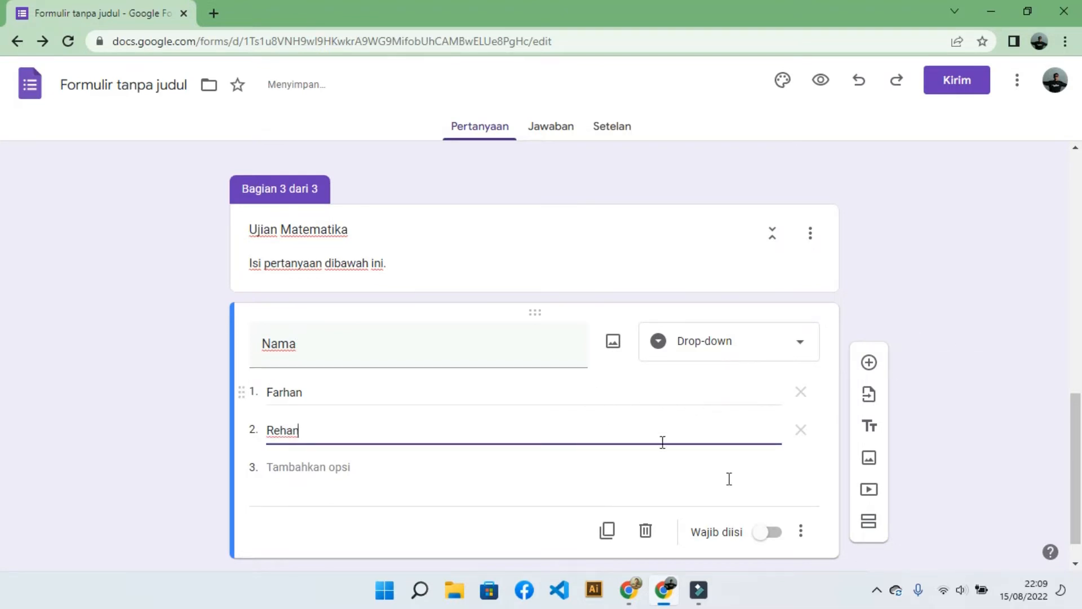
pyautogui.click(766, 538)
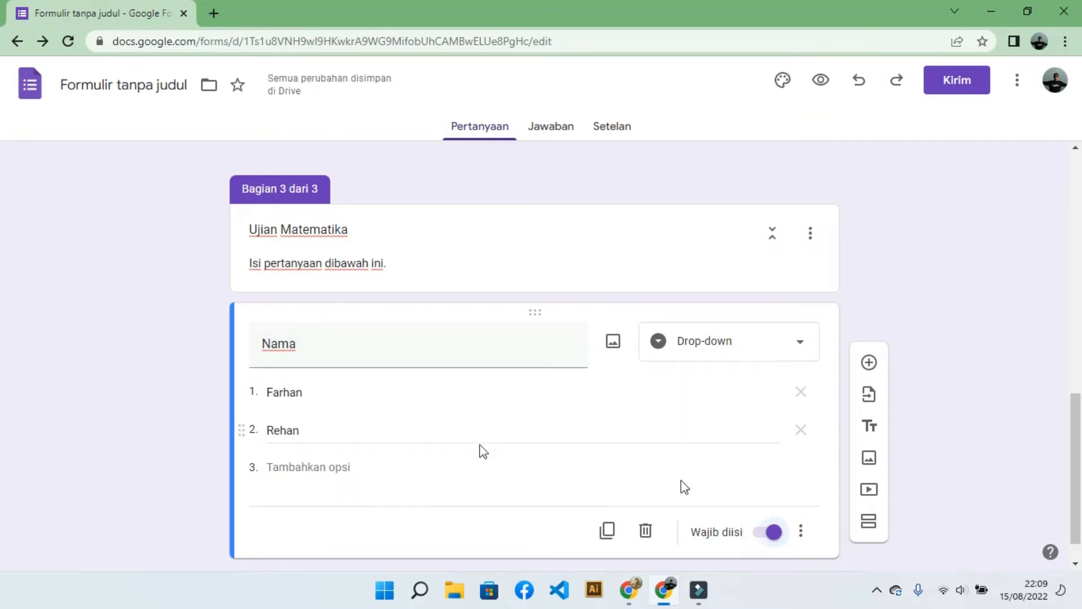
pyautogui.click(776, 538)
pyautogui.click(776, 538)
# Route option 9B of the Kelas question to section 3 (Ujian Matematika).
pyautogui.scroll(10, 507, 410)
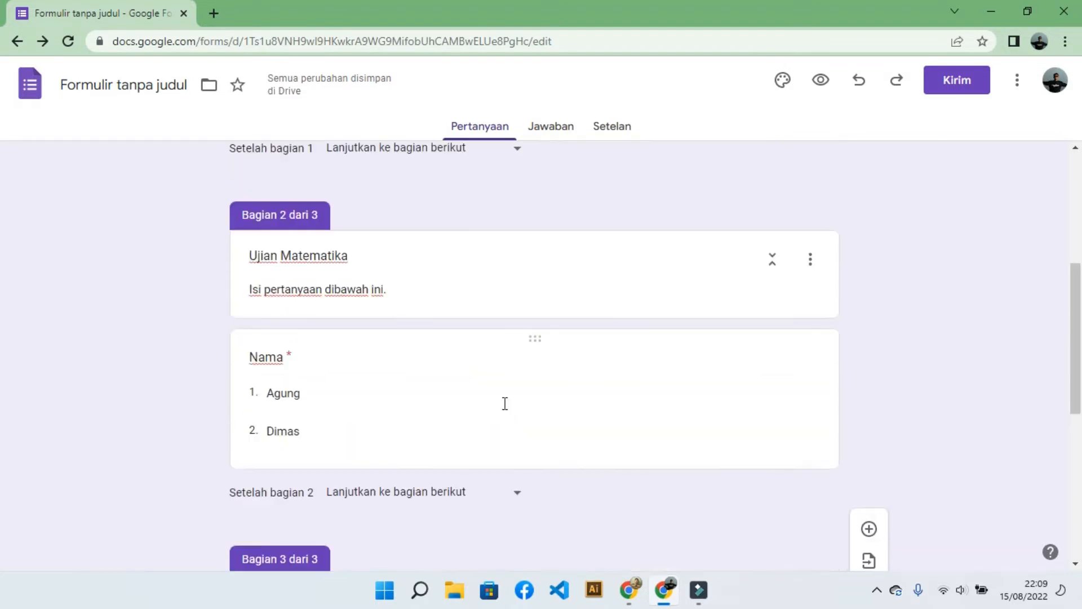
pyautogui.click(424, 300)
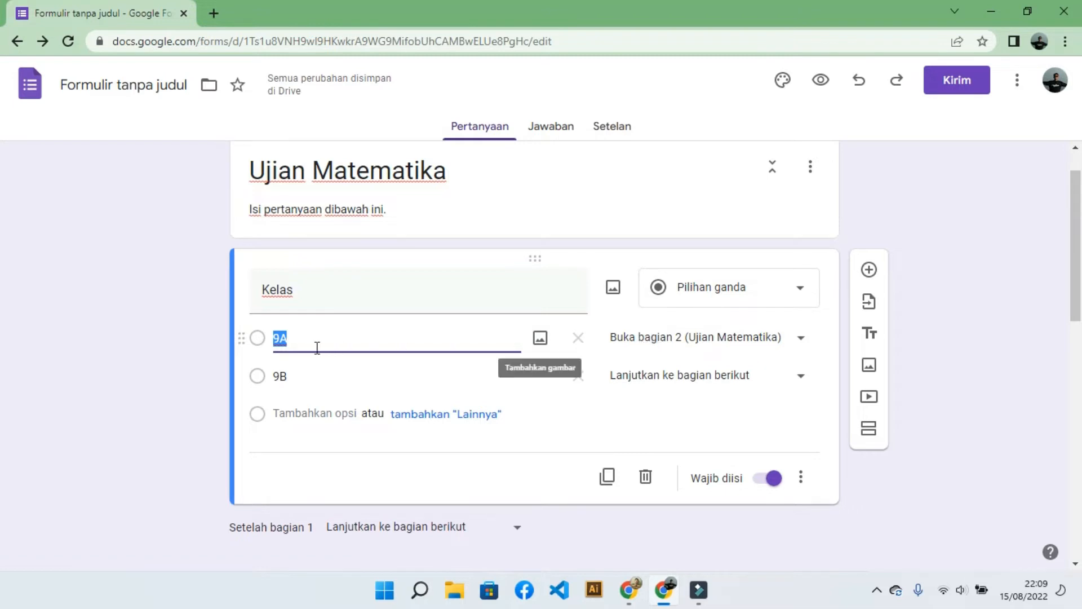
pyautogui.scroll(-3, 284, 349)
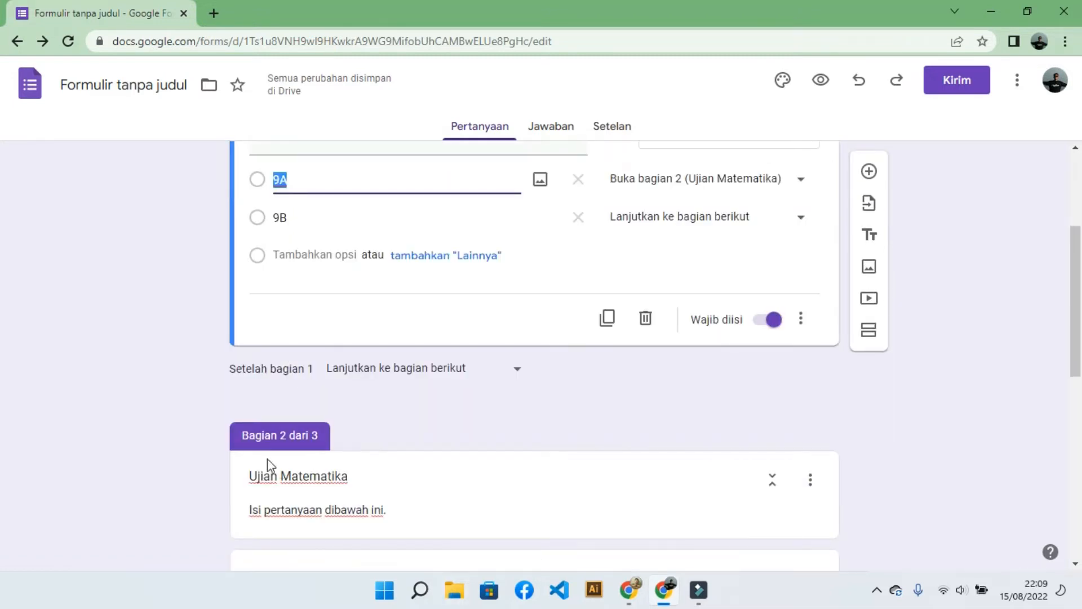
pyautogui.scroll(2, 276, 451)
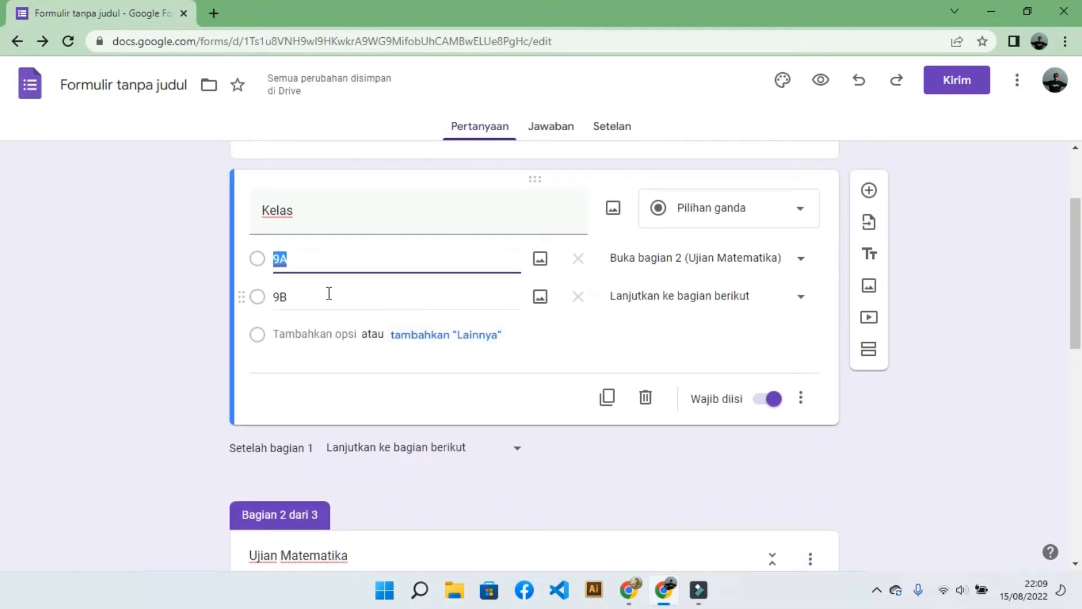
pyautogui.click(670, 296)
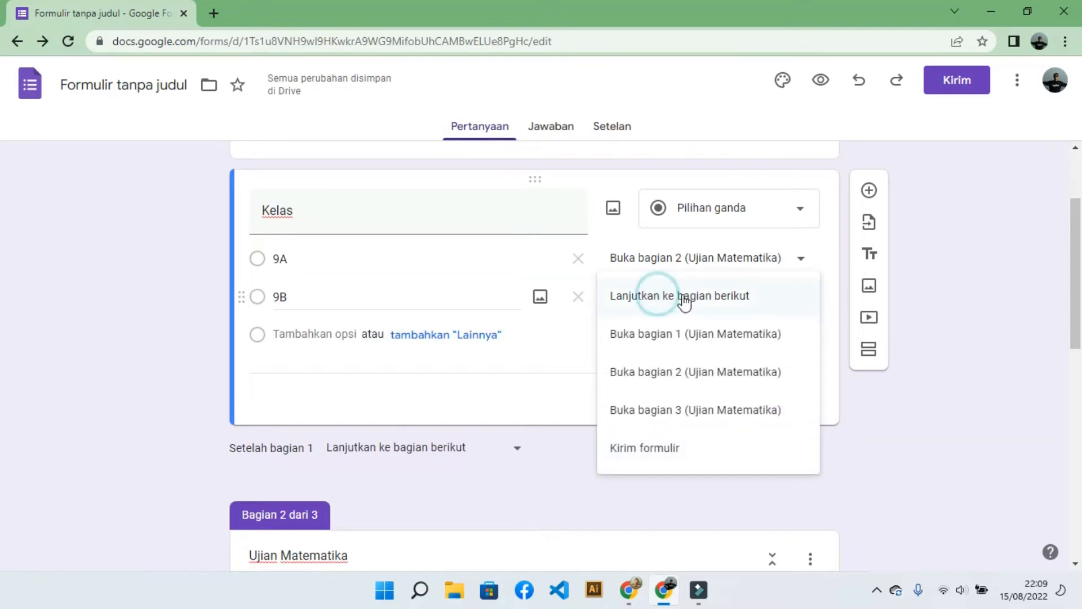
pyautogui.click(683, 410)
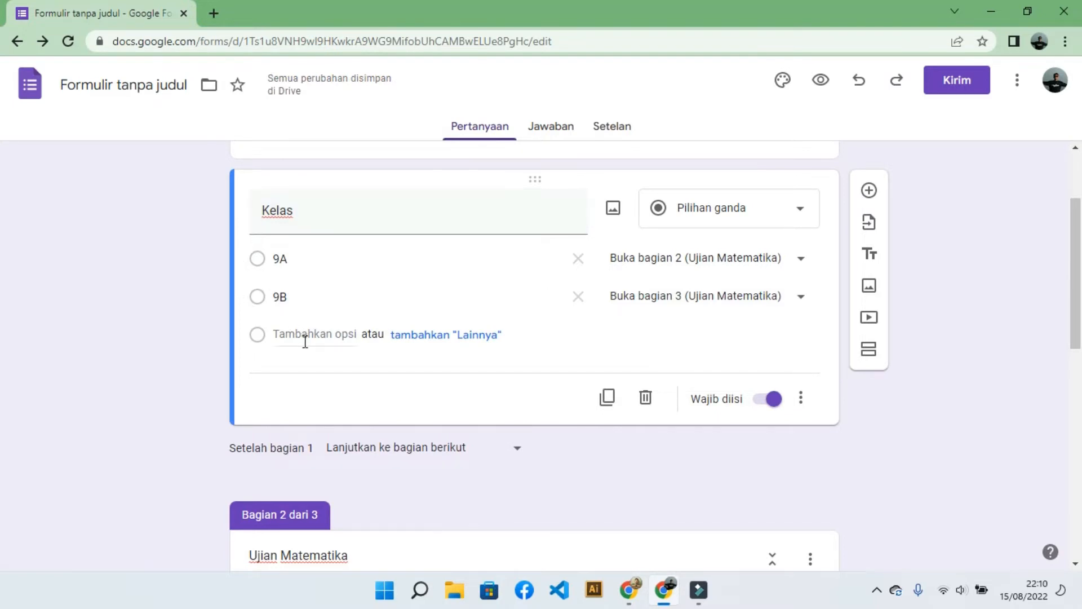
# Review the Kelas branching against the name lists in sections 2 and 3.
pyautogui.scroll(-10, 304, 341)
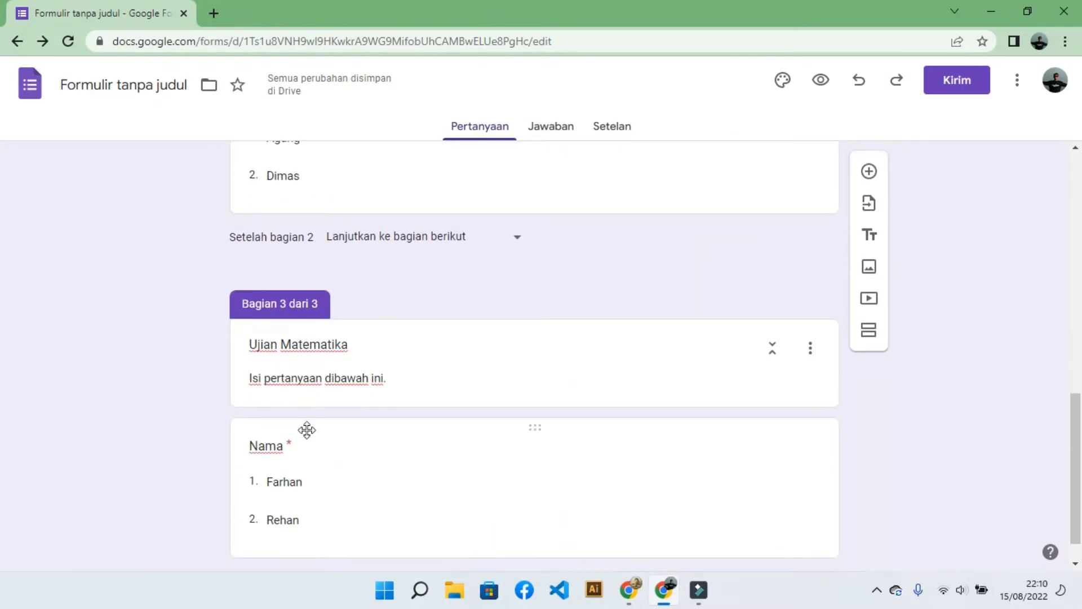
pyautogui.scroll(-1, 307, 431)
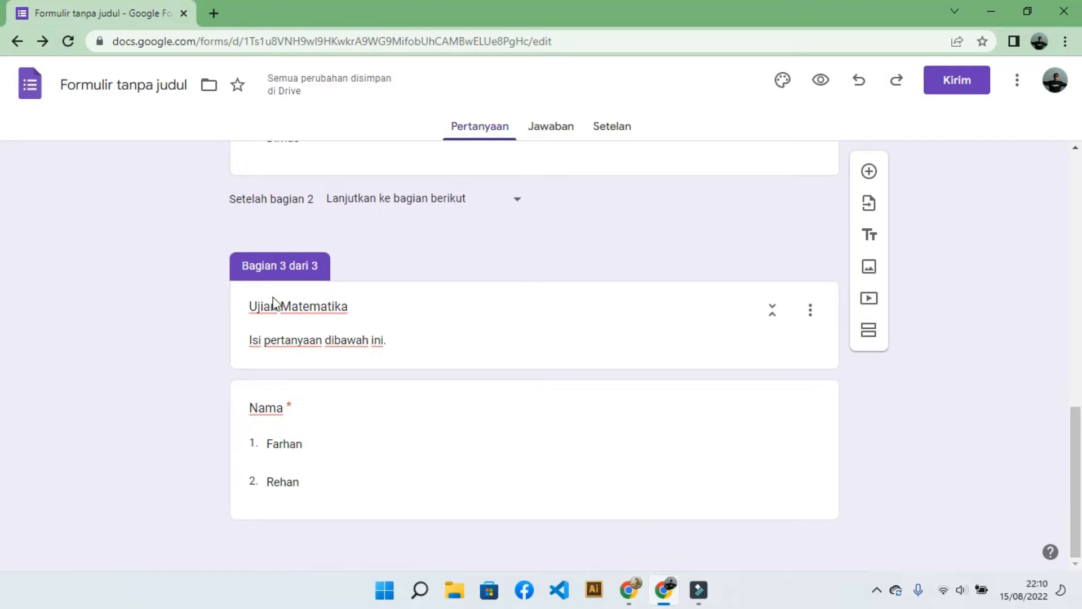
pyautogui.scroll(2, 273, 301)
pyautogui.scroll(4, 273, 298)
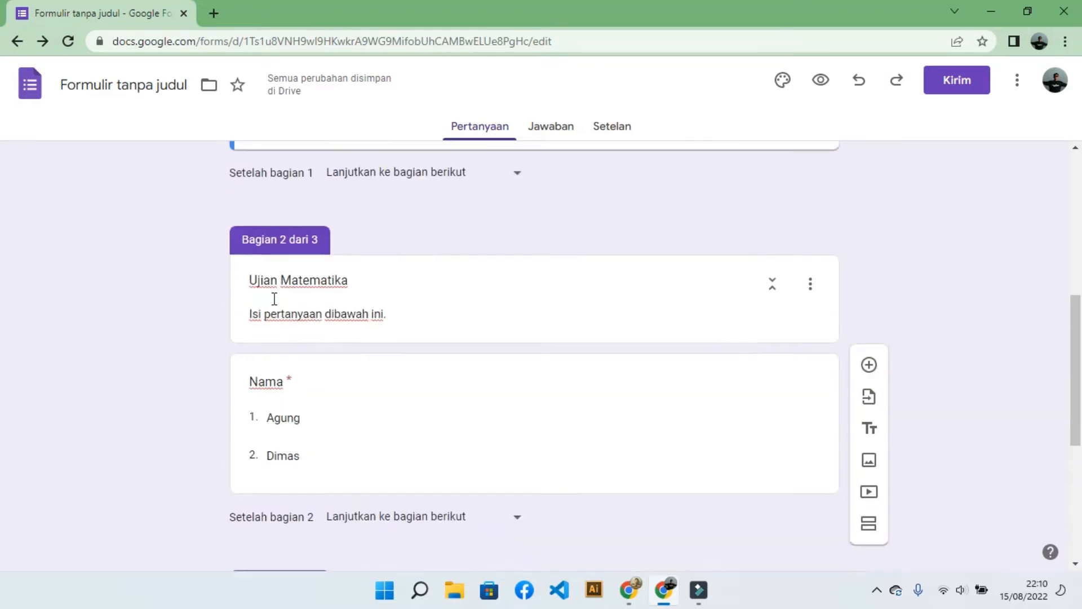
pyautogui.scroll(3, 272, 301)
pyautogui.scroll(-8, 273, 305)
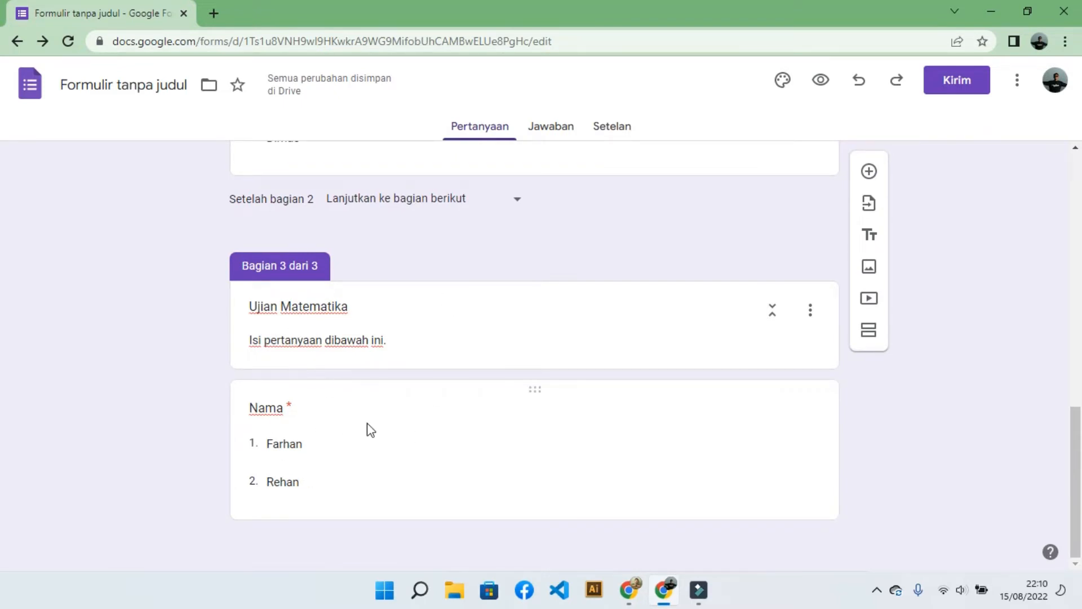
pyautogui.scroll(3, 358, 445)
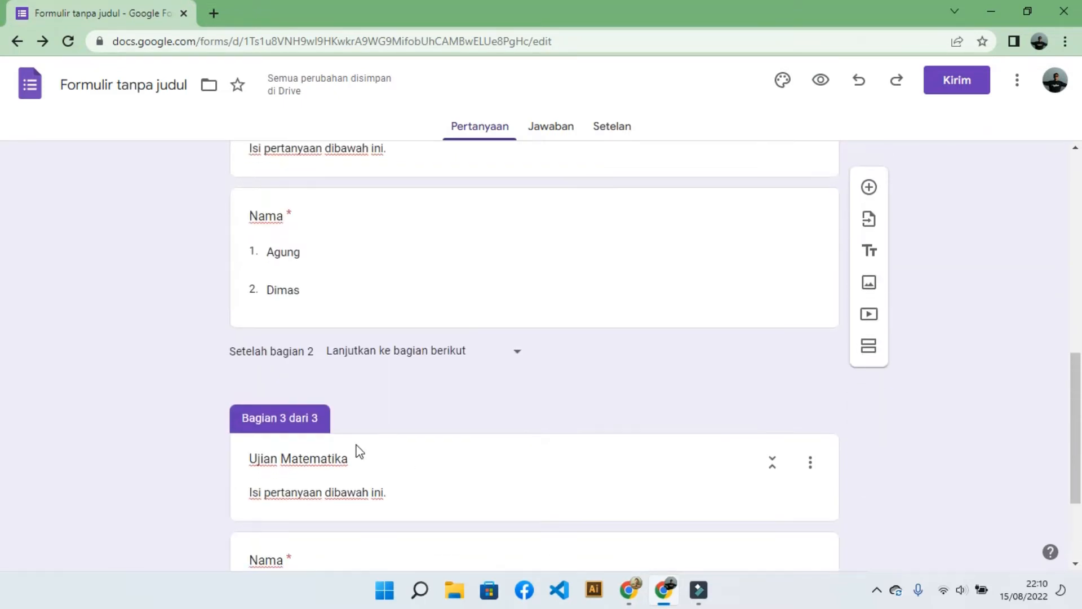
pyautogui.scroll(-3, 358, 449)
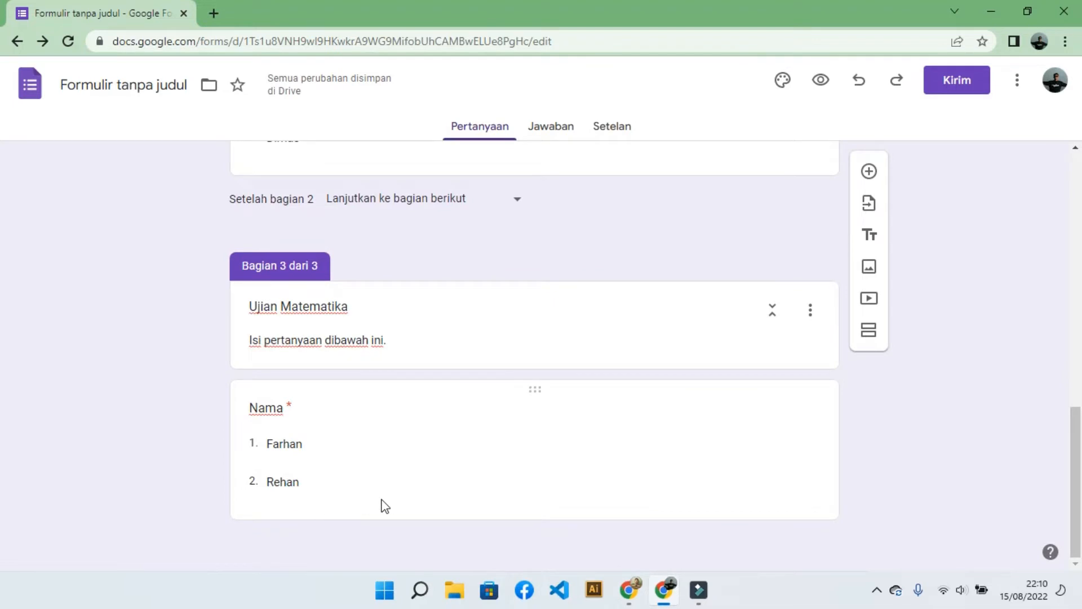
pyautogui.scroll(6, 602, 317)
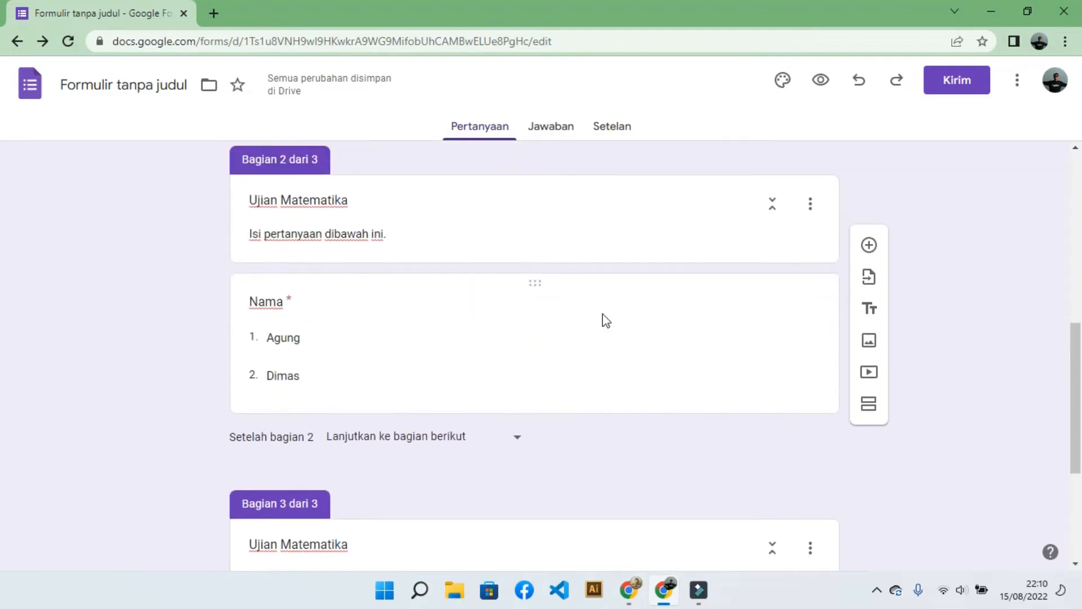
pyautogui.scroll(4, 603, 319)
pyautogui.scroll(-3, 600, 320)
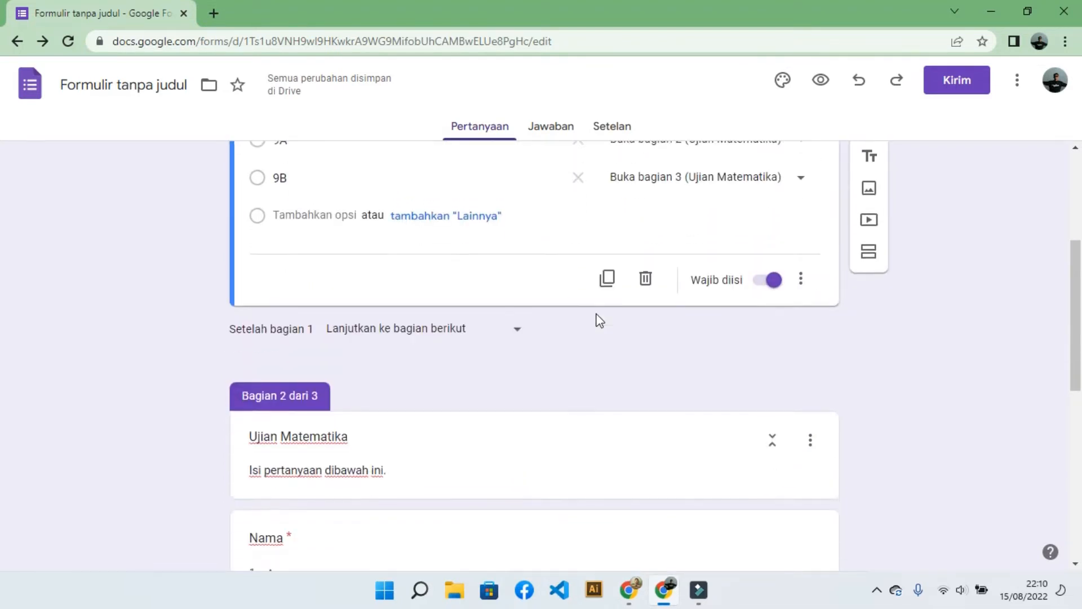
pyautogui.scroll(-5, 596, 314)
# Add a fourth section after section 3's Nama question.
pyautogui.click(626, 192)
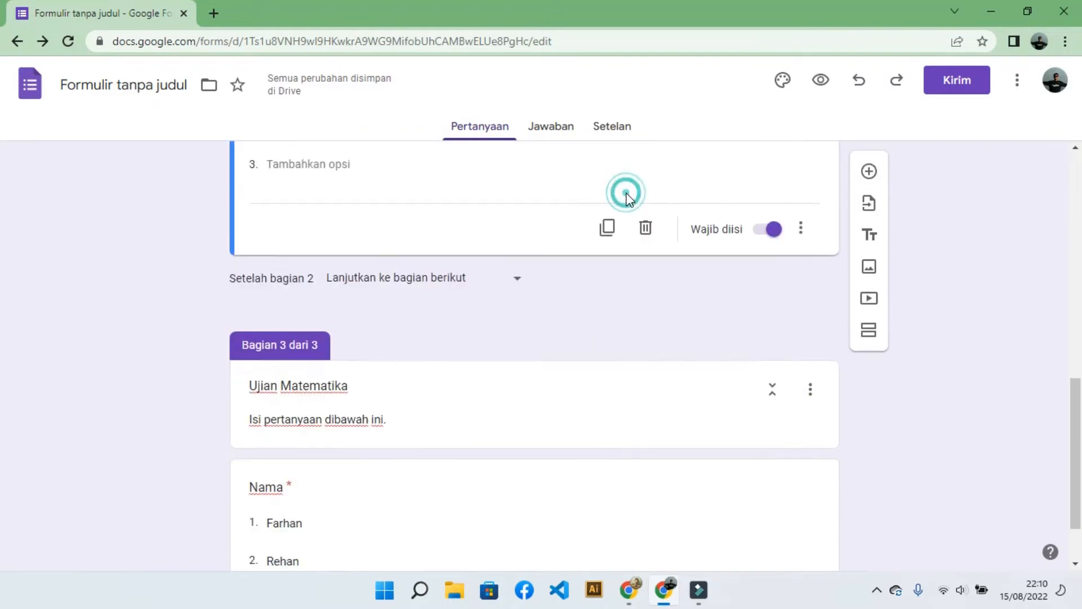
pyautogui.click(602, 496)
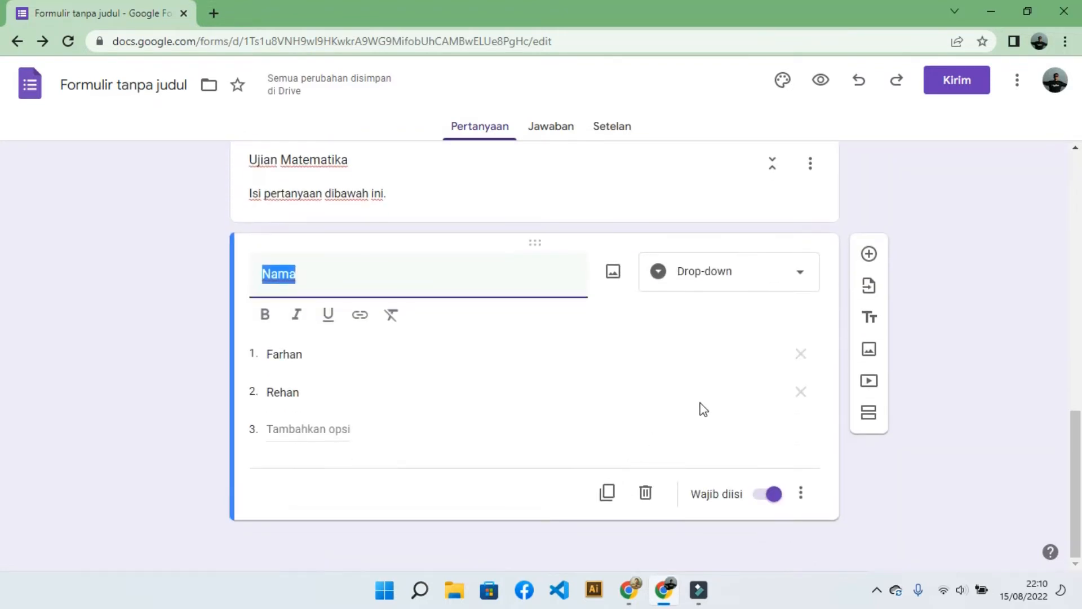
pyautogui.click(862, 415)
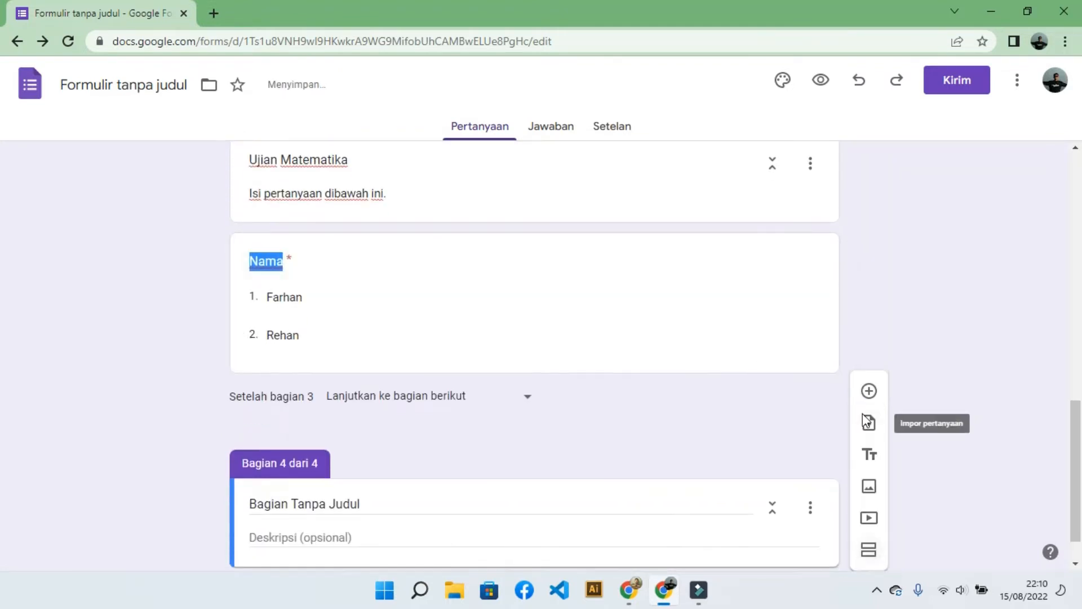
pyautogui.scroll(-1, 297, 366)
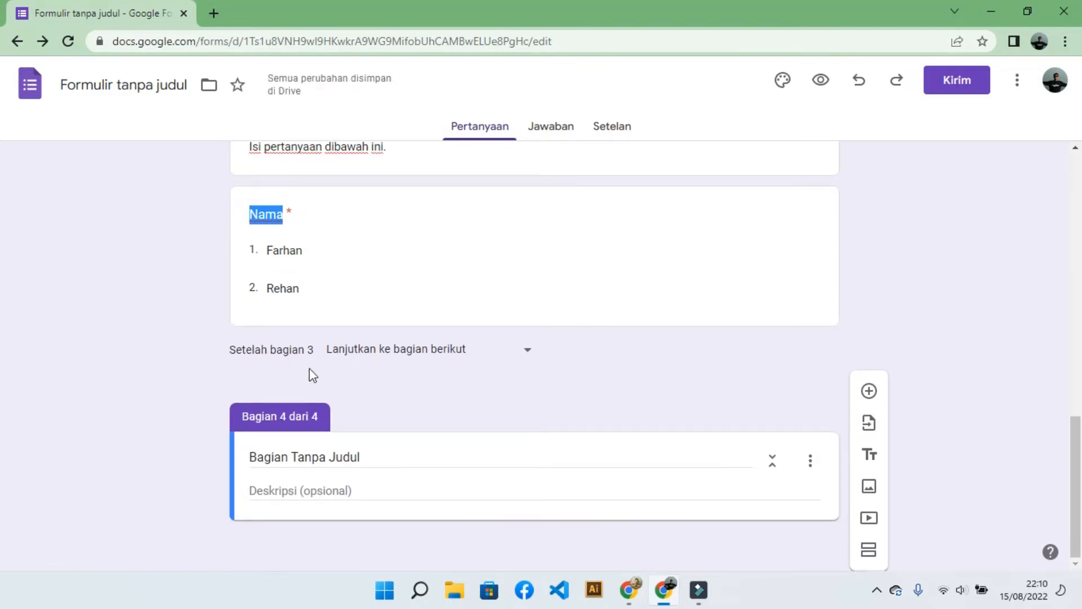
# Replace the title of section 4 with the title "Ujian Matematika" copied from section 3.
pyautogui.click(378, 459)
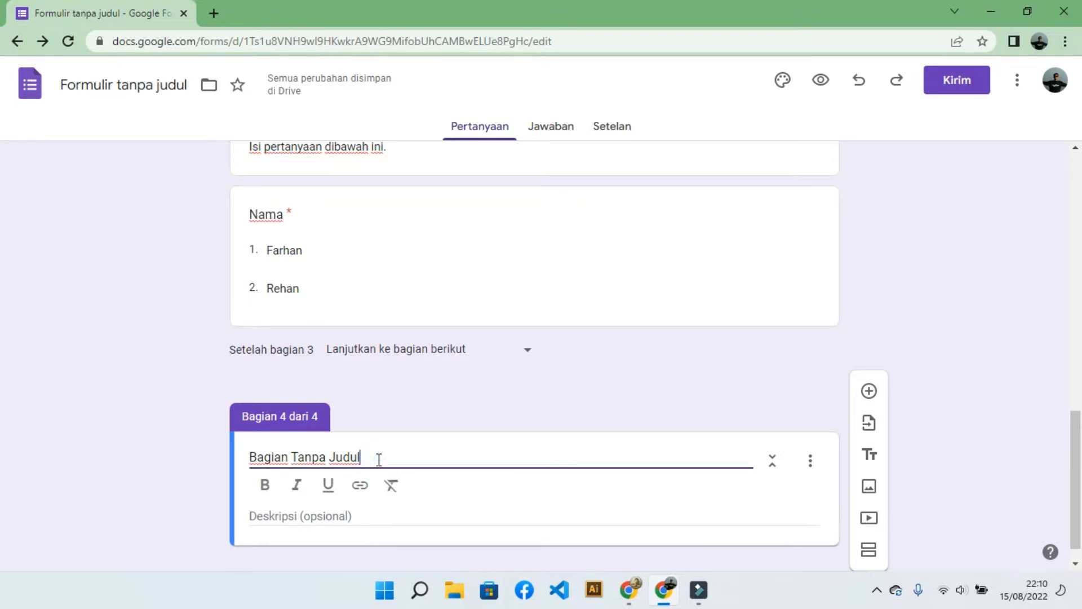
pyautogui.tripleClick(379, 459)
pyautogui.scroll(3, 377, 457)
pyautogui.click(306, 273)
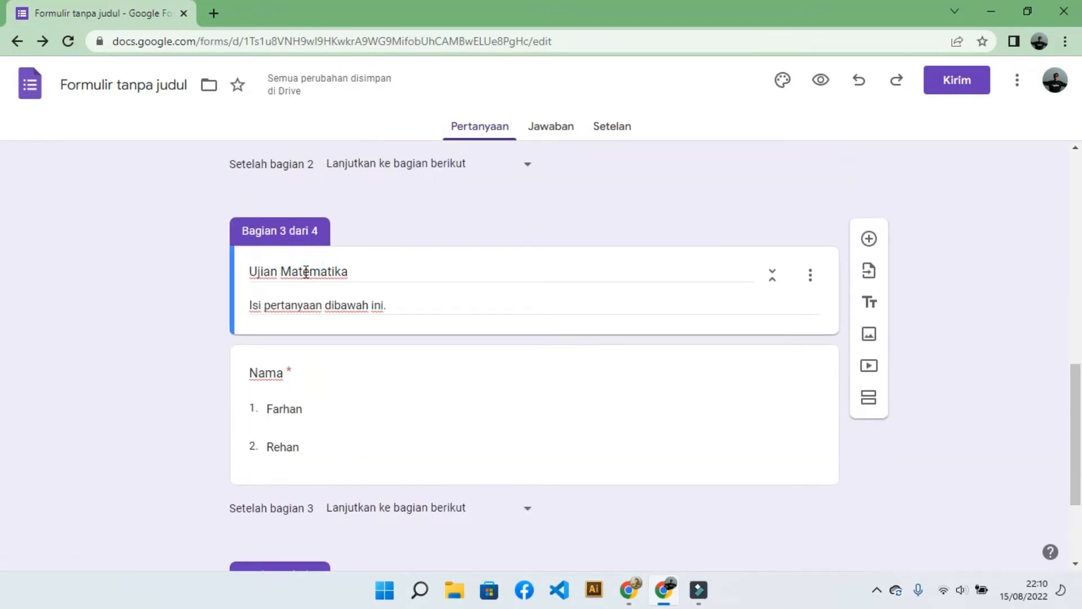
pyautogui.click(370, 273)
pyautogui.tripleClick(369, 274)
pyautogui.hotkey('ctrl', 'c')
pyautogui.scroll(-3, 345, 389)
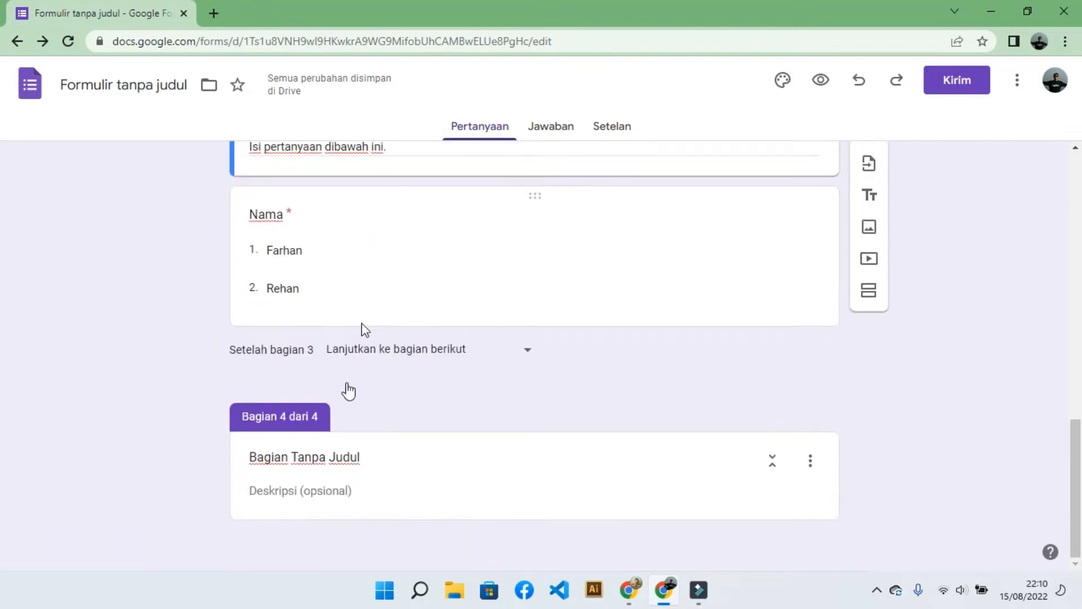
pyautogui.click(370, 458)
pyautogui.tripleClick(372, 457)
pyautogui.hotkey('ctrl', 'v')
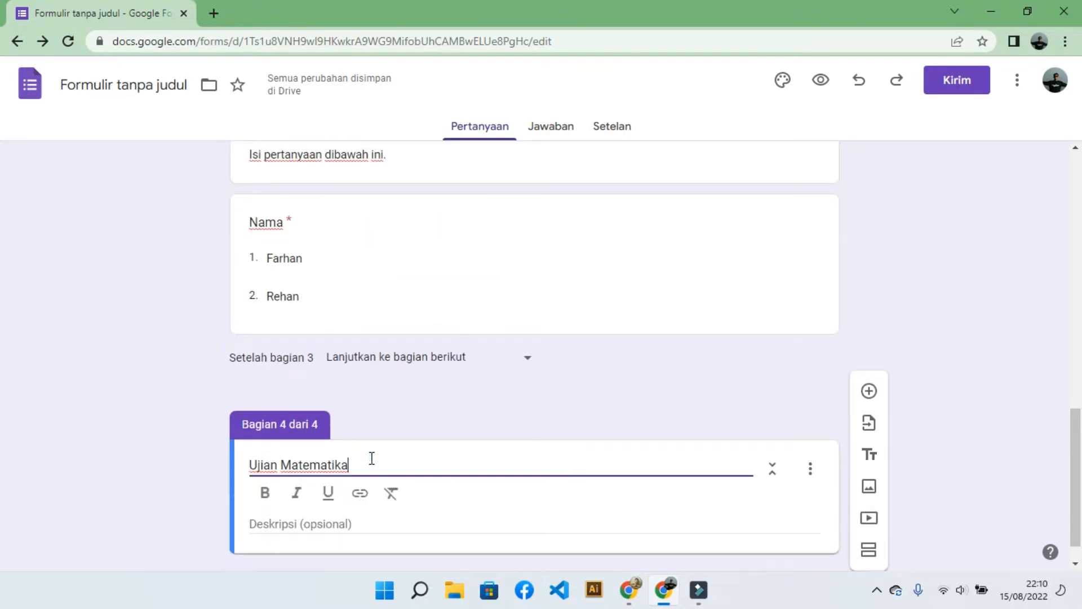
# Copy the section 3 description "Isi pertanyaan dibawah ini." into the description of section 4.
pyautogui.scroll(3, 355, 365)
pyautogui.tripleClick(342, 319)
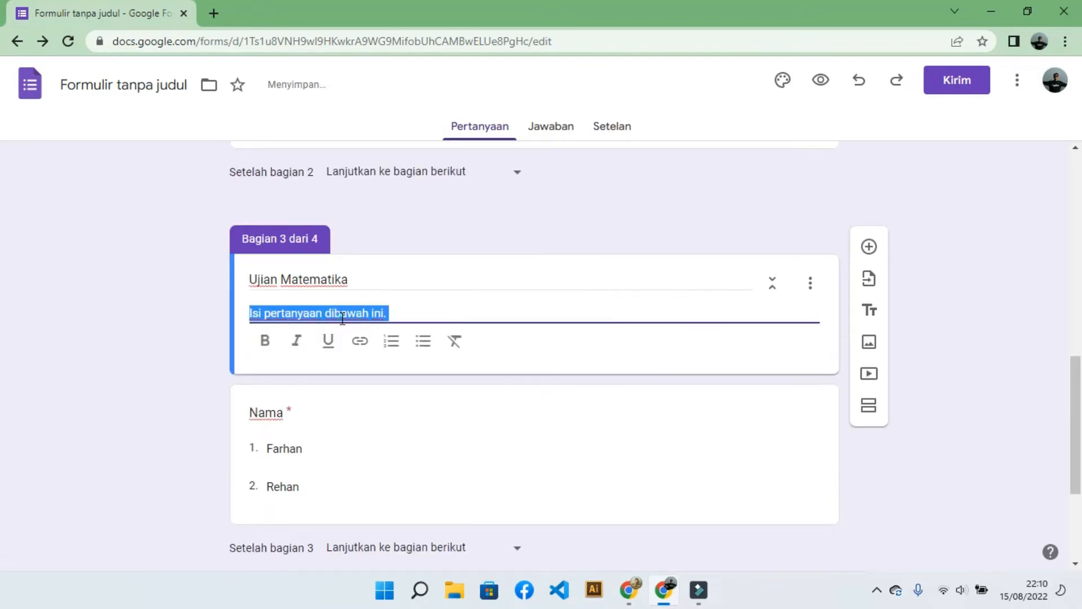
pyautogui.hotkey('ctrl', 'c')
pyautogui.scroll(-3, 410, 381)
pyautogui.click(337, 488)
pyautogui.hotkey('ctrl', 'v')
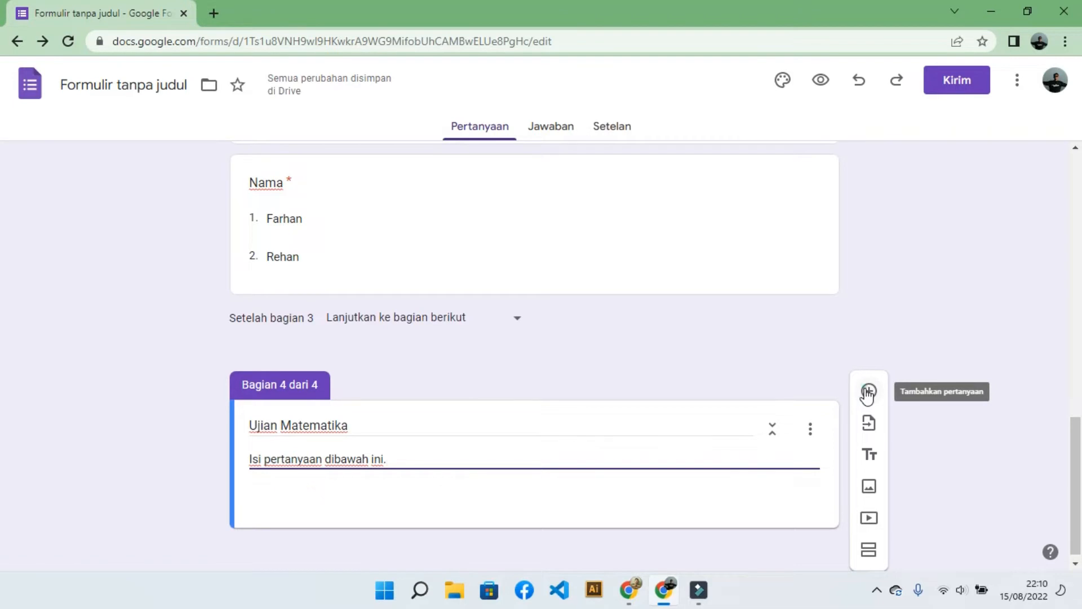
# Add a multiple-choice question "1+1=" to section 4 with the answer options 1 and 2.
pyautogui.click(868, 392)
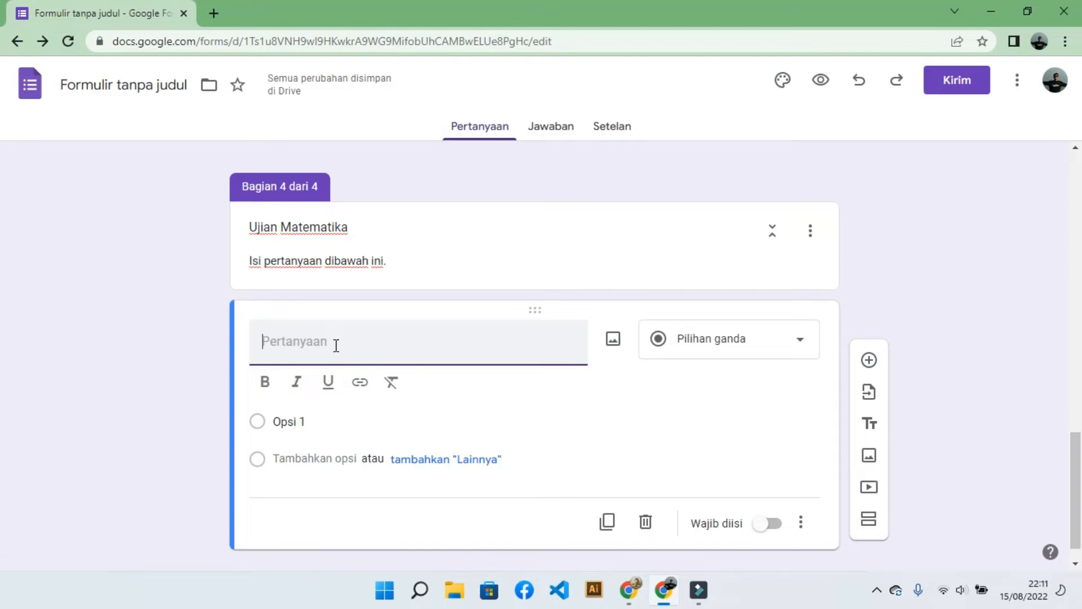
pyautogui.write('1+1=')
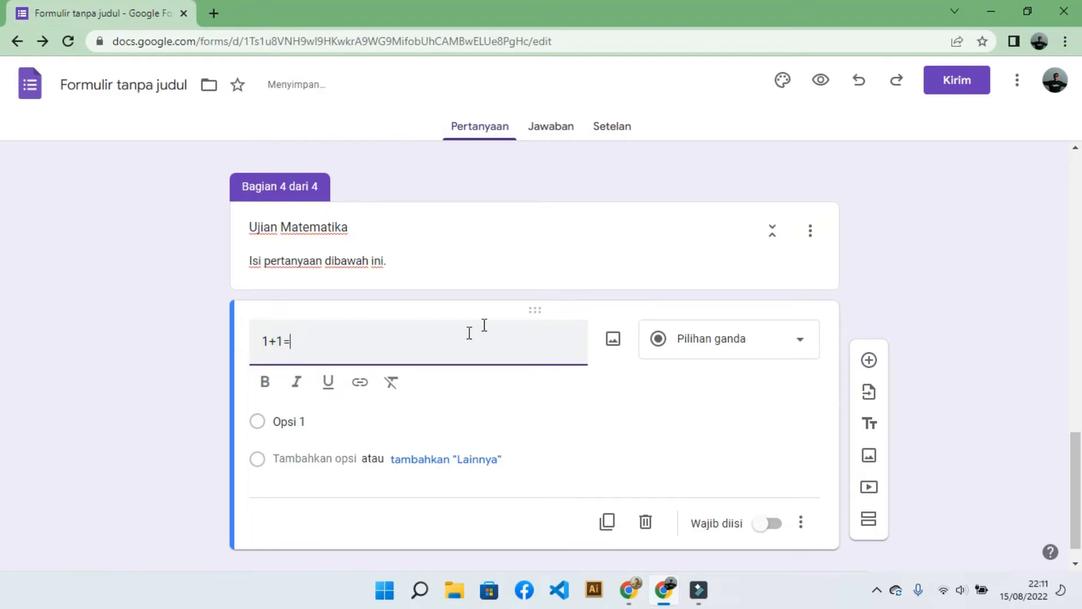
pyautogui.click(291, 422)
pyautogui.write('1')
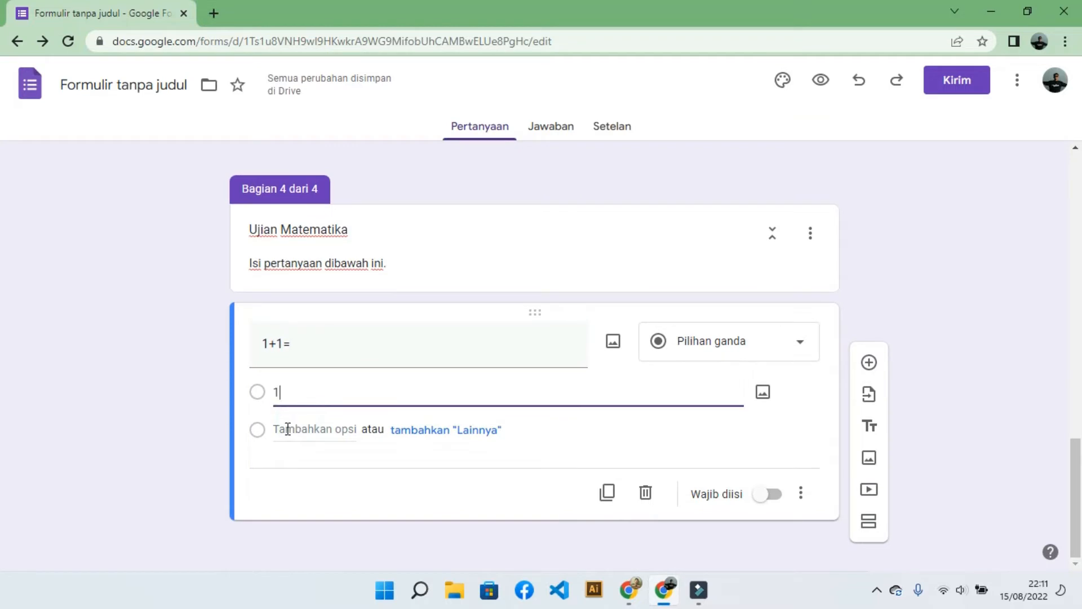
pyautogui.click(296, 430)
pyautogui.write('2')
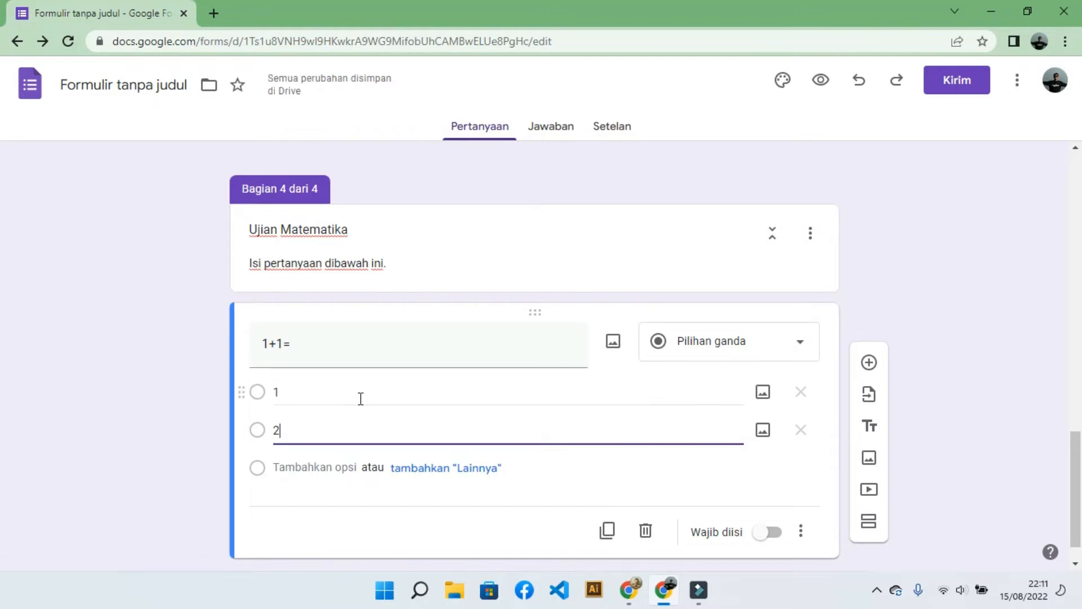
# Add a second multiple-choice question titled "1+2 =" below the first one in section 4.
pyautogui.scroll(-1, 496, 479)
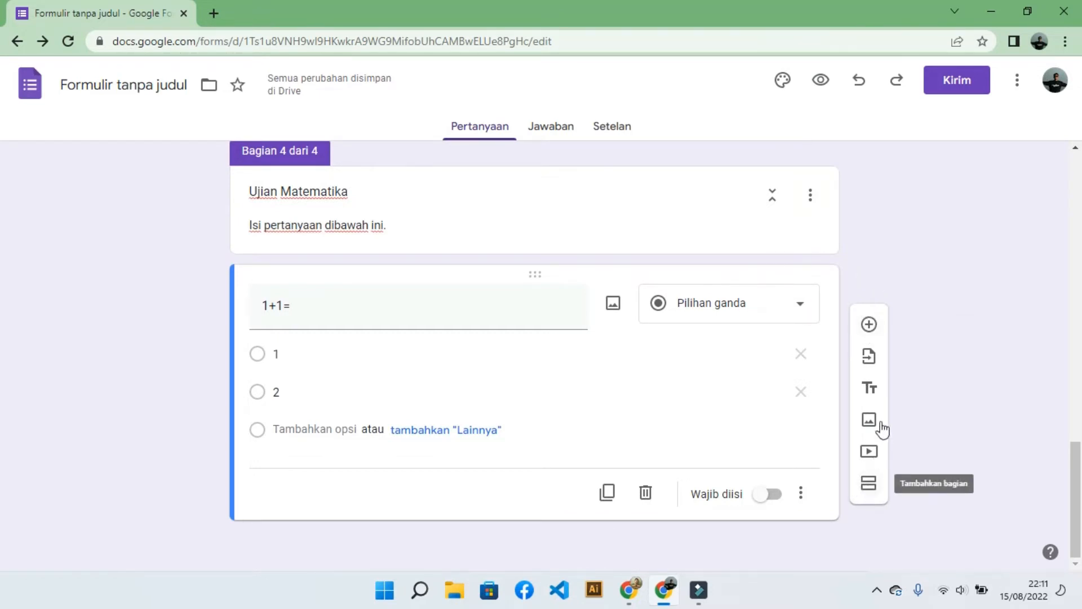
pyautogui.click(870, 325)
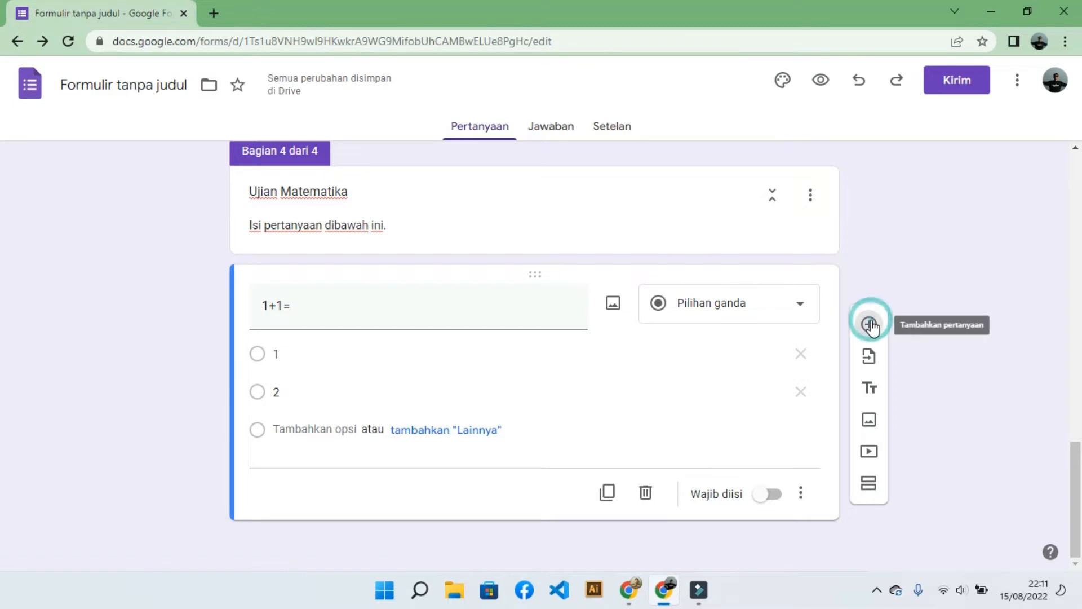
pyautogui.scroll(3, 522, 377)
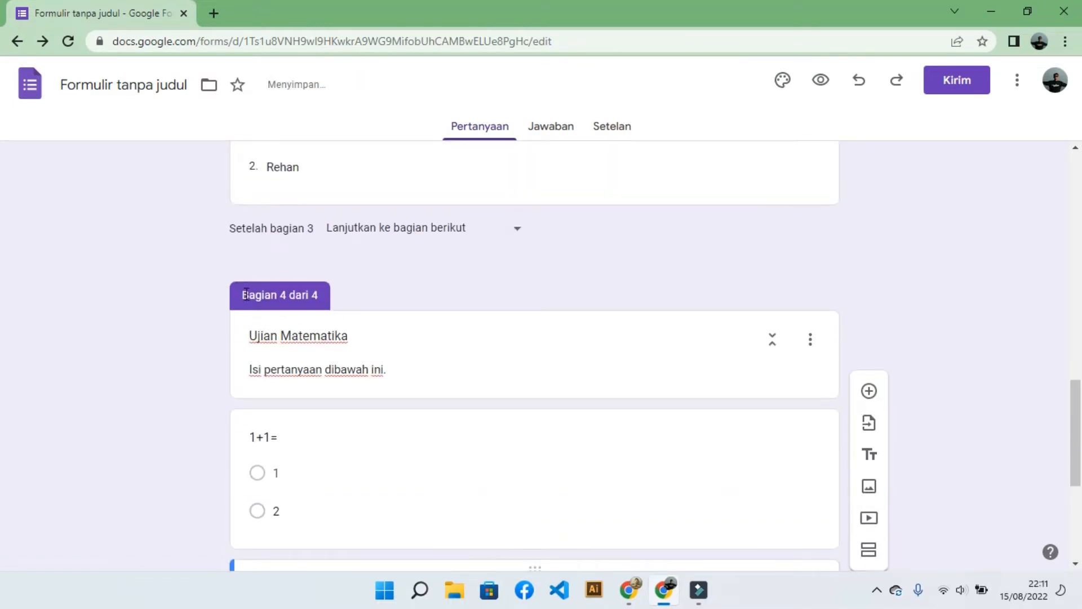
pyautogui.scroll(-4, 309, 299)
pyautogui.click(309, 353)
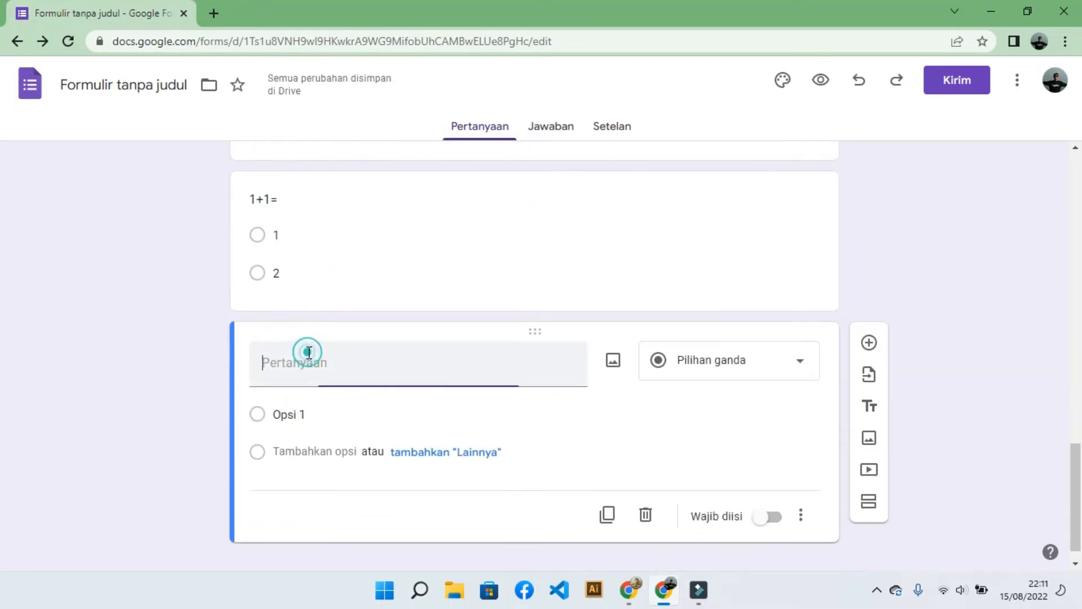
pyautogui.write('1')
pyautogui.write('=2')
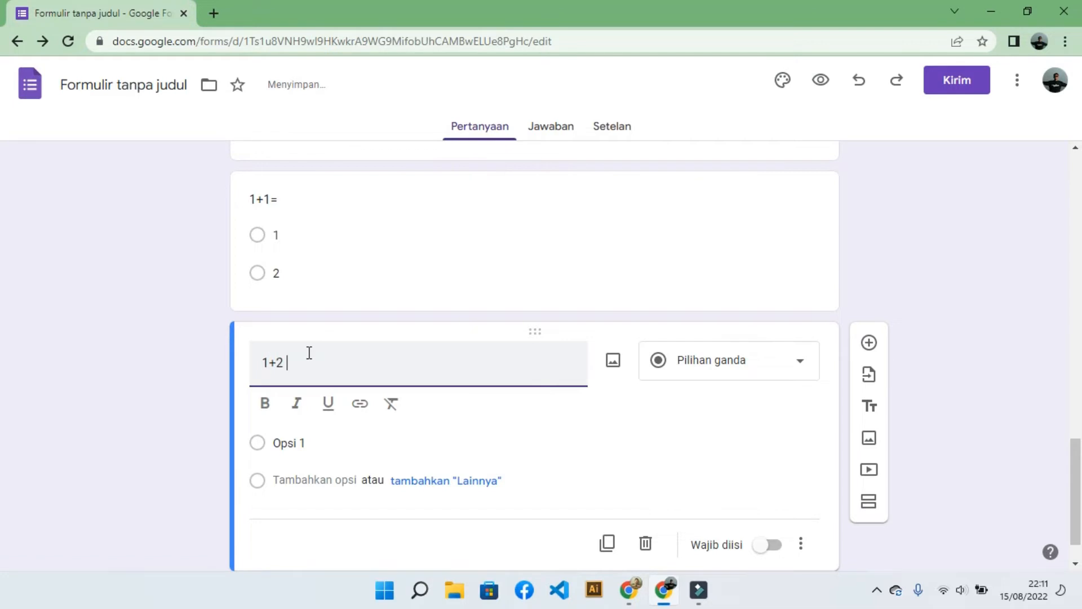
# Reword the first exam question as "1+1 =" and make it required.
pyautogui.click(293, 263)
pyautogui.click(283, 213)
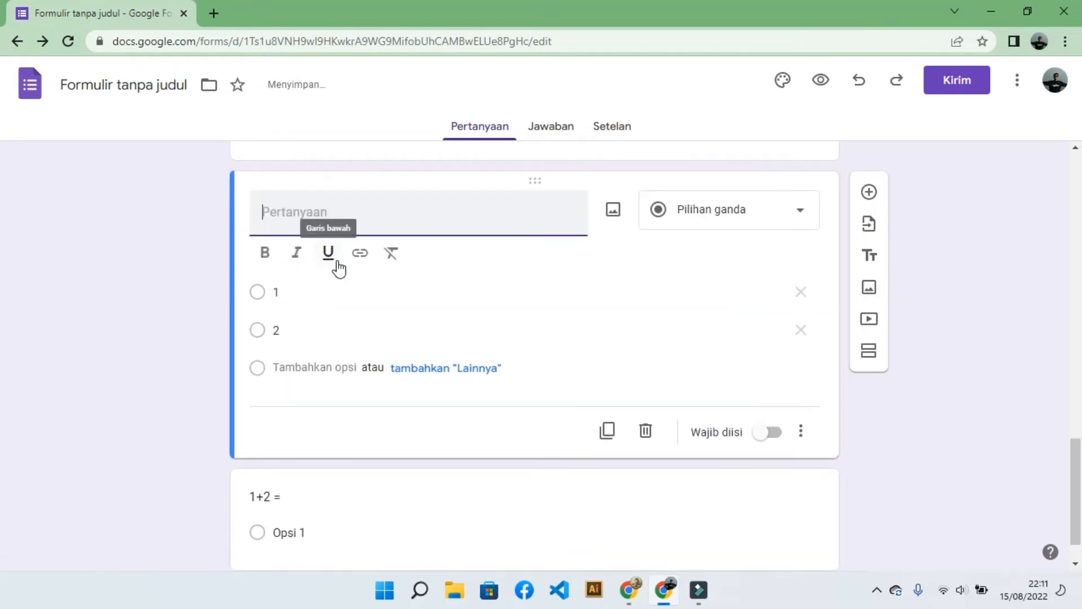
pyautogui.write('1+1 =')
pyautogui.click(286, 212)
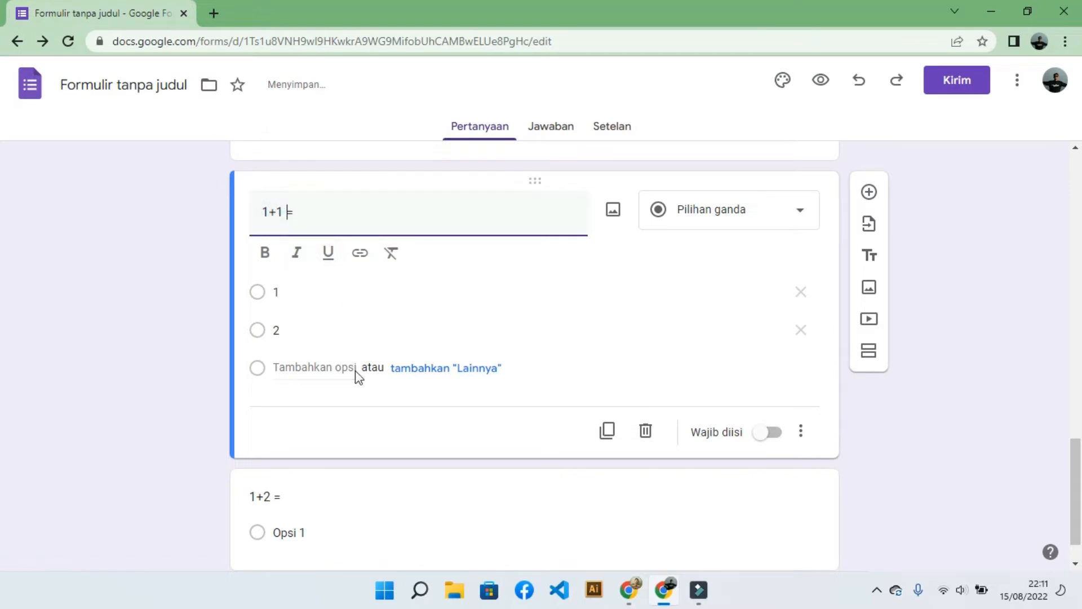
pyautogui.scroll(-1, 356, 377)
pyautogui.scroll(1, 471, 324)
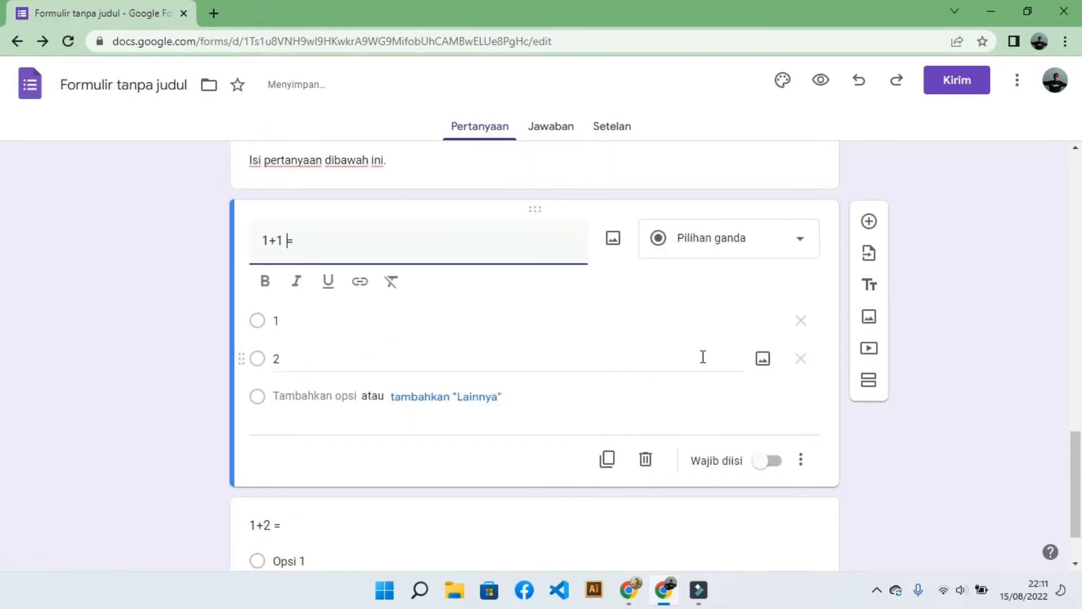
pyautogui.click(767, 461)
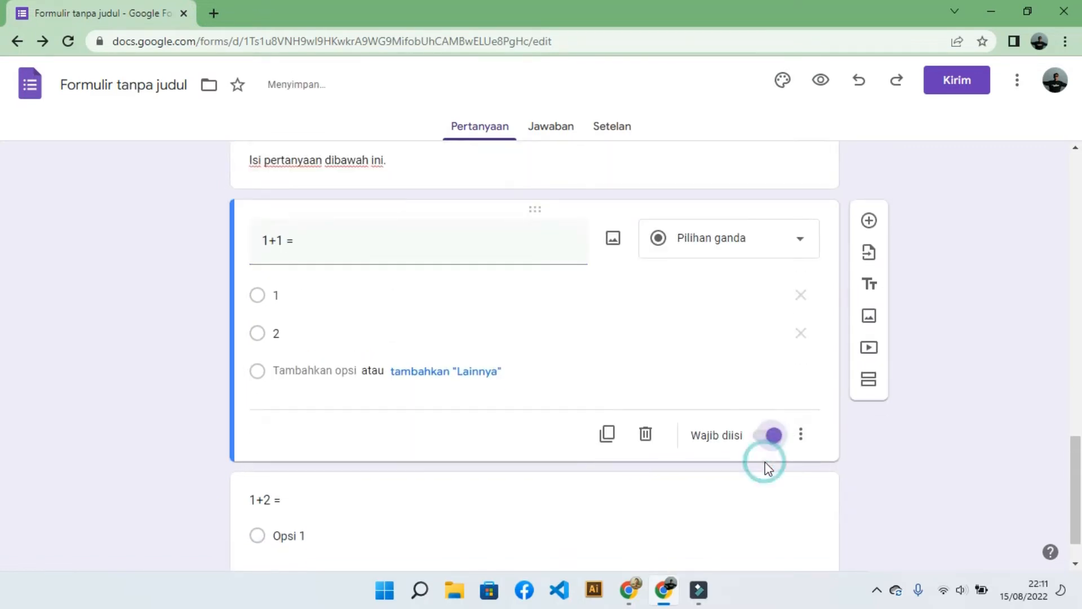
# Give the question "1+2 =" the four answer options 5, 3, 1 and 6.
pyautogui.scroll(-1, 348, 394)
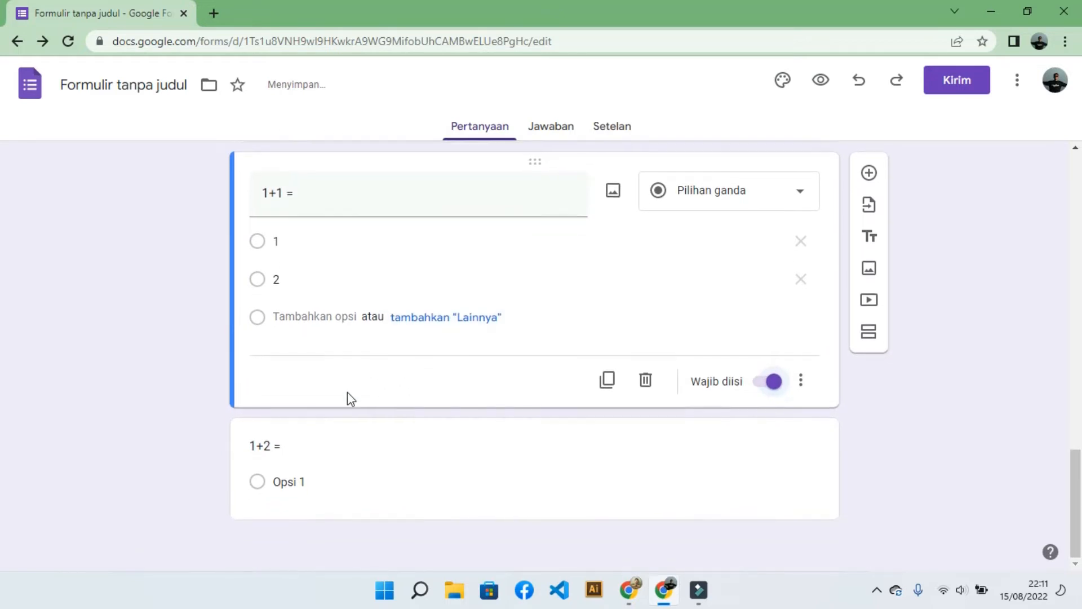
pyautogui.click(358, 471)
pyautogui.write('12')
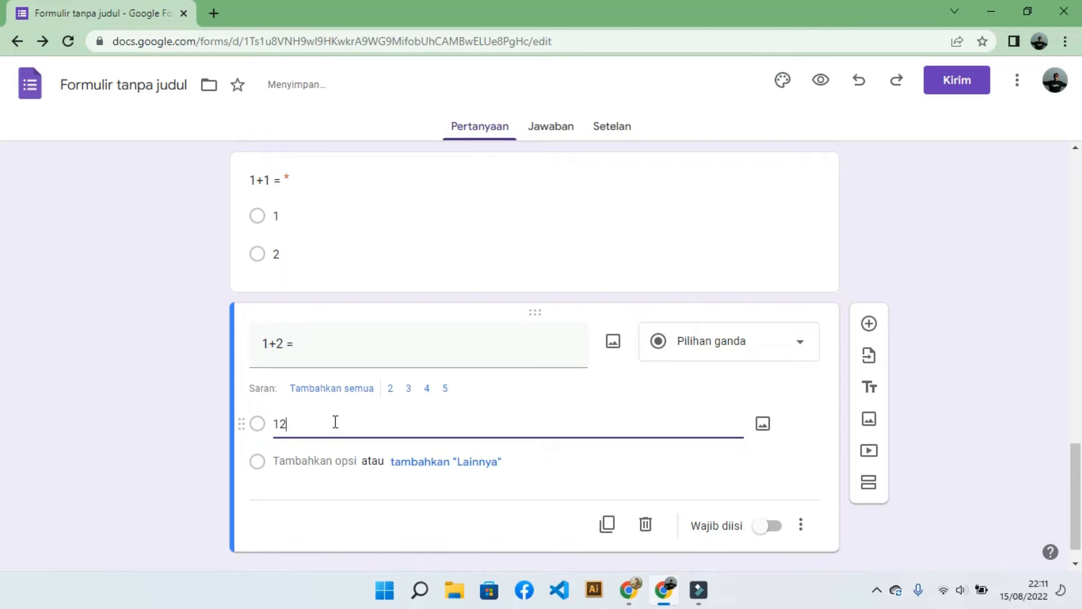
pyautogui.click(298, 461)
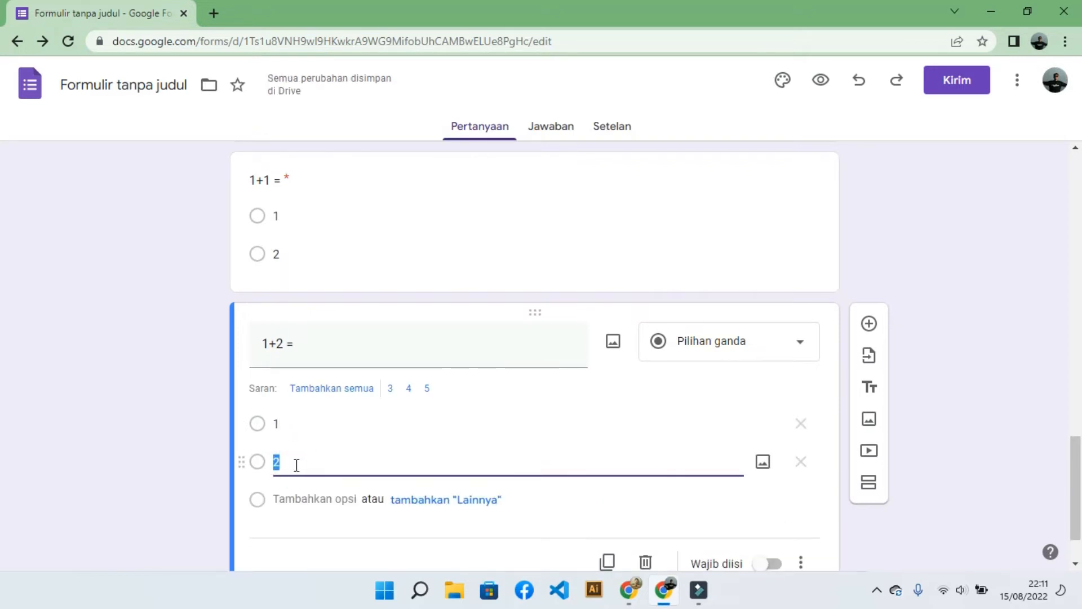
pyautogui.write('3')
pyautogui.click(282, 425)
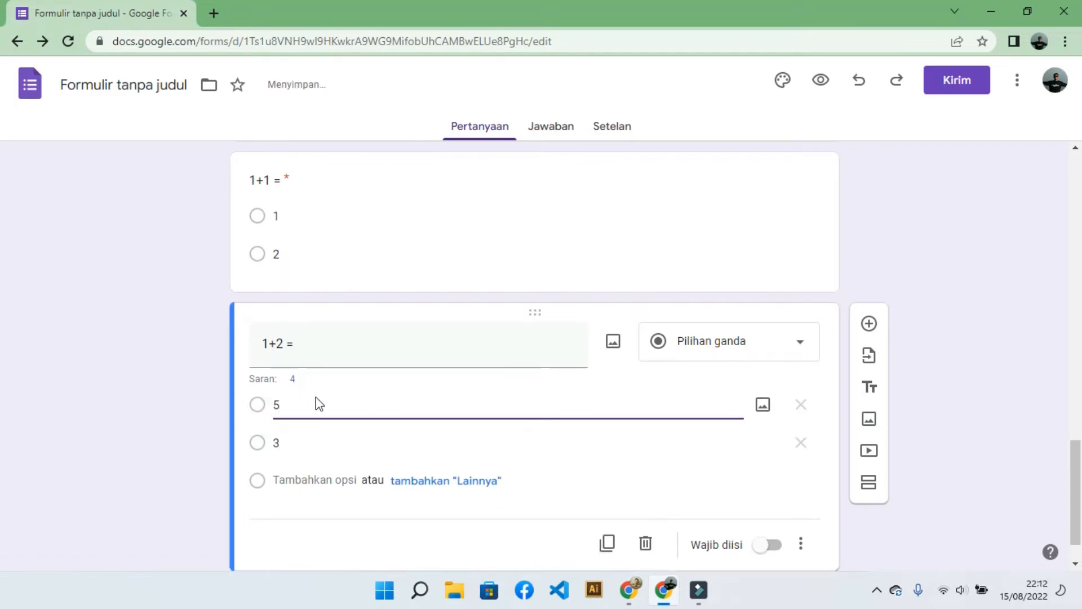
pyautogui.click(341, 521)
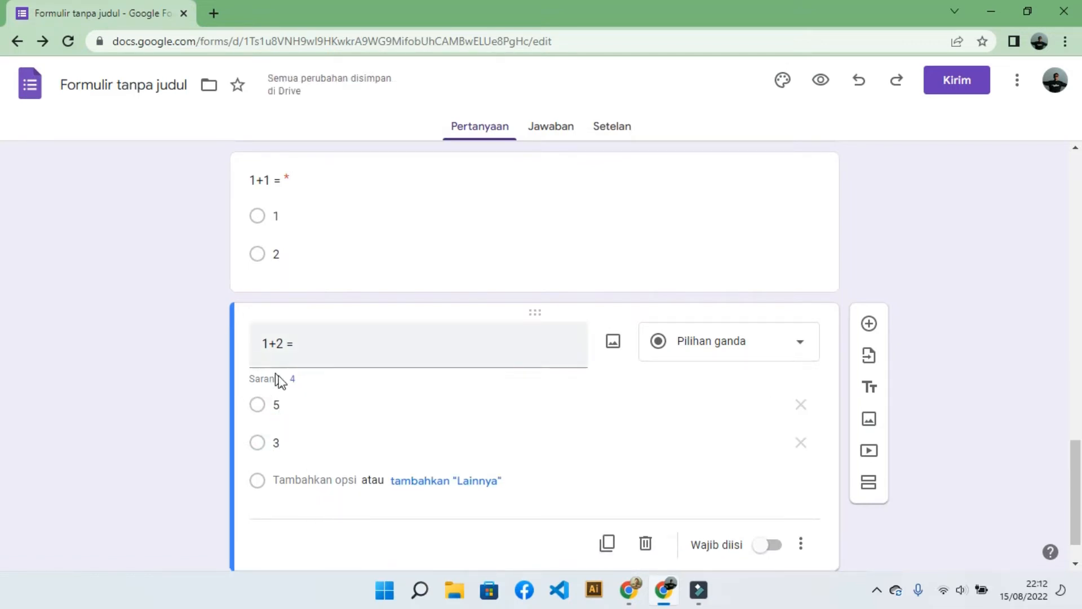
pyautogui.click(300, 486)
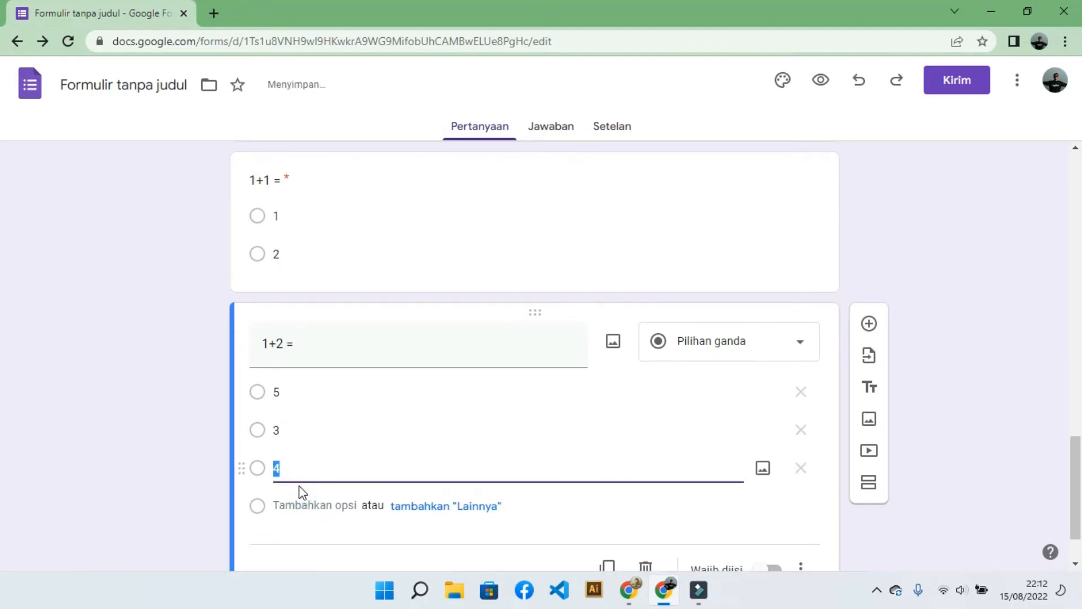
pyautogui.click(295, 500)
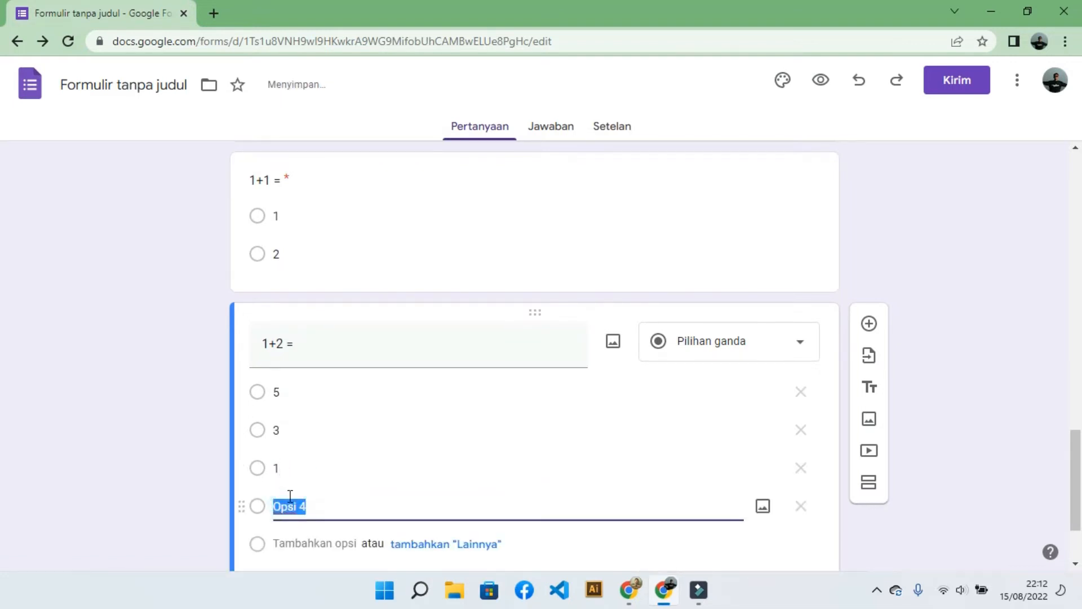
pyautogui.write('6')
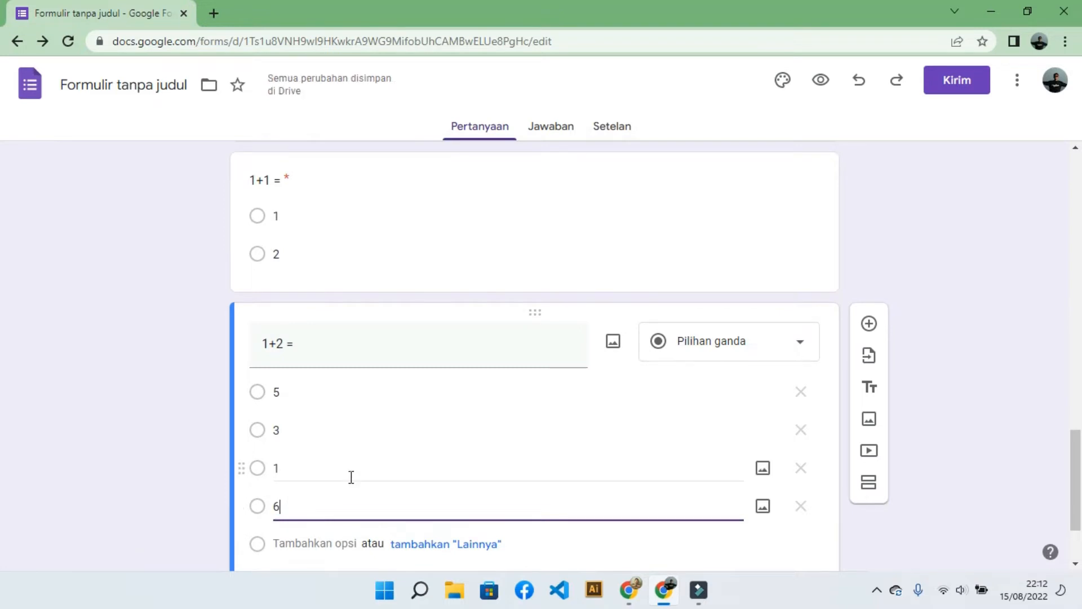
# Add the answer options 3 and 4 to the question "1+1 =".
pyautogui.scroll(2, 338, 459)
pyautogui.click(285, 296)
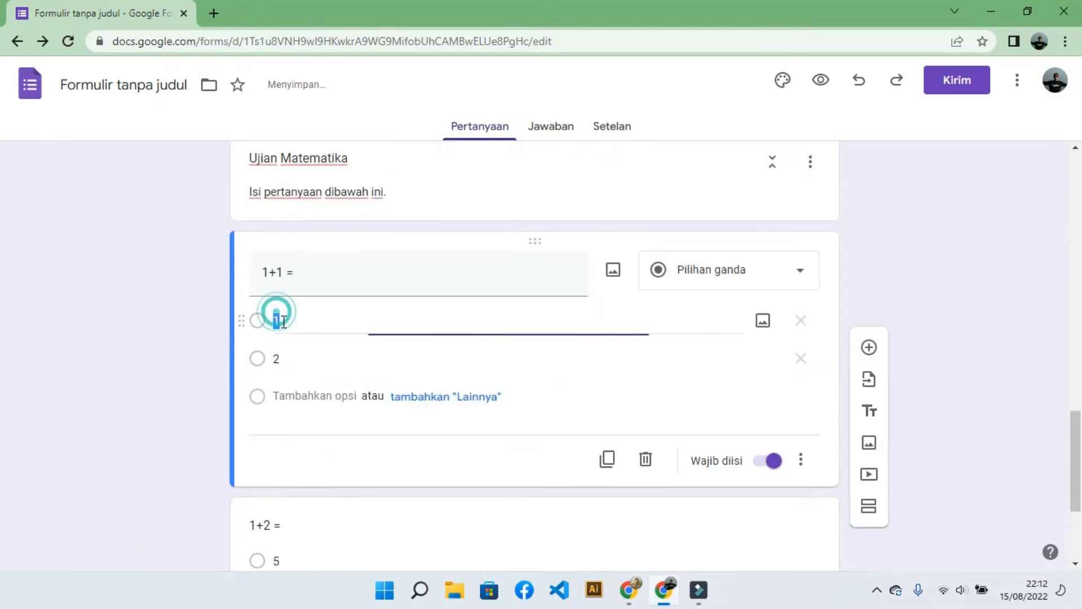
pyautogui.click(290, 395)
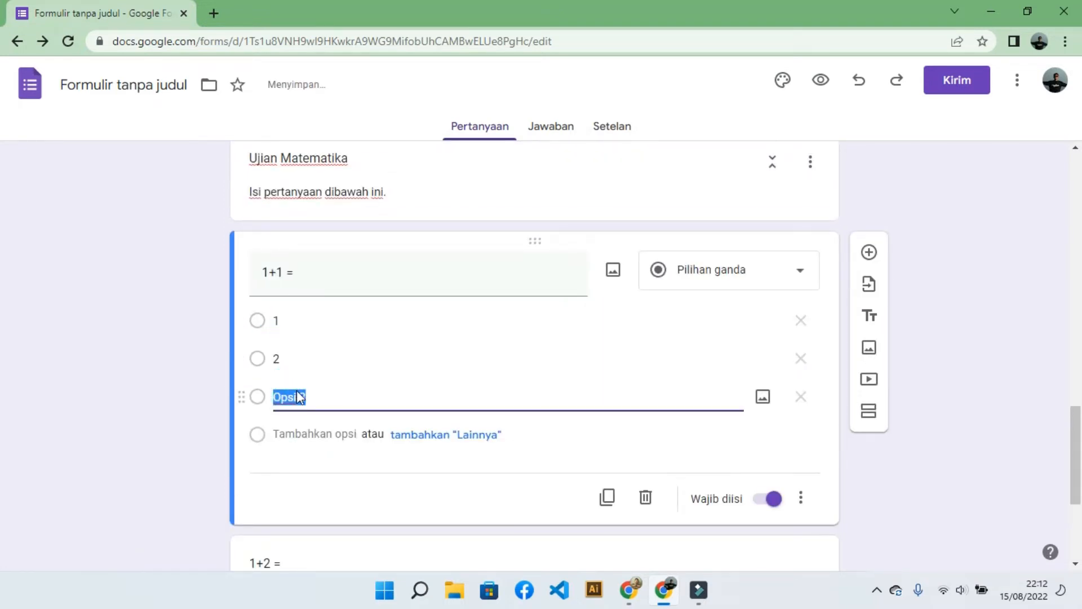
pyautogui.write('3')
pyautogui.click(301, 435)
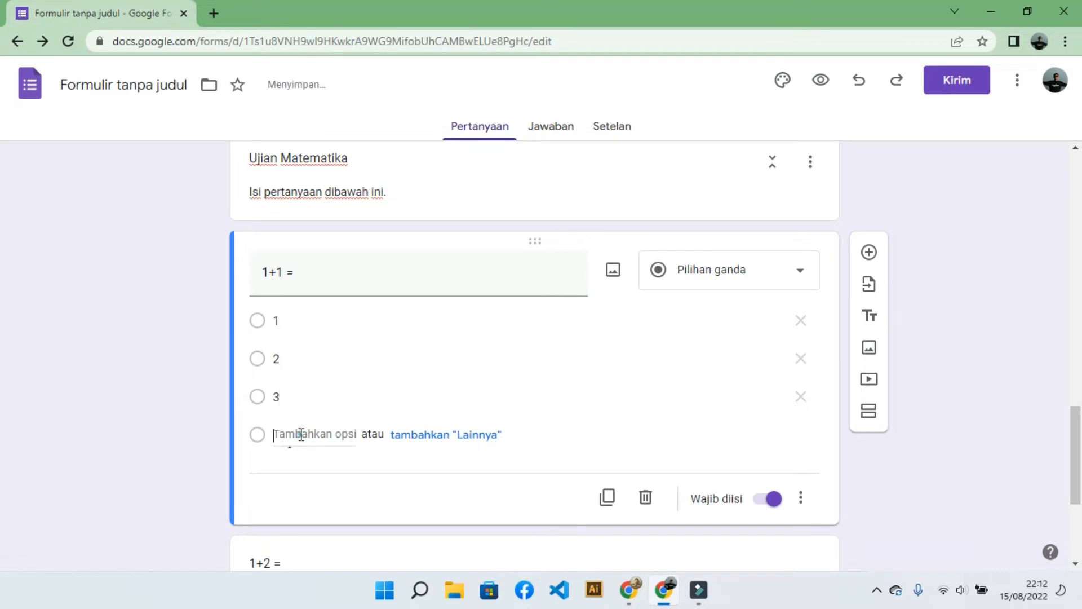
pyautogui.write('4')
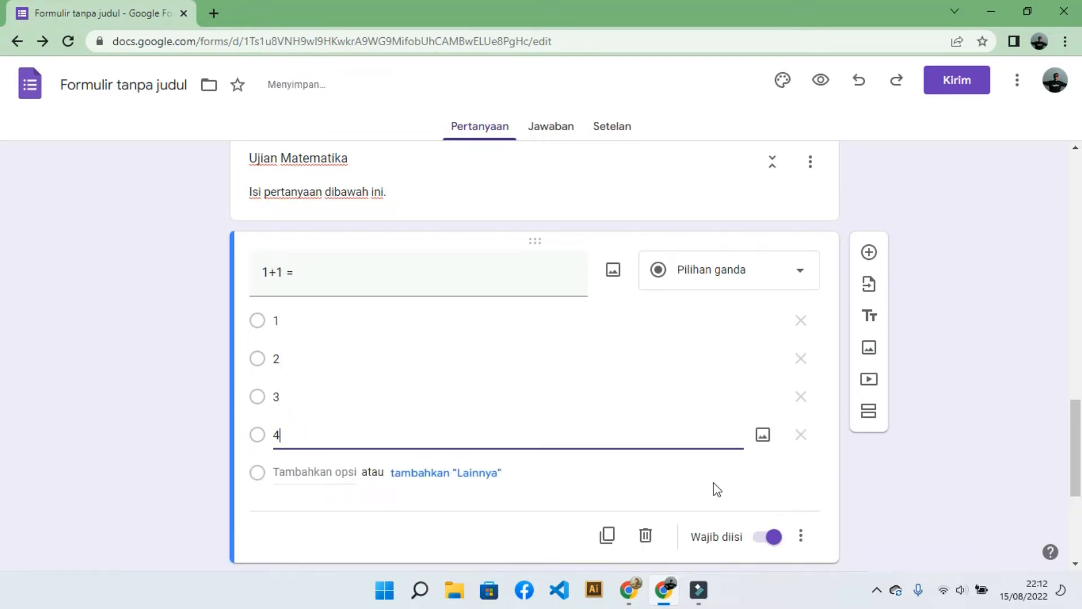
pyautogui.click(700, 496)
# Review the two exam questions in section 4 and their answer options.
pyautogui.scroll(1, 699, 499)
pyautogui.scroll(-3, 270, 327)
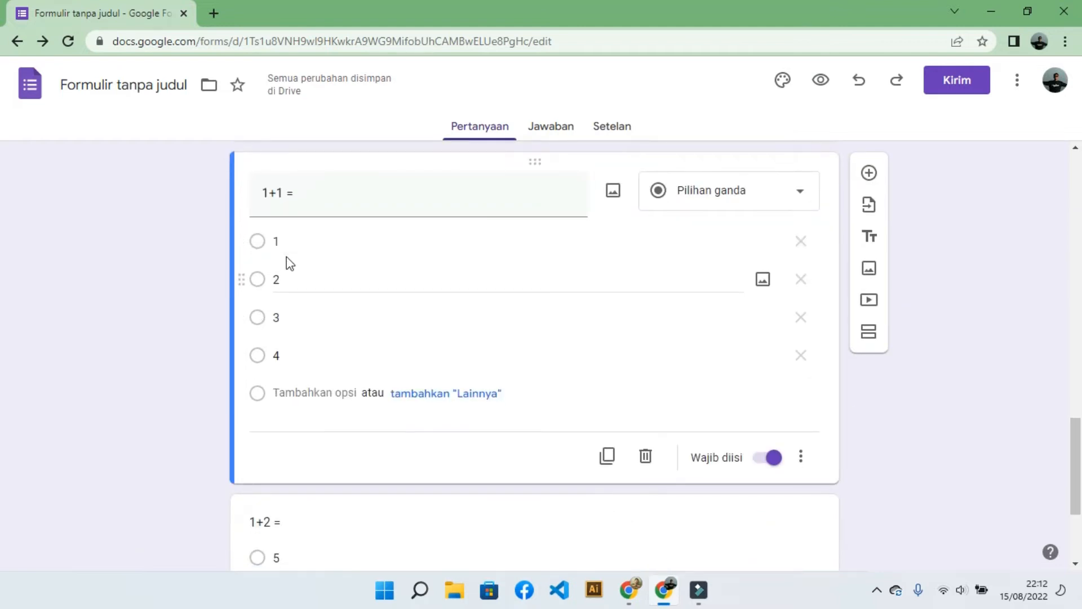
pyautogui.scroll(-3, 260, 427)
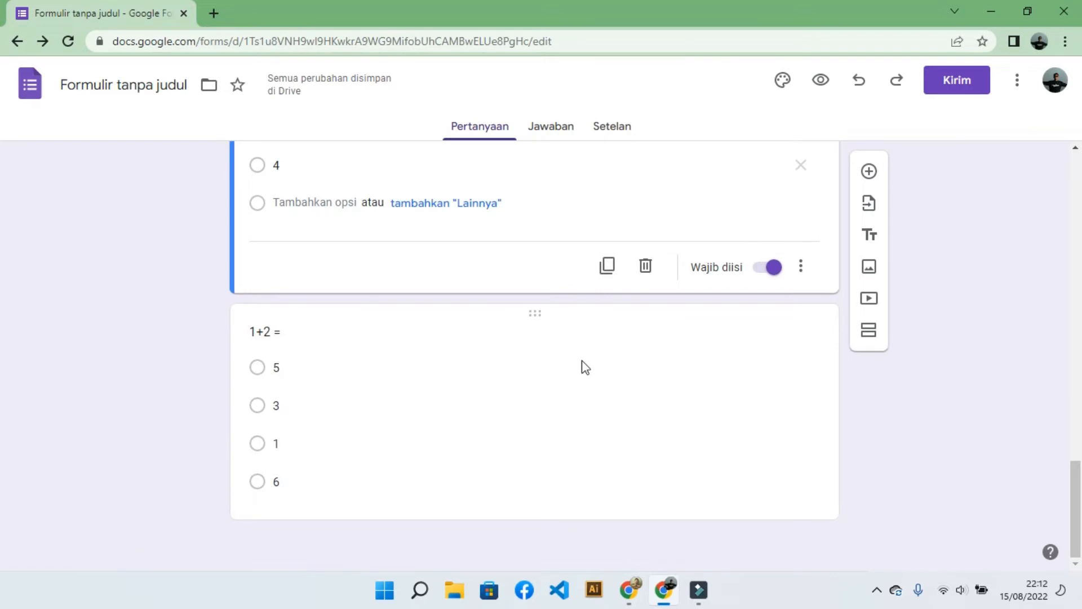
pyautogui.scroll(7, 583, 366)
pyautogui.scroll(-3, 517, 345)
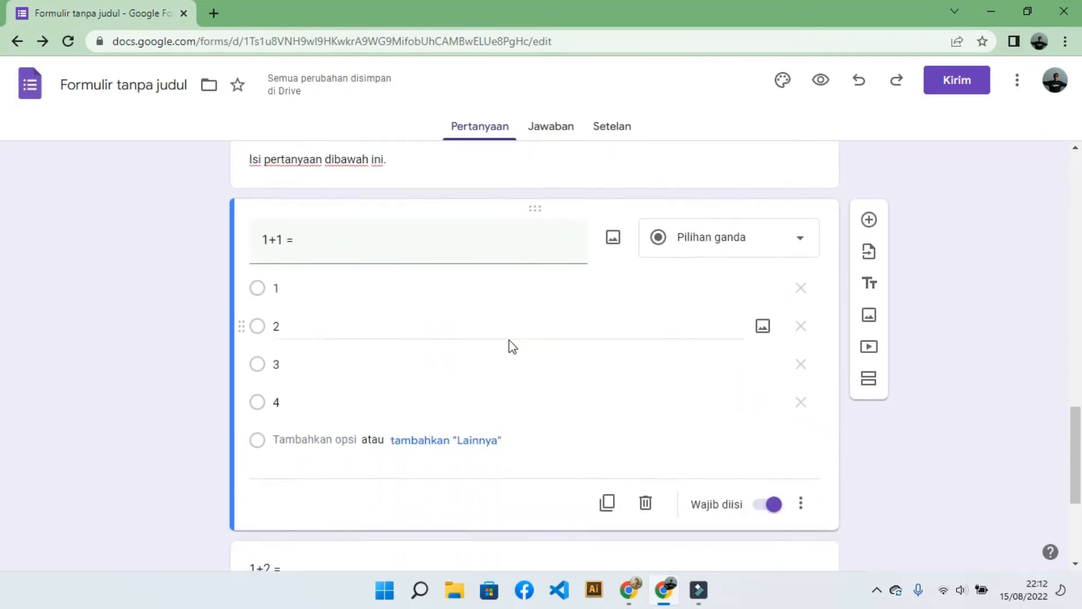
pyautogui.scroll(-3, 509, 345)
pyautogui.click(534, 522)
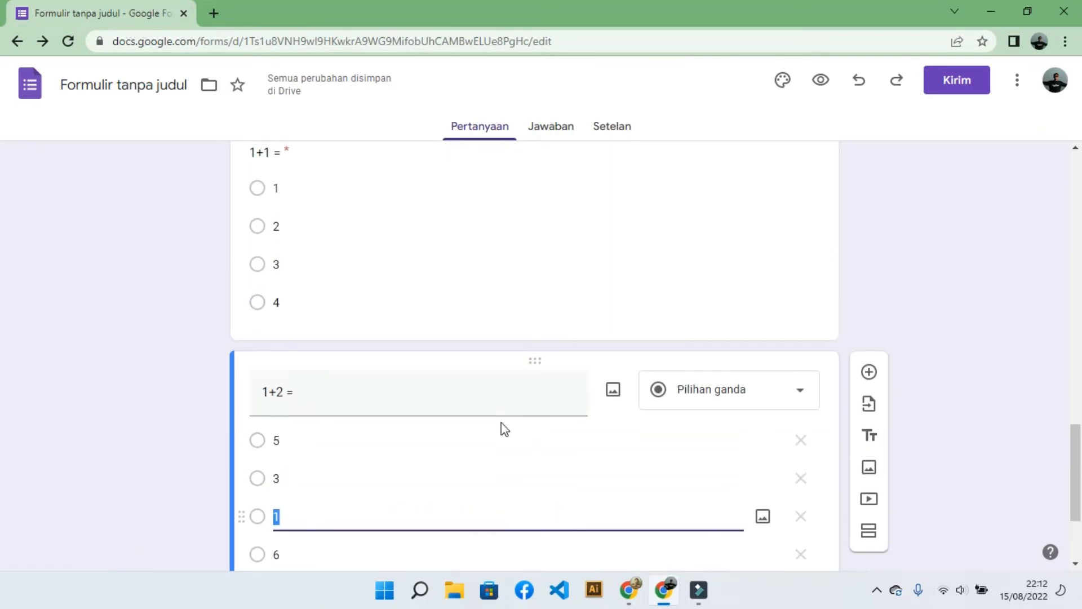
pyautogui.scroll(2, 502, 423)
pyautogui.scroll(-2, 502, 422)
pyautogui.scroll(2, 502, 423)
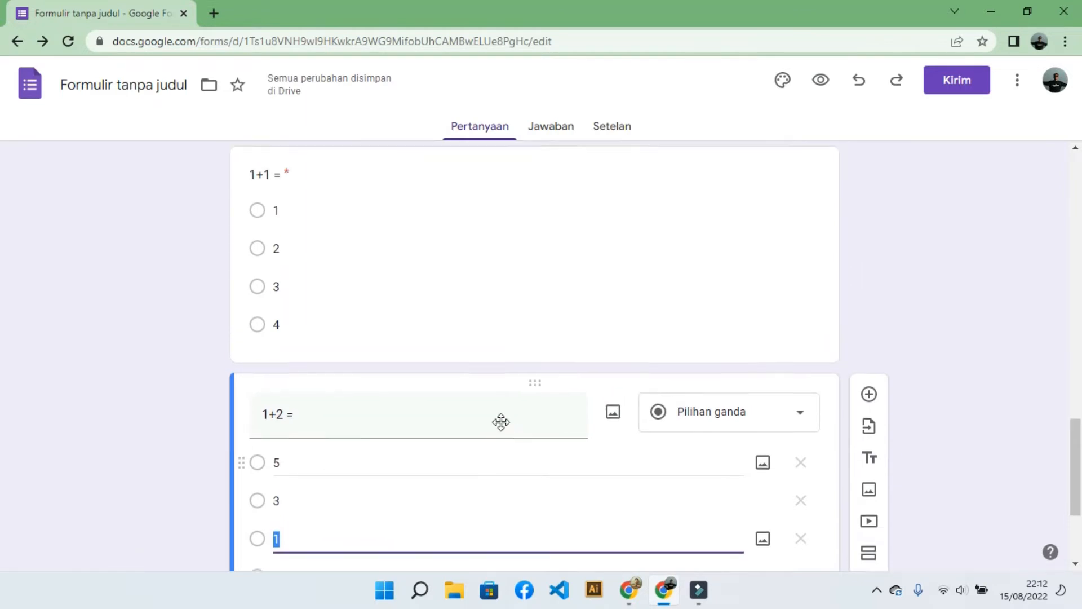
pyautogui.scroll(-4, 279, 273)
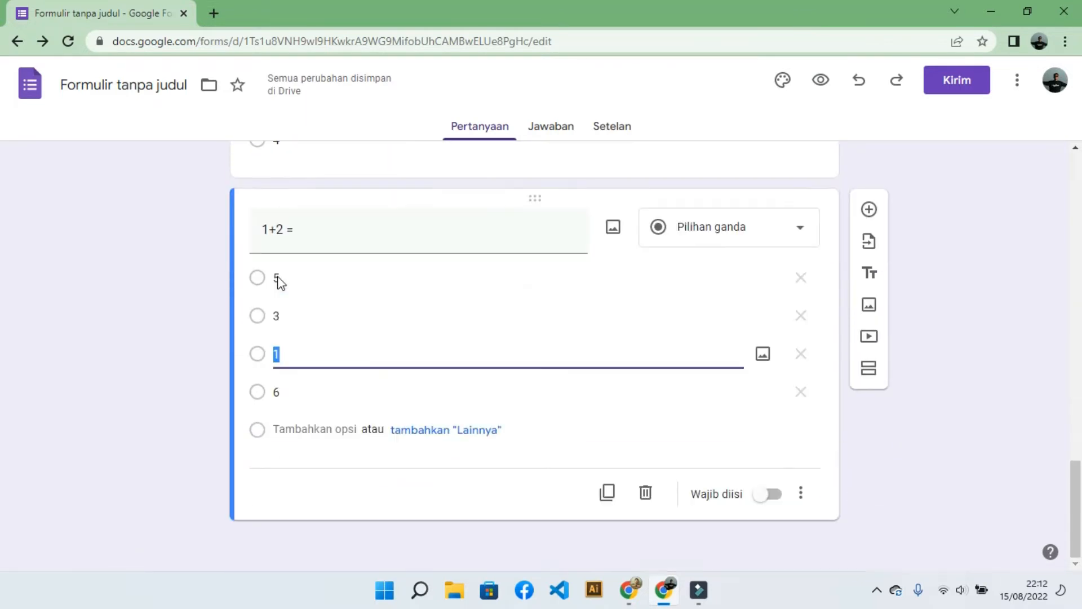
pyautogui.scroll(3, 279, 276)
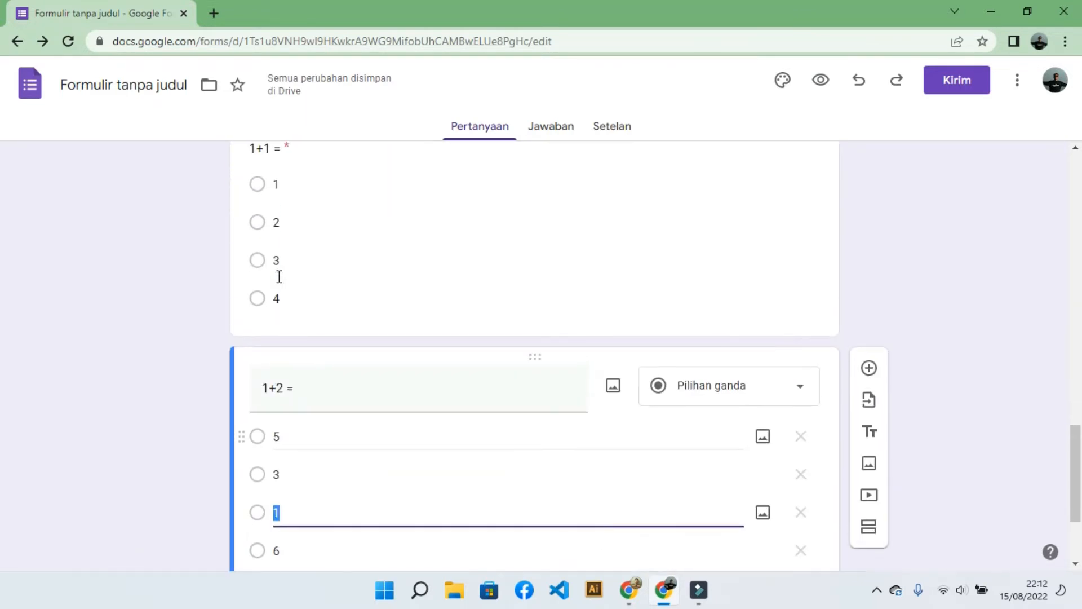
# Add a fifth section after the question "1+2 =".
pyautogui.scroll(-2, 575, 343)
pyautogui.scroll(-2, 643, 496)
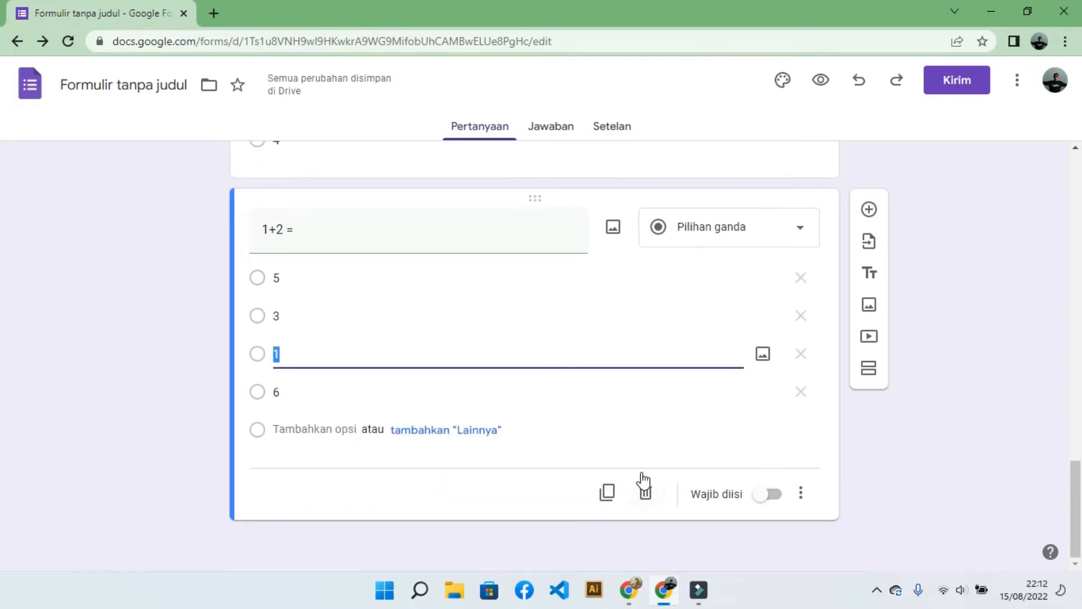
pyautogui.click(868, 367)
pyautogui.scroll(-1, 428, 389)
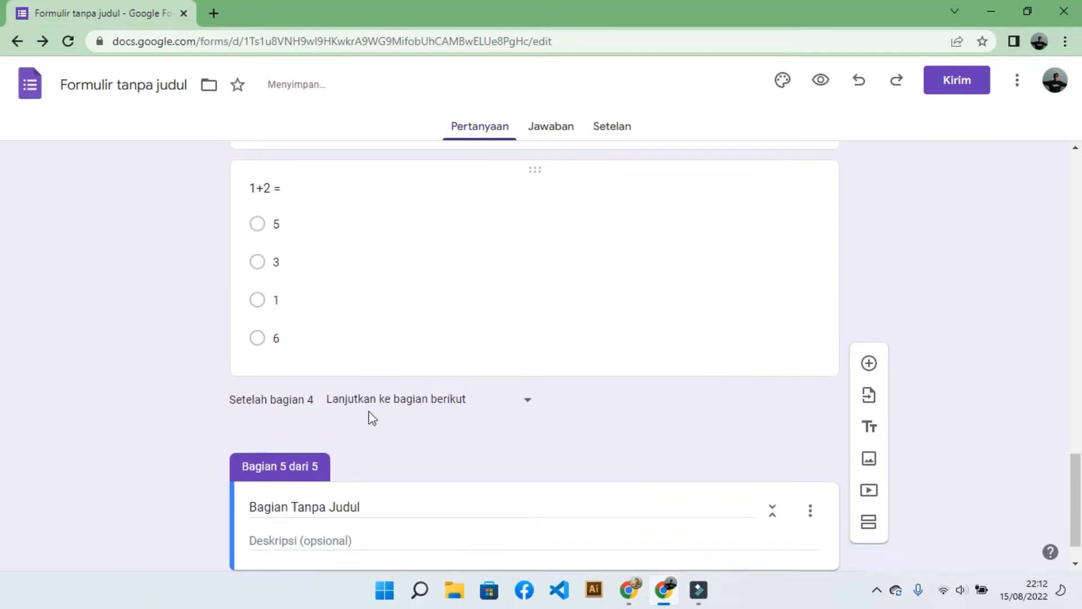
# Copy section 4's title "Ujian Matematika" and use it to replace the untitled heading of section 5.
pyautogui.scroll(6, 369, 411)
pyautogui.click(371, 213)
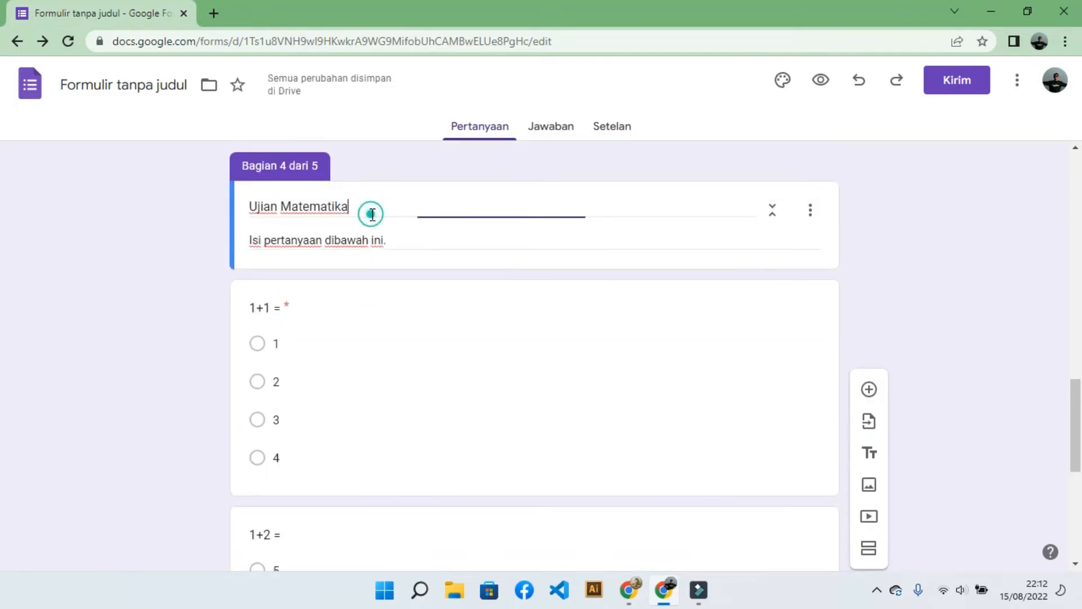
pyautogui.hotkey('ctrl', 'a')
pyautogui.hotkey('ctrl', 'c')
pyautogui.scroll(-7, 395, 331)
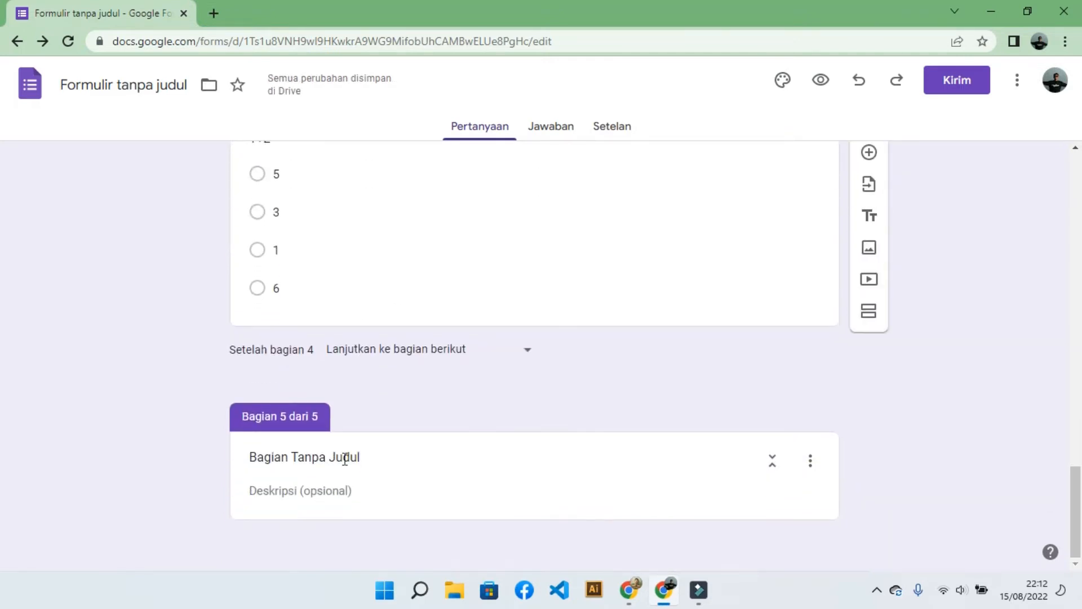
pyautogui.click(345, 459)
pyautogui.hotkey('ctrl', 'a')
pyautogui.hotkey('ctrl', 'v')
# Copy section 4's description "Isi pertanyaan dibawah ini." into section 5's description.
pyautogui.scroll(5, 437, 442)
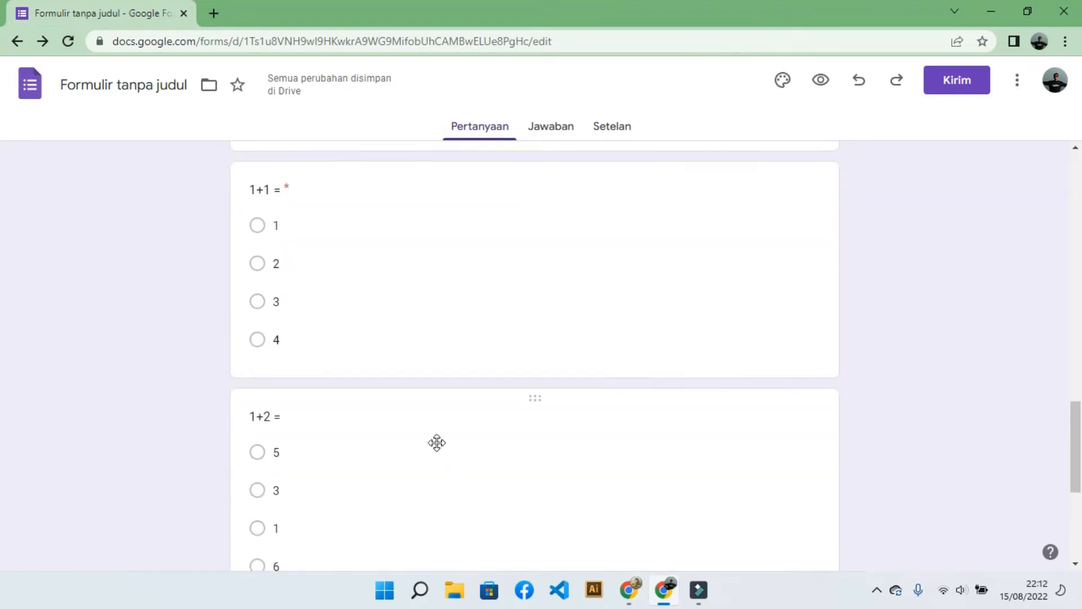
pyautogui.scroll(4, 403, 380)
pyautogui.click(354, 328)
pyautogui.hotkey('ctrl', 'a')
pyautogui.hotkey('ctrl', 'c')
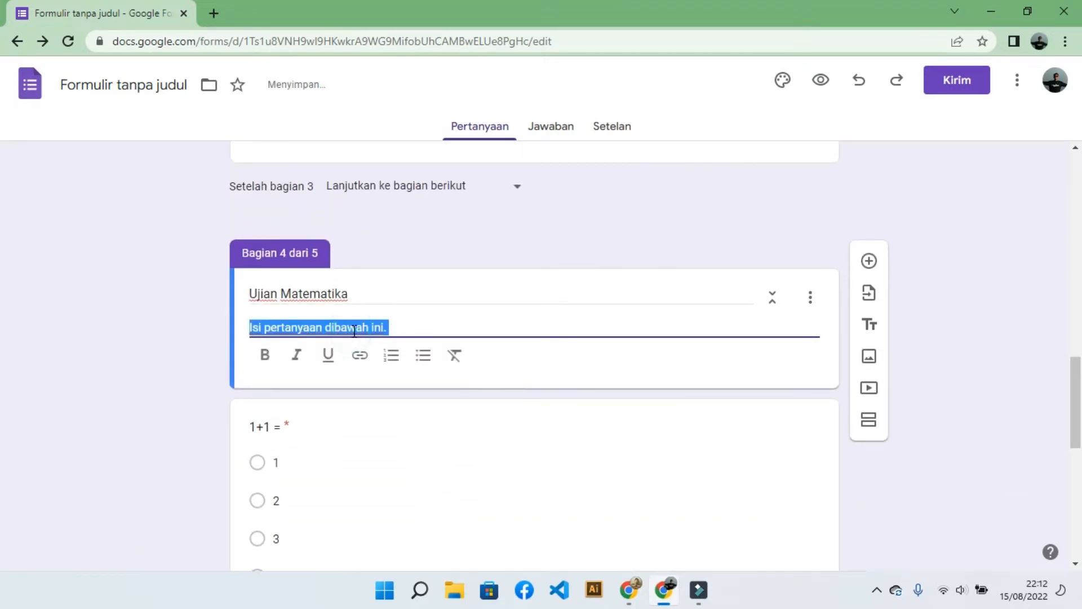
pyautogui.scroll(-9, 354, 330)
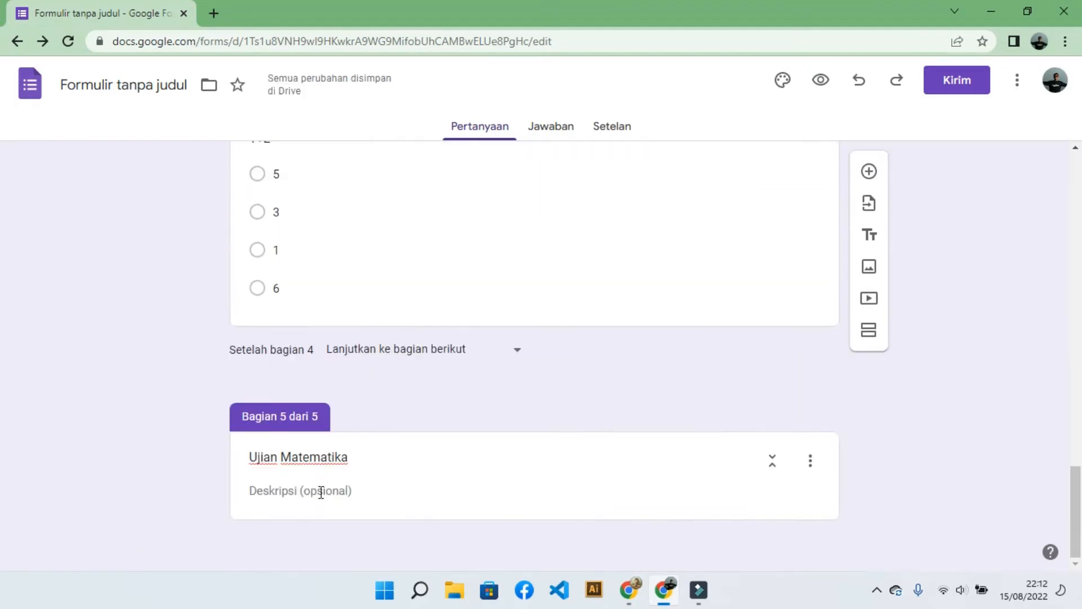
pyautogui.click(321, 492)
pyautogui.hotkey('ctrl', 'v')
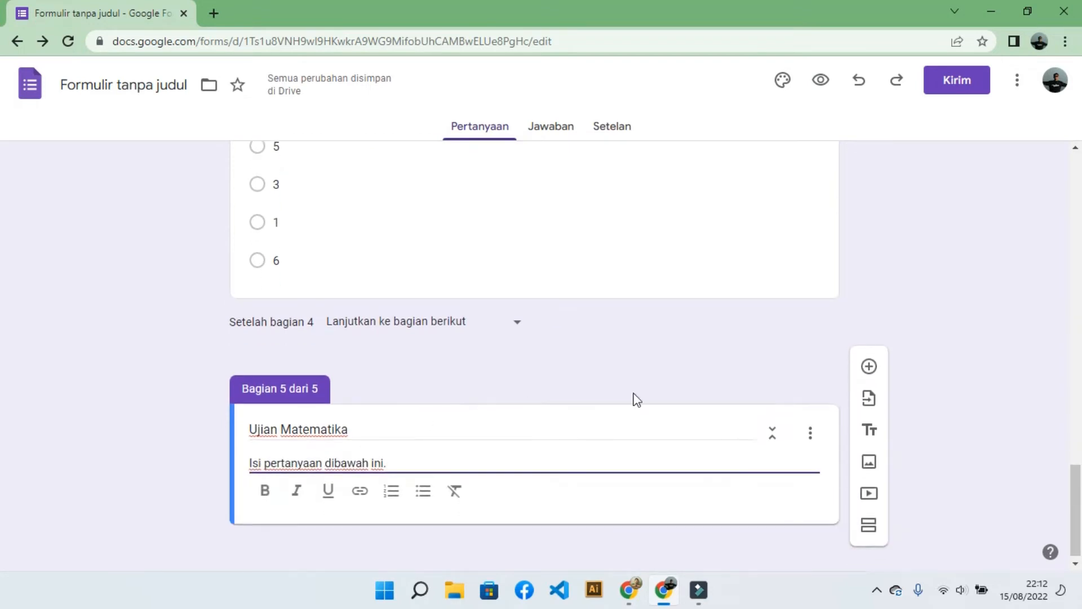
# Add the multiple-choice question "5+5 =" to section 5 with the answer options 10, 20, 15 and 25.
pyautogui.click(874, 395)
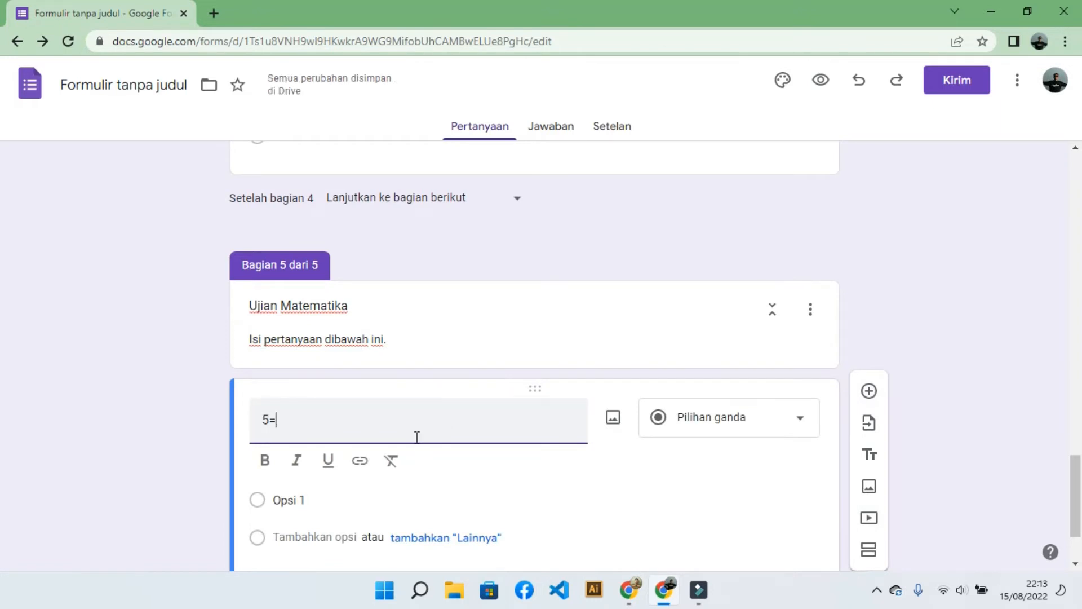
pyautogui.press('BackSpace')
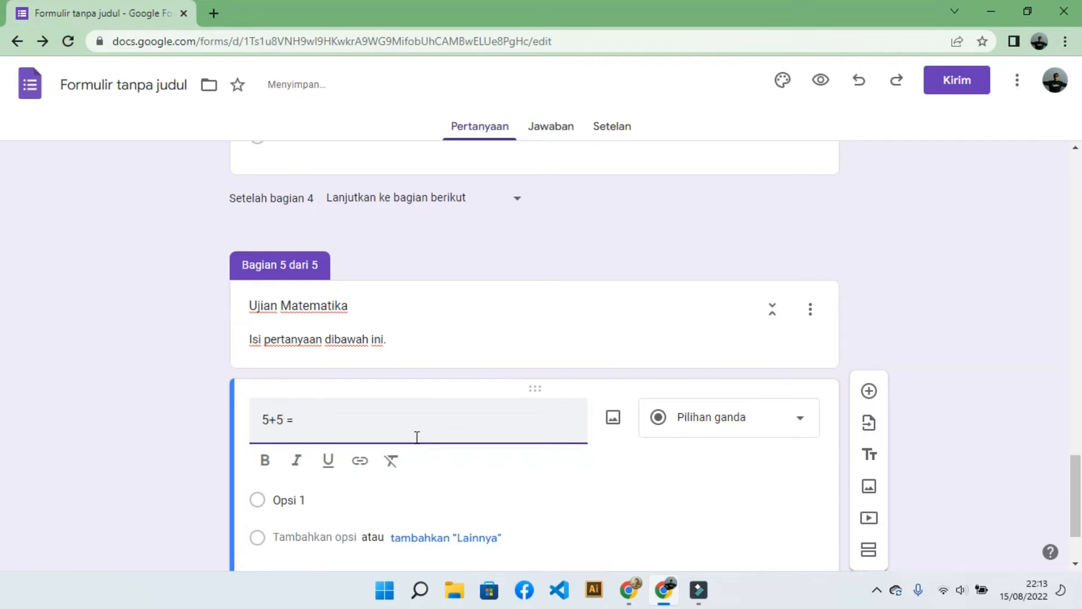
pyautogui.scroll(-1, 417, 437)
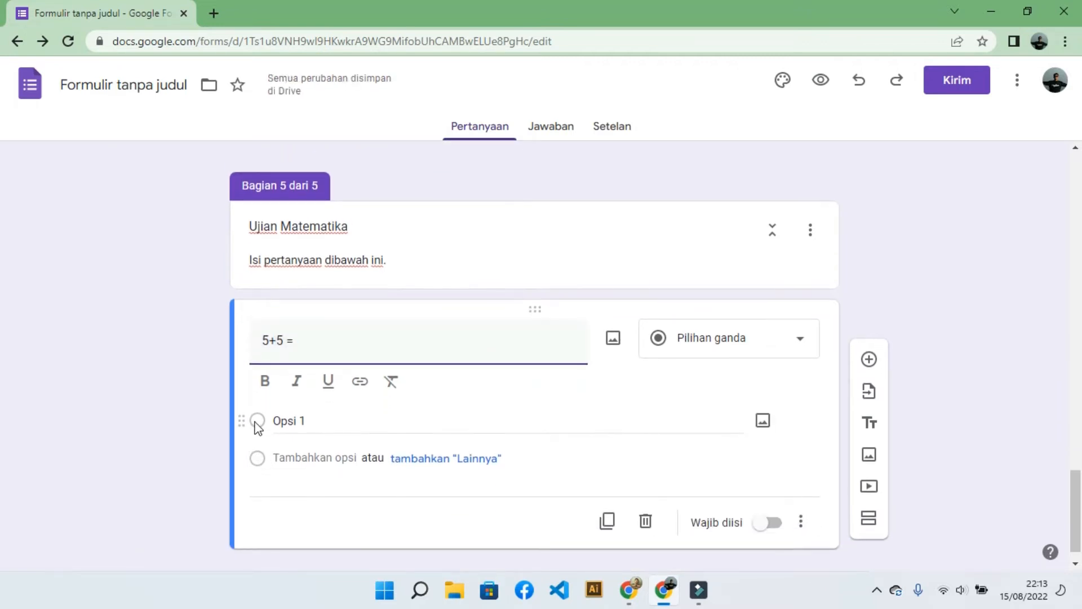
pyautogui.click(324, 421)
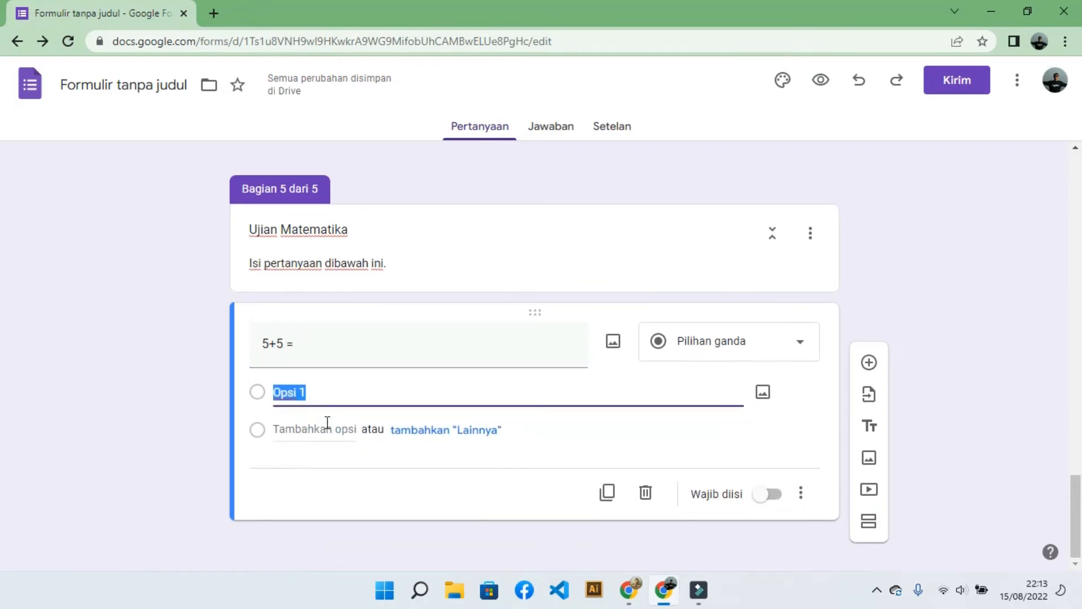
pyautogui.write('10')
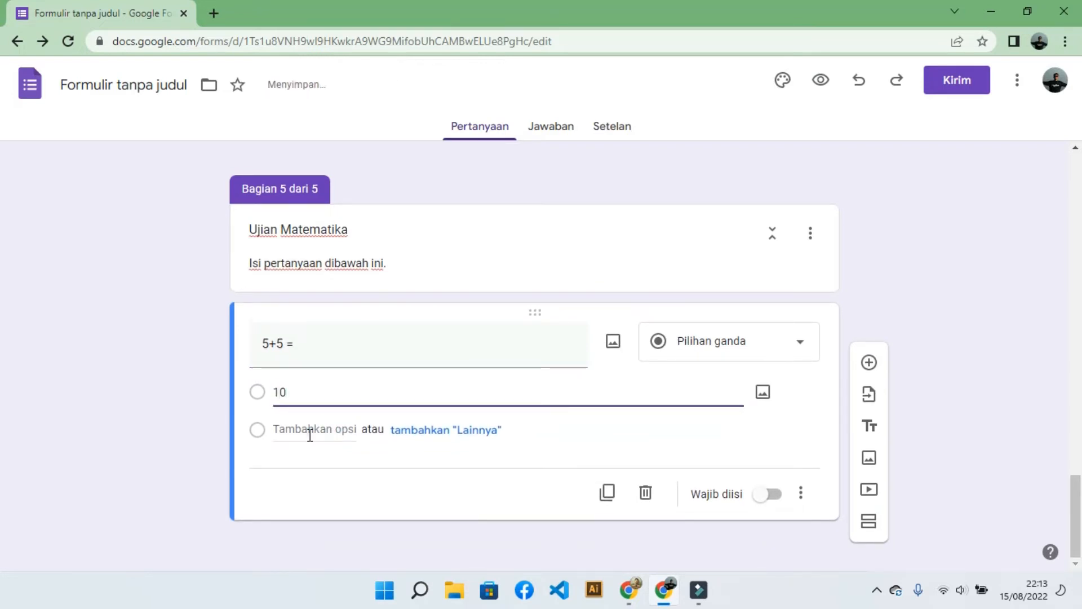
pyautogui.click(309, 431)
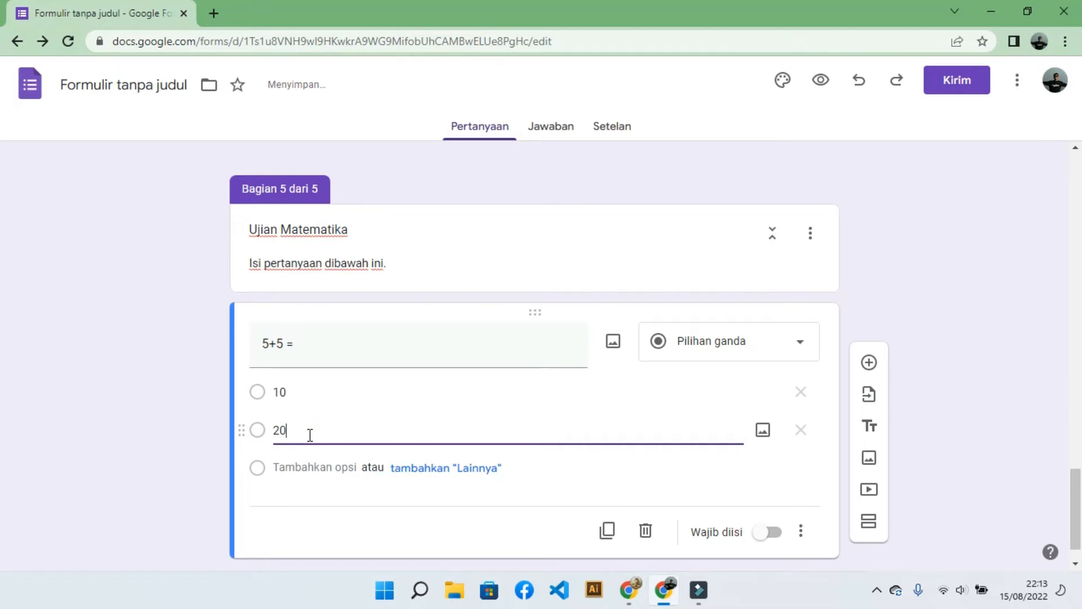
pyautogui.click(298, 469)
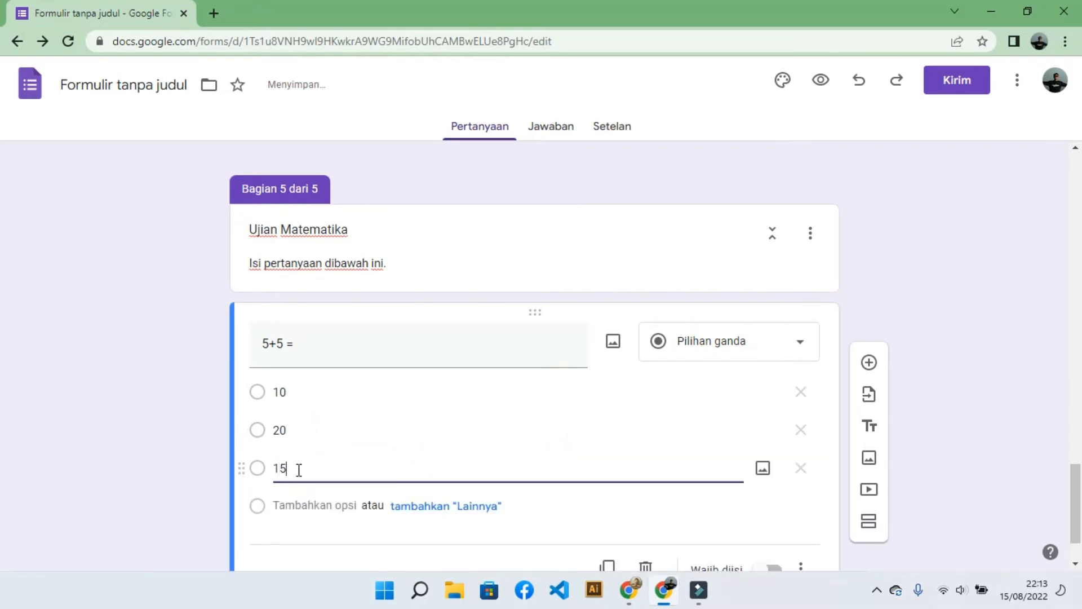
pyautogui.click(310, 505)
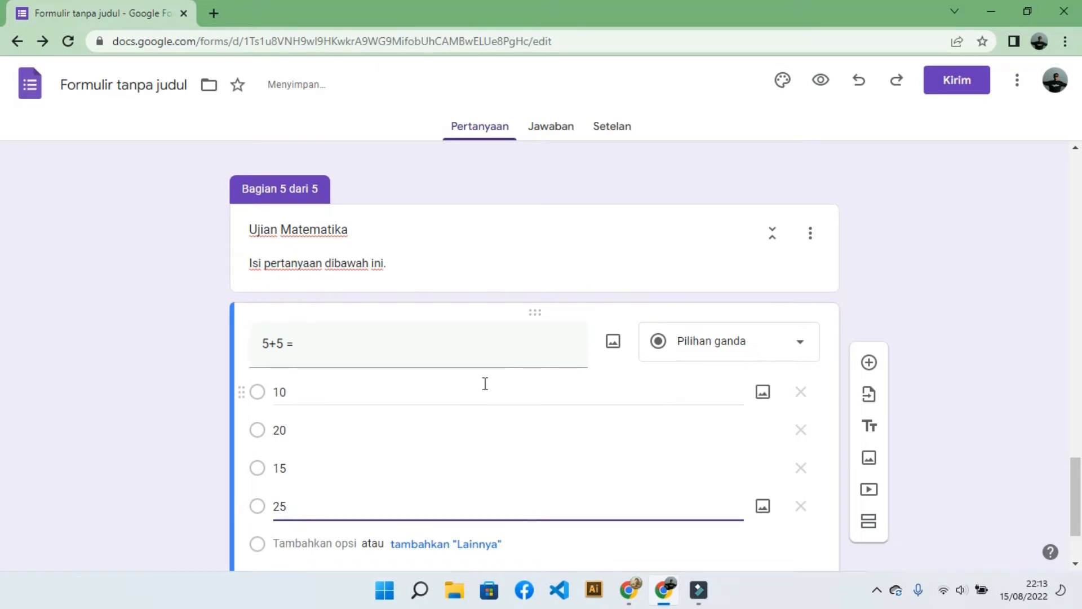
# Add a multiple-choice question titled "10+10 =" below the question "5+5 =".
pyautogui.scroll(-2, 484, 384)
pyautogui.click(875, 246)
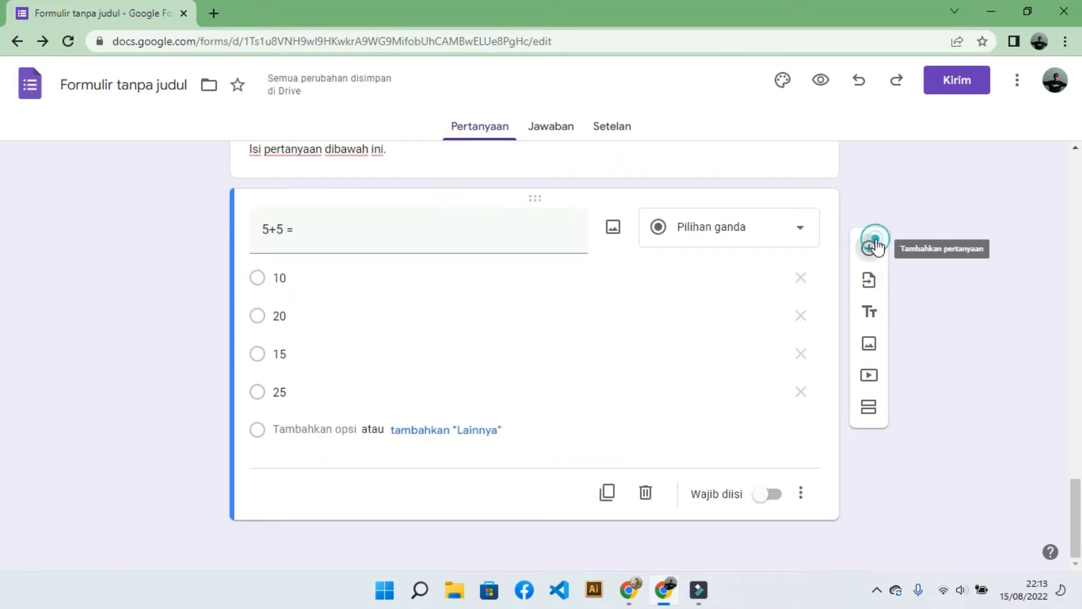
pyautogui.scroll(3, 645, 341)
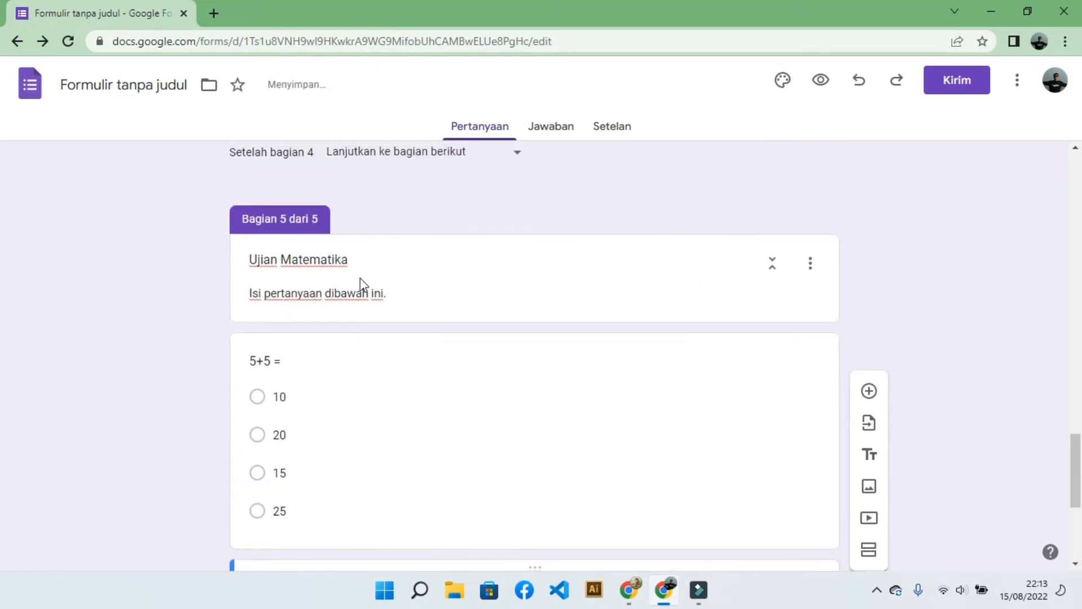
pyautogui.scroll(-4, 292, 251)
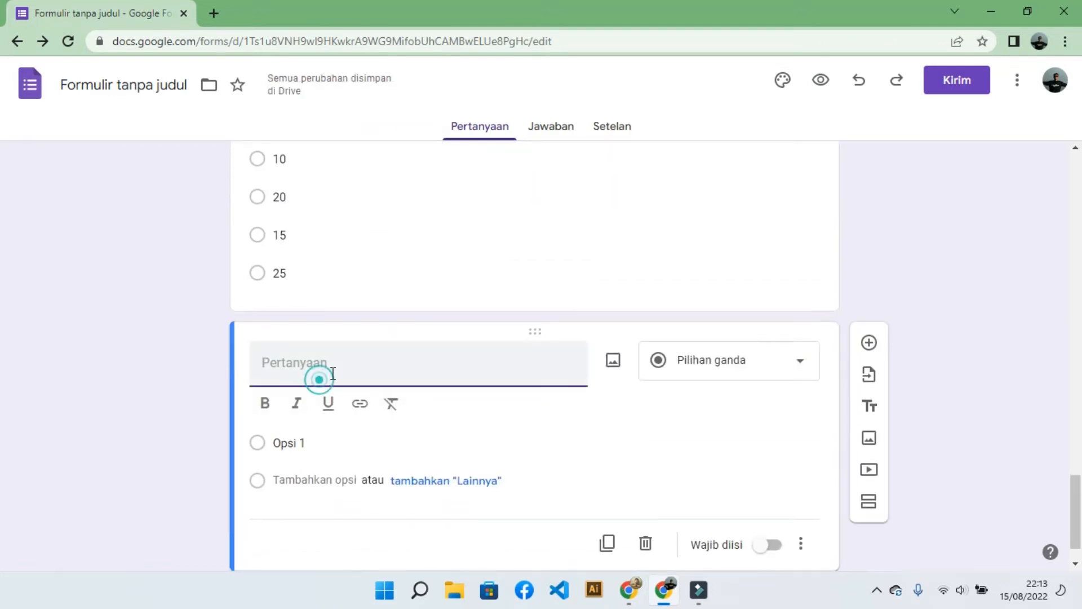
pyautogui.scroll(1, 333, 374)
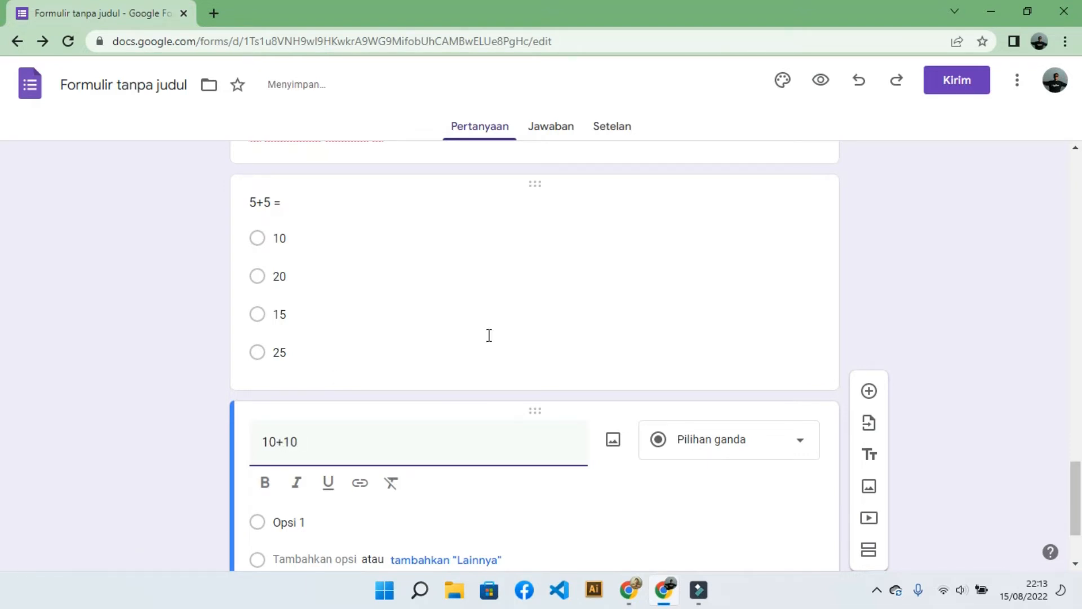
pyautogui.scroll(-1, 454, 333)
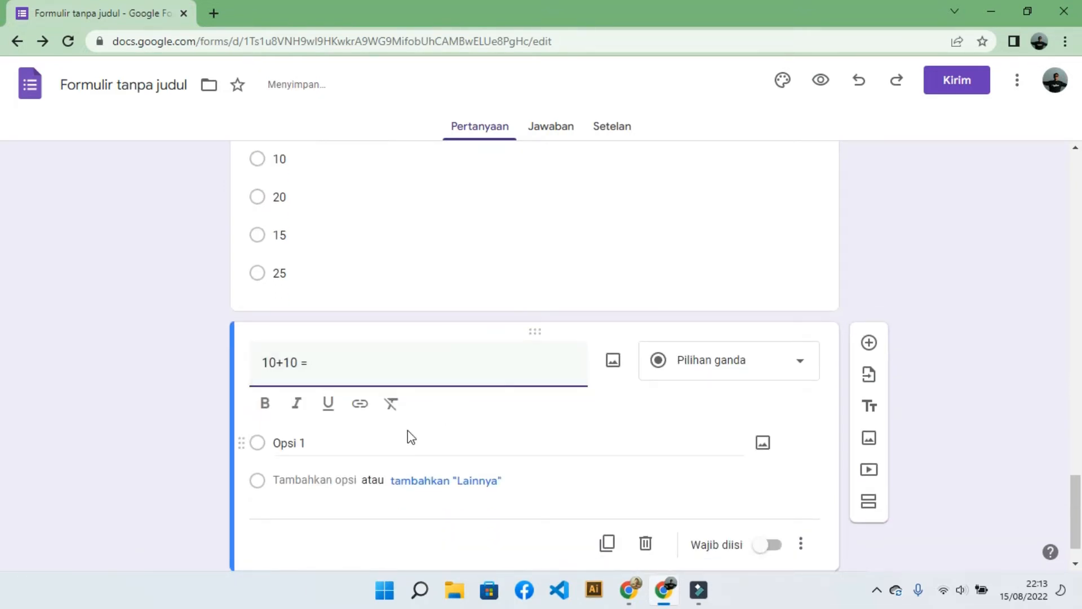
# Give the question "10+10 =" the four answer options 12, 50, 20 and 48.
pyautogui.click(313, 442)
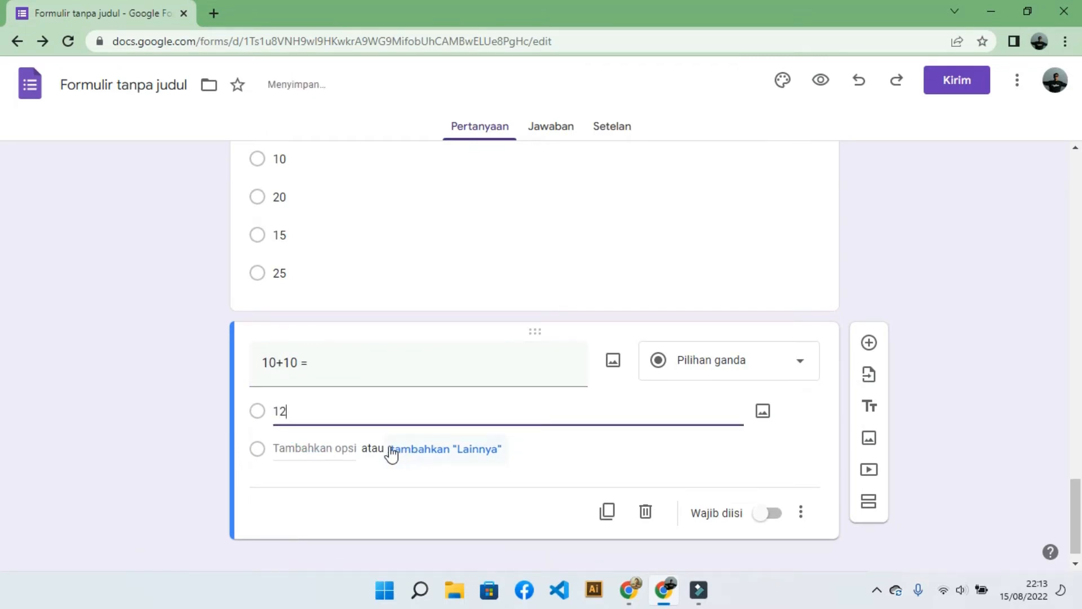
pyautogui.click(345, 445)
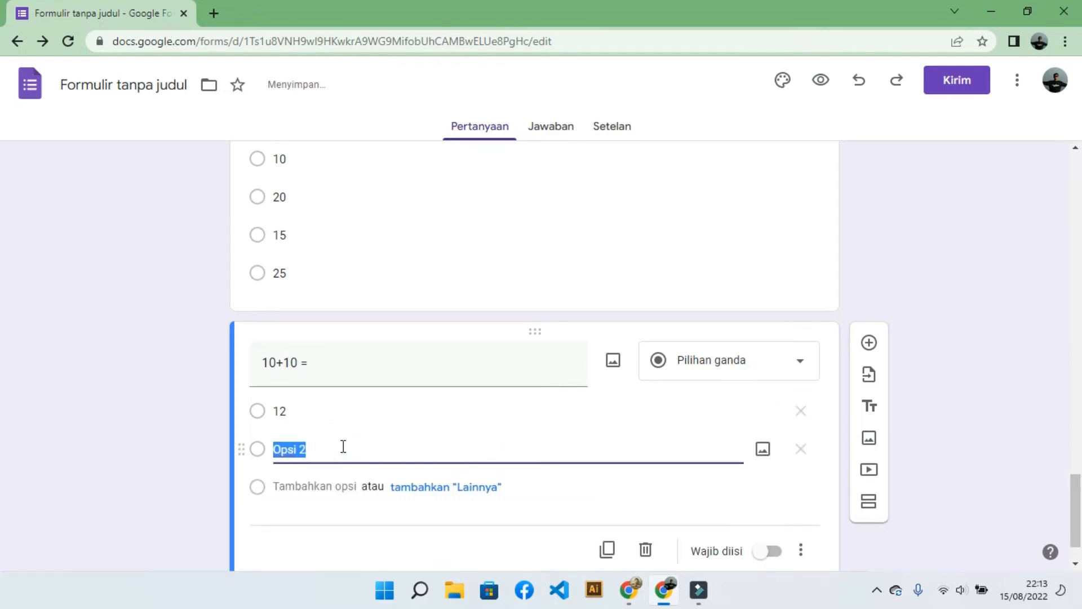
pyautogui.click(289, 488)
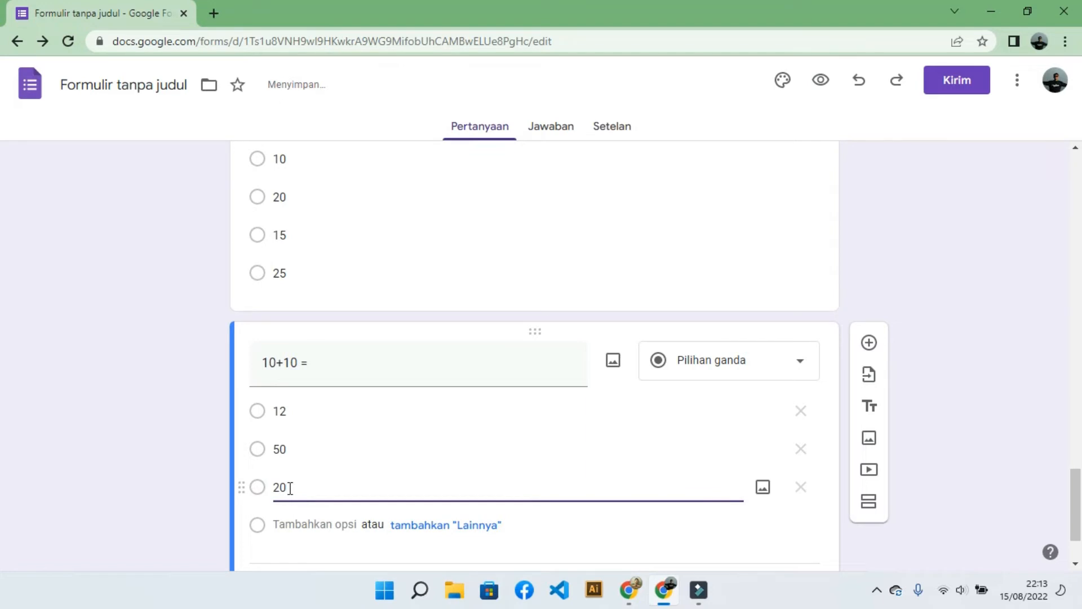
pyautogui.click(287, 520)
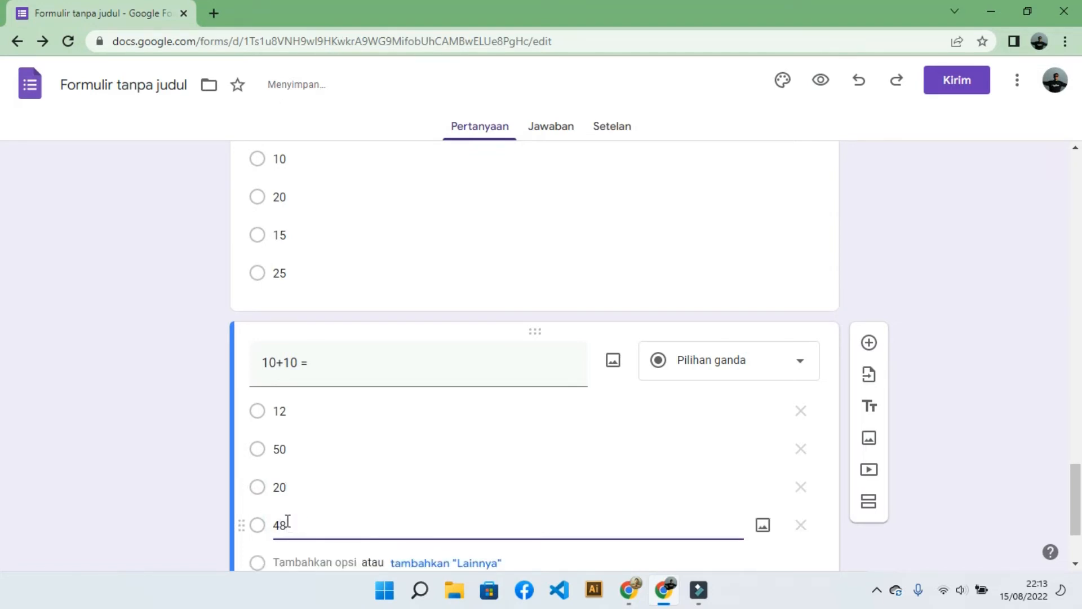
# Make the question "5+5 =" in section 5 required.
pyautogui.scroll(-2, 299, 514)
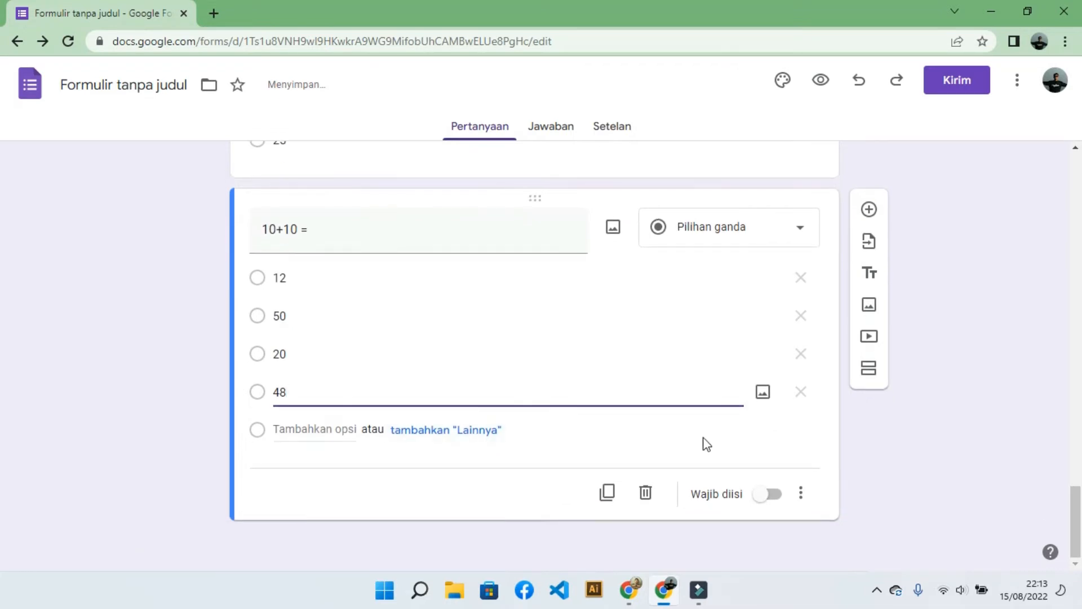
pyautogui.scroll(5, 706, 444)
pyautogui.click(360, 347)
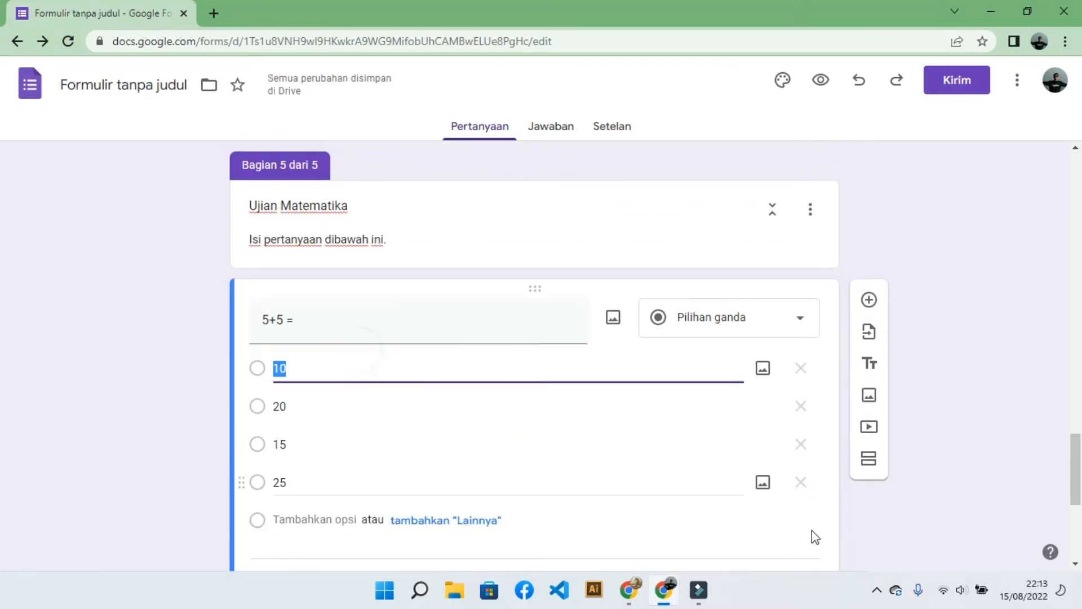
pyautogui.scroll(-2, 811, 533)
pyautogui.click(775, 510)
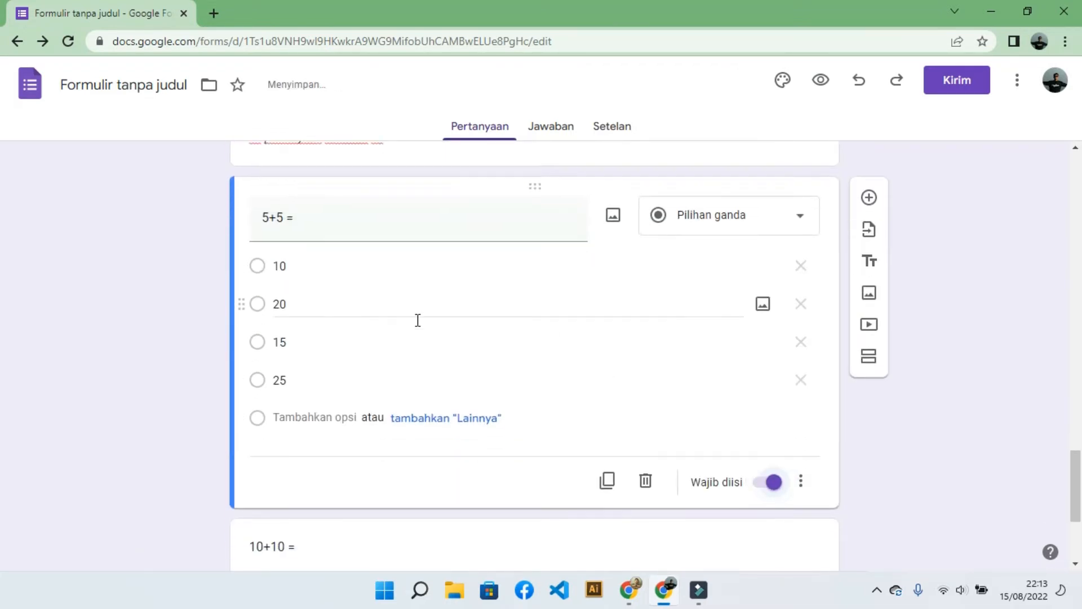
# Make the question "10+10 =" in section 5 required.
pyautogui.scroll(-2, 417, 319)
pyautogui.scroll(-2, 432, 353)
pyautogui.click(563, 471)
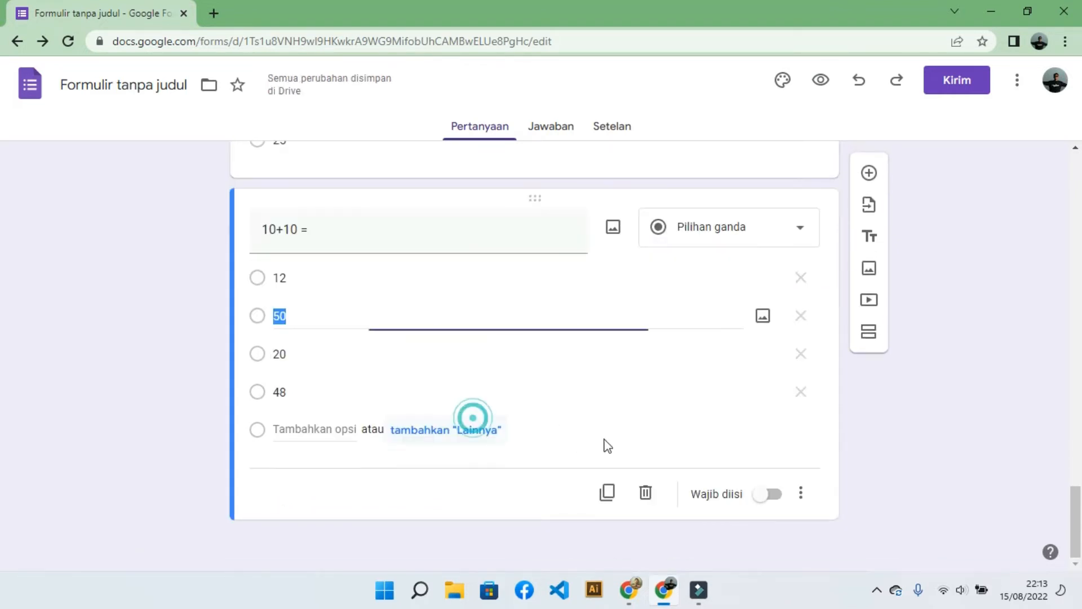
pyautogui.click(781, 495)
pyautogui.click(801, 493)
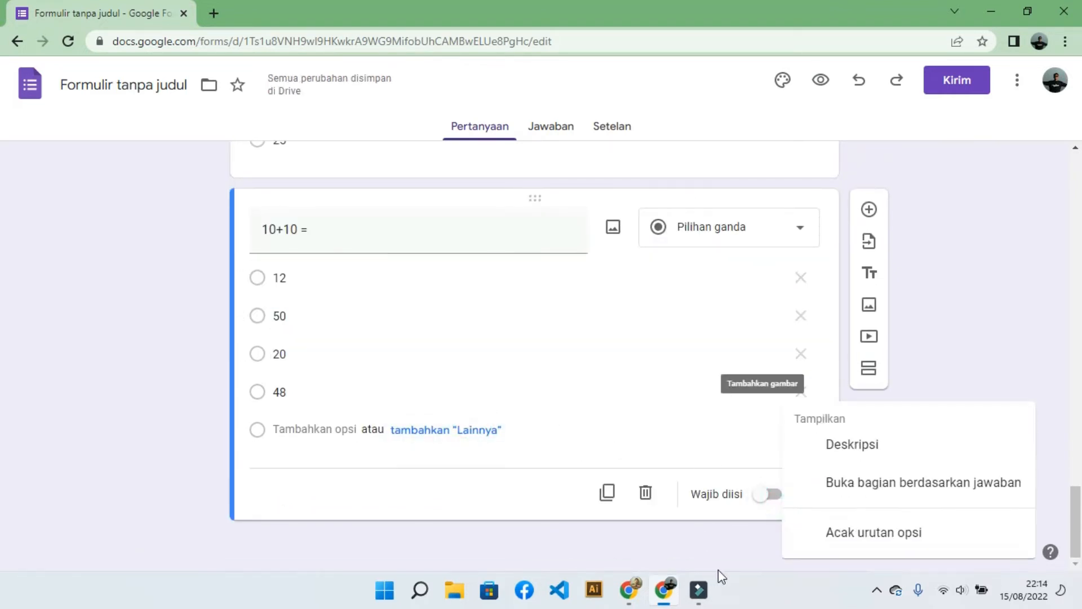
pyautogui.click(761, 494)
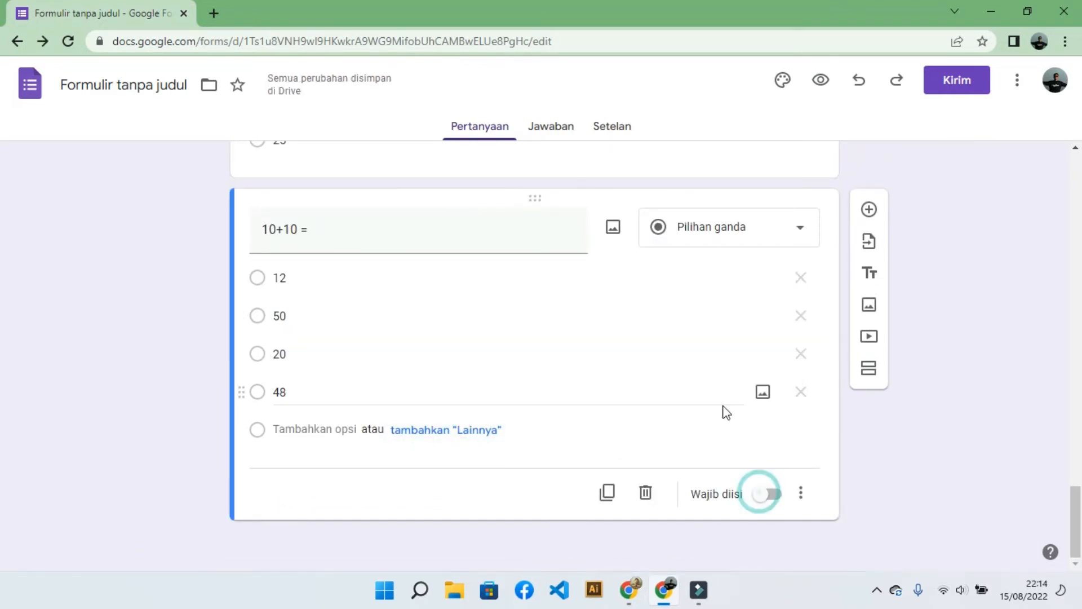
pyautogui.click(768, 499)
# Add the multiple-choice question "20+20 =" below "10+10 =" with the answer options 10, 20, 30 and 40.
pyautogui.click(870, 210)
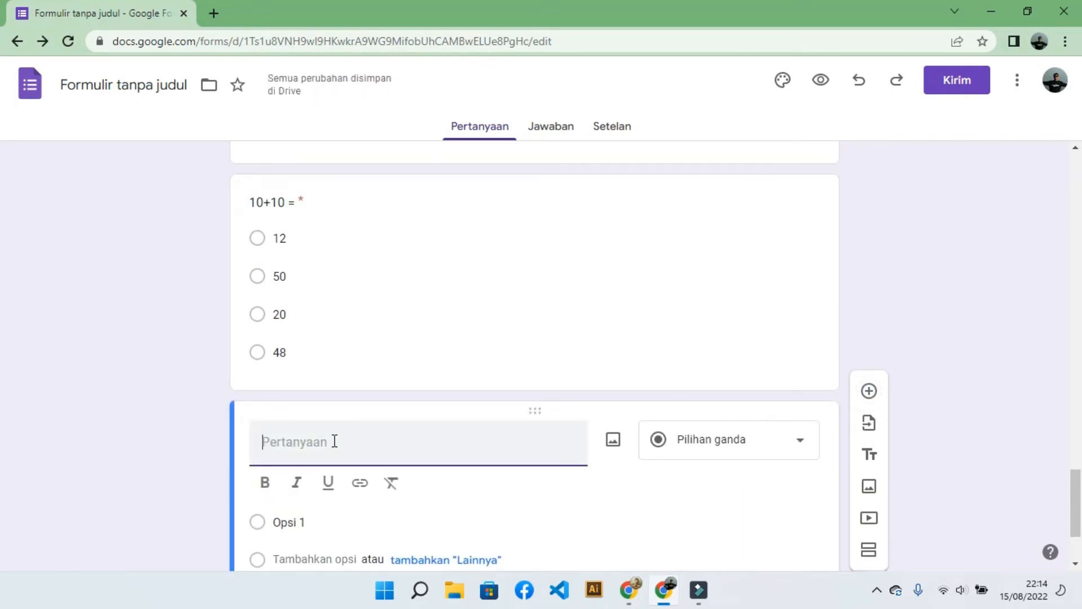
pyautogui.write('20+20 =')
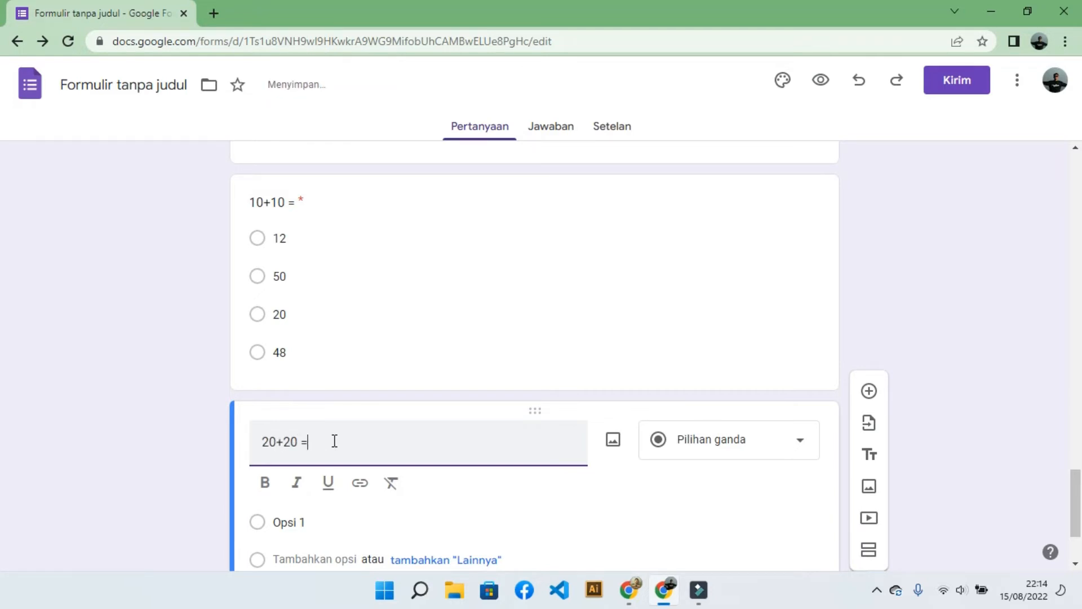
pyautogui.scroll(-3, 333, 441)
pyautogui.click(300, 392)
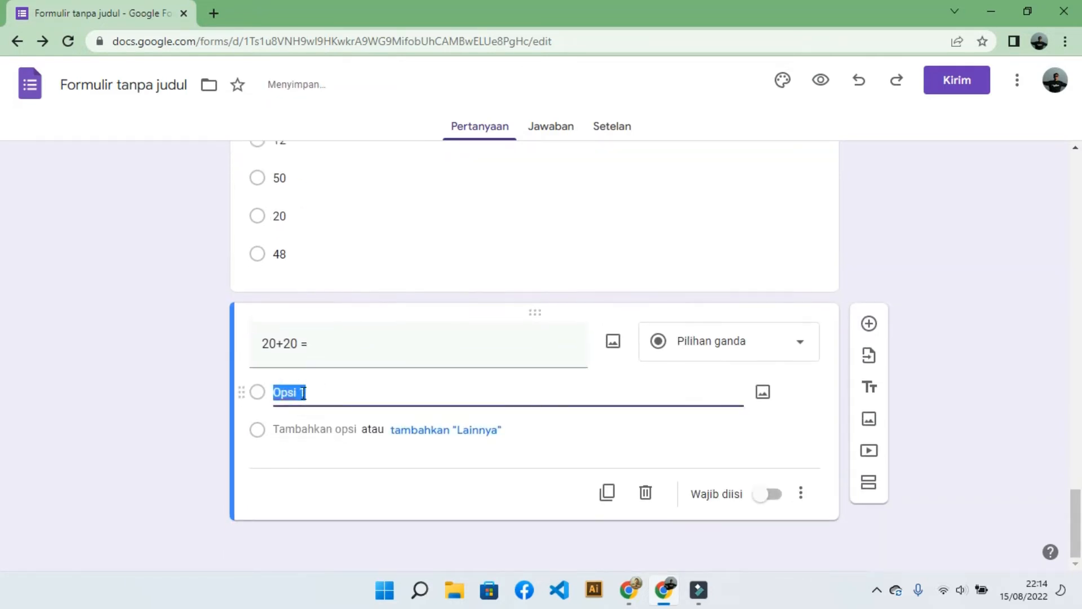
pyautogui.click(307, 429)
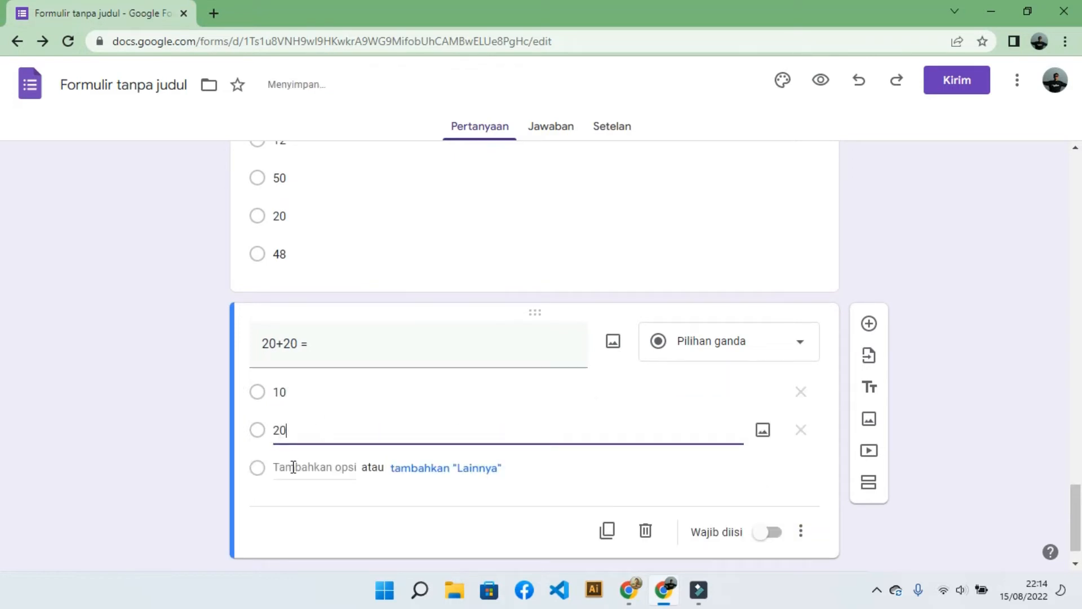
pyautogui.click(293, 467)
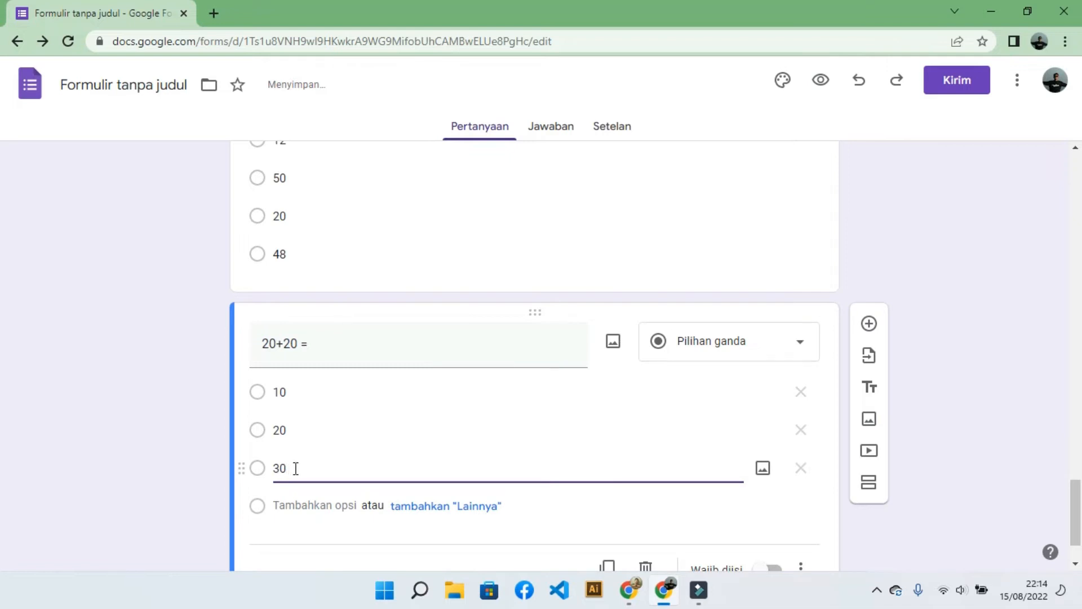
pyautogui.write('30')
pyautogui.click(305, 505)
pyautogui.write('40')
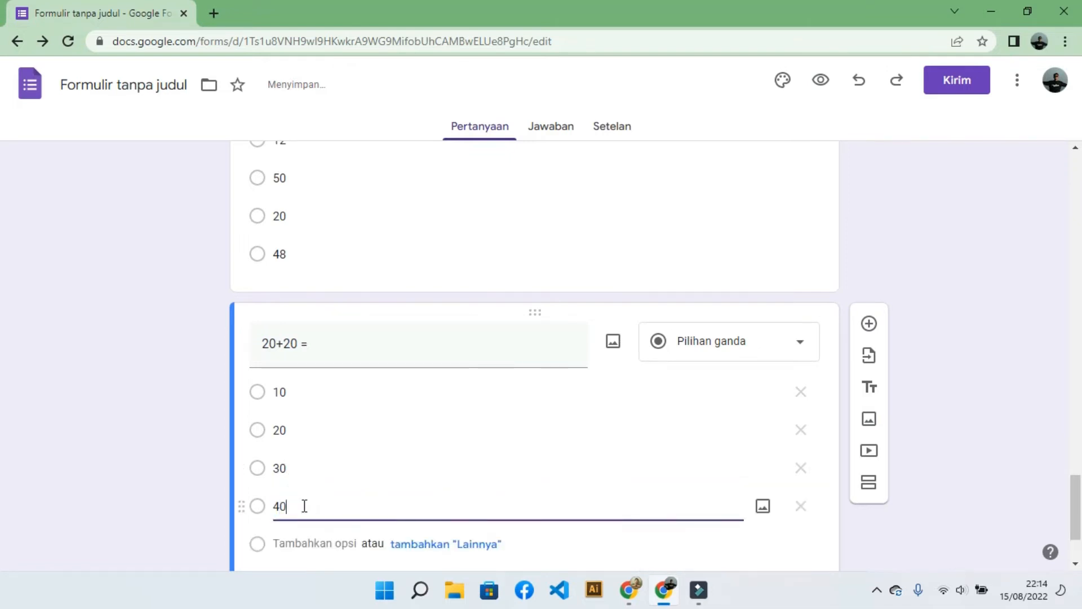
# Make the multiple-choice question "20+20 =" in section 5 required.
pyautogui.scroll(-2, 731, 420)
pyautogui.click(782, 502)
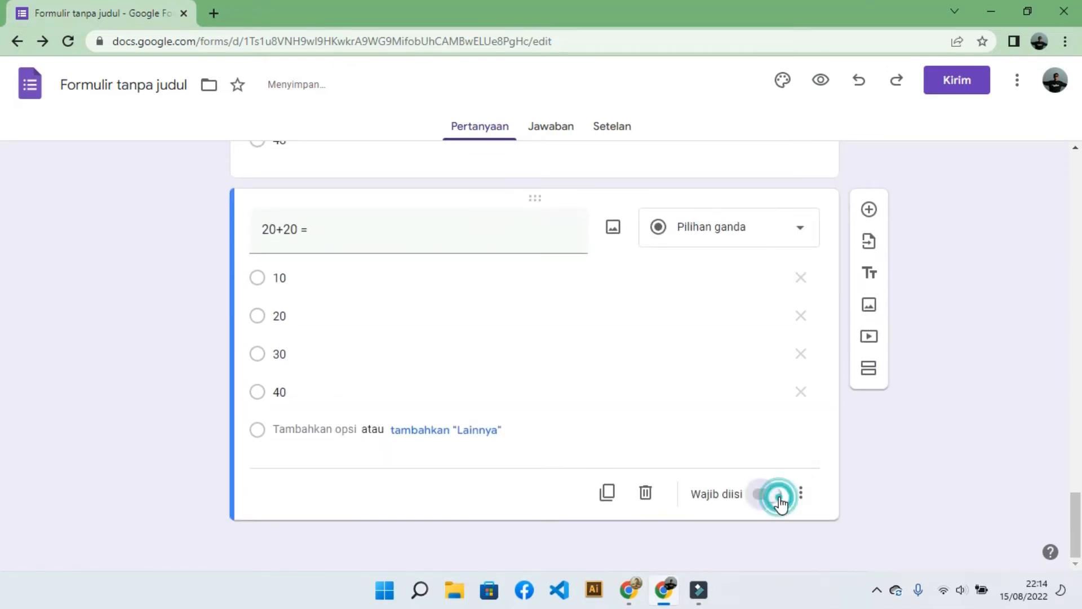
# Review the math questions in sections 5 and 4 and the sections above them, back to the form's title.
pyautogui.scroll(4, 613, 307)
pyautogui.click(613, 308)
pyautogui.scroll(3, 592, 314)
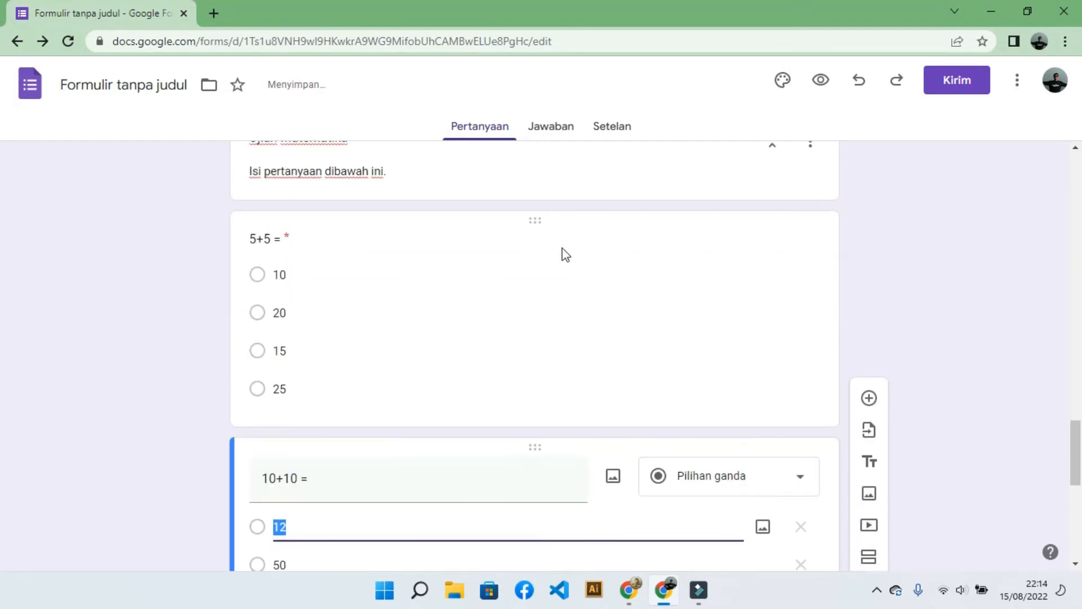
pyautogui.click(563, 251)
pyautogui.scroll(10, 564, 293)
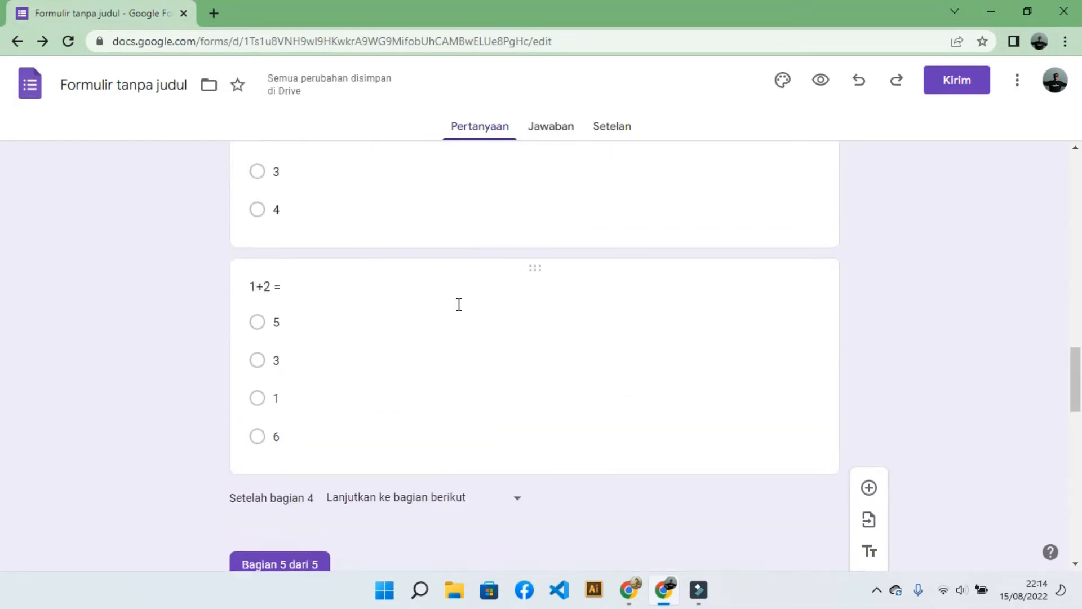
pyautogui.scroll(2, 399, 303)
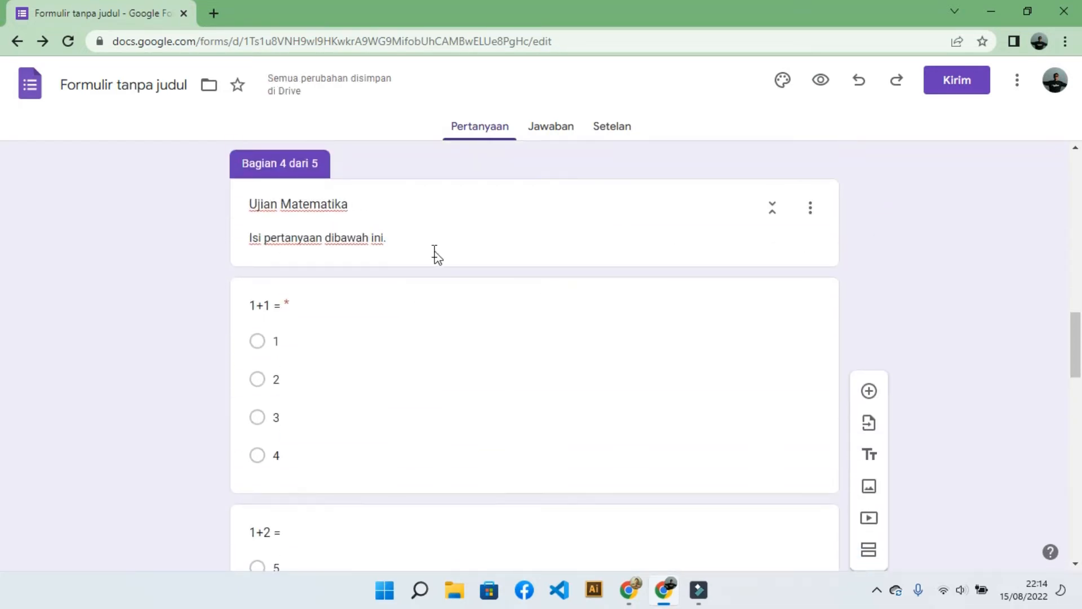
pyautogui.scroll(2, 372, 260)
pyautogui.scroll(-1, 372, 259)
pyautogui.scroll(8, 369, 256)
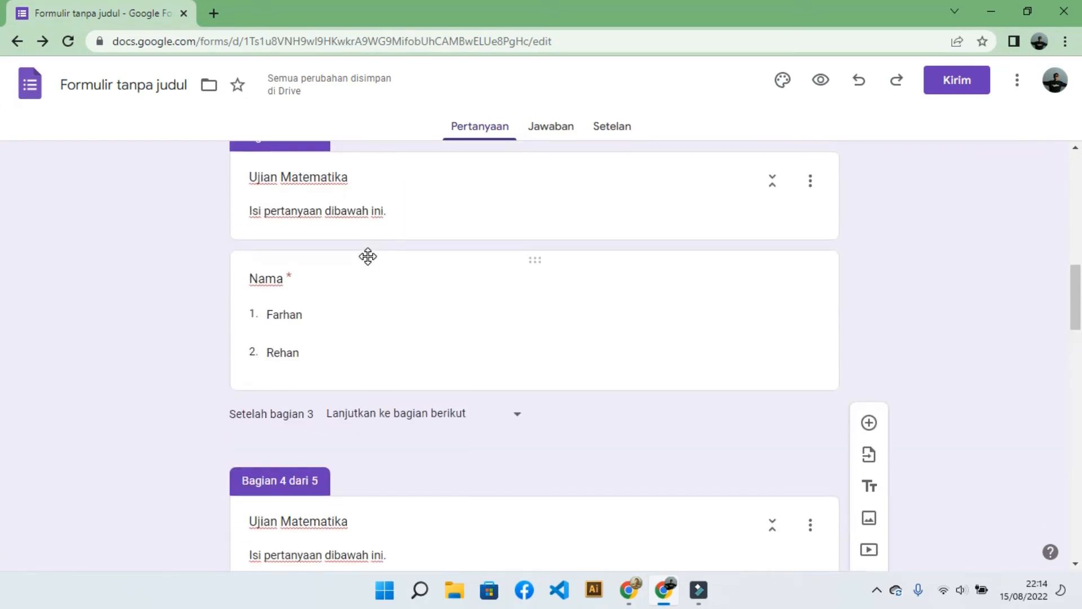
pyautogui.scroll(-5, 369, 261)
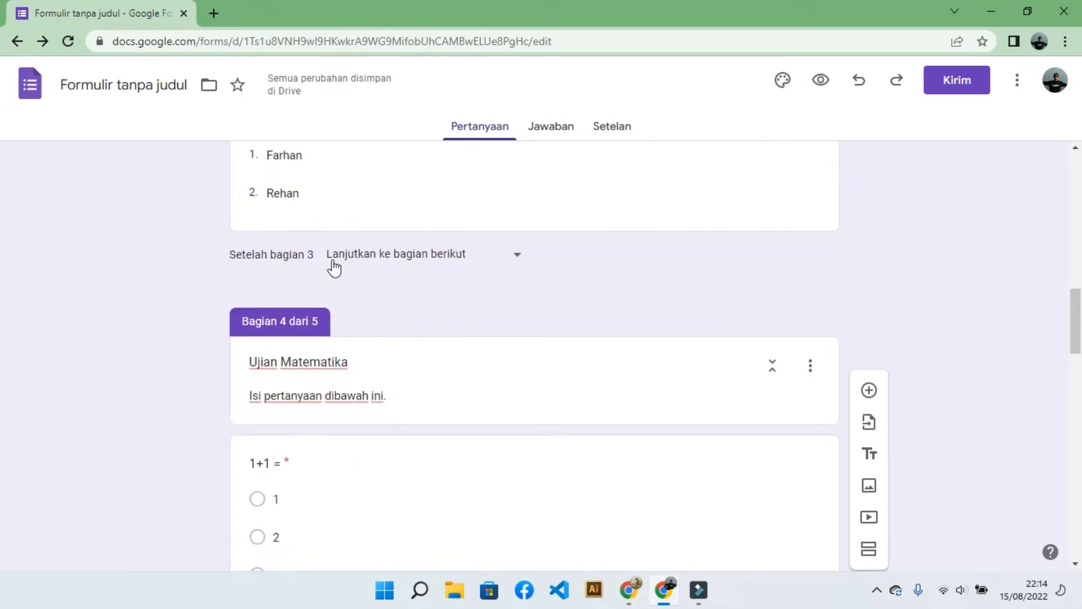
pyautogui.scroll(-1, 338, 264)
pyautogui.scroll(-3, 275, 260)
pyautogui.click(415, 314)
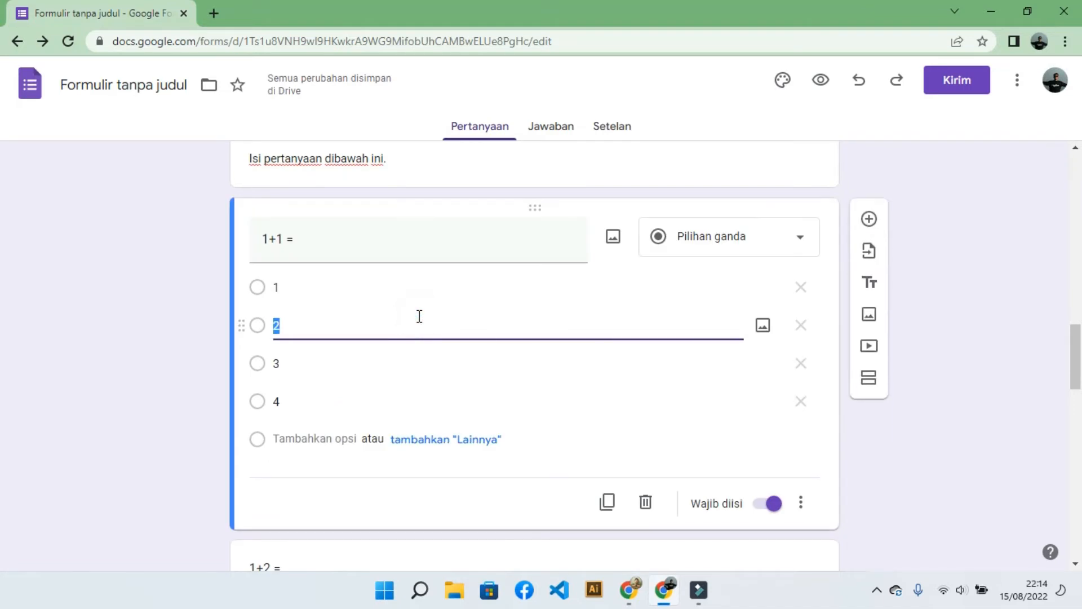
pyautogui.scroll(3, 418, 314)
pyautogui.scroll(15, 418, 316)
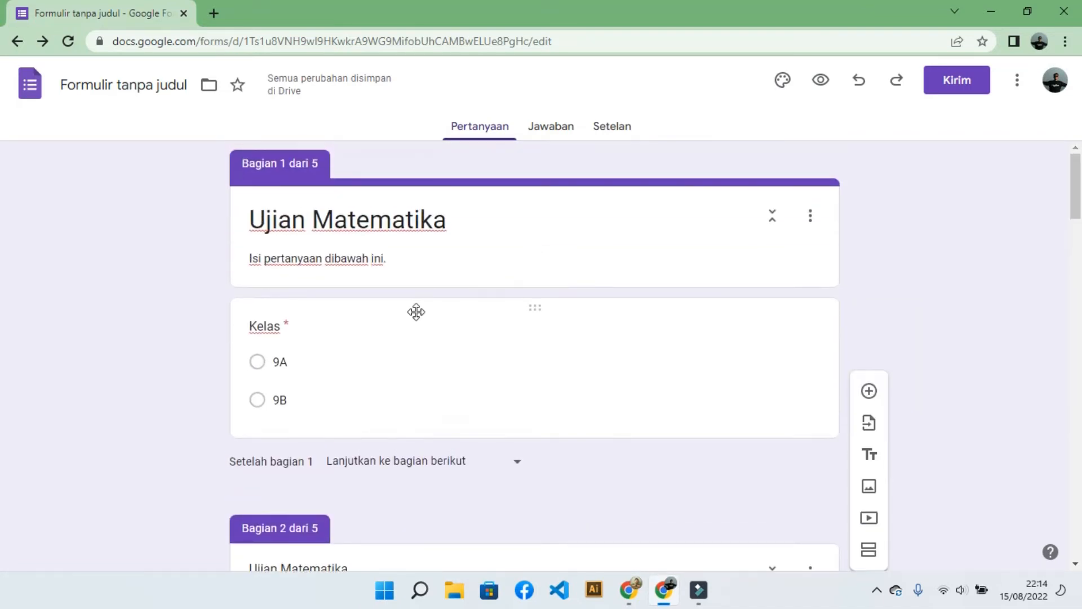
# Examine the "Kelas" options and the "Nama" drop-downs in sections 2 and 3, and how the sections follow one another.
pyautogui.scroll(-1, 275, 267)
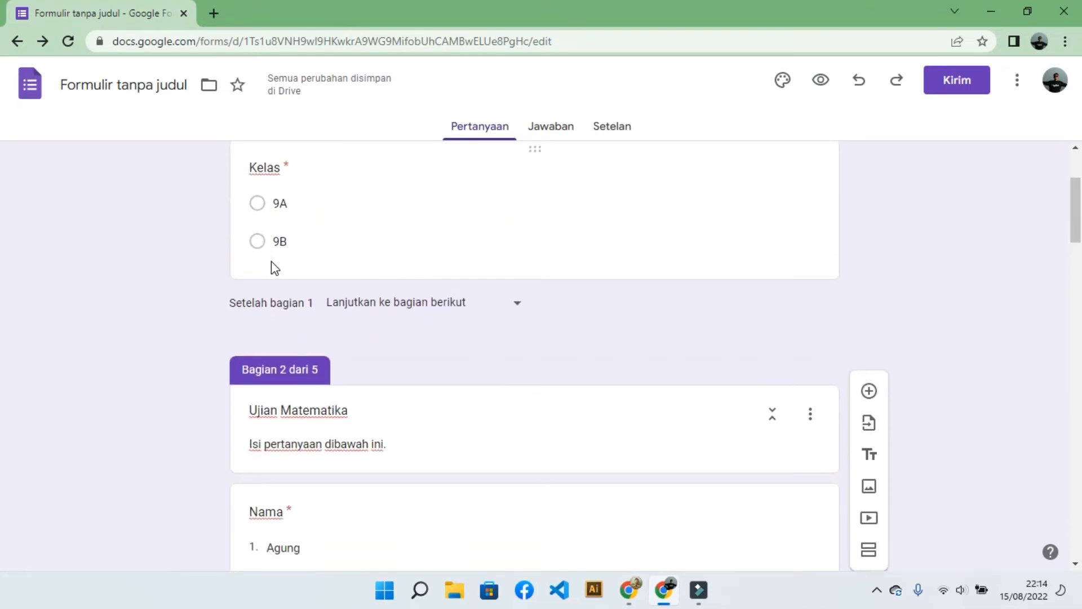
pyautogui.scroll(-8, 272, 307)
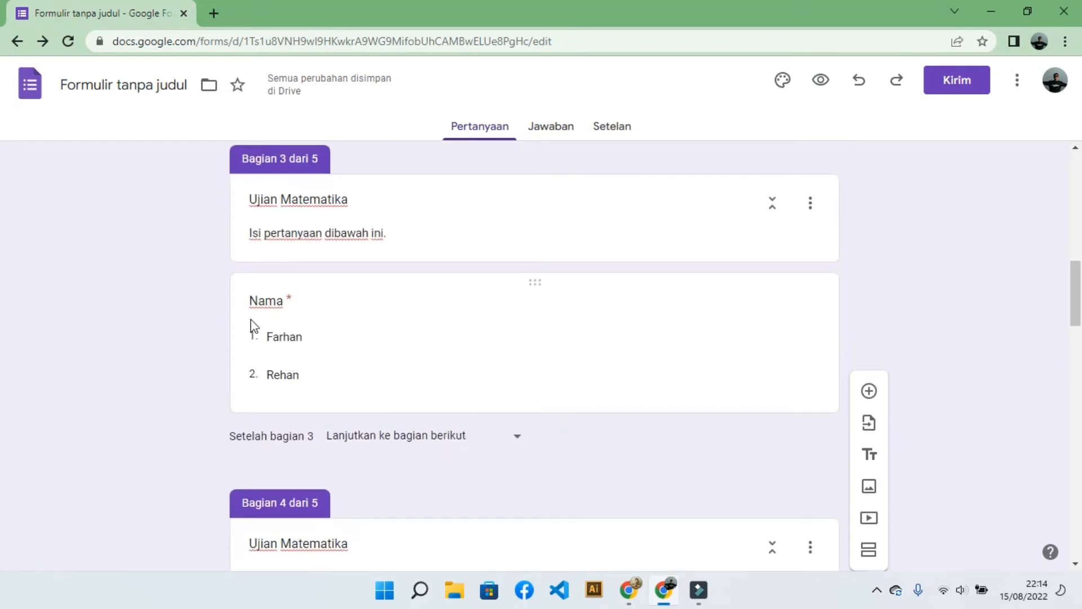
pyautogui.click(360, 343)
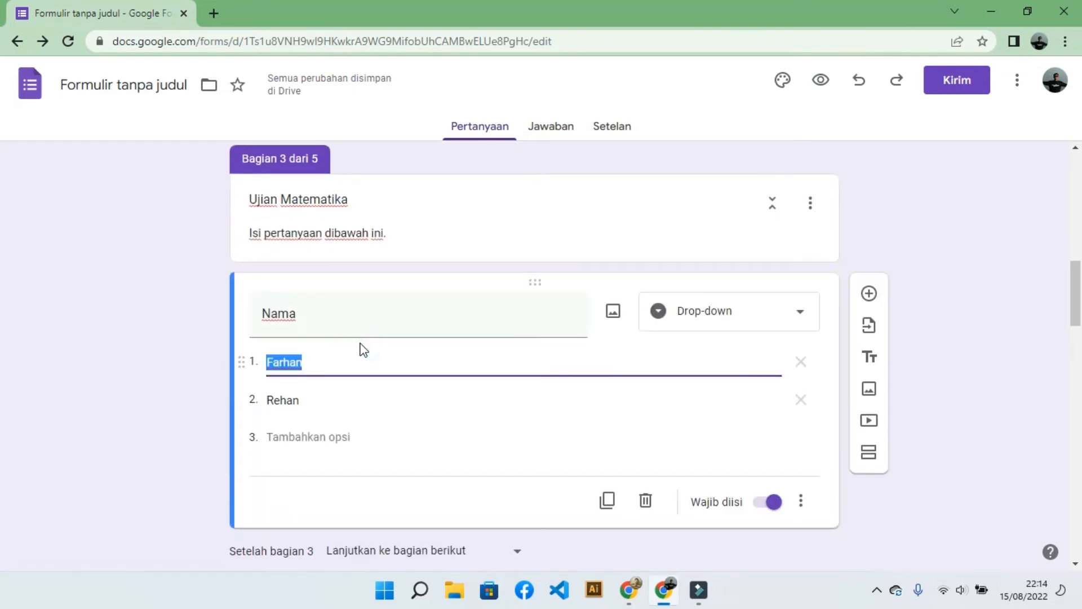
pyautogui.click(147, 324)
pyautogui.scroll(-2, 377, 276)
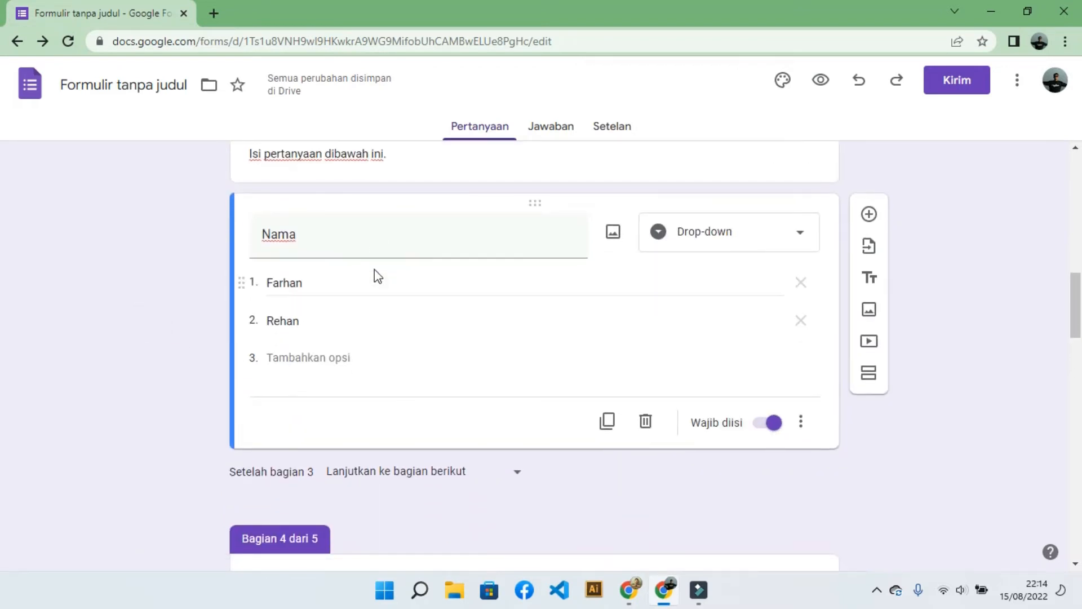
pyautogui.scroll(7, 374, 276)
pyautogui.scroll(-5, 374, 275)
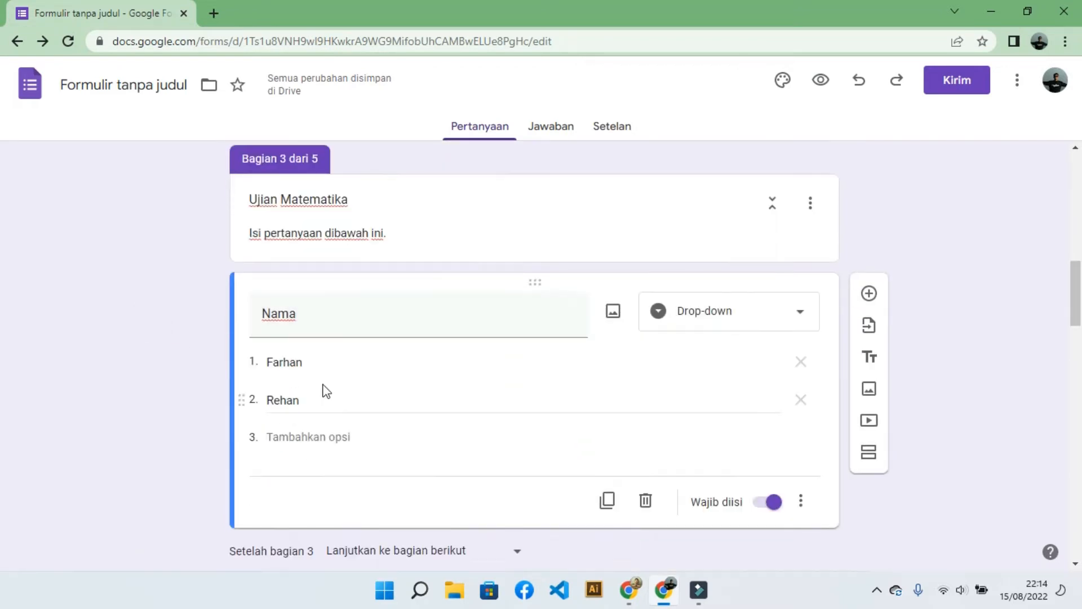
pyautogui.scroll(-3, 326, 390)
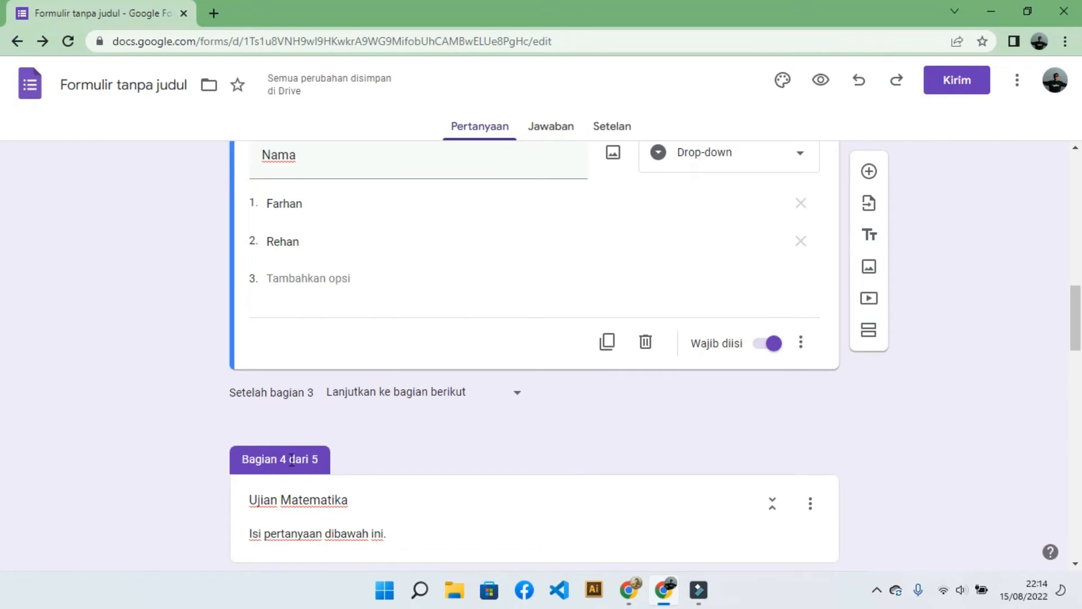
pyautogui.scroll(5, 292, 459)
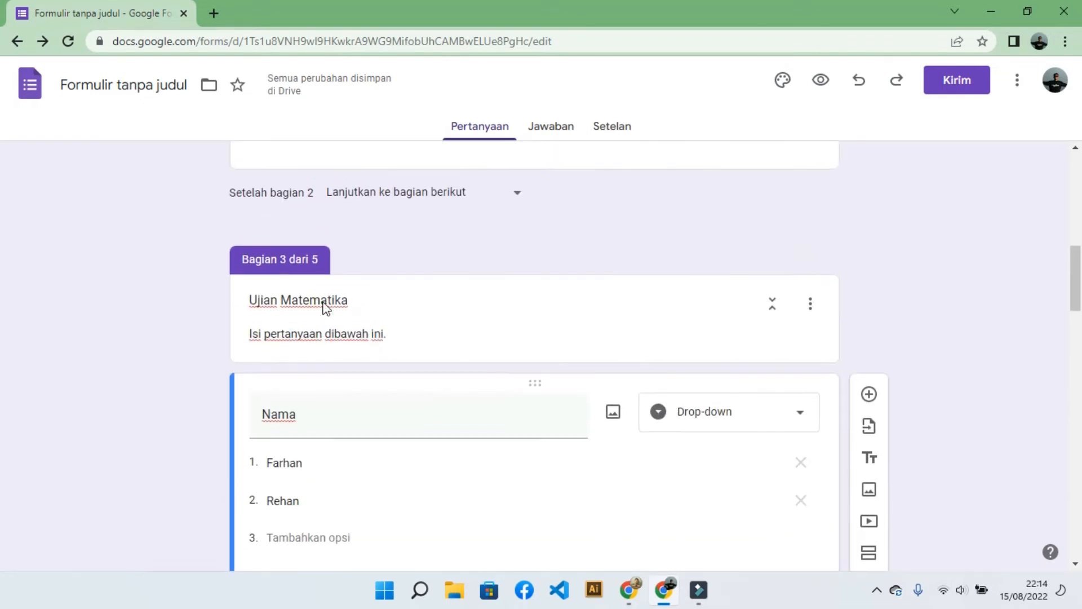
pyautogui.scroll(4, 323, 303)
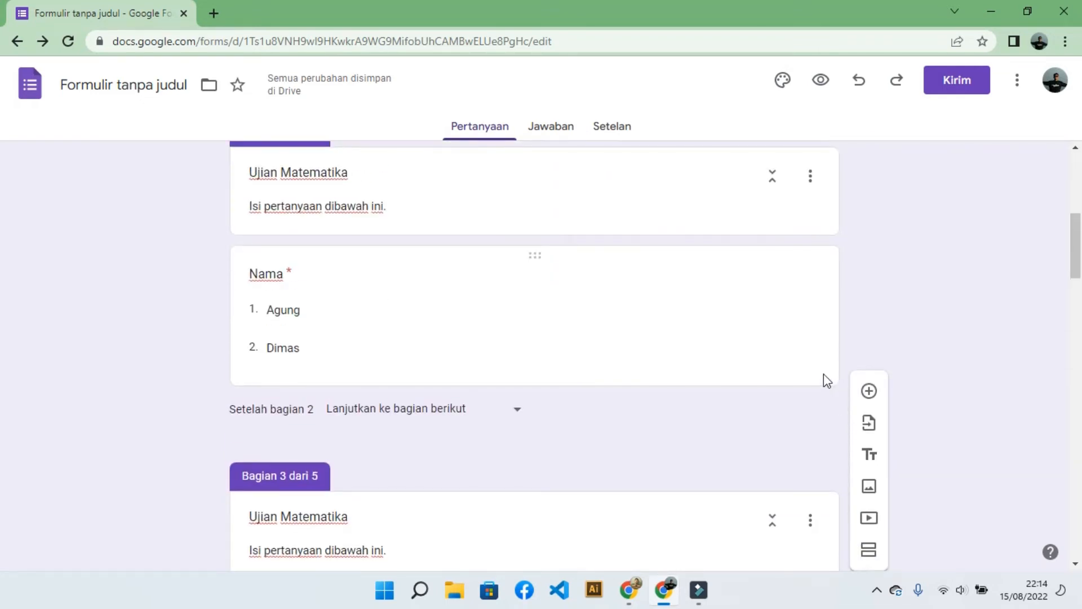
# Enable section branching based on the answer for the "Nama" drop-down in section 2.
pyautogui.click(824, 376)
pyautogui.scroll(-8, 626, 355)
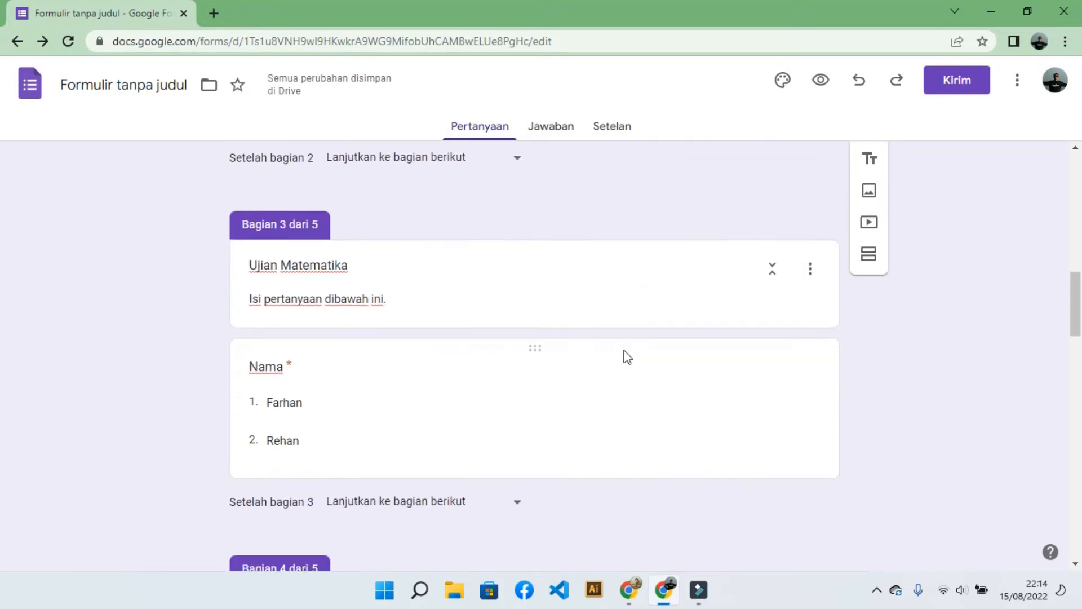
pyautogui.scroll(-1, 624, 351)
pyautogui.scroll(5, 508, 413)
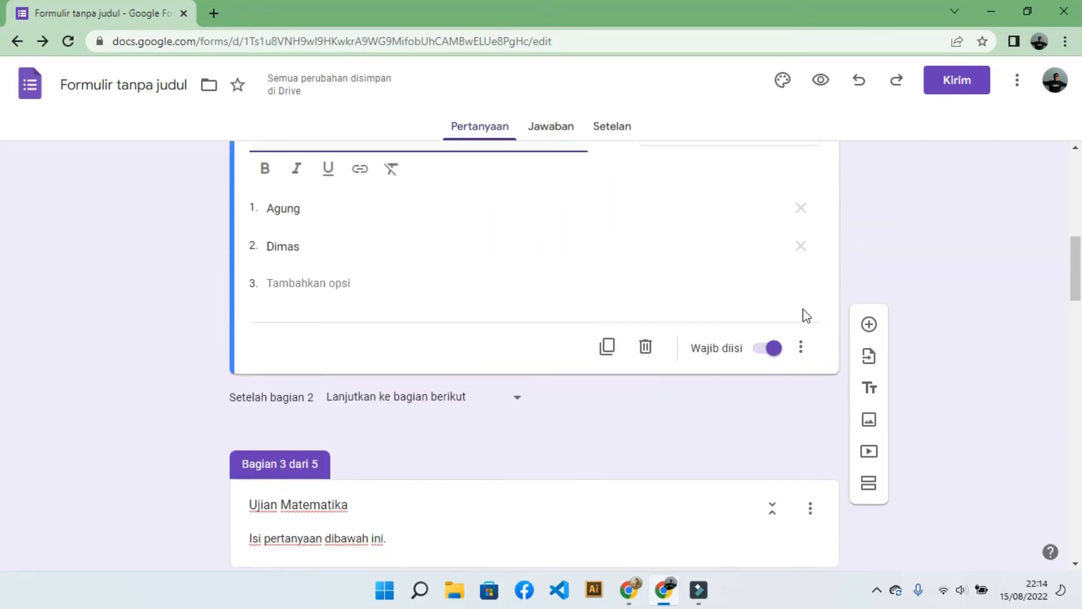
pyautogui.click(810, 349)
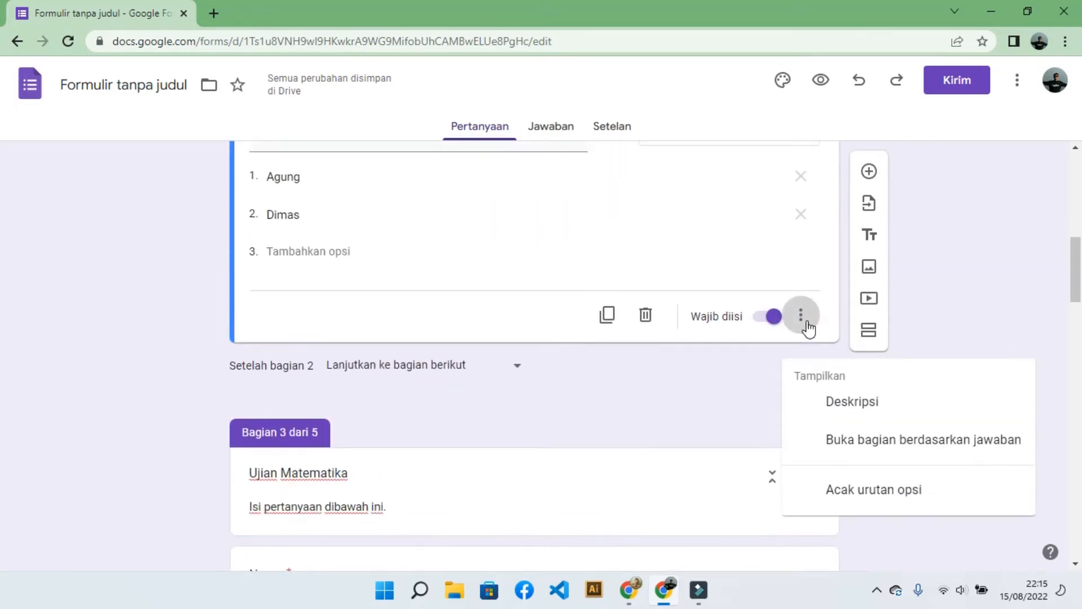
pyautogui.scroll(3, 792, 324)
pyautogui.scroll(-1, 792, 333)
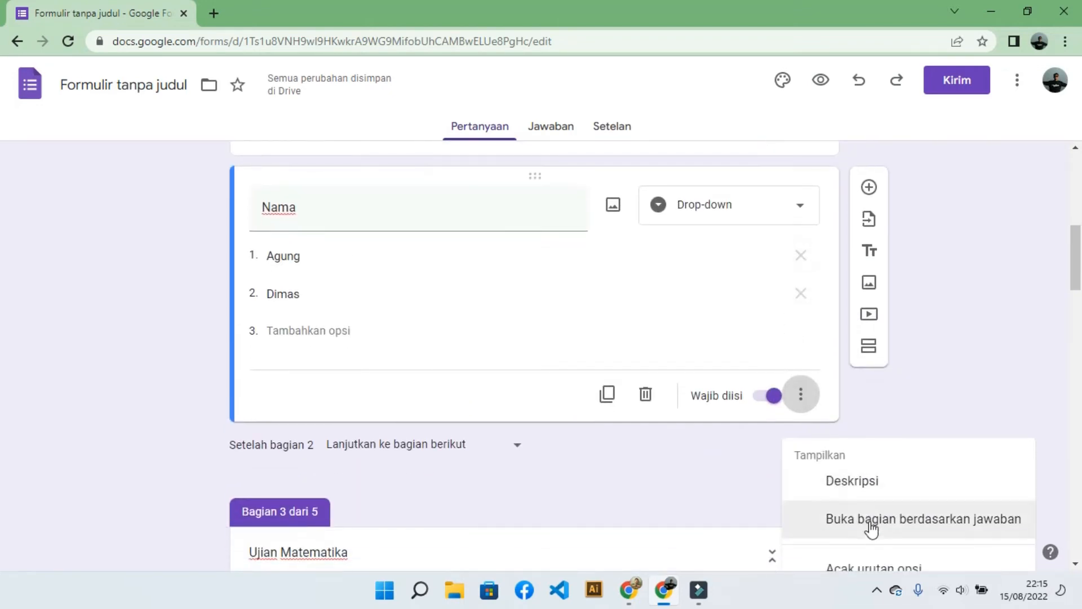
pyautogui.click(874, 534)
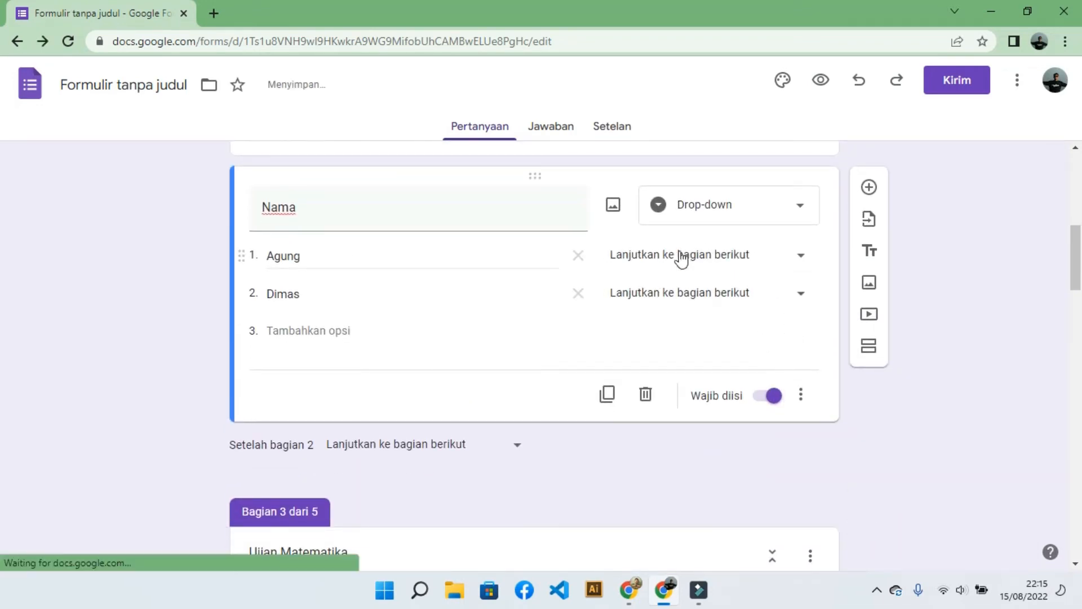
# Route the first name option of section 2's "Nama" drop-down to section 4 (Ujian Matematika).
pyautogui.scroll(3, 644, 270)
pyautogui.scroll(-1, 665, 304)
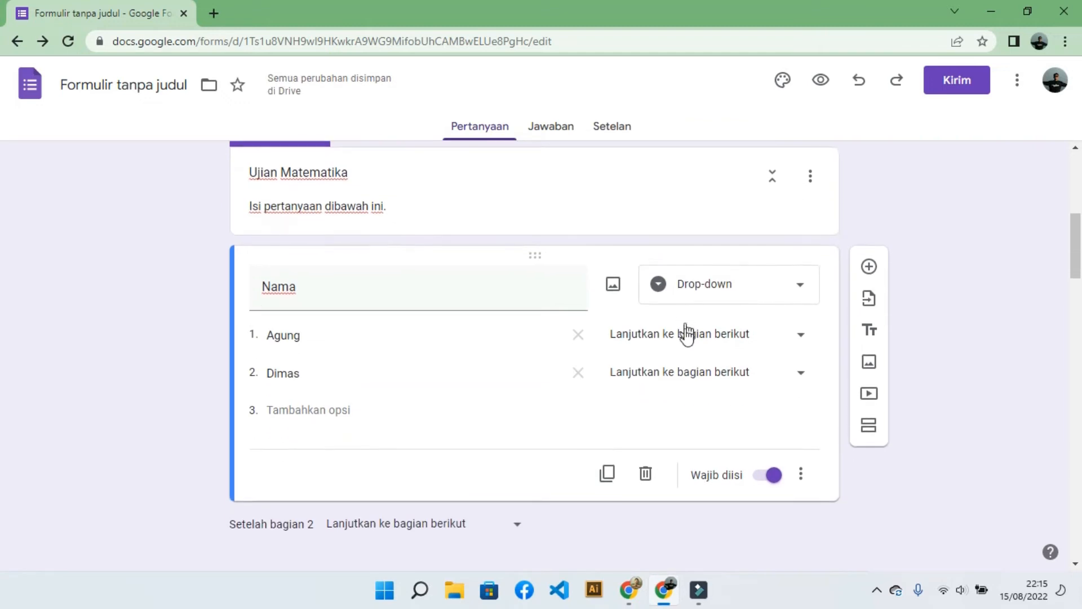
pyautogui.click(685, 336)
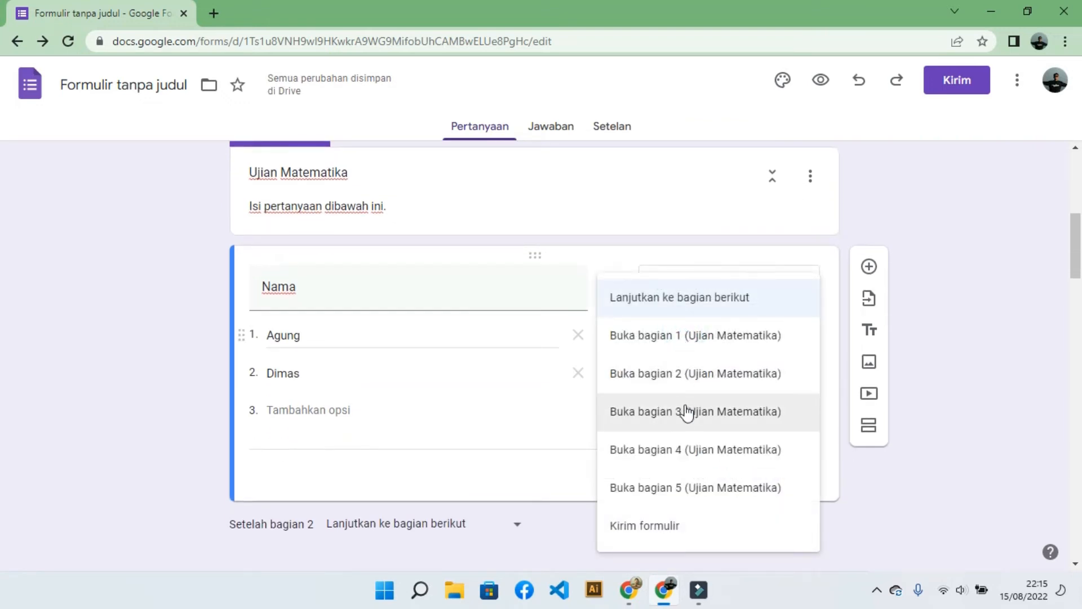
pyautogui.click(688, 449)
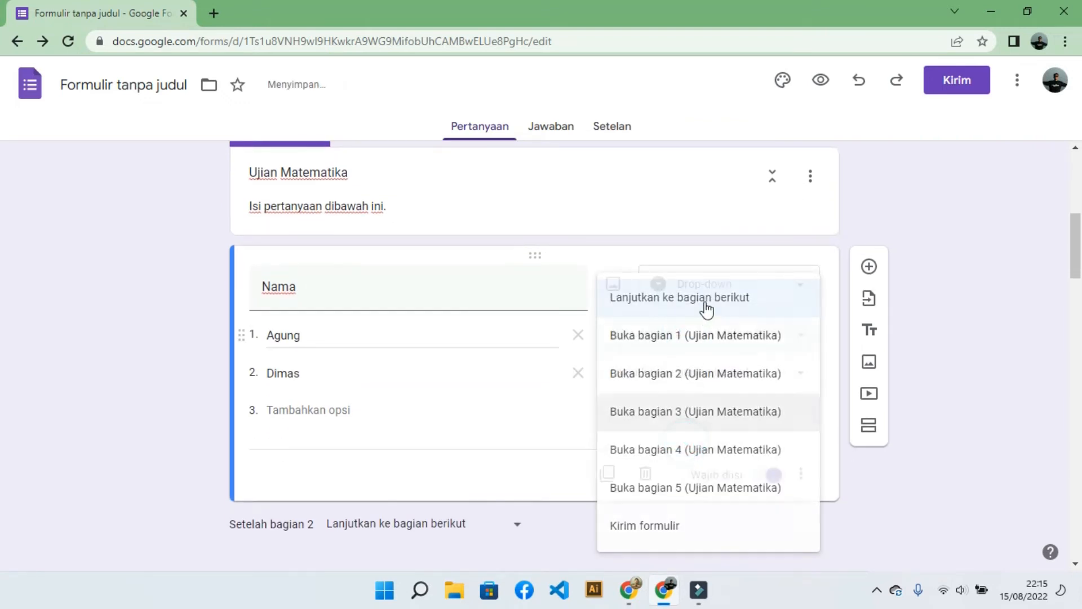
# Check where section 4 sits in the form and route the second name option in section 2 to section 4 as well.
pyautogui.scroll(-5, 769, 242)
pyautogui.scroll(-1, 768, 242)
pyautogui.scroll(4, 771, 240)
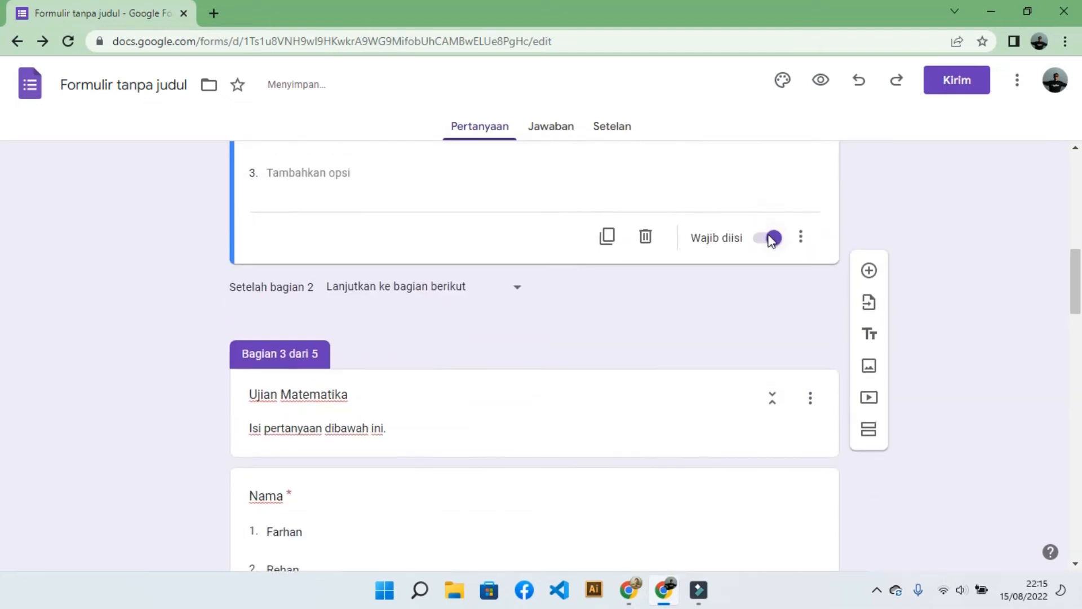
pyautogui.scroll(-2, 770, 241)
pyautogui.scroll(-3, 770, 241)
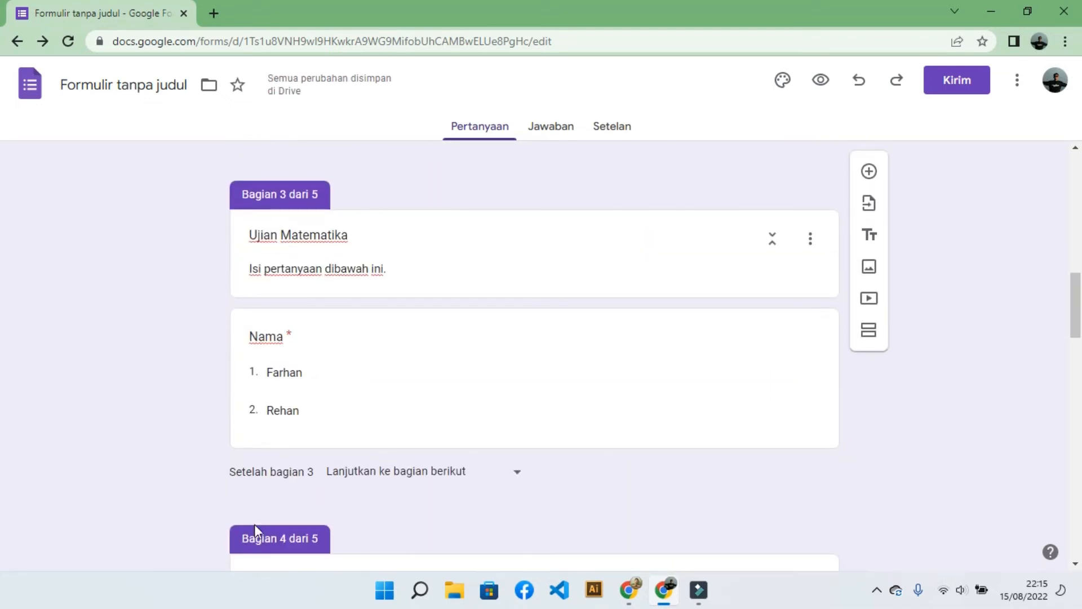
pyautogui.scroll(-3, 310, 528)
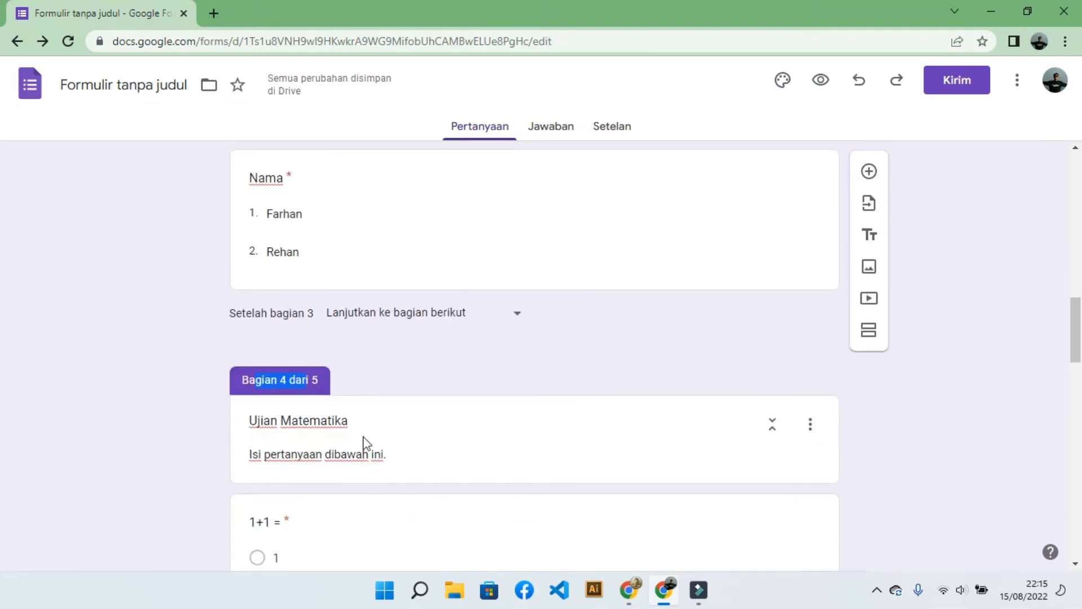
pyautogui.scroll(10, 363, 437)
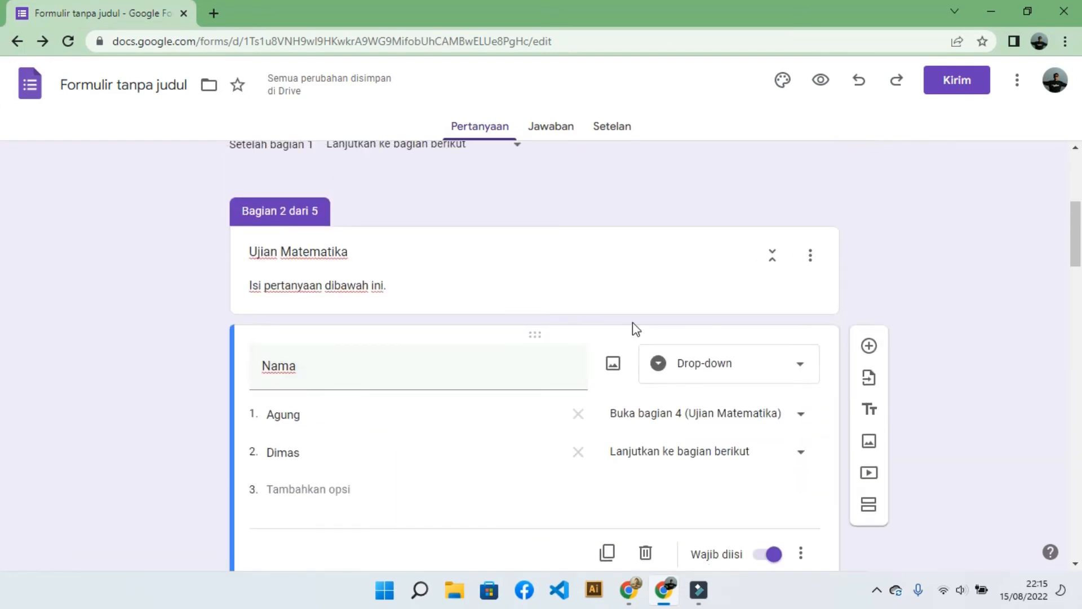
pyautogui.scroll(-1, 635, 329)
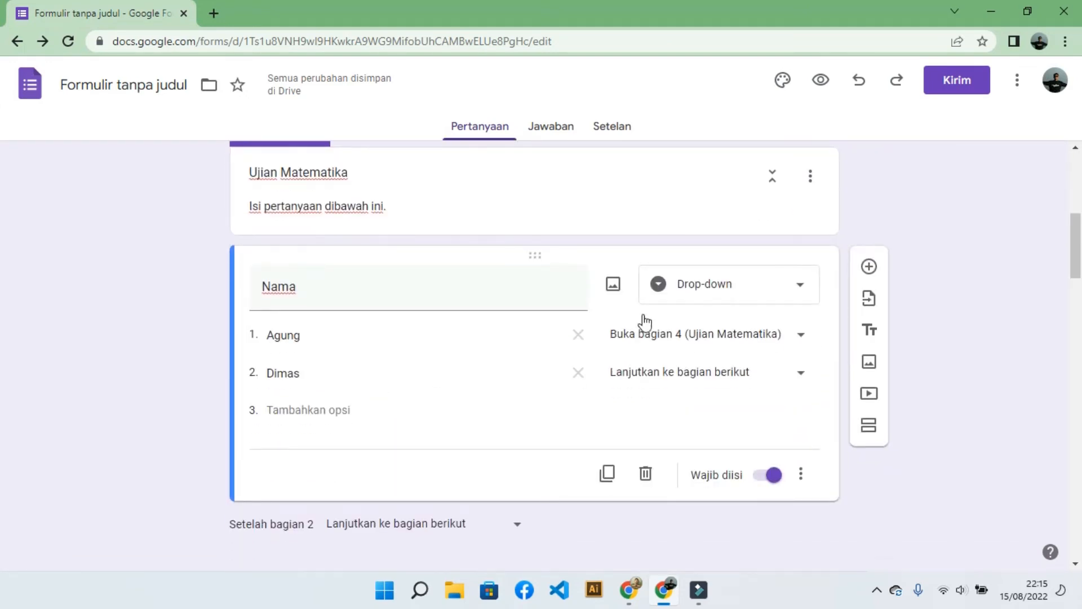
pyautogui.scroll(-1, 671, 304)
pyautogui.click(692, 294)
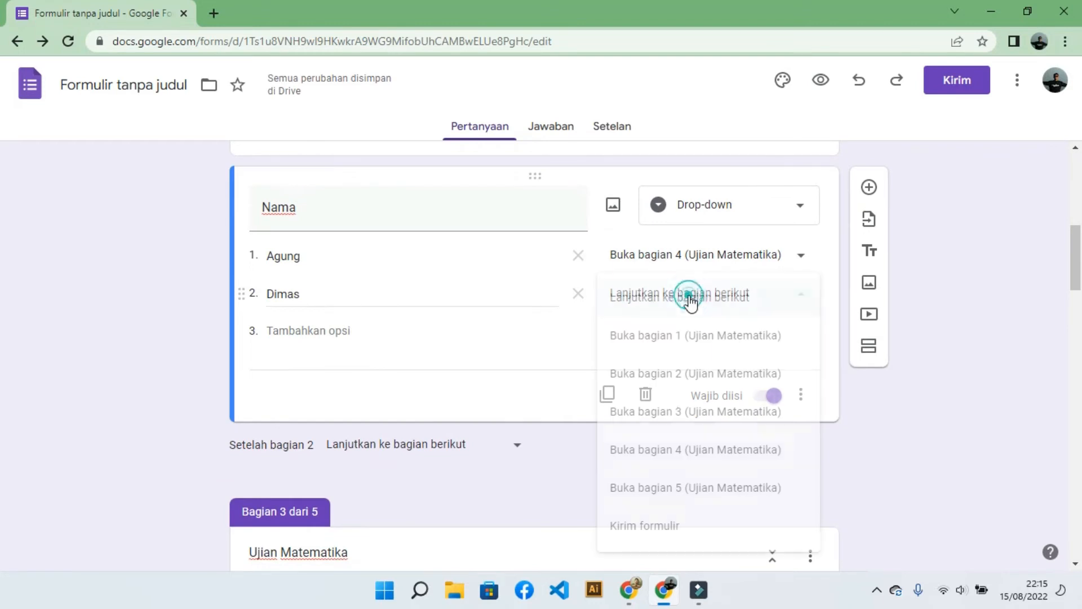
pyautogui.click(674, 437)
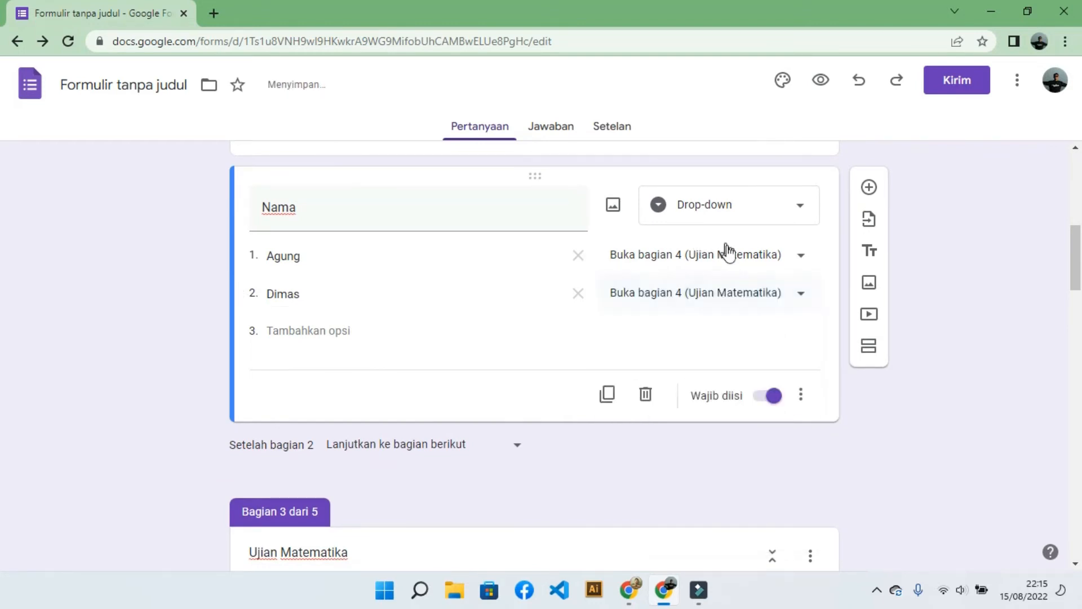
# Enable answer-based section branching for the "Nama" drop-down in section 3 and route its first name option to section 4 (Ujian Matematika).
pyautogui.scroll(-4, 722, 264)
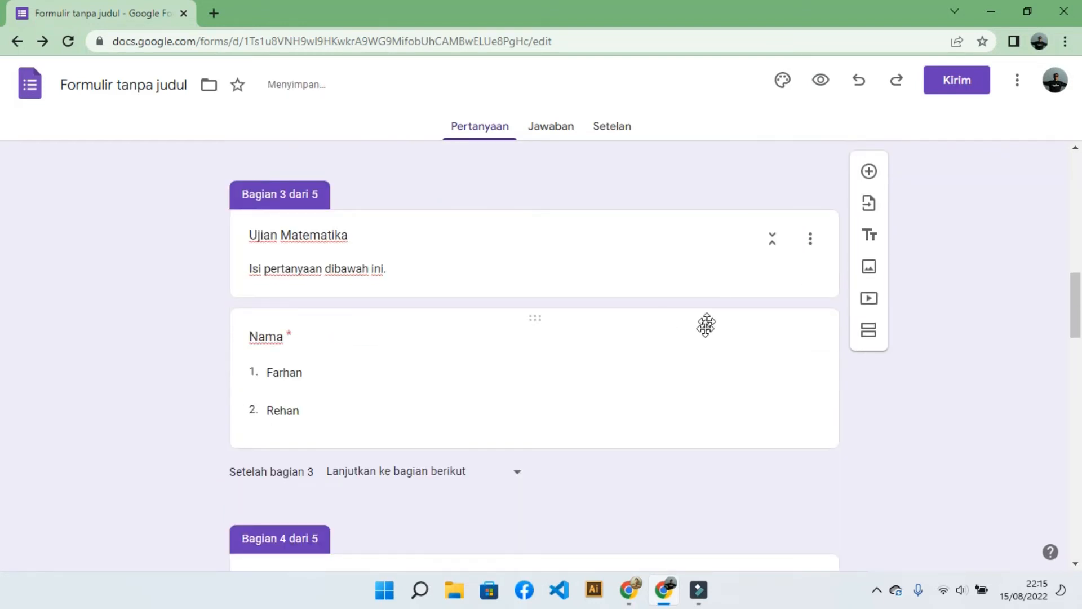
pyautogui.click(705, 324)
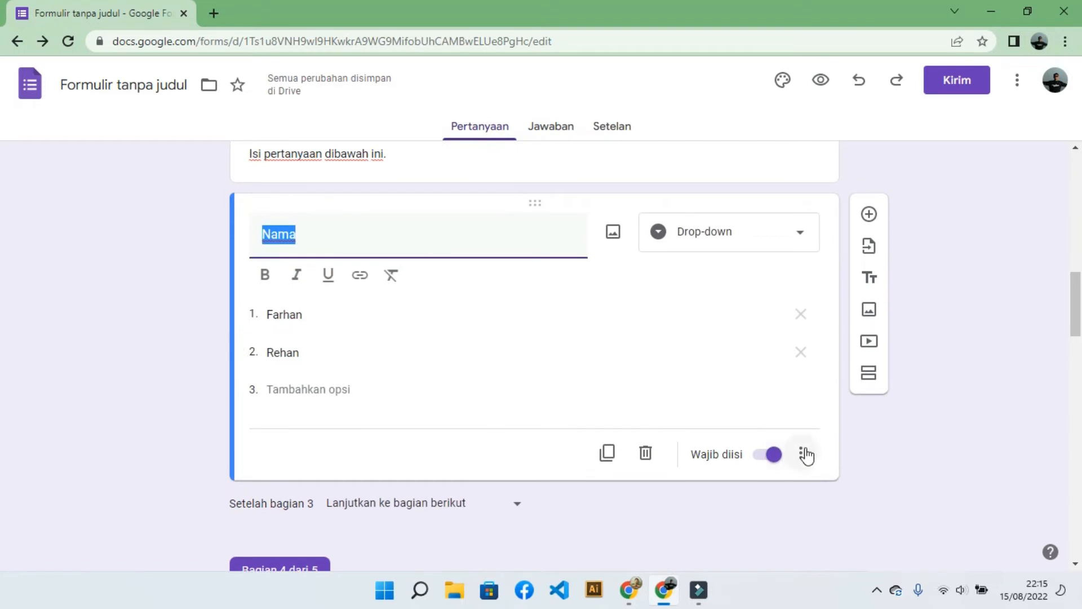
pyautogui.click(804, 454)
pyautogui.click(832, 478)
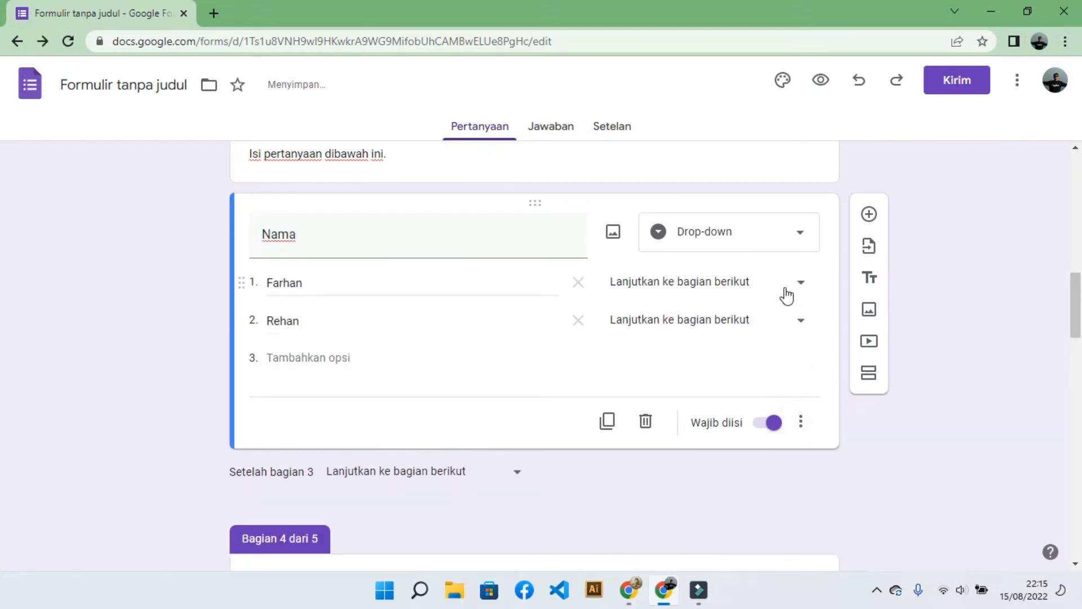
pyautogui.click(787, 295)
pyautogui.click(702, 446)
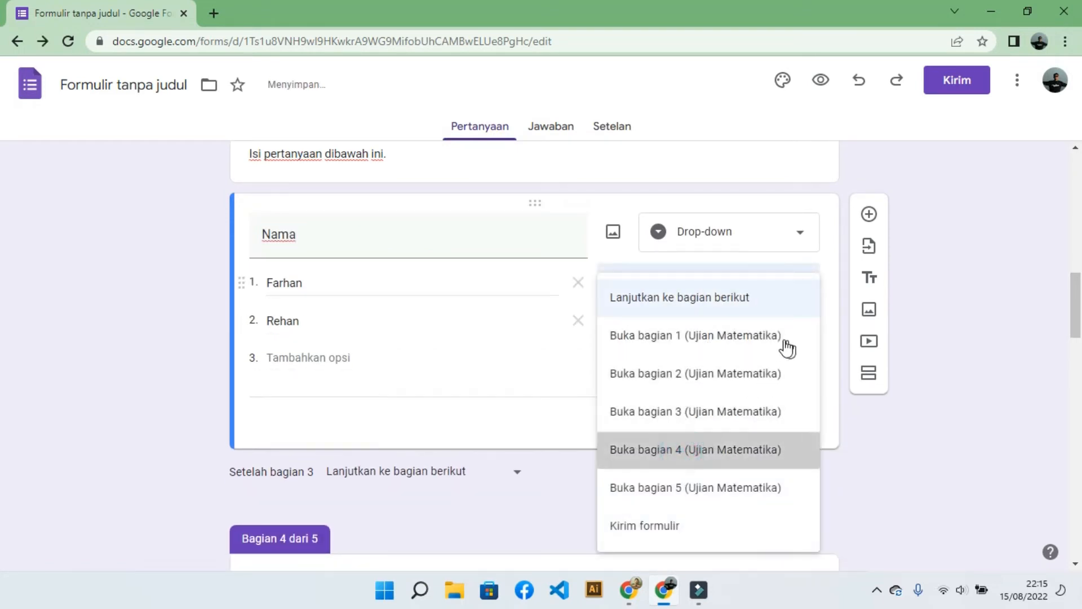
# Route the second name option of section 3's "Nama" drop-down to section 4 (Ujian Matematika).
pyautogui.click(763, 321)
pyautogui.click(717, 449)
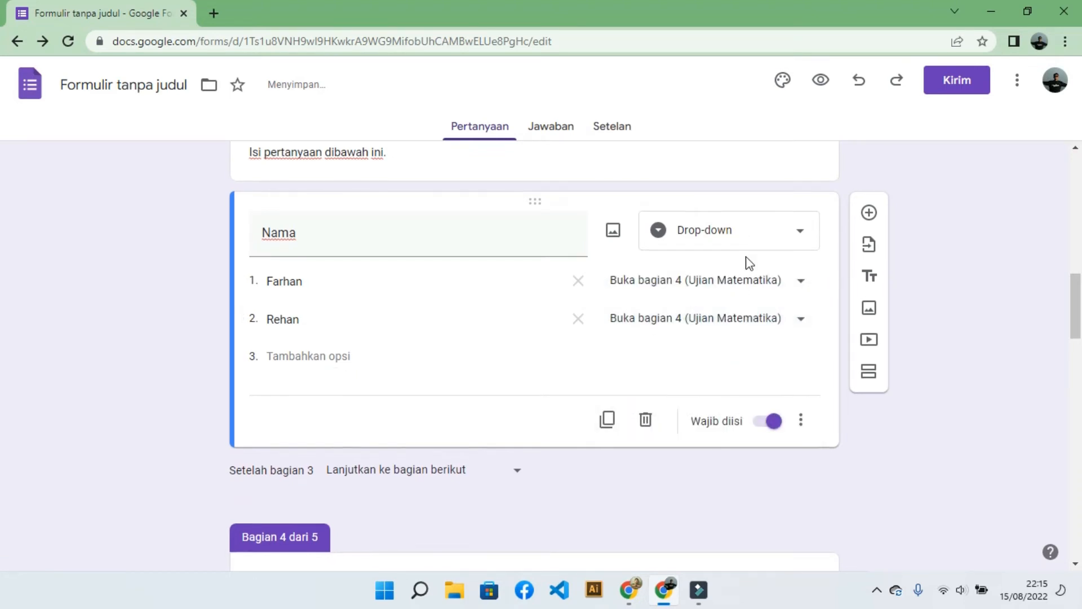
# Review the order of the form's sections, the questions in section 4 and where section 5 begins.
pyautogui.scroll(8, 747, 257)
pyautogui.scroll(-10, 747, 256)
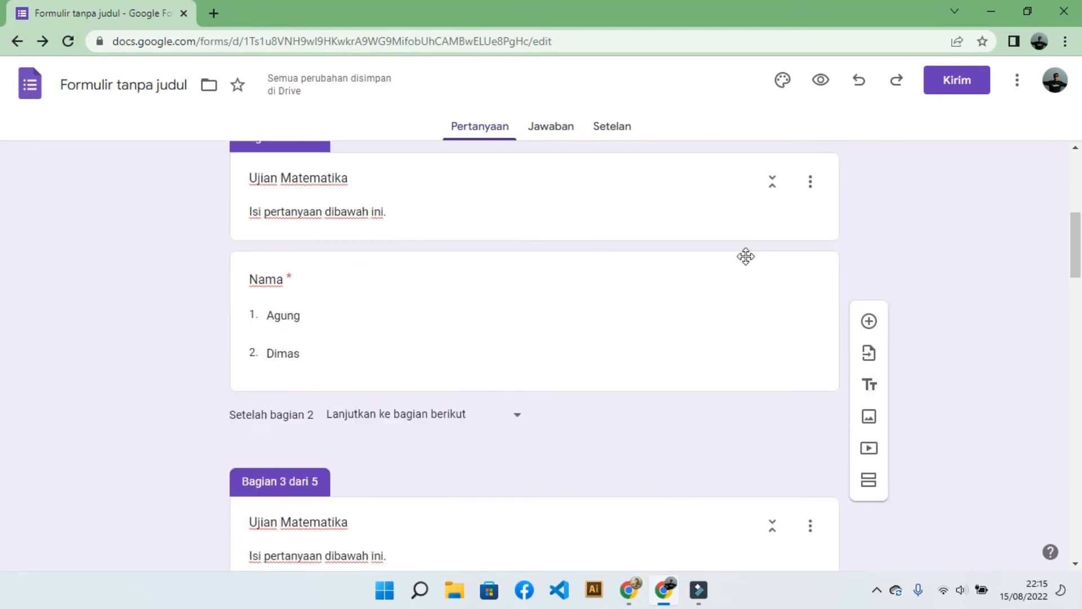
pyautogui.scroll(-1, 750, 262)
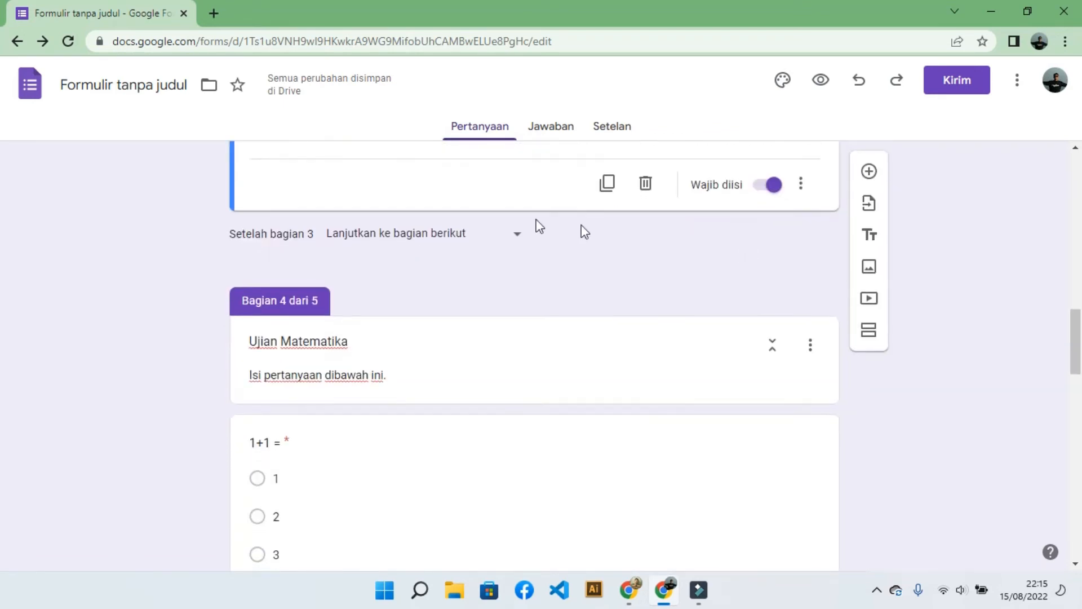
pyautogui.scroll(-3, 395, 298)
pyautogui.click(398, 352)
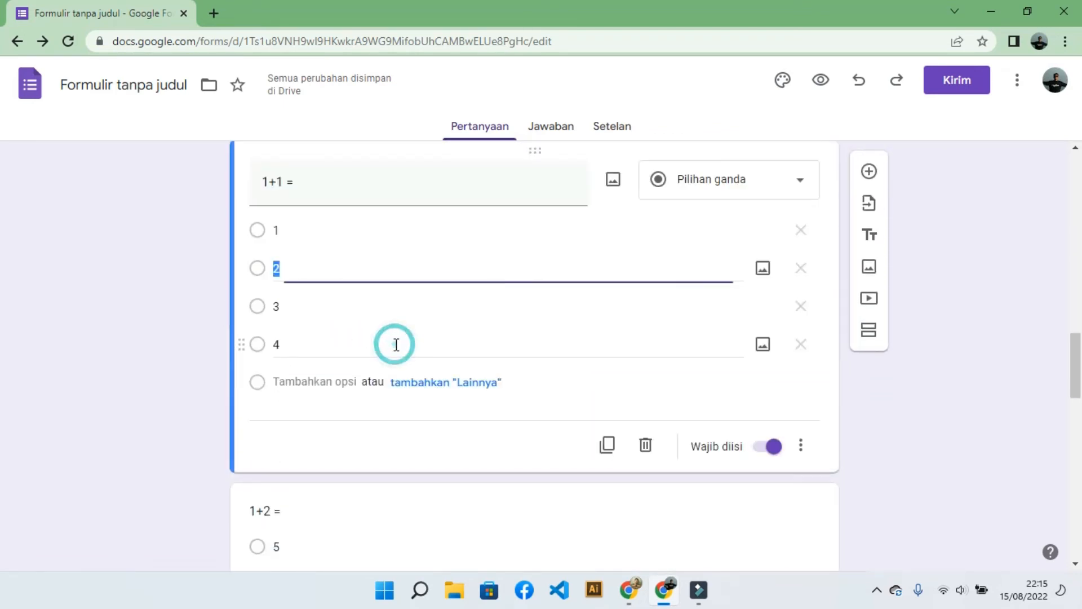
pyautogui.scroll(2, 326, 304)
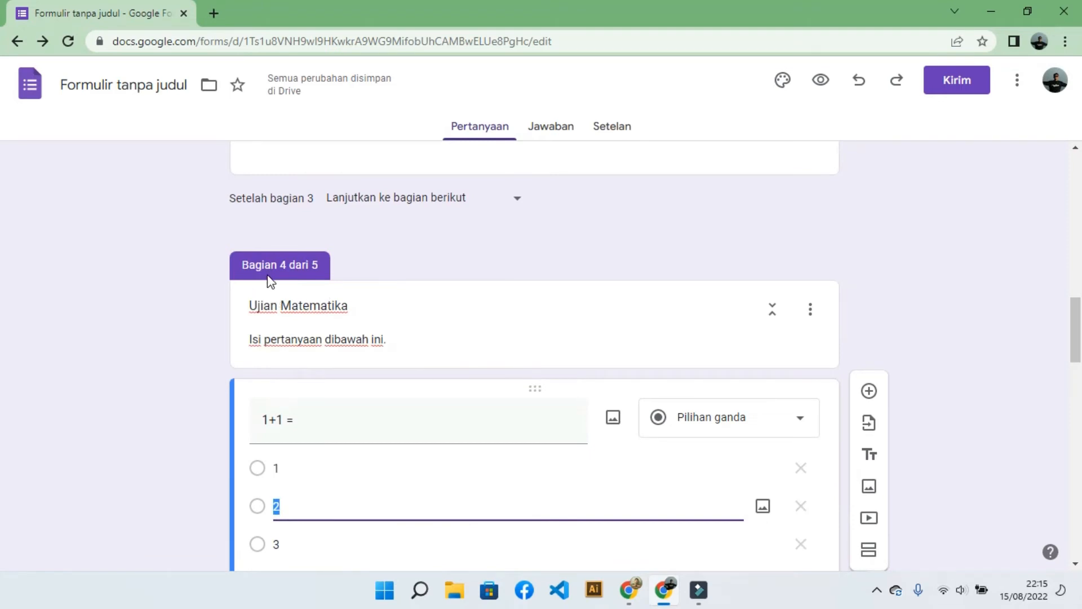
pyautogui.scroll(-4, 269, 279)
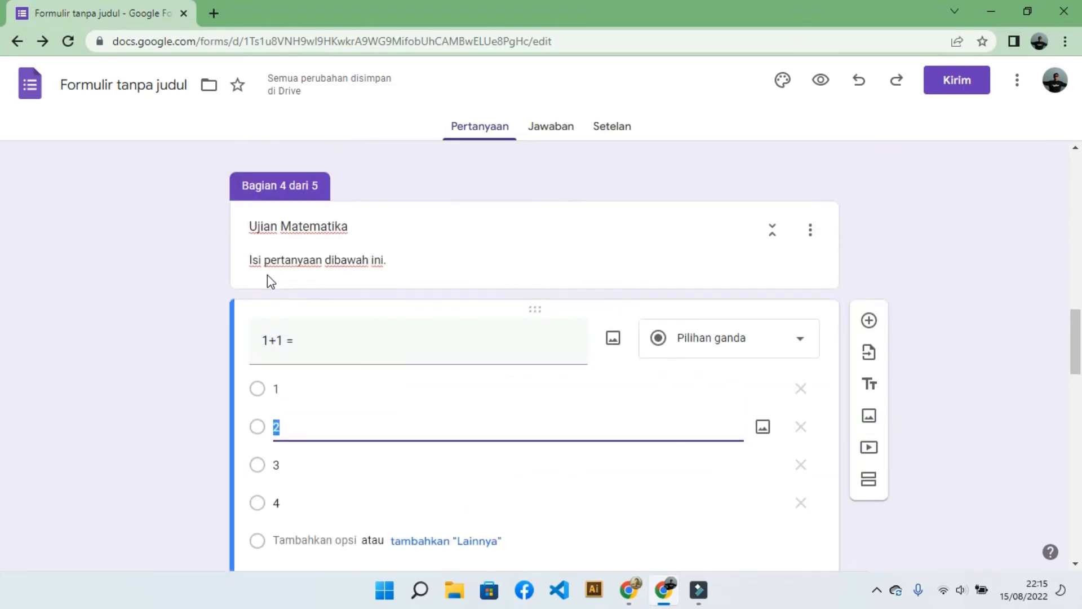
pyautogui.scroll(-6, 267, 275)
pyautogui.scroll(-5, 303, 304)
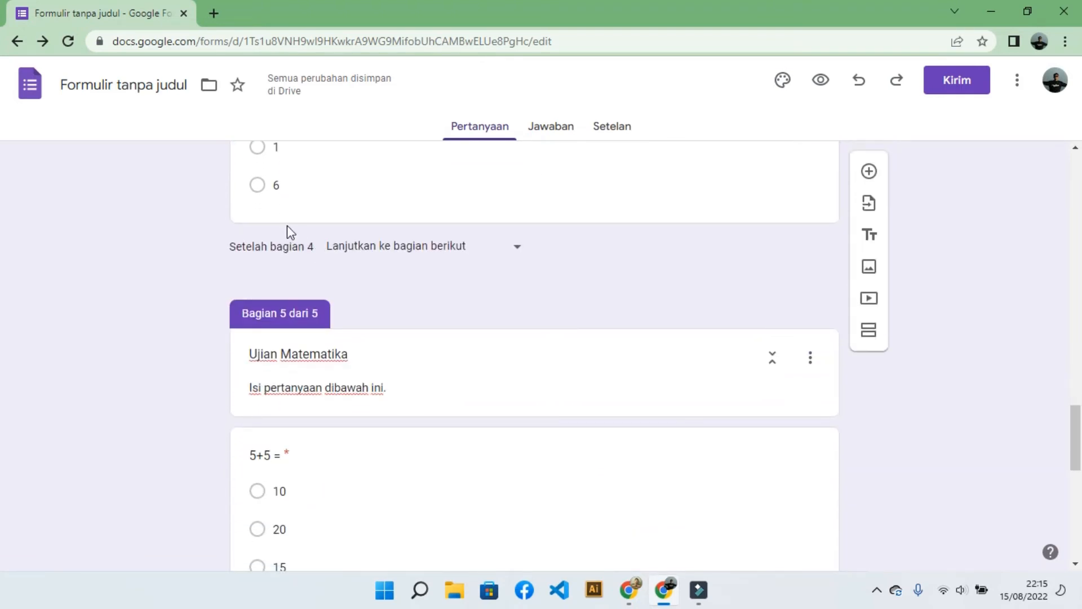
pyautogui.scroll(-1, 251, 273)
pyautogui.scroll(5, 255, 271)
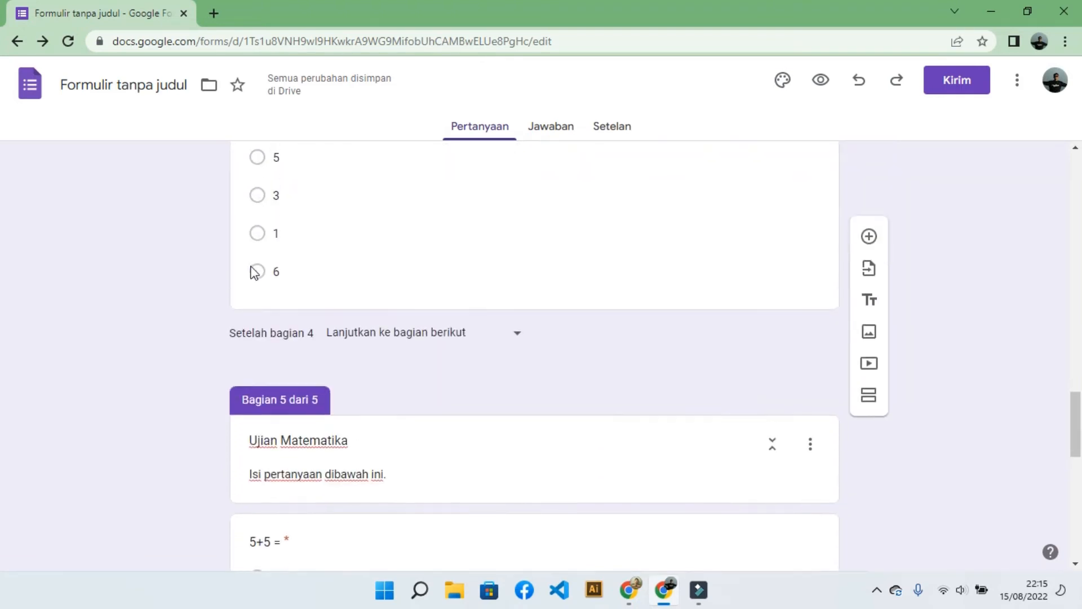
pyautogui.scroll(-1, 361, 332)
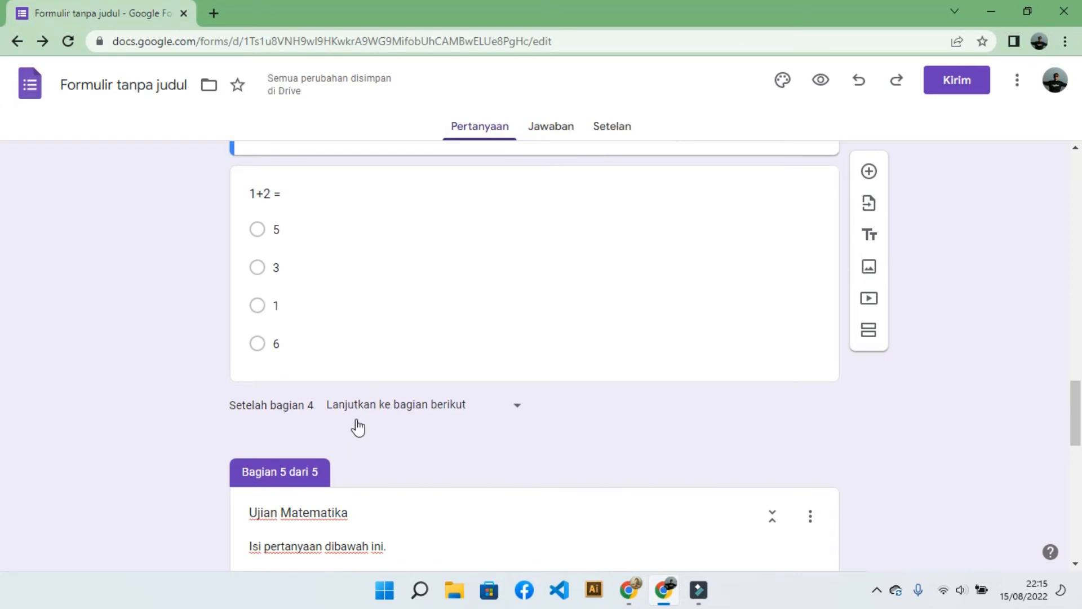
pyautogui.scroll(6, 367, 415)
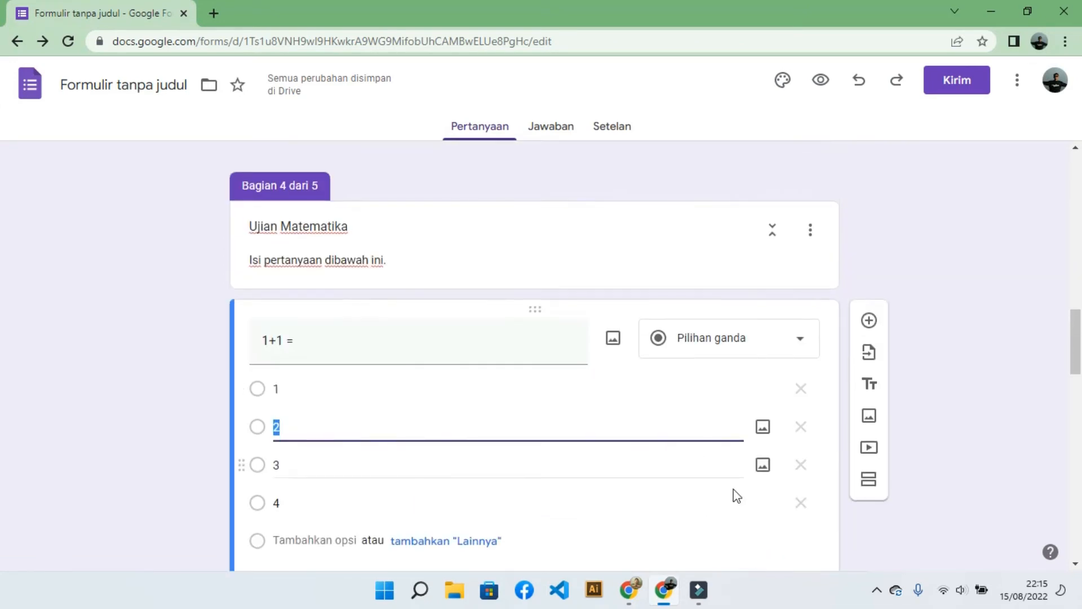
pyautogui.scroll(-1, 721, 440)
pyautogui.scroll(-1, 868, 483)
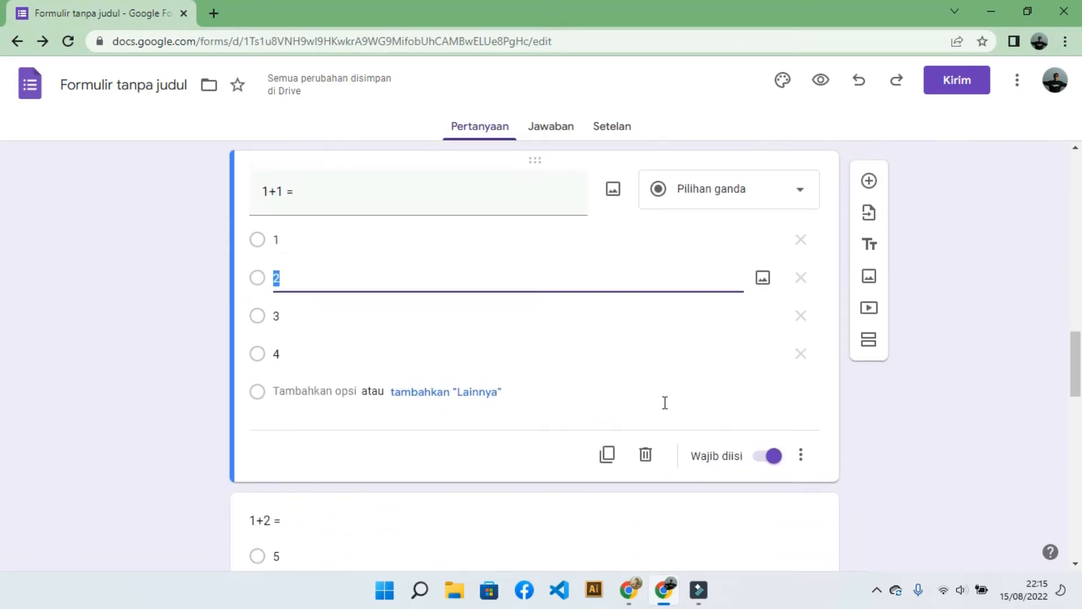
pyautogui.scroll(2, 406, 302)
pyautogui.scroll(-1, 402, 271)
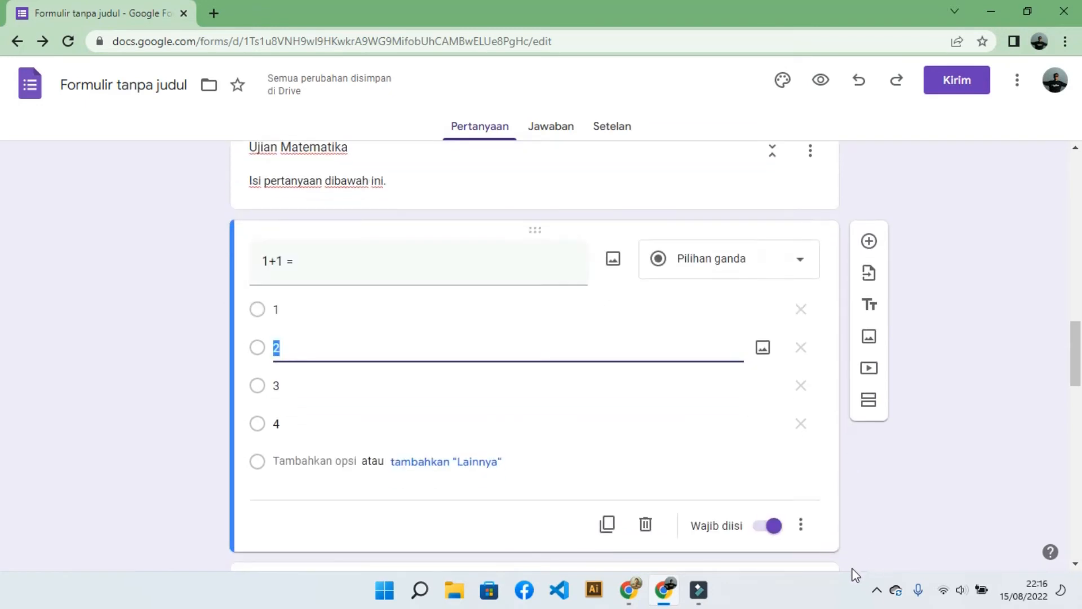
# Enable answer-based section branching for the "1+1 =" question and route all four options to section 5 (Ujian Matematika).
pyautogui.click(815, 535)
pyautogui.click(857, 484)
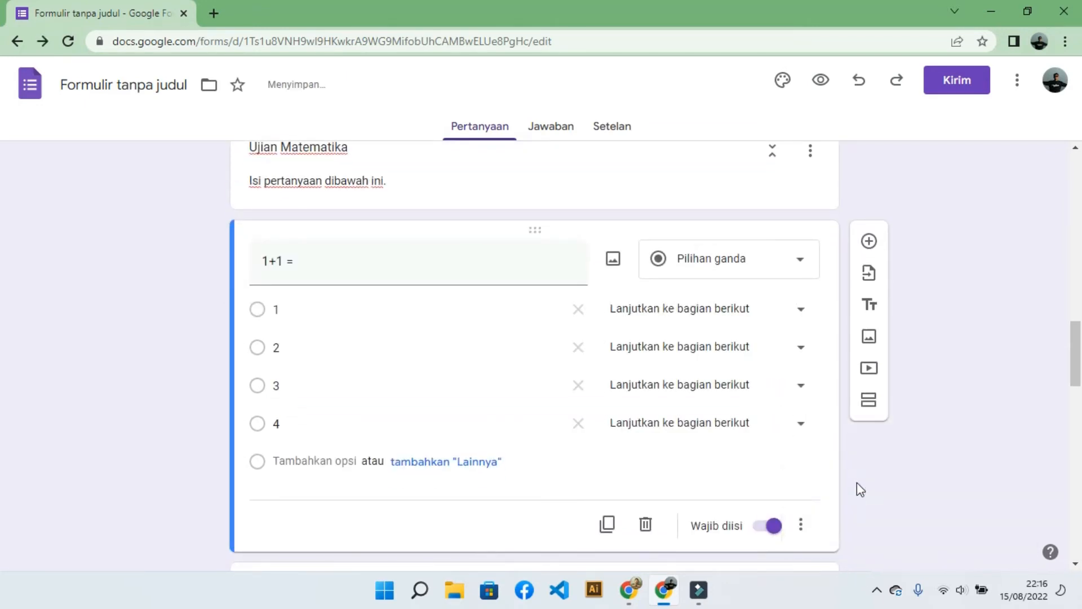
pyautogui.click(797, 311)
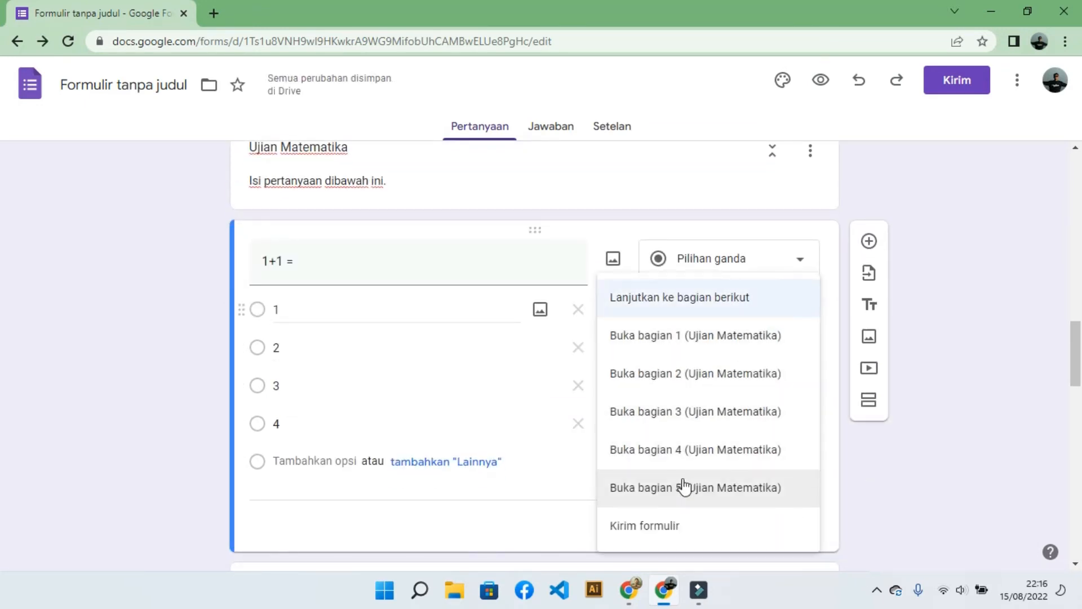
pyautogui.click(682, 487)
pyautogui.click(743, 343)
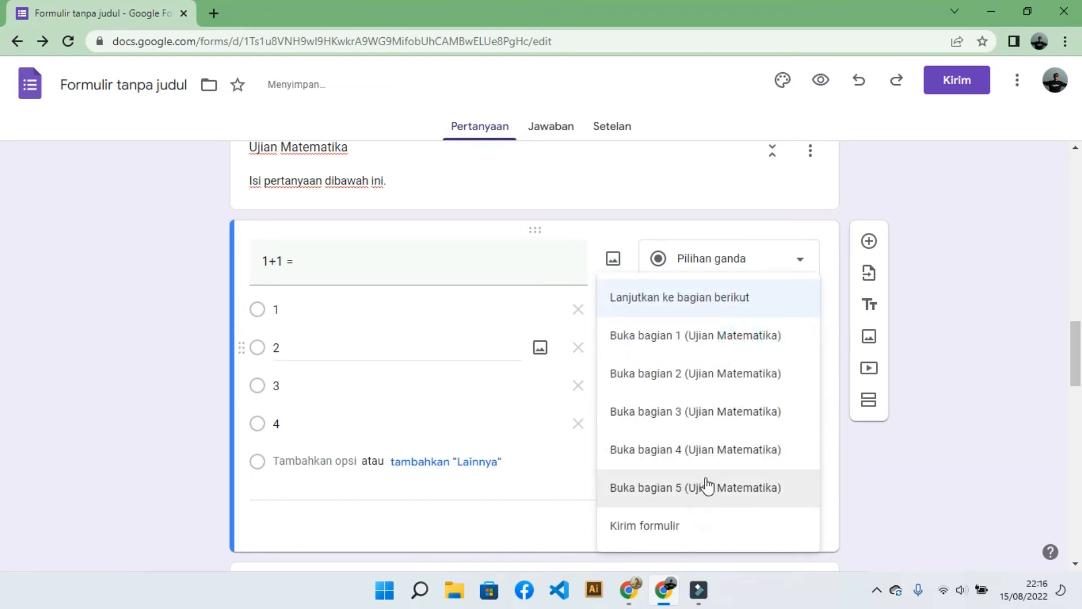
pyautogui.click(704, 485)
pyautogui.click(743, 385)
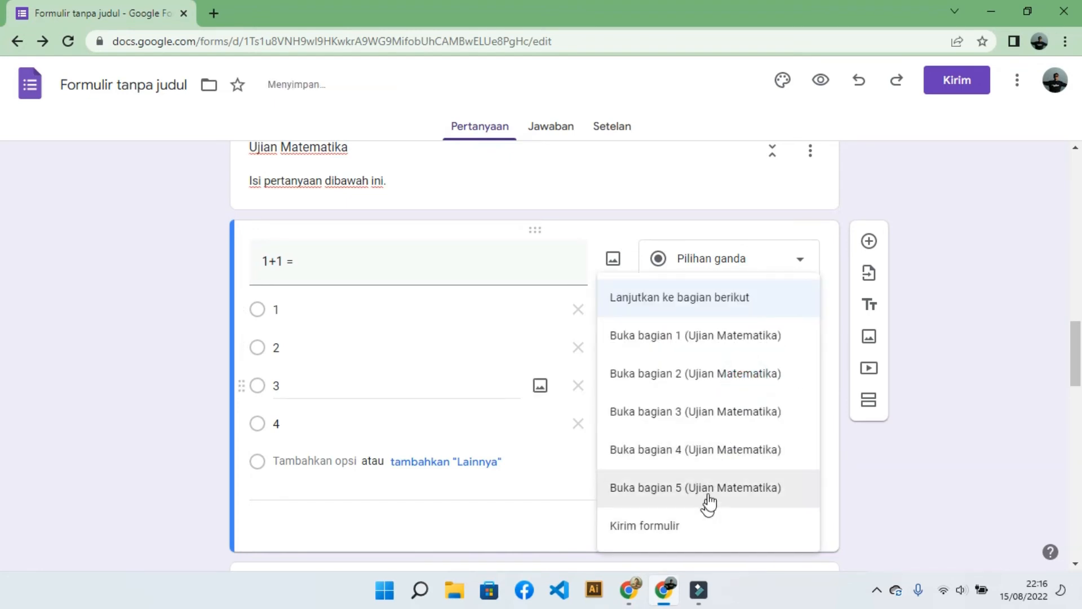
pyautogui.click(709, 494)
pyautogui.click(716, 426)
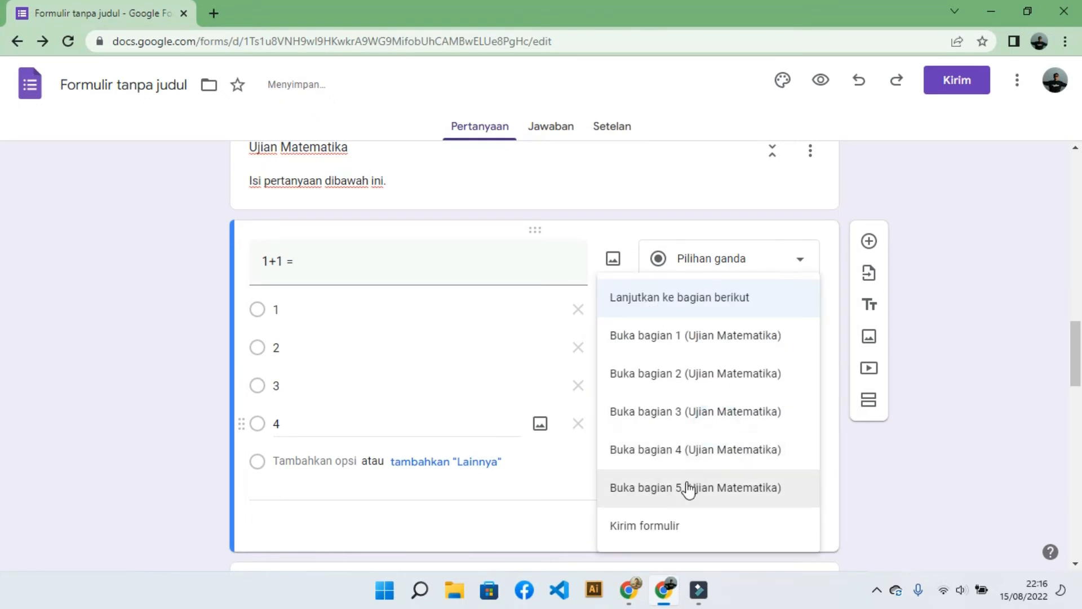
pyautogui.click(689, 488)
# Make the "1+2 =" question required and check the section routing of the "1+1 =" options.
pyautogui.scroll(-5, 809, 330)
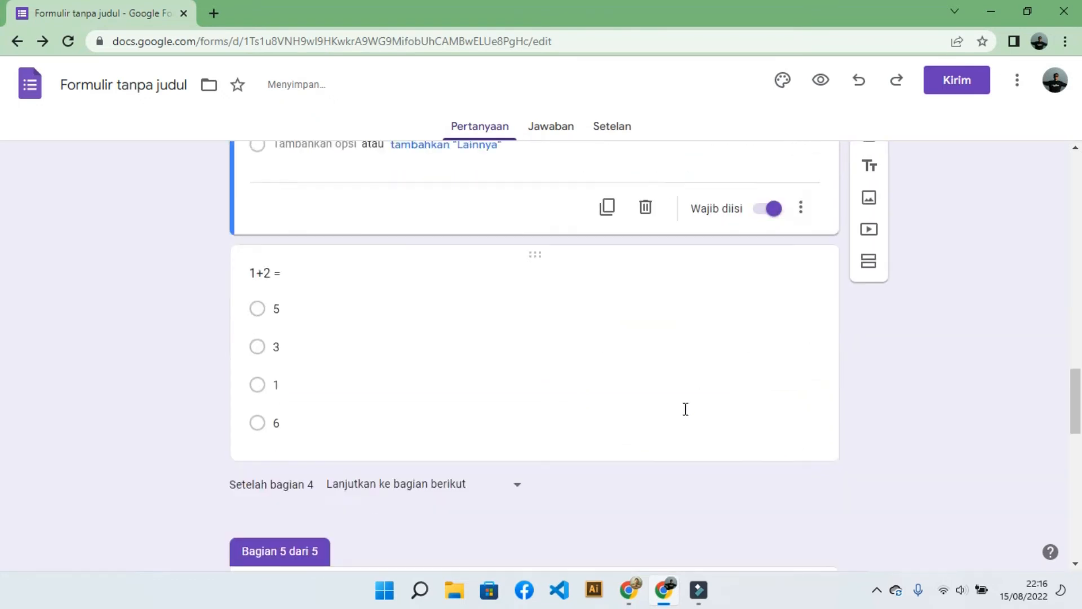
pyautogui.click(686, 408)
pyautogui.click(771, 435)
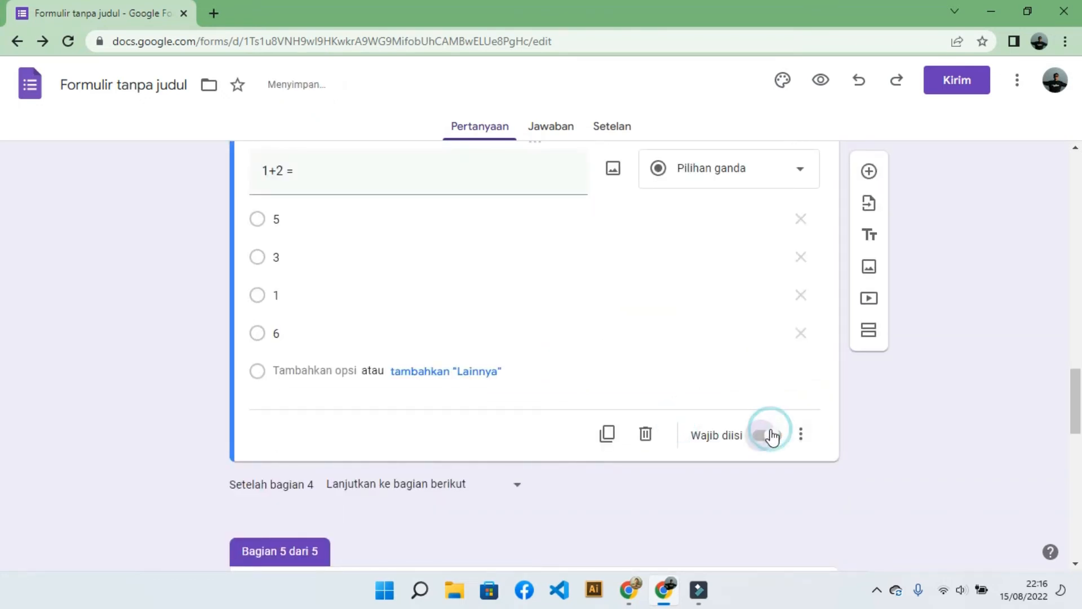
pyautogui.scroll(4, 768, 435)
pyautogui.click(744, 286)
pyautogui.scroll(-2, 745, 290)
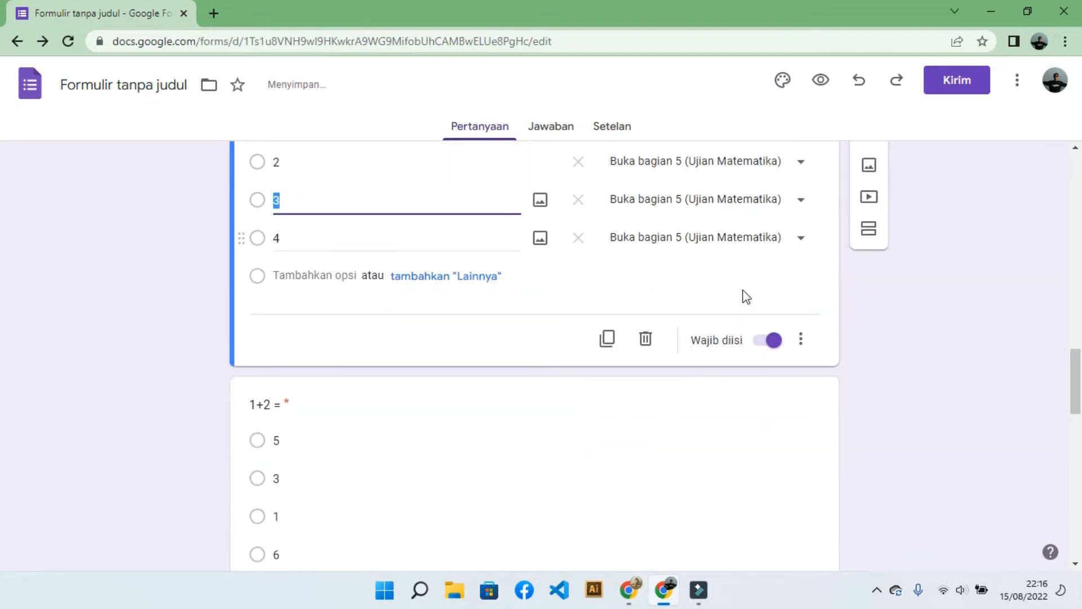
# Enable section branching based on the answer for the "1+2 =" question in section 4.
pyautogui.scroll(-4, 746, 296)
pyautogui.click(729, 302)
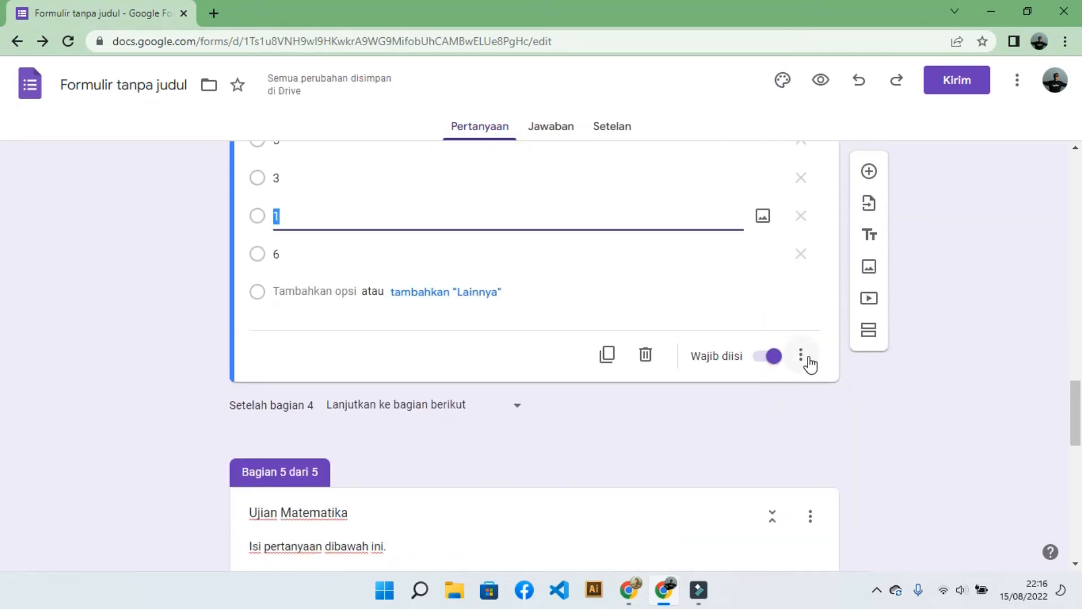
pyautogui.click(809, 360)
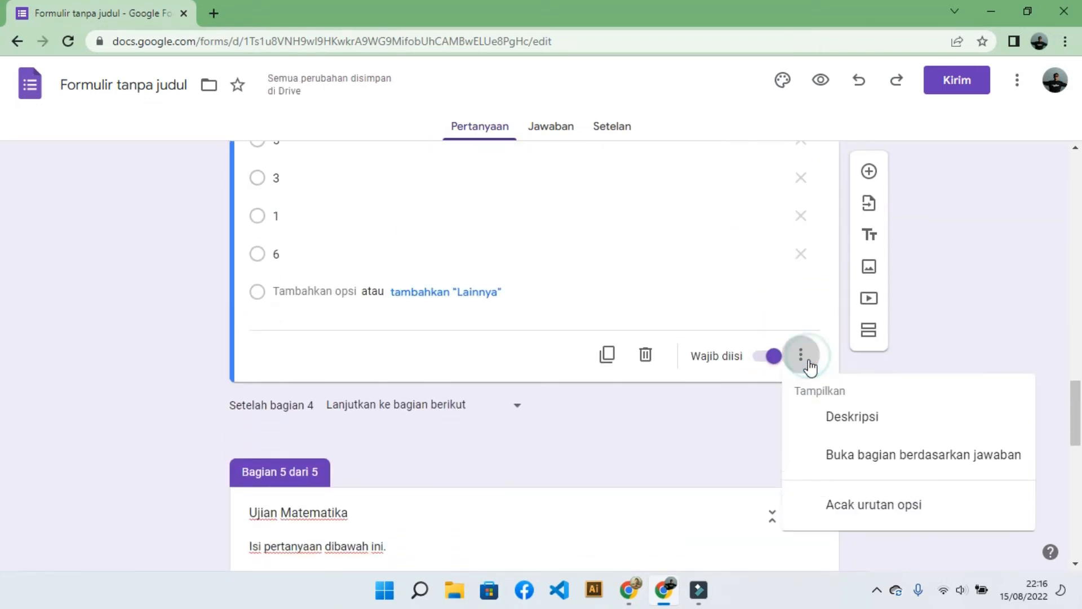
pyautogui.click(832, 460)
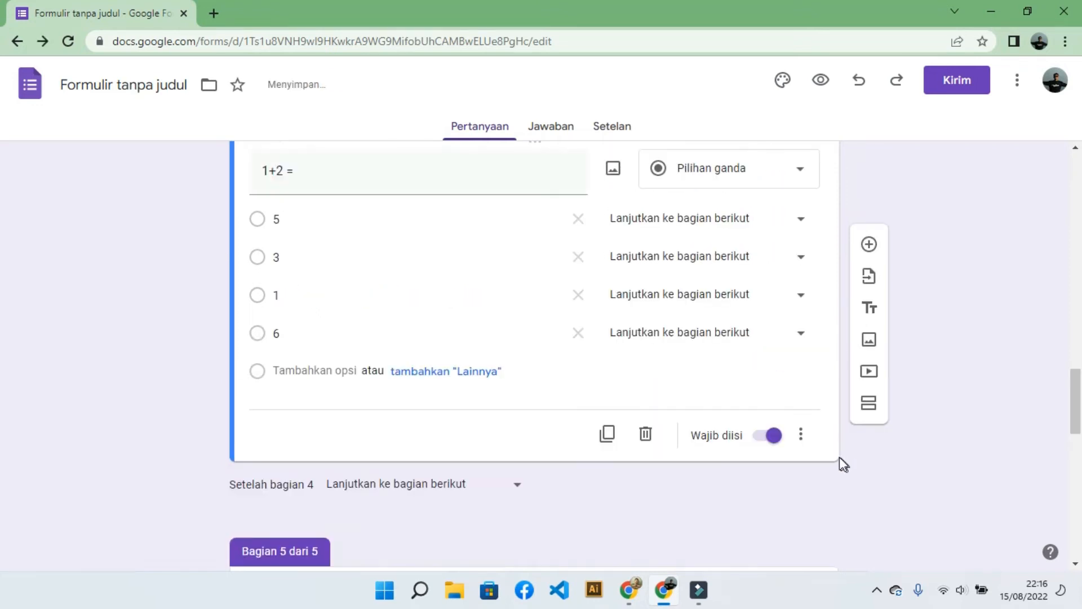
# Route all four answer options of the "1+2 =" question to section 5 (Ujian Matematika).
pyautogui.scroll(1, 769, 318)
pyautogui.click(772, 305)
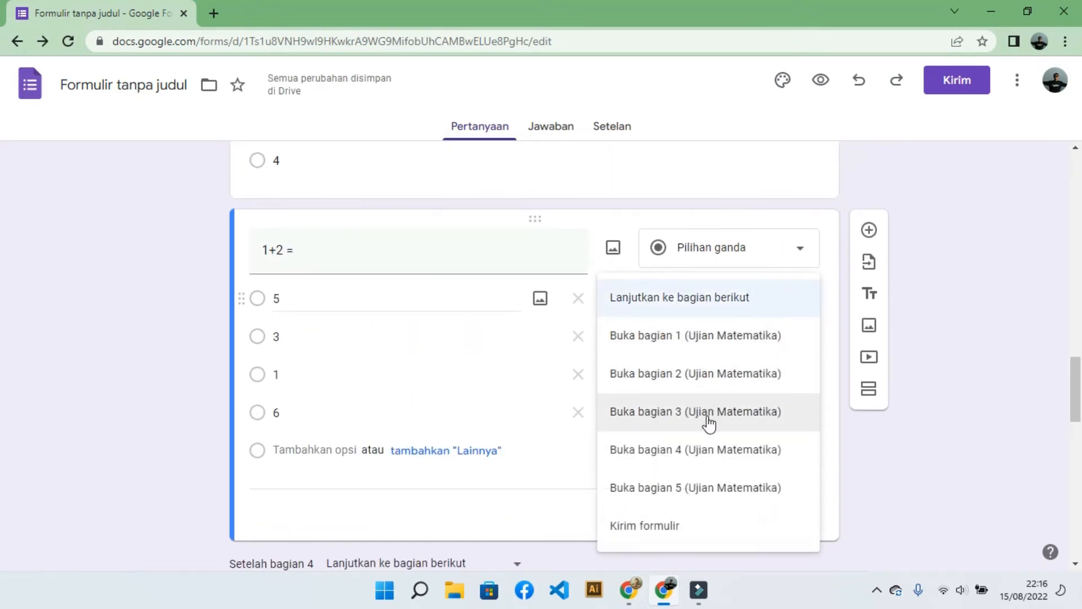
pyautogui.click(703, 482)
pyautogui.click(725, 341)
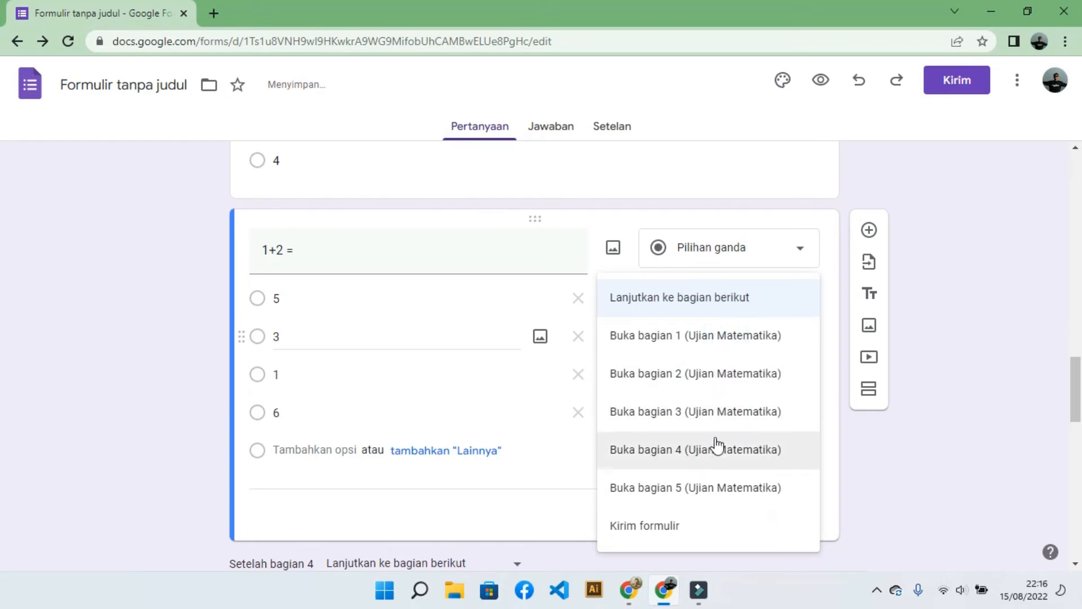
pyautogui.click(701, 488)
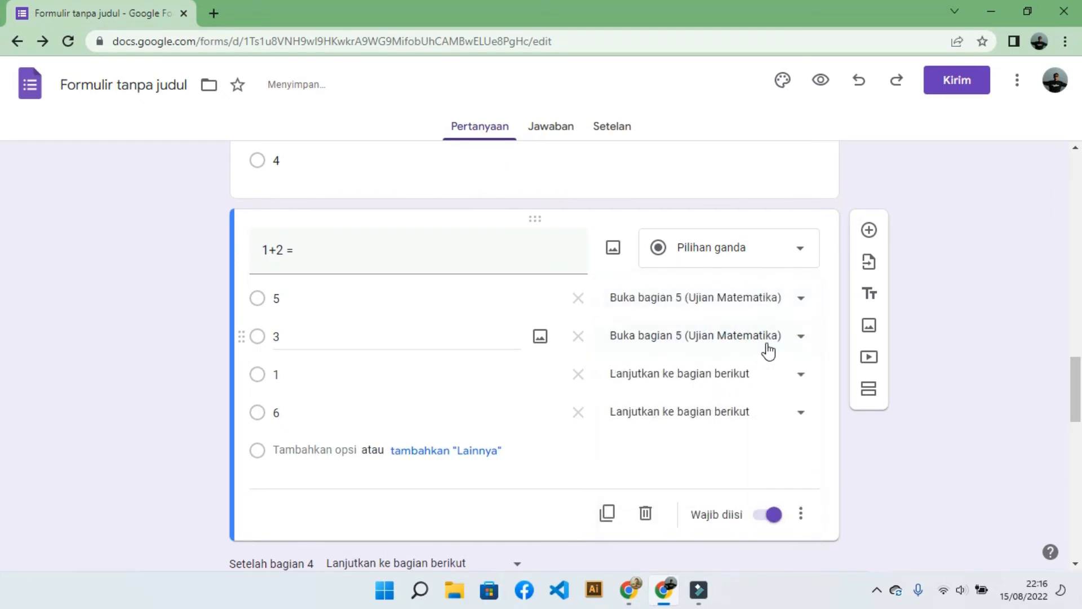
pyautogui.click(736, 377)
pyautogui.click(695, 500)
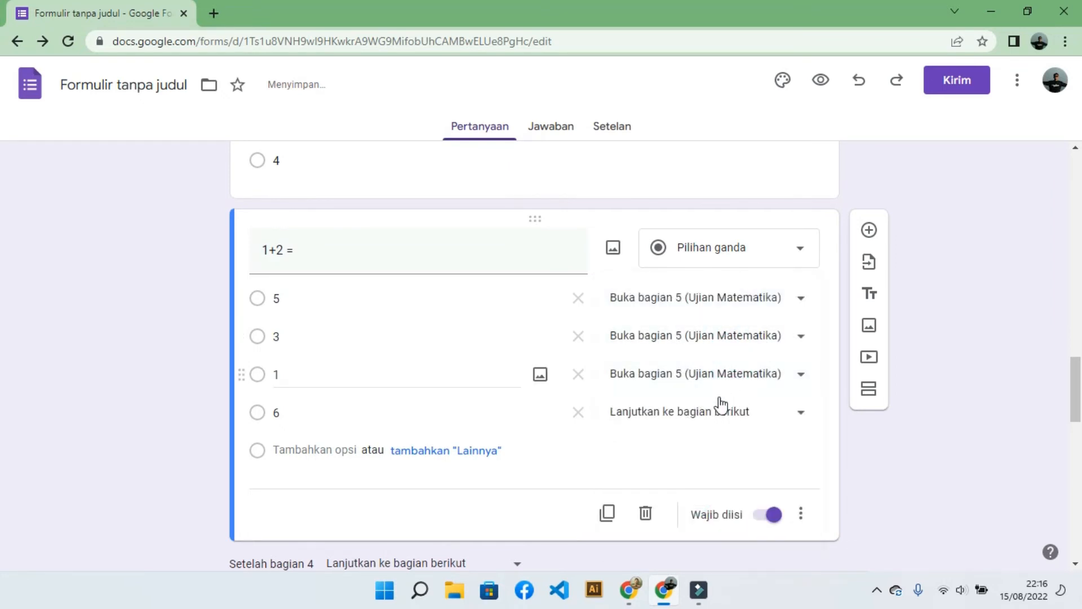
pyautogui.click(722, 403)
pyautogui.click(701, 488)
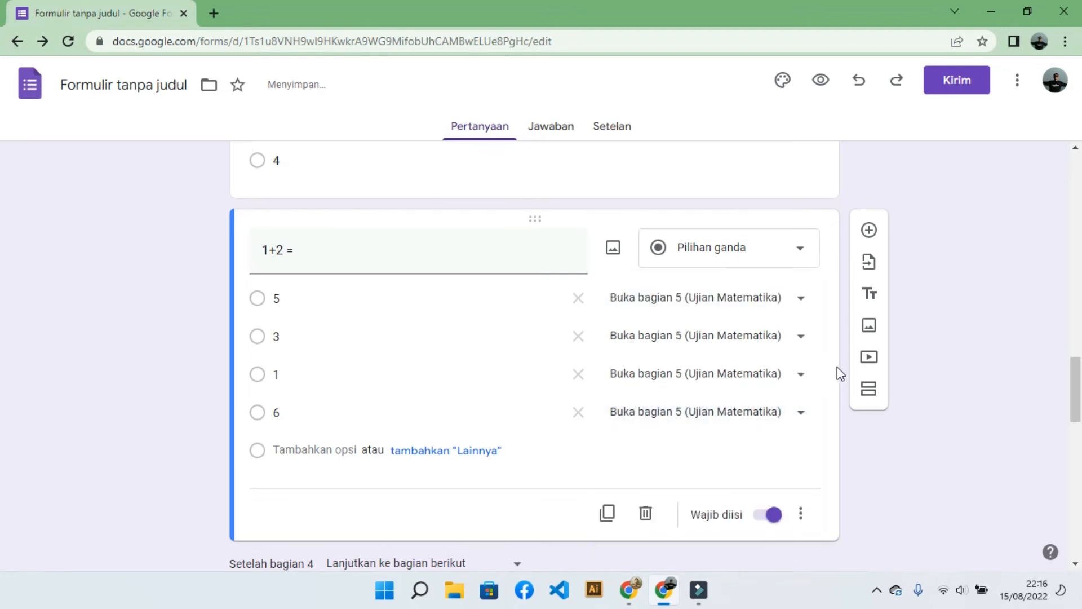
# Enable section branching based on the answer for the "5+5 =" question in section 5.
pyautogui.scroll(-5, 621, 321)
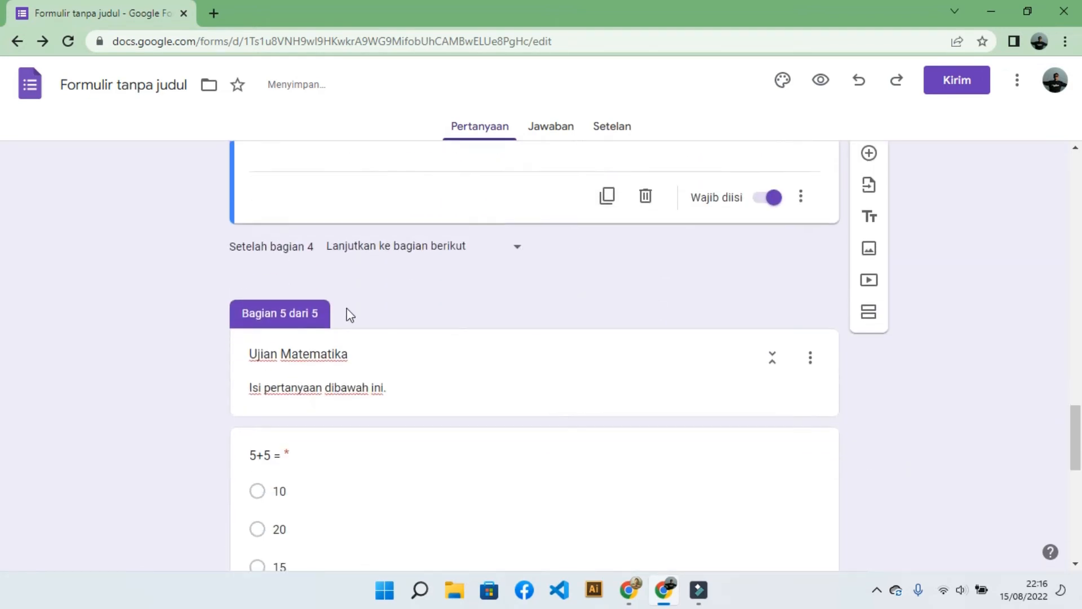
pyautogui.scroll(-1, 334, 302)
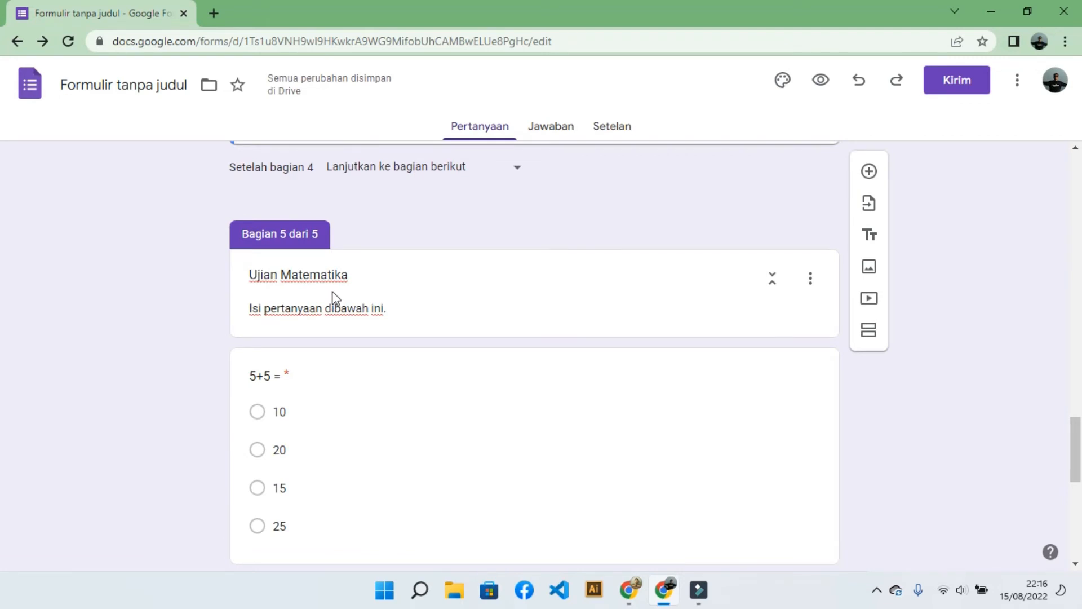
pyautogui.scroll(-5, 332, 291)
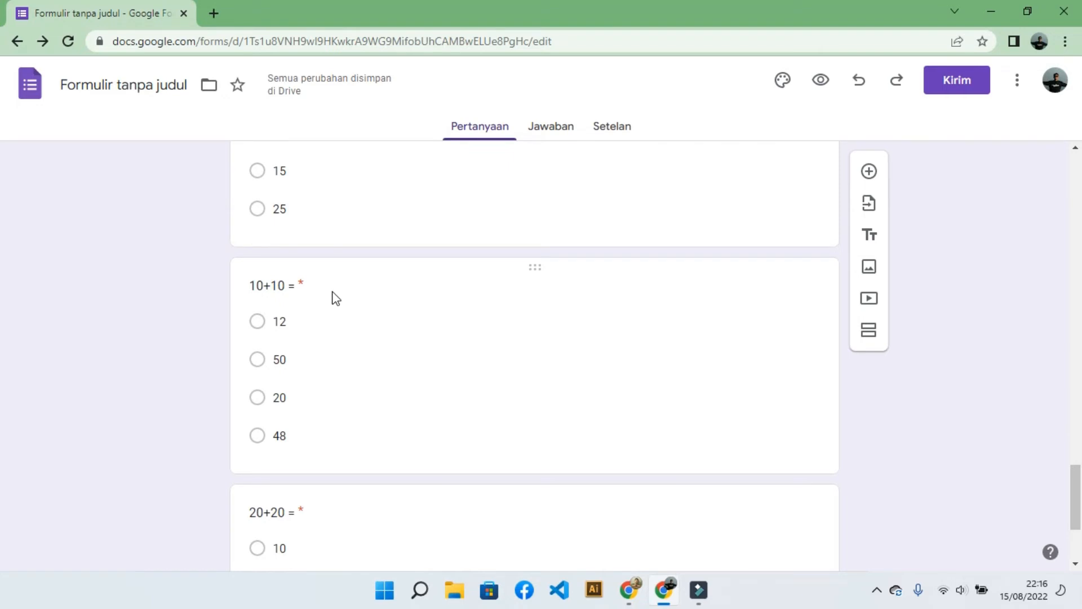
pyautogui.scroll(-3, 335, 298)
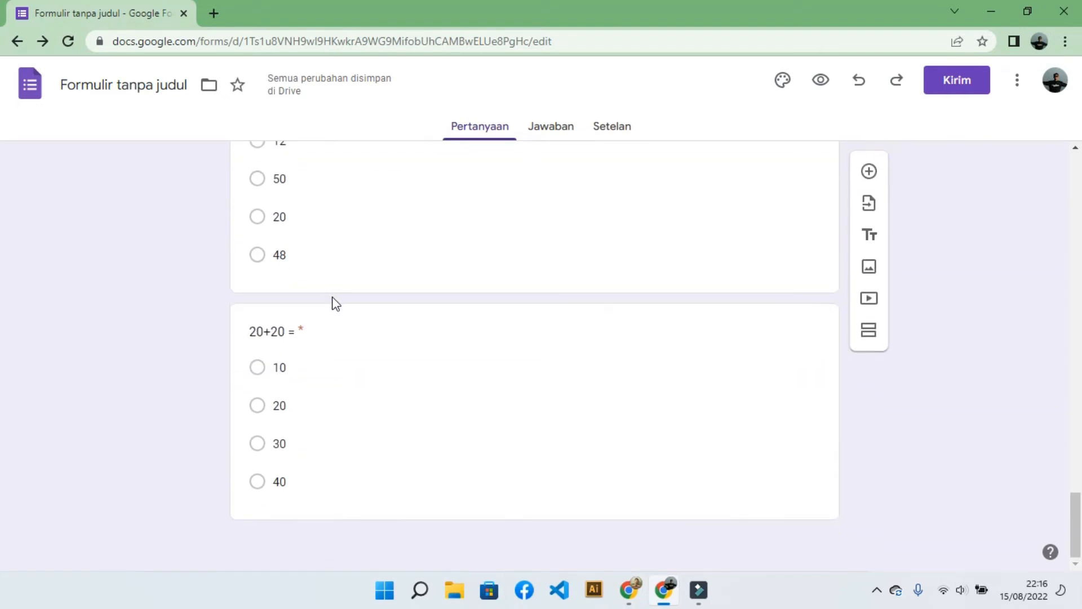
pyautogui.scroll(7, 335, 303)
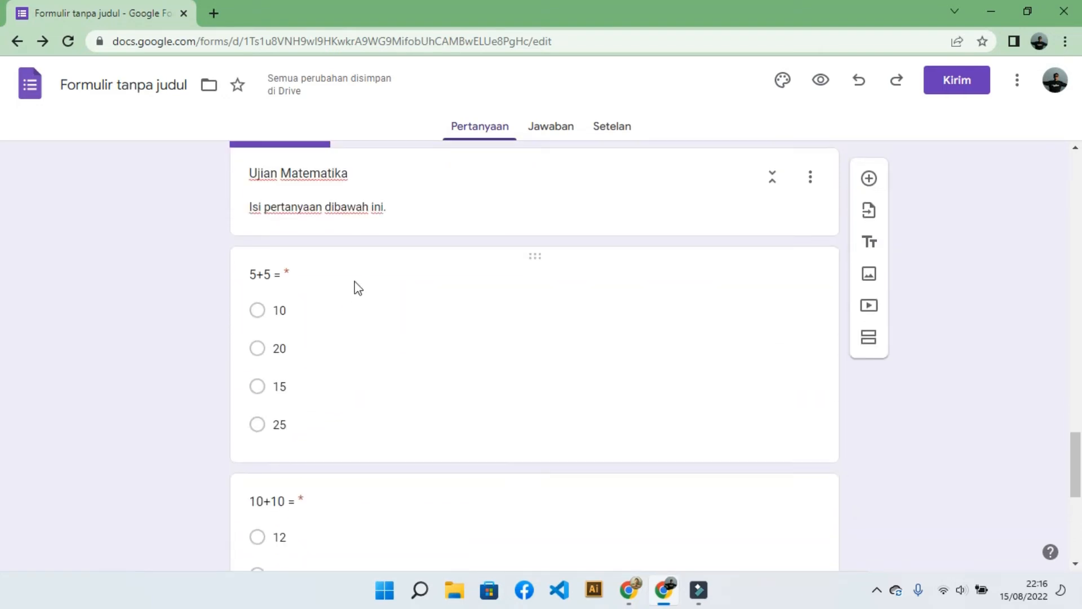
pyautogui.click(428, 310)
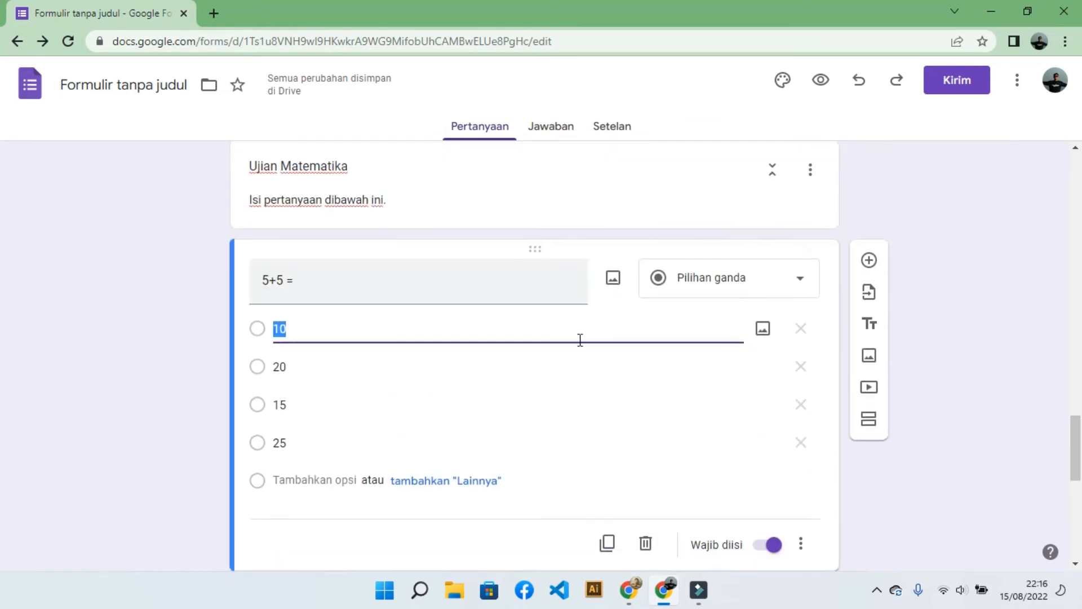
pyautogui.click(801, 516)
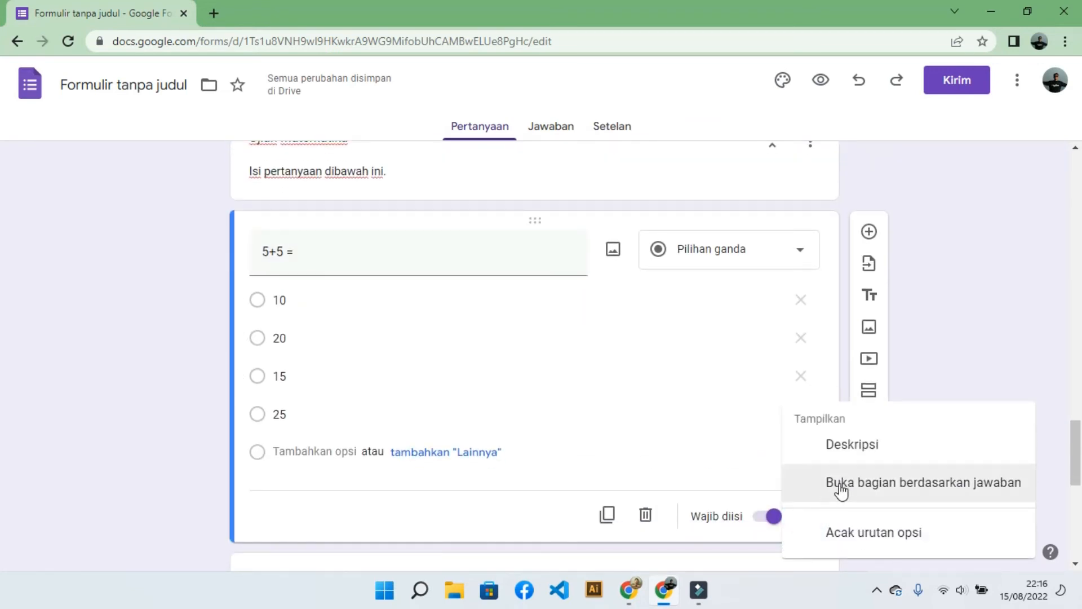
pyautogui.click(840, 484)
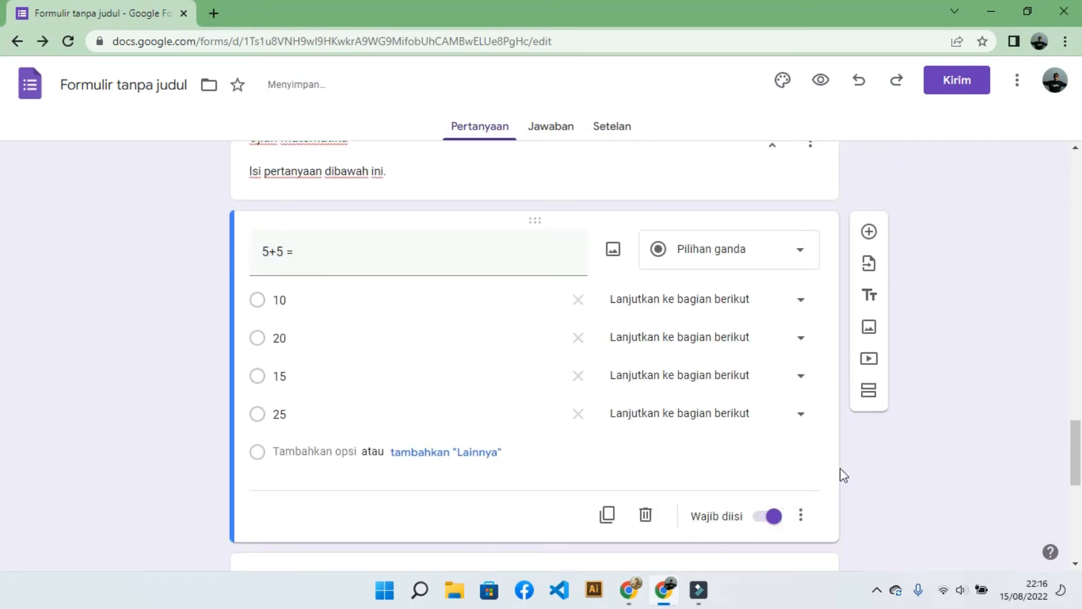
# Set all four answer options of the "5+5 =" question to submit the form (Kirim formulir).
pyautogui.click(715, 304)
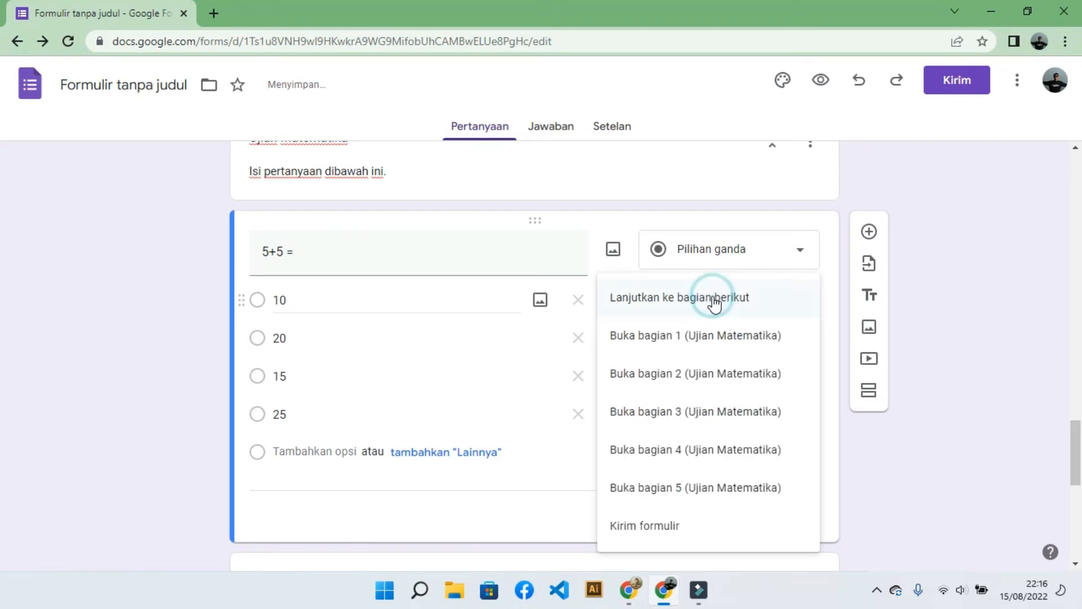
pyautogui.click(660, 514)
pyautogui.click(727, 341)
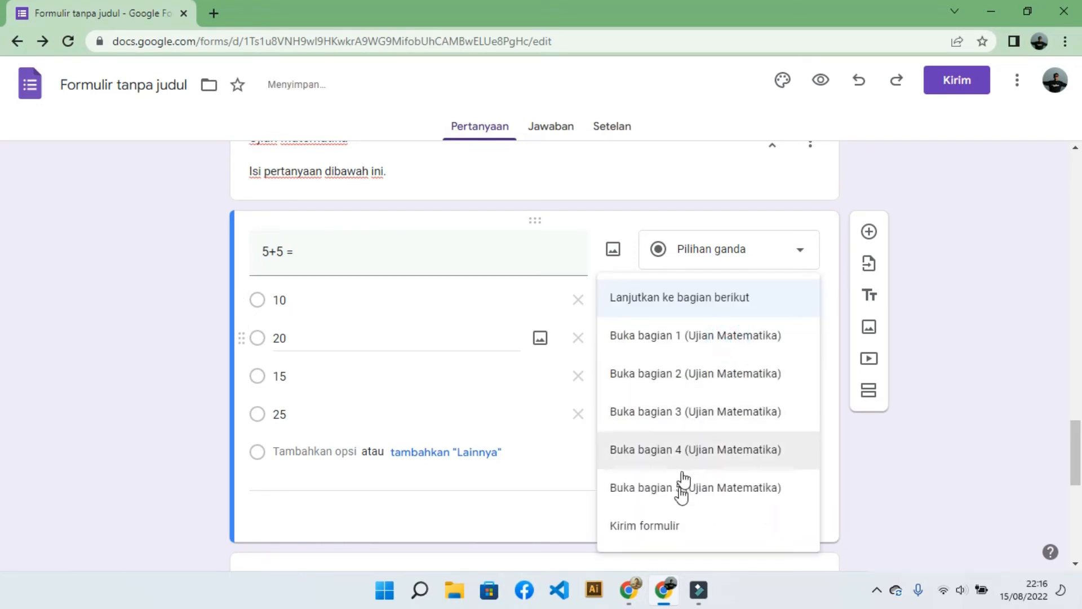
pyautogui.click(674, 518)
pyautogui.click(695, 391)
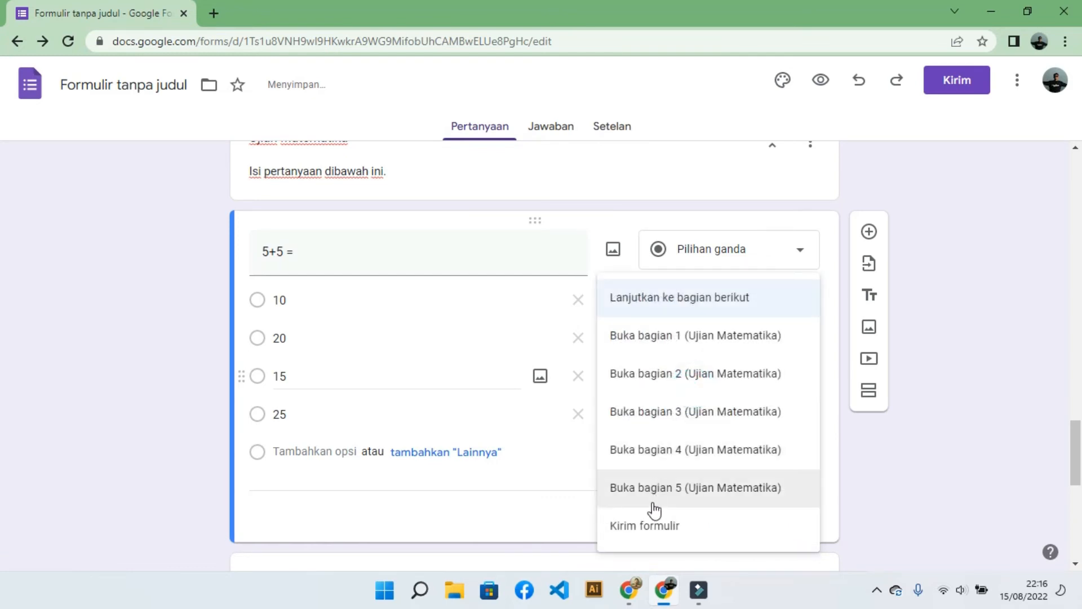
pyautogui.click(646, 517)
pyautogui.click(699, 410)
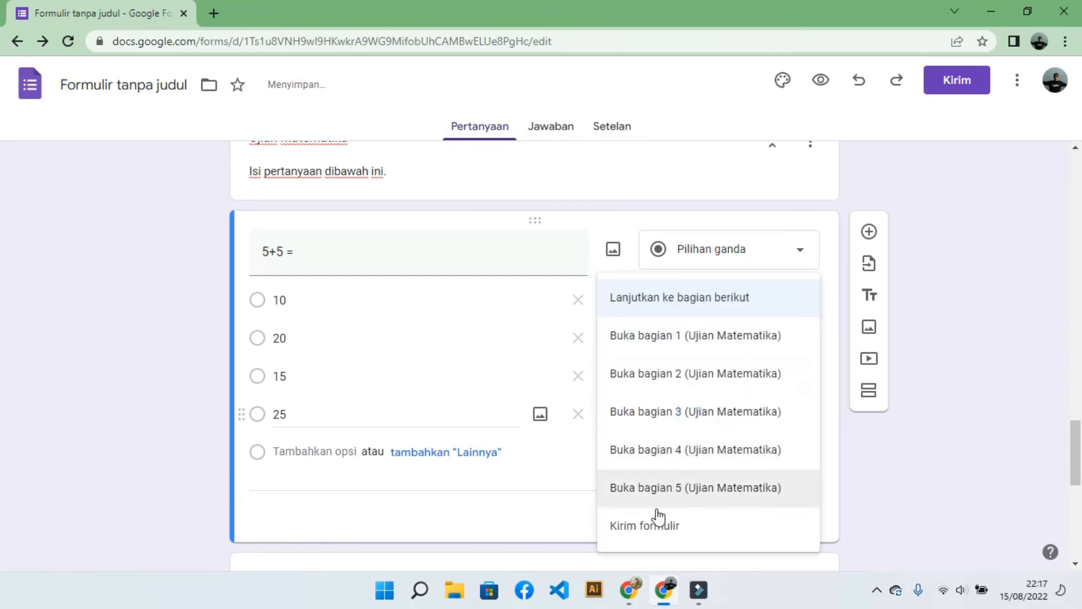
pyautogui.click(652, 523)
# Enable section branching based on the answer for the "10+10 =" question in section 5.
pyautogui.scroll(-4, 667, 492)
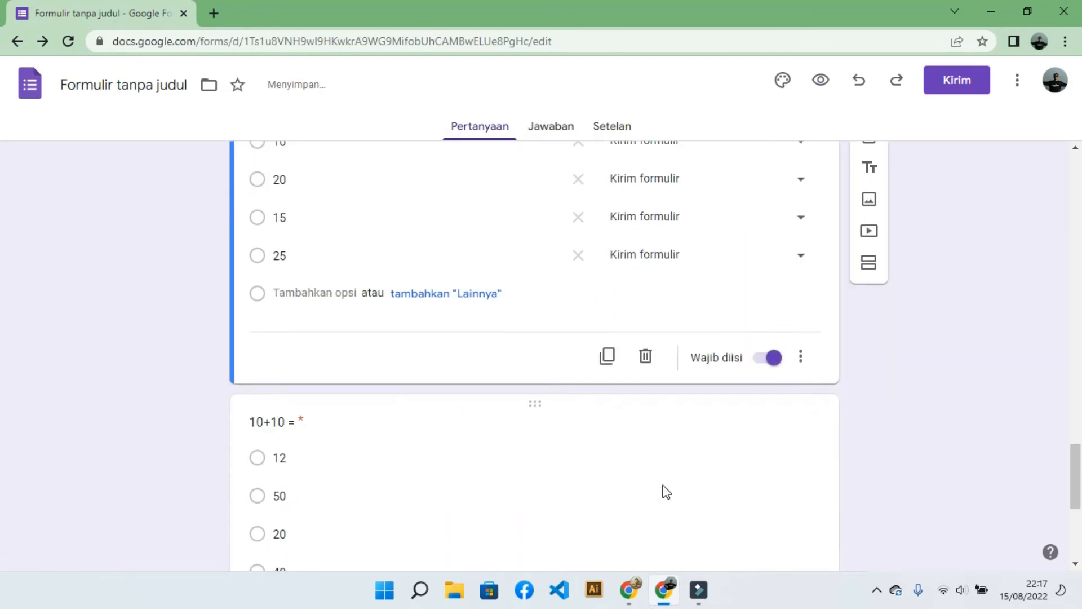
pyautogui.click(620, 416)
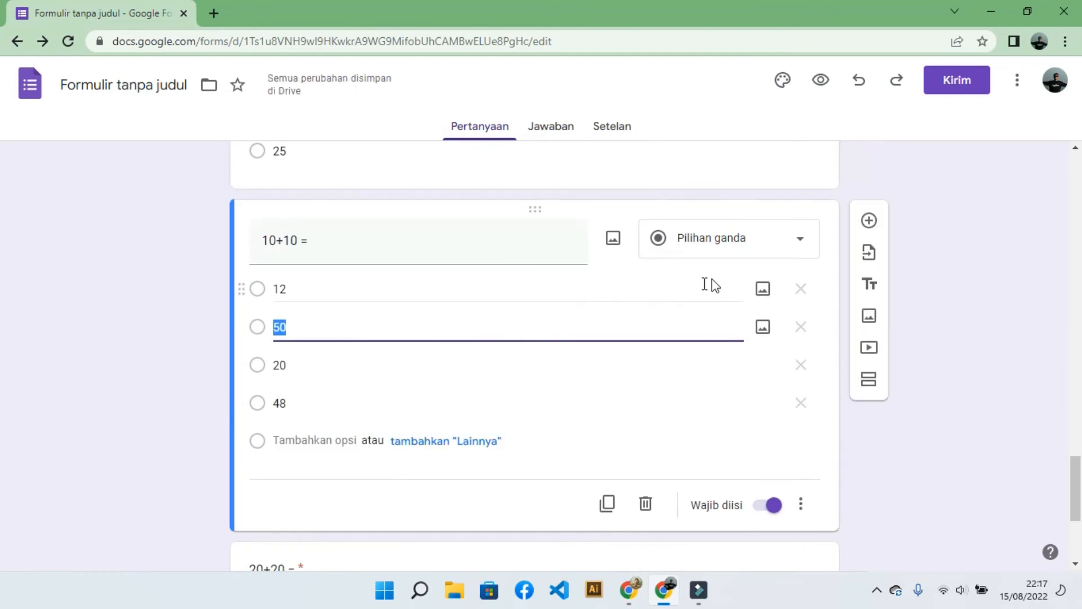
pyautogui.click(802, 505)
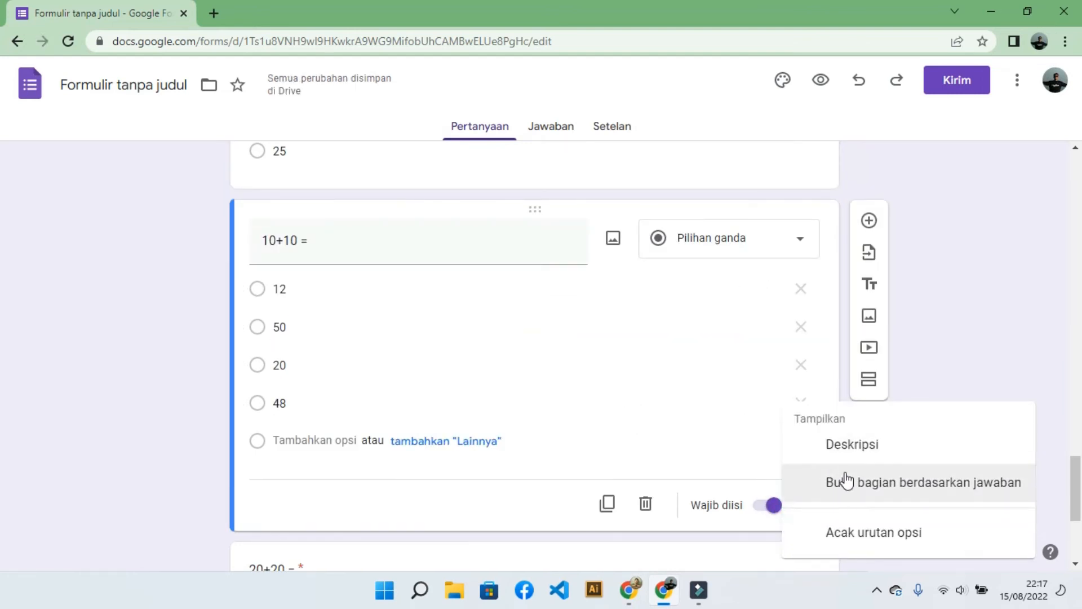
pyautogui.click(843, 482)
# Set all four answer options of the "10+10 =" question to submit the form (Kirim formulir).
pyautogui.scroll(3, 670, 372)
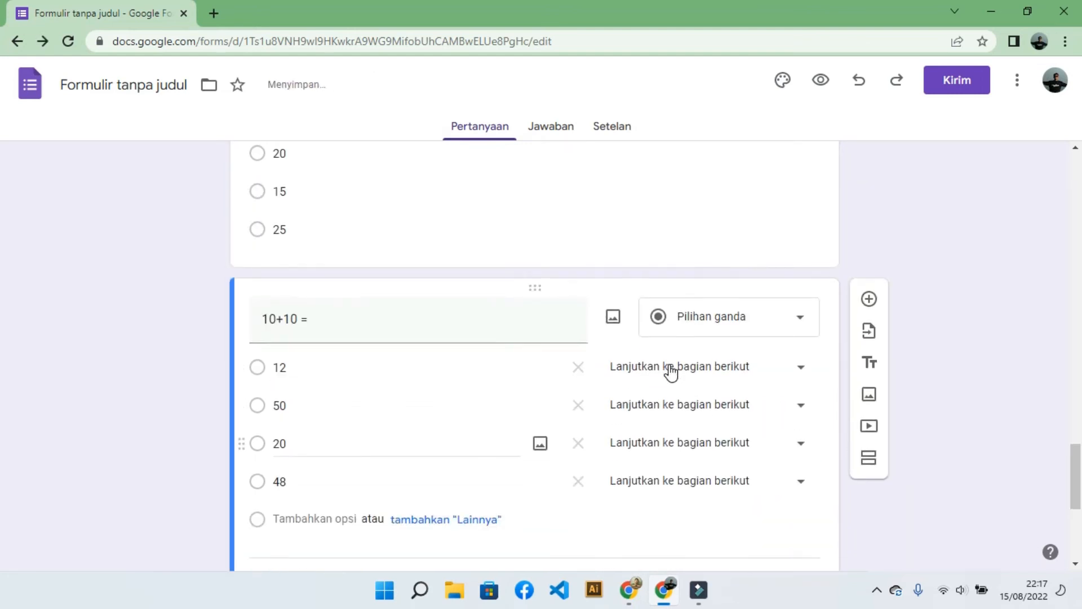
pyautogui.click(717, 450)
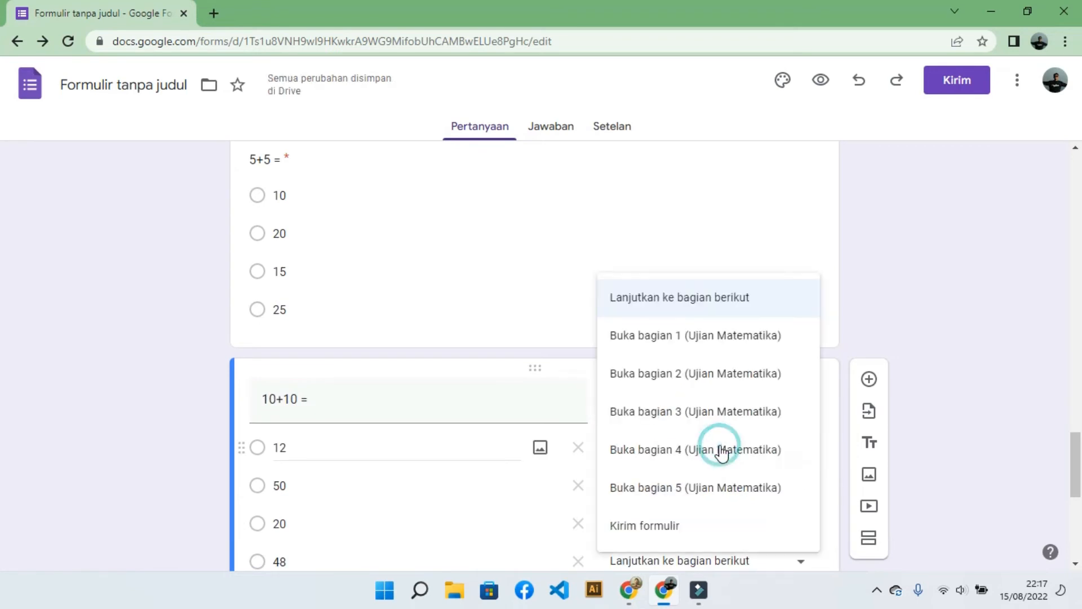
pyautogui.click(653, 517)
pyautogui.click(694, 490)
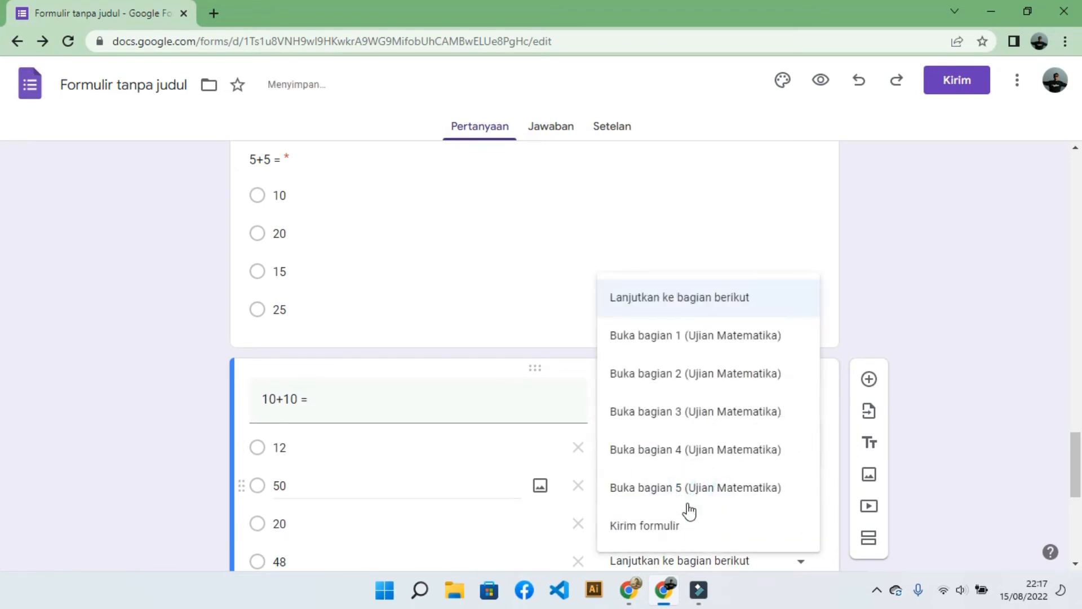
pyautogui.click(678, 517)
pyautogui.click(682, 522)
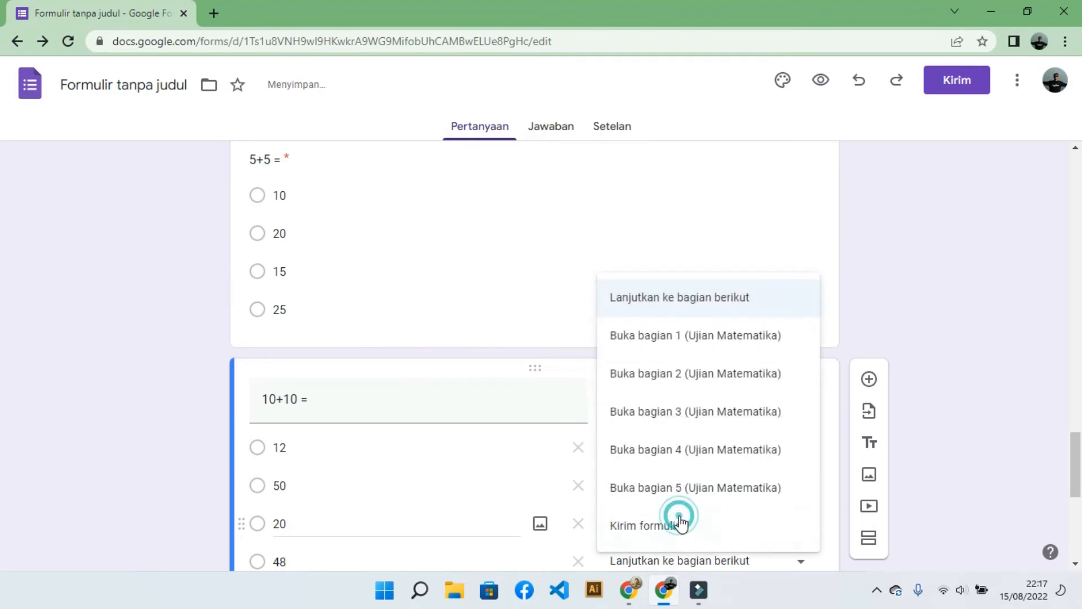
pyautogui.click(677, 526)
pyautogui.scroll(-3, 709, 510)
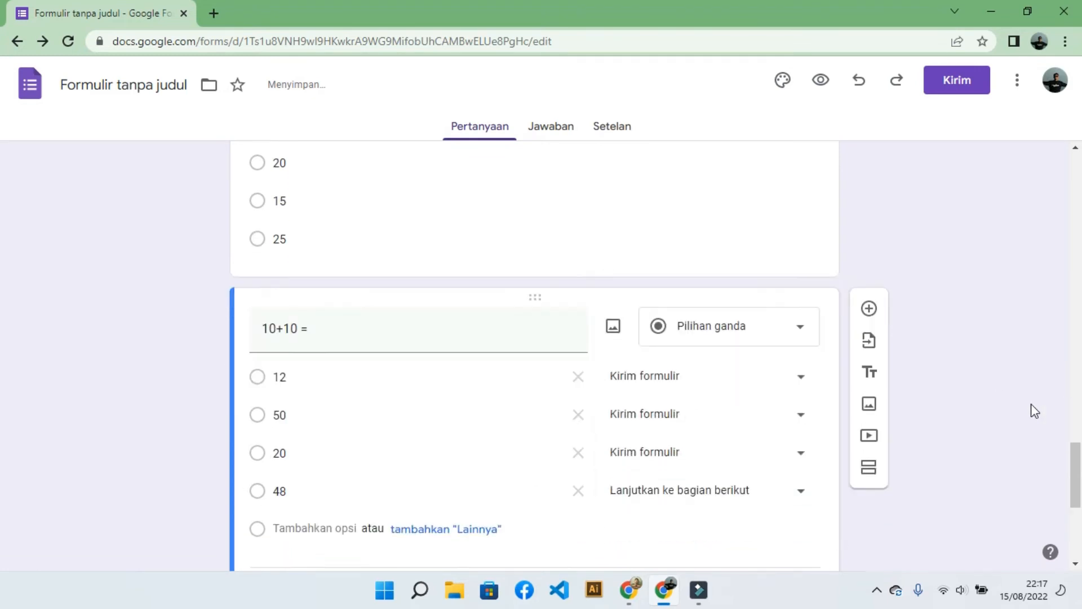
pyautogui.click(787, 413)
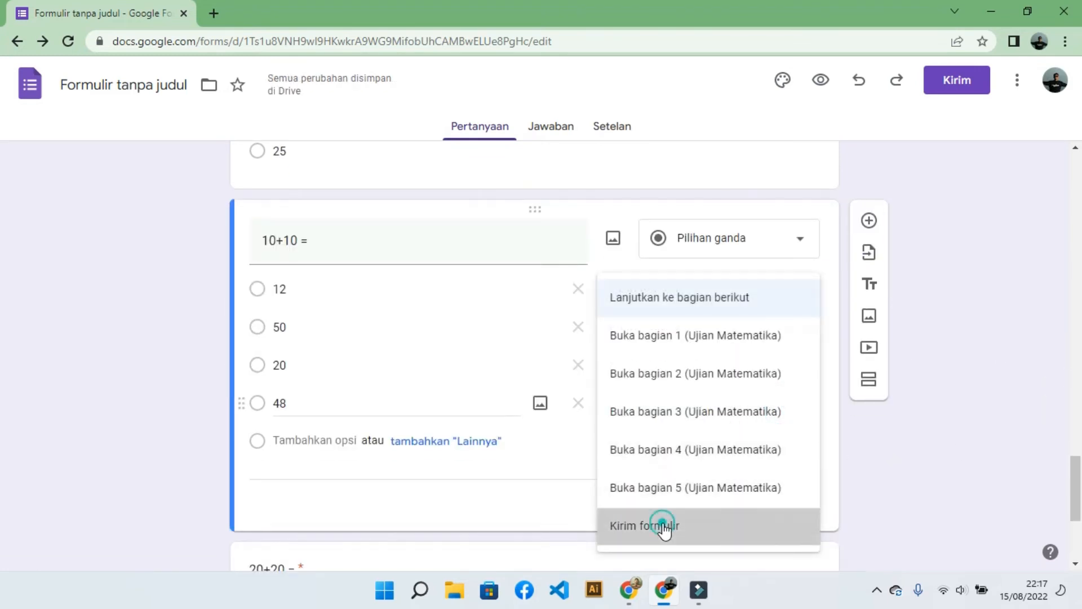
pyautogui.click(667, 522)
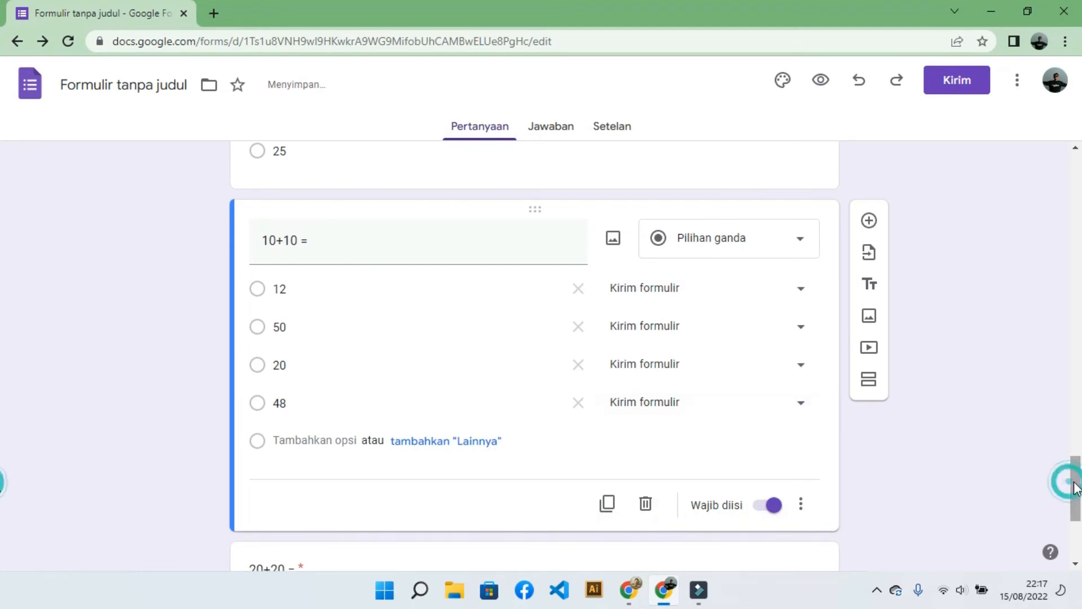
# Review the "Kelas" question and the "Nama" drop-downs in sections 2 and 3.
pyautogui.moveTo(1074, 485); pyautogui.dragTo(1078, 206)
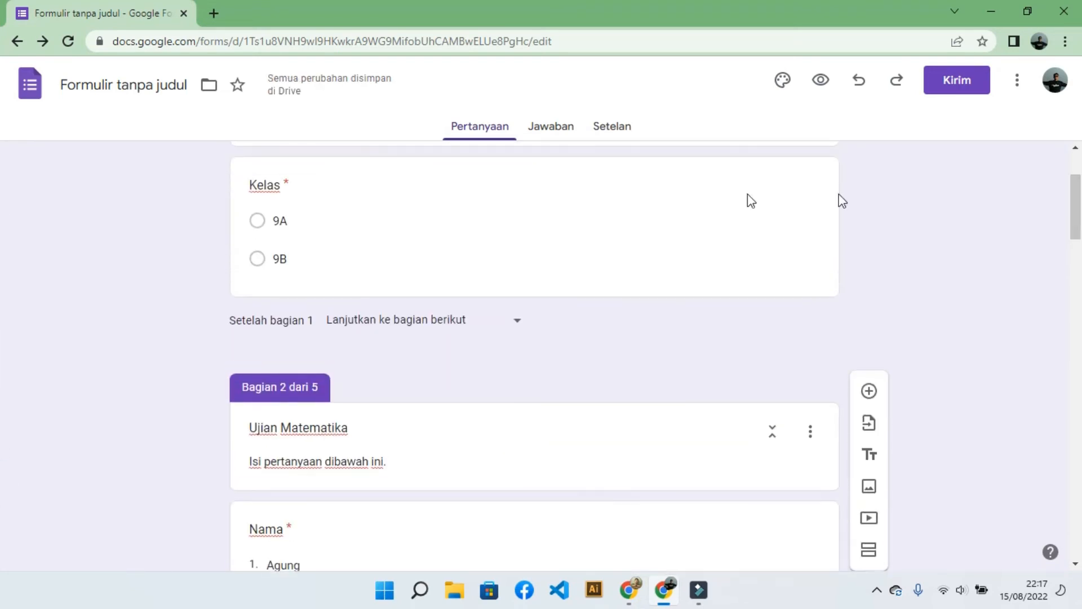
pyautogui.scroll(-3, 270, 242)
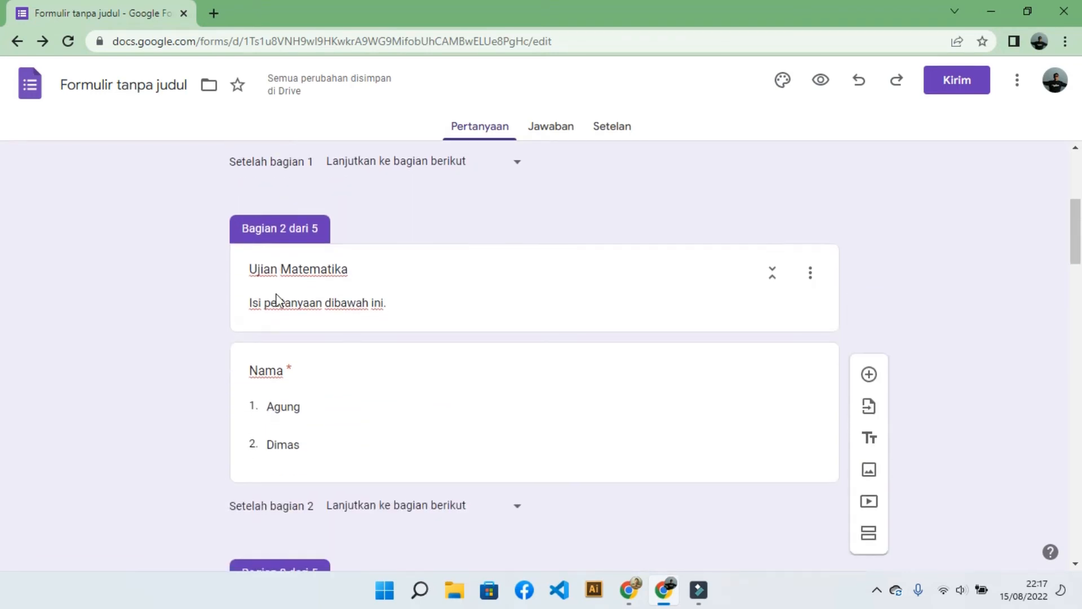
pyautogui.scroll(3, 285, 431)
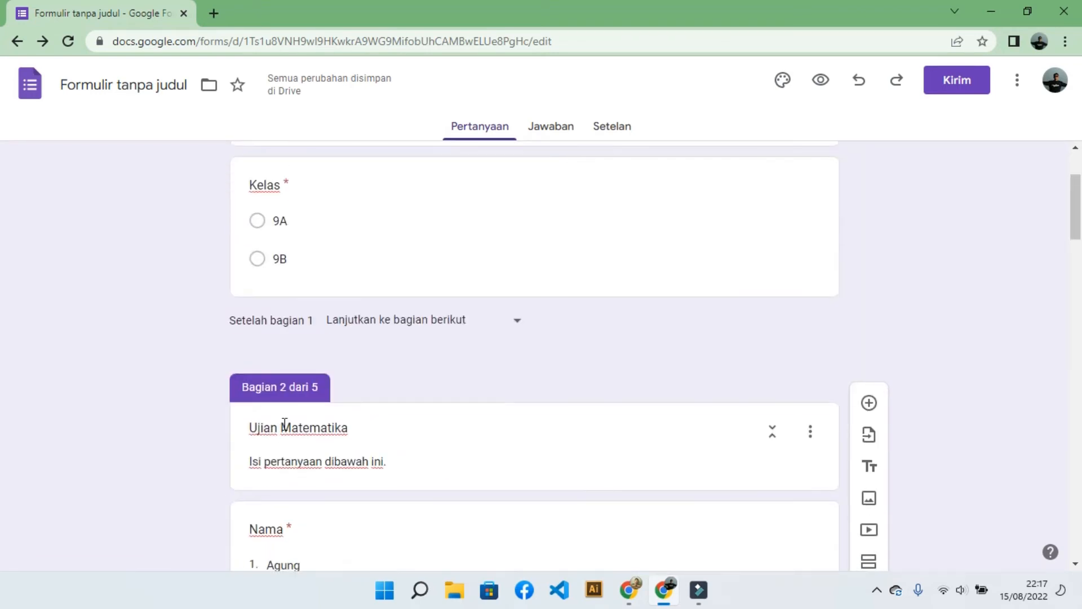
pyautogui.scroll(-10, 290, 265)
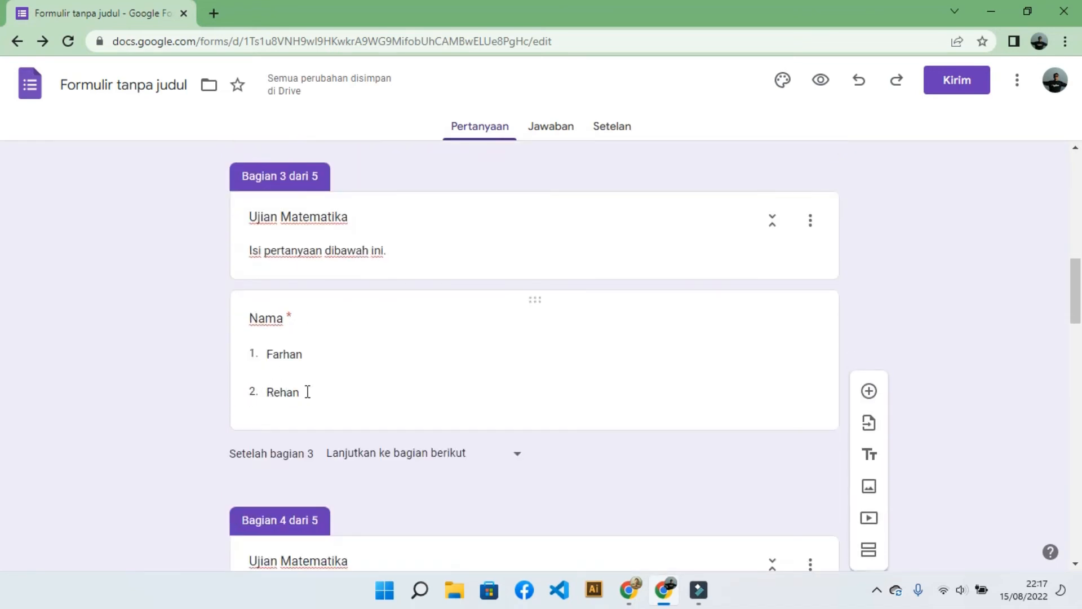
pyautogui.scroll(3, 434, 387)
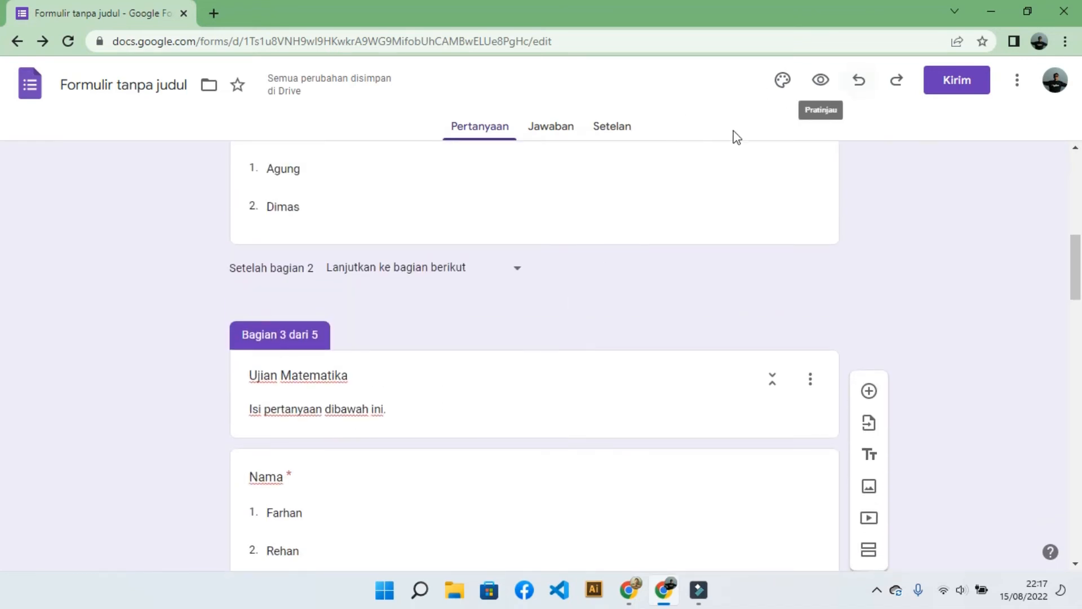
pyautogui.scroll(7, 473, 307)
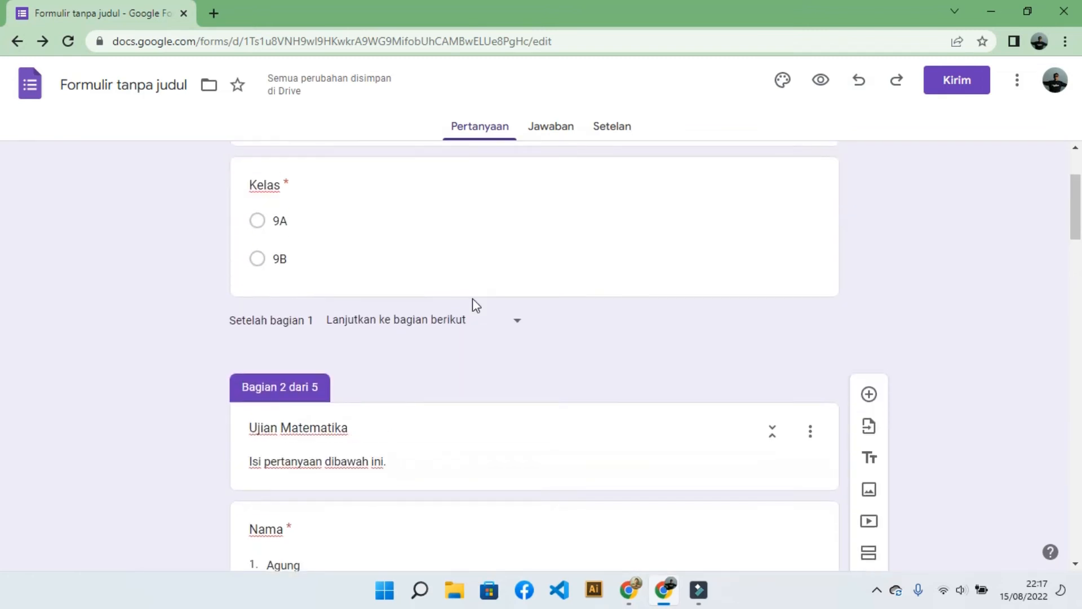
pyautogui.scroll(3, 620, 276)
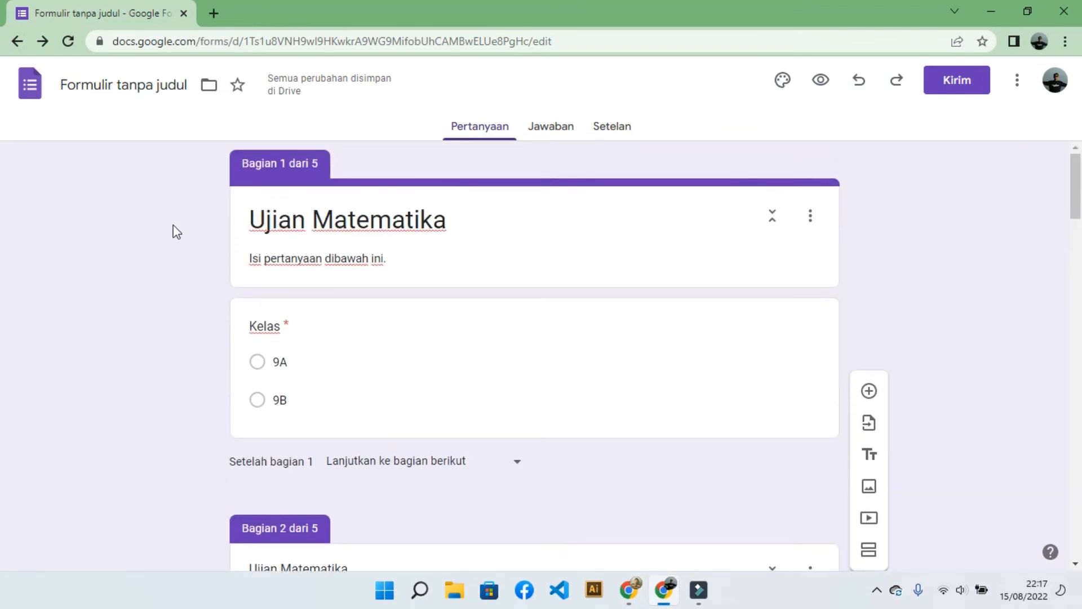
# Shorten the form's share link, copy it, and close the send dialog.
pyautogui.click(946, 81)
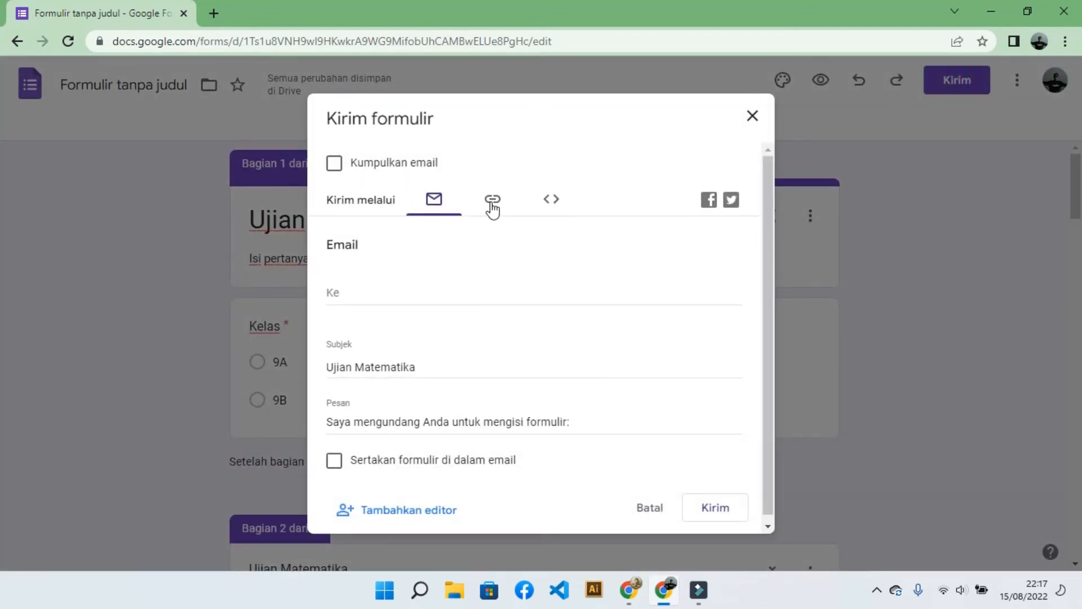
pyautogui.click(492, 204)
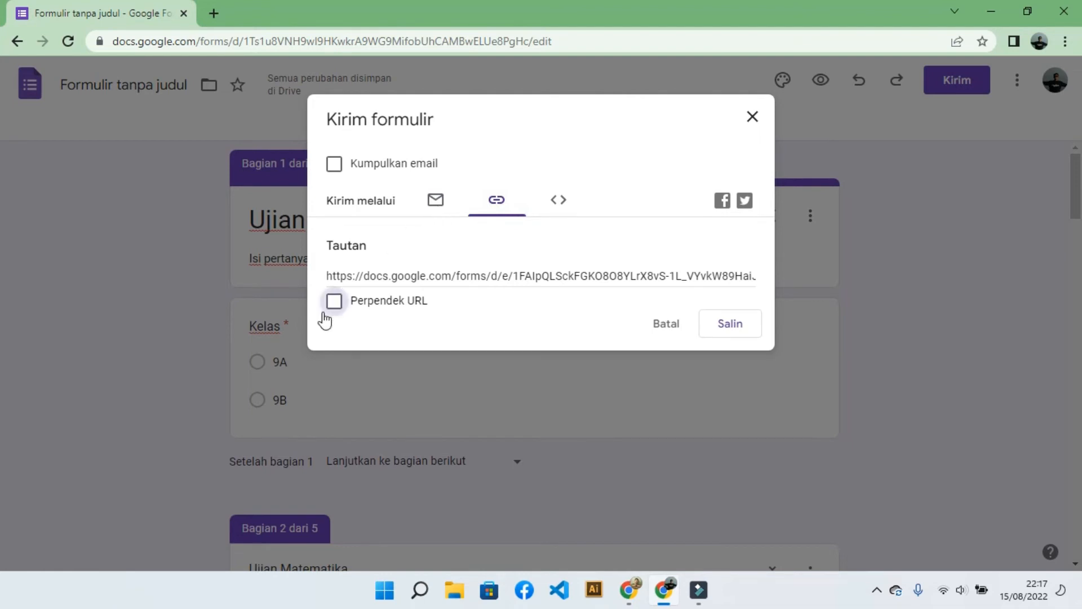
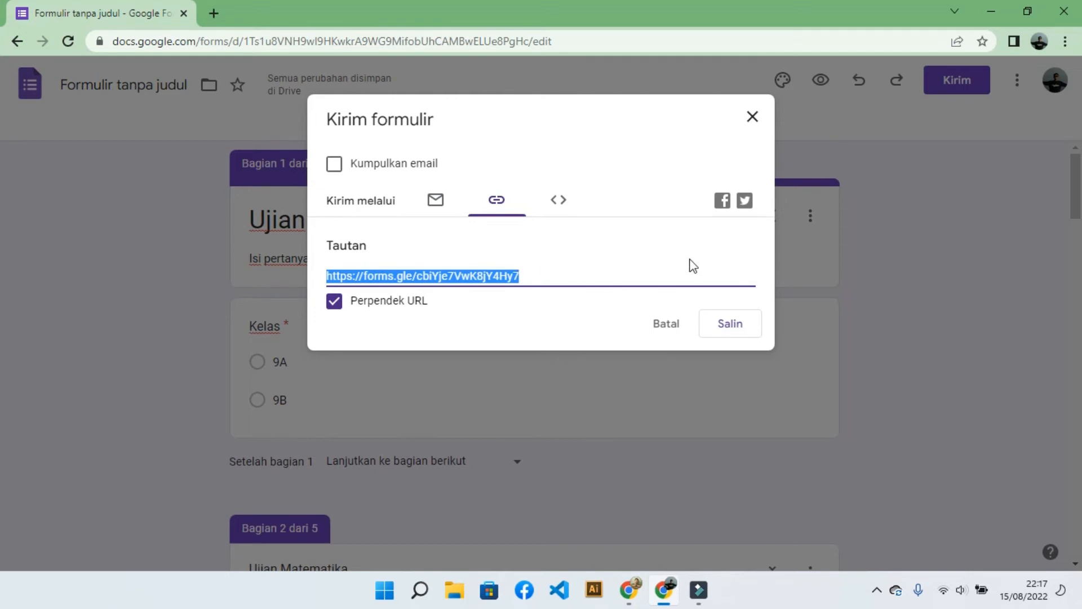
pyautogui.click(753, 117)
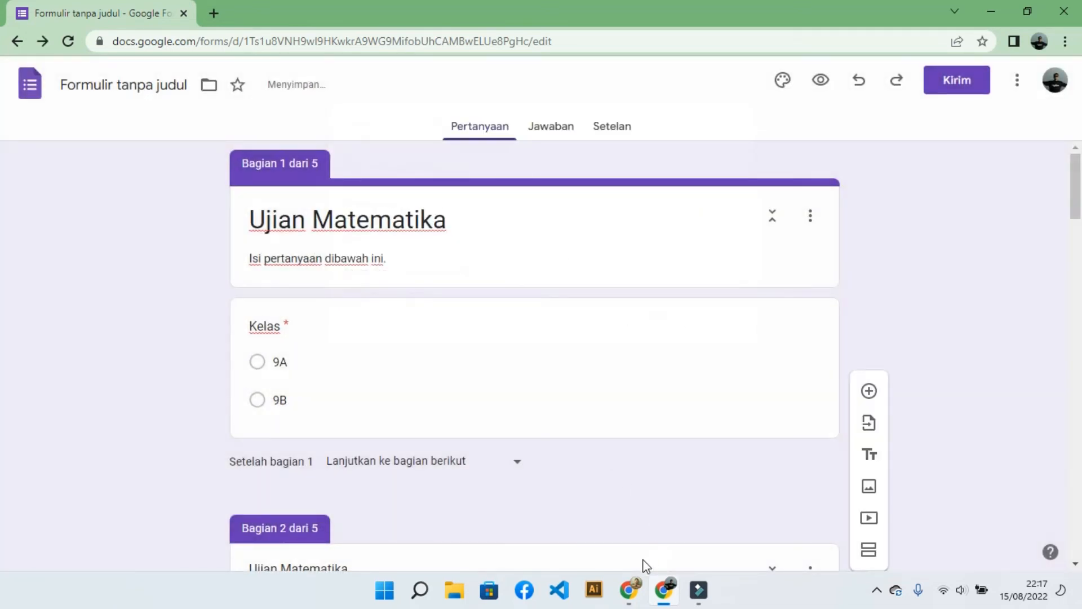
pyautogui.click(638, 590)
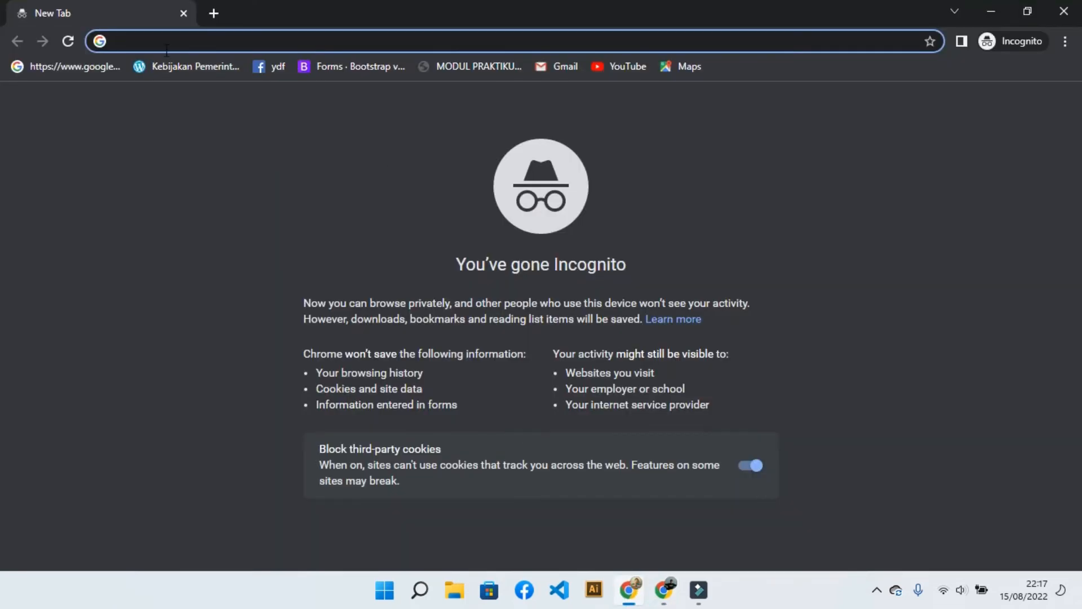
pyautogui.write('https://forms.gle/cbiYje7VwK8jY4Hy7')
pyautogui.press('Return')
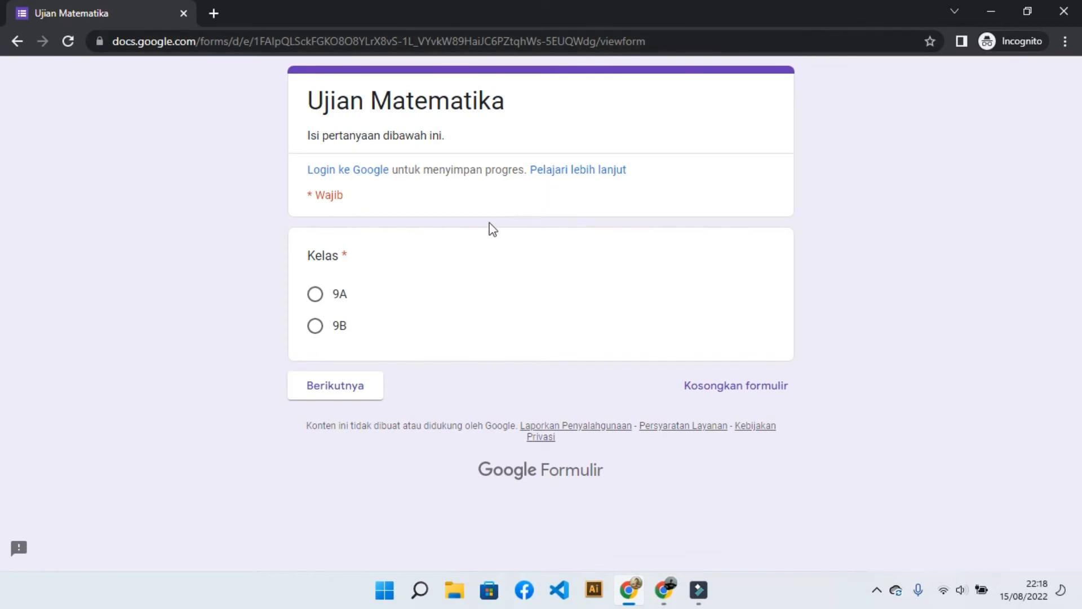
# Compare the live form's title and "Kelas" question with sections 1 and 2 in the form editor.
pyautogui.moveTo(329, 105); pyautogui.dragTo(484, 132)
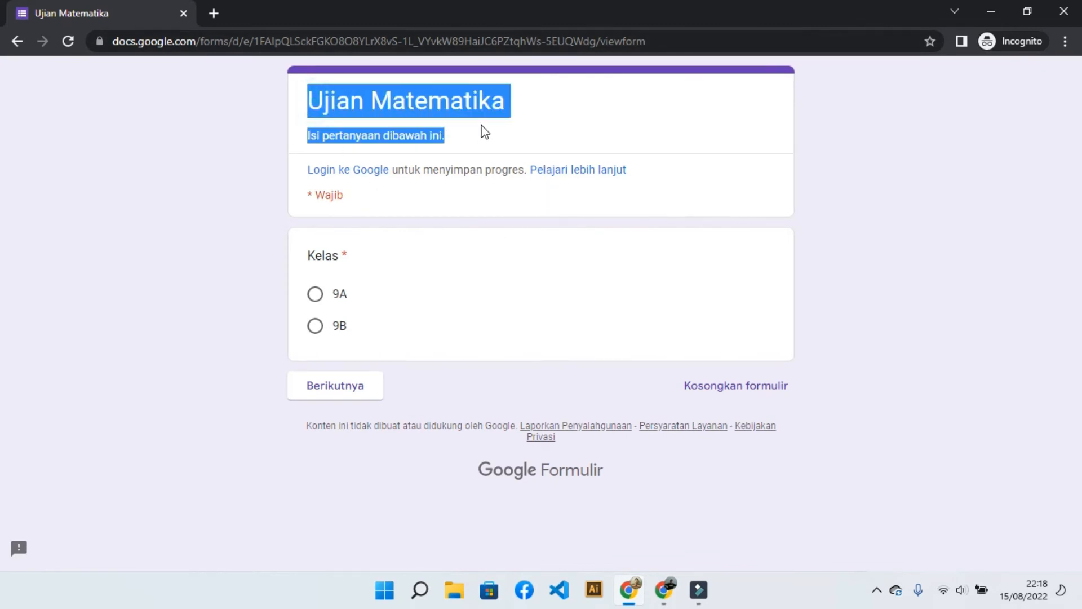
pyautogui.click(416, 139)
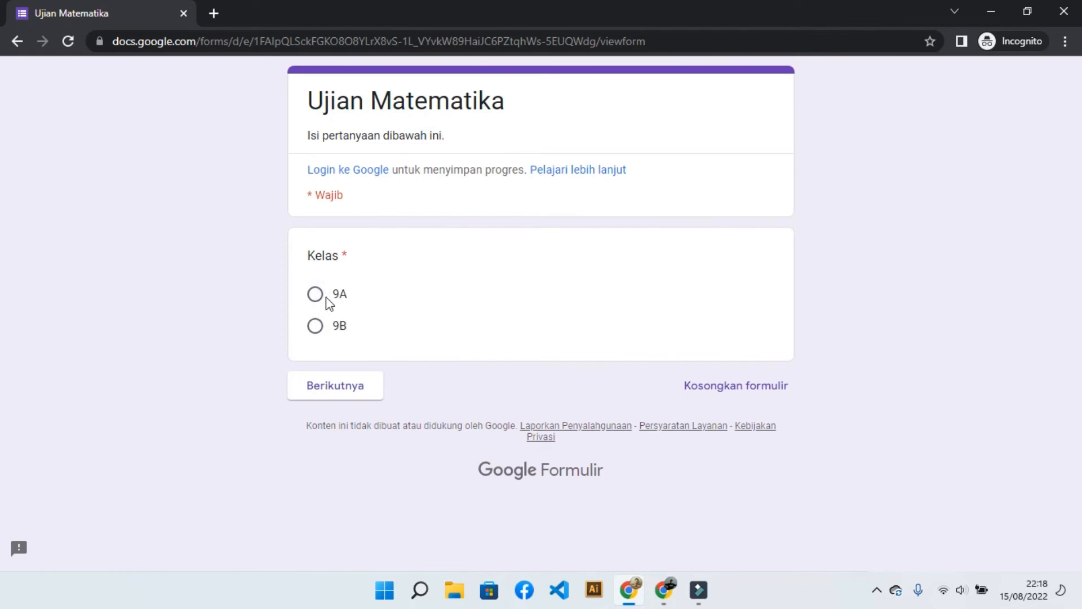
pyautogui.hotkey('alt', 'Tab')
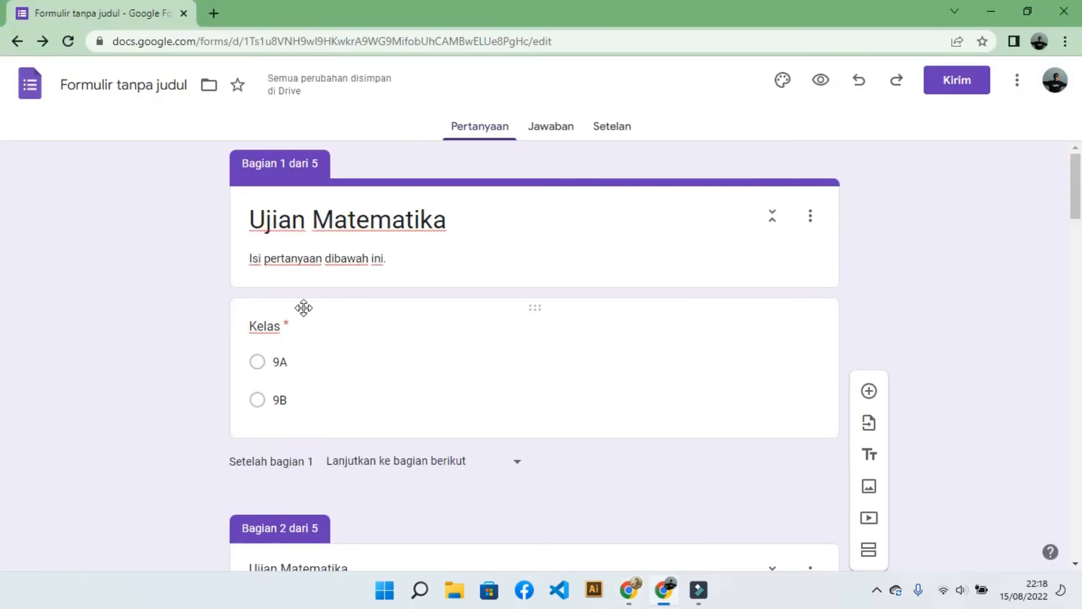
pyautogui.scroll(-4, 301, 310)
pyautogui.scroll(-1, 299, 338)
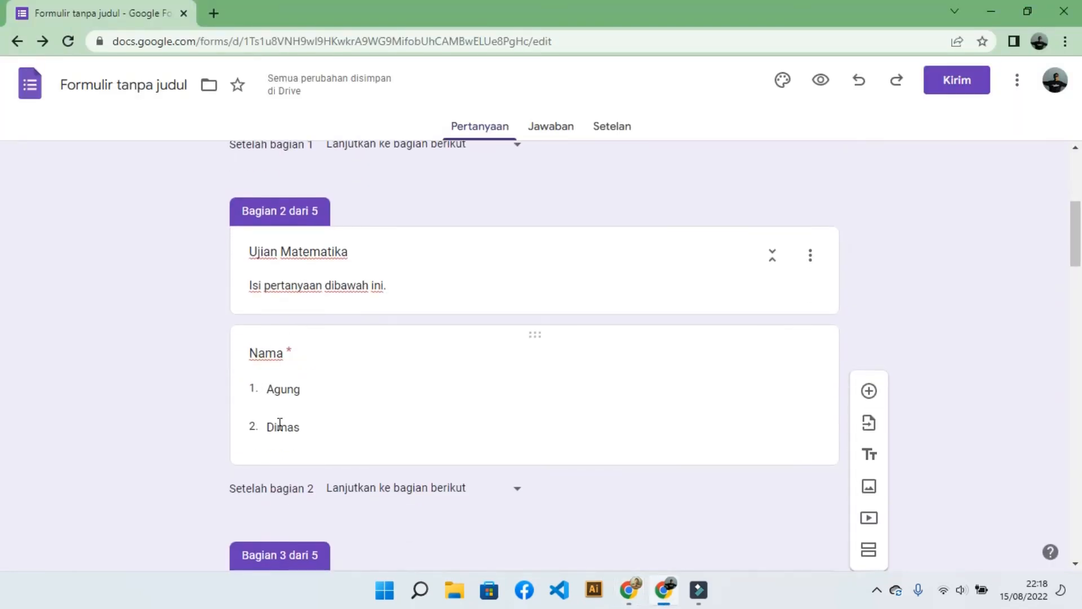
# Continue the live form with class 9A, inspect the "Nama" drop-down's options, and return to the "Kelas" question.
pyautogui.hotkey('alt', 'Tab')
pyautogui.click(338, 394)
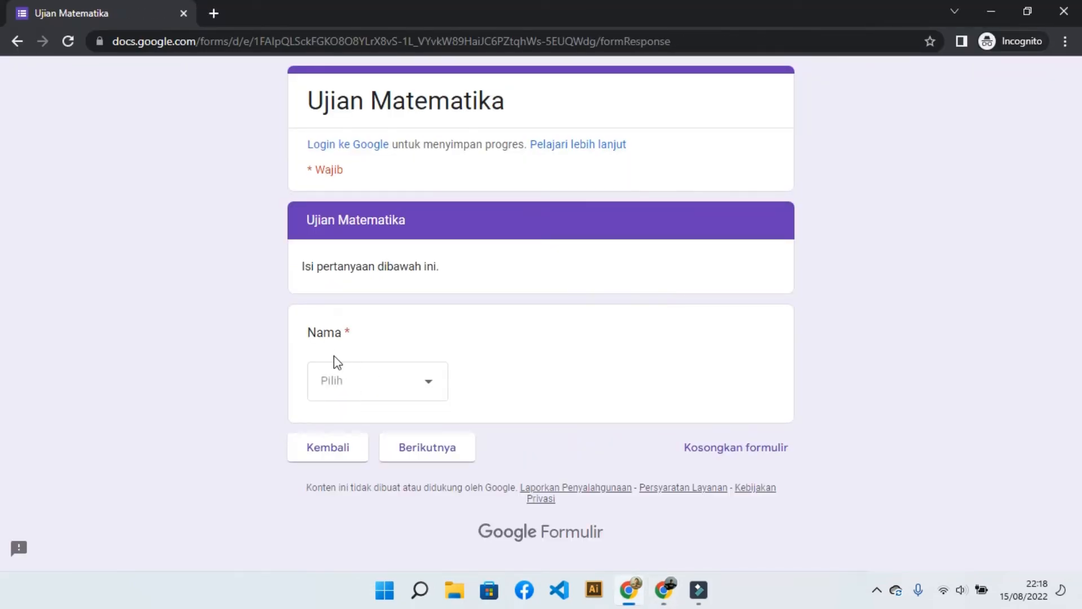
pyautogui.click(367, 382)
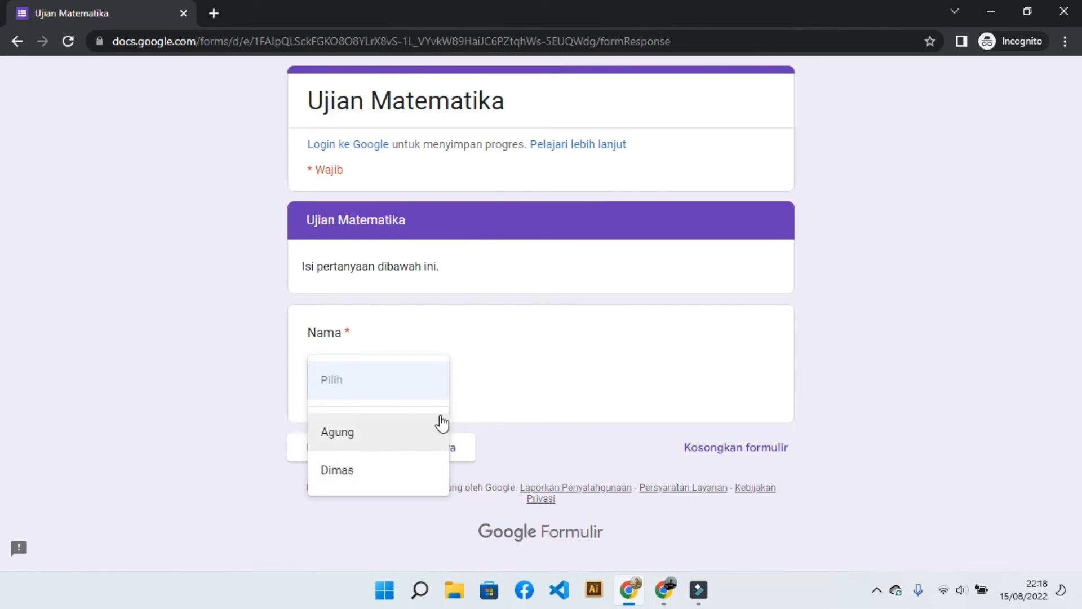
pyautogui.click(524, 381)
pyautogui.click(333, 392)
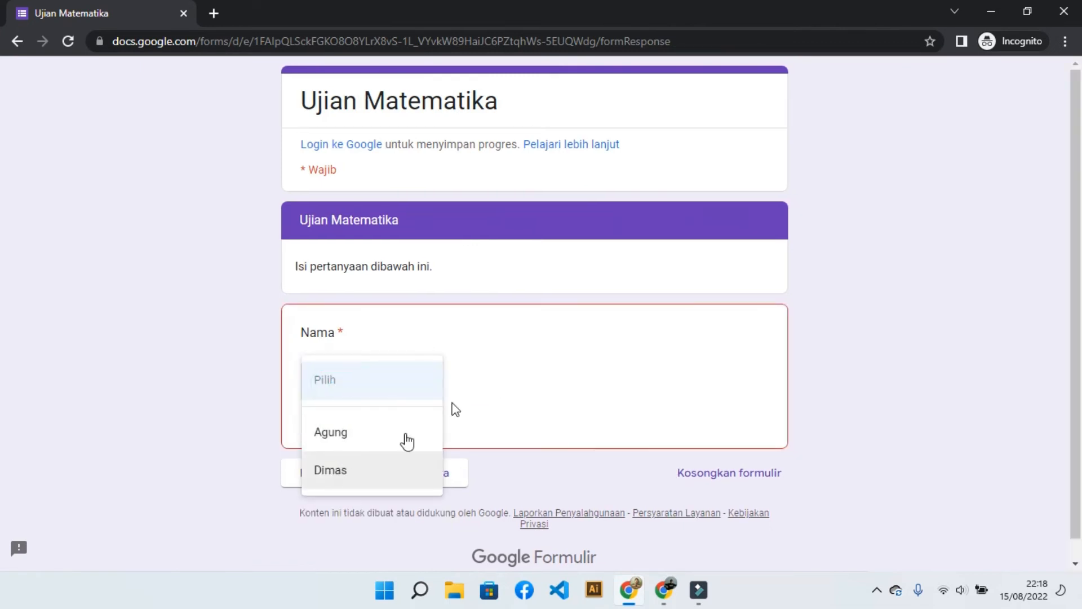
pyautogui.click(480, 389)
pyautogui.click(303, 477)
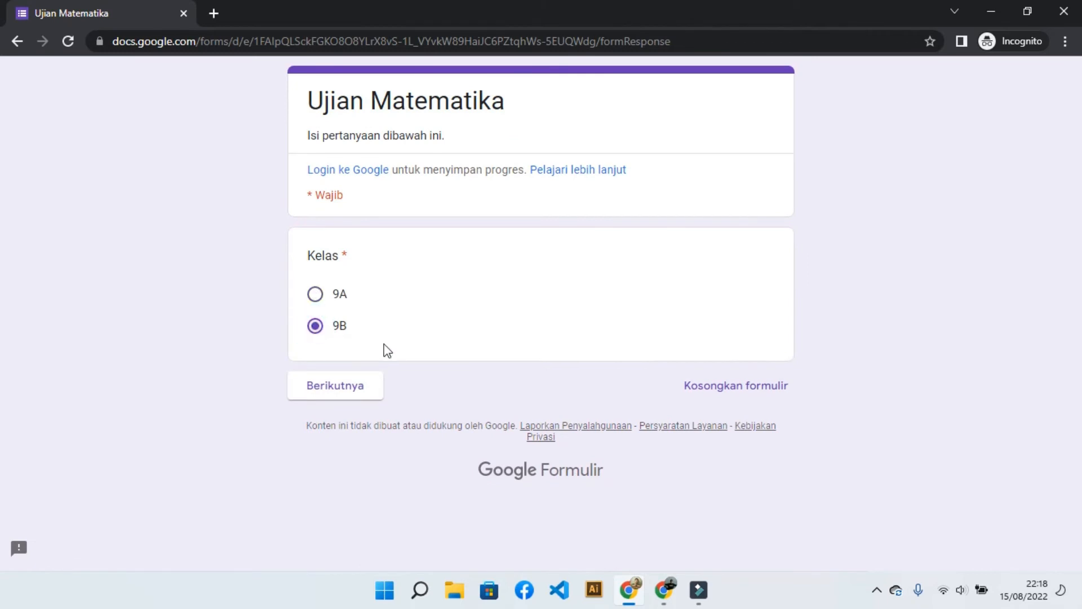
# Check section 3 in the editor against the live form's "Nama" drop-down for class 9B, and return to the "Kelas" question.
pyautogui.hotkey('alt', 'Tab')
pyautogui.scroll(-4, 285, 415)
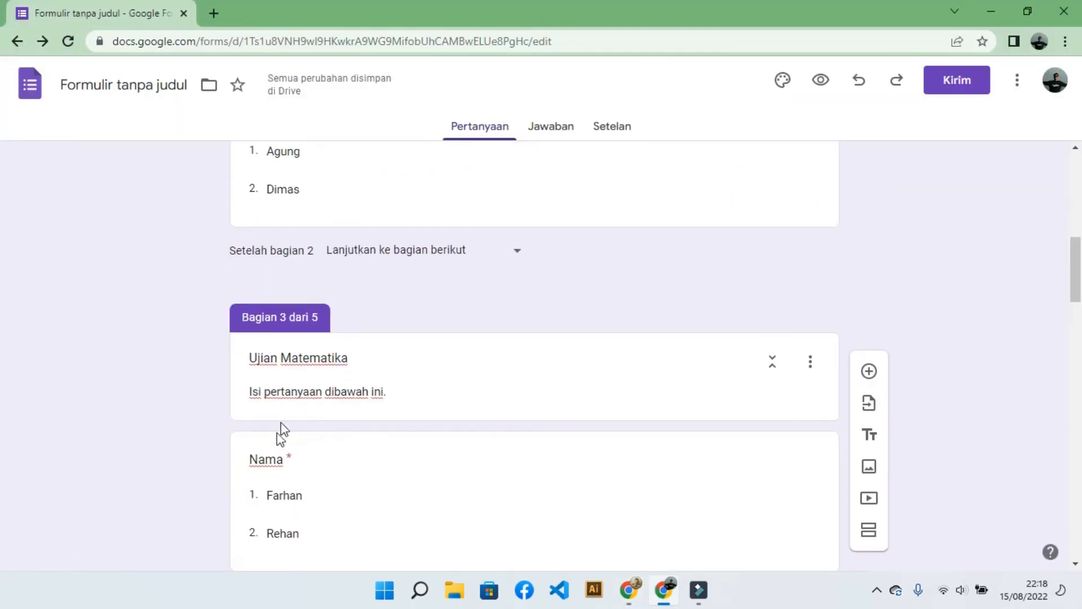
pyautogui.scroll(-2, 281, 429)
pyautogui.hotkey('alt', 'Tab')
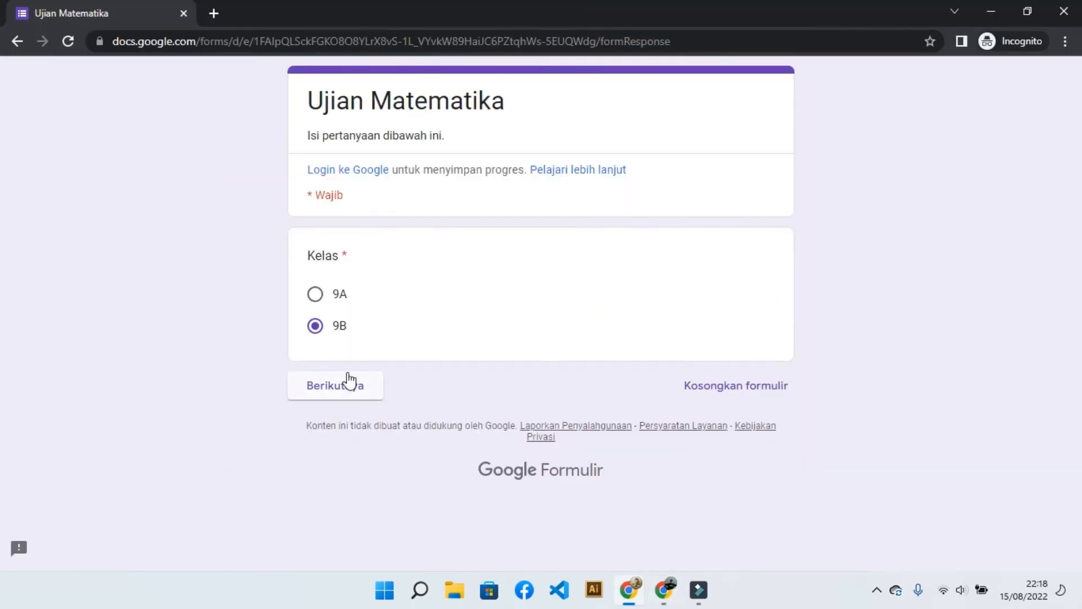
pyautogui.click(350, 383)
pyautogui.click(339, 382)
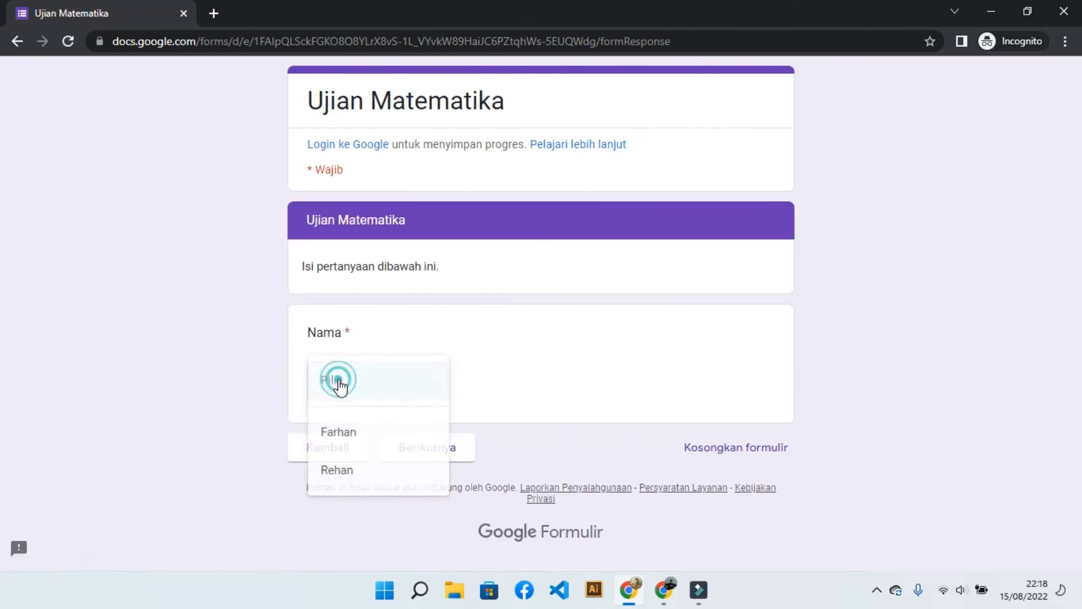
pyautogui.click(504, 358)
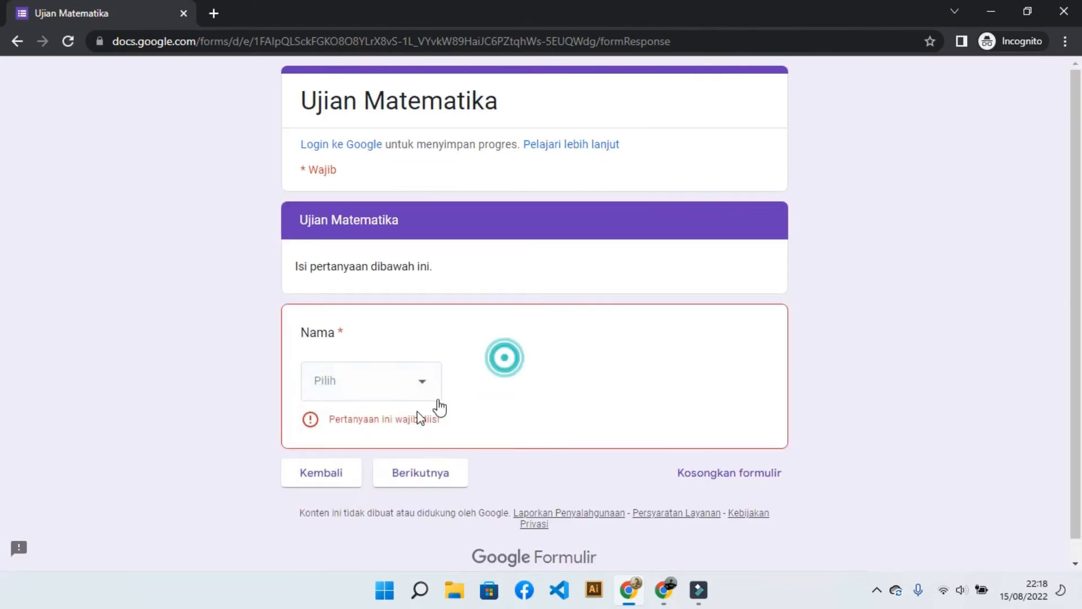
pyautogui.click(332, 472)
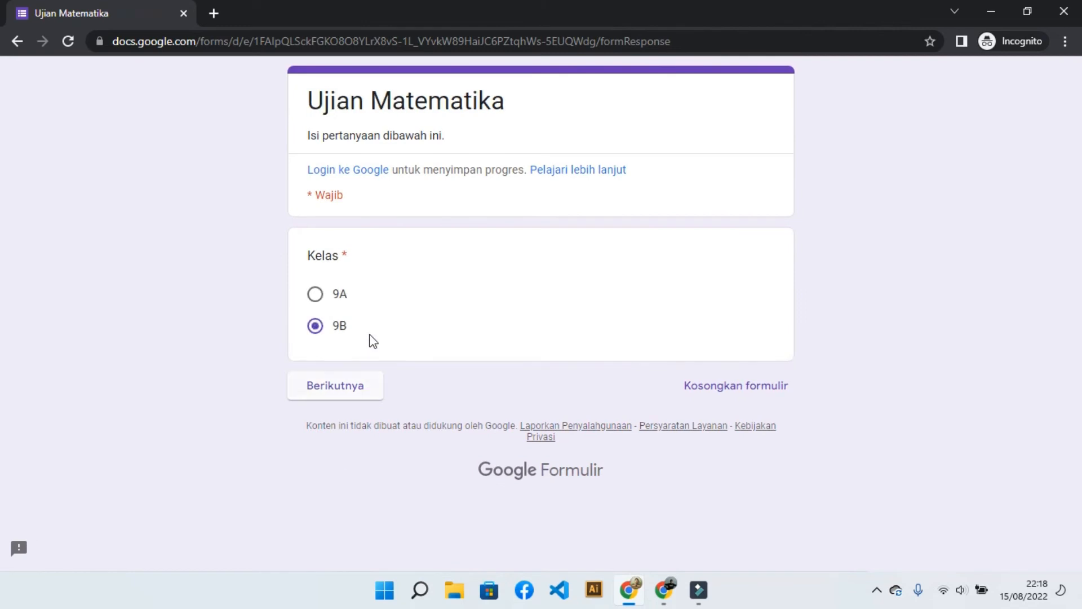
# Choose class 9A, select the first name in the "Nama" drop-down, and continue to the math questions.
pyautogui.click(314, 294)
pyautogui.click(350, 386)
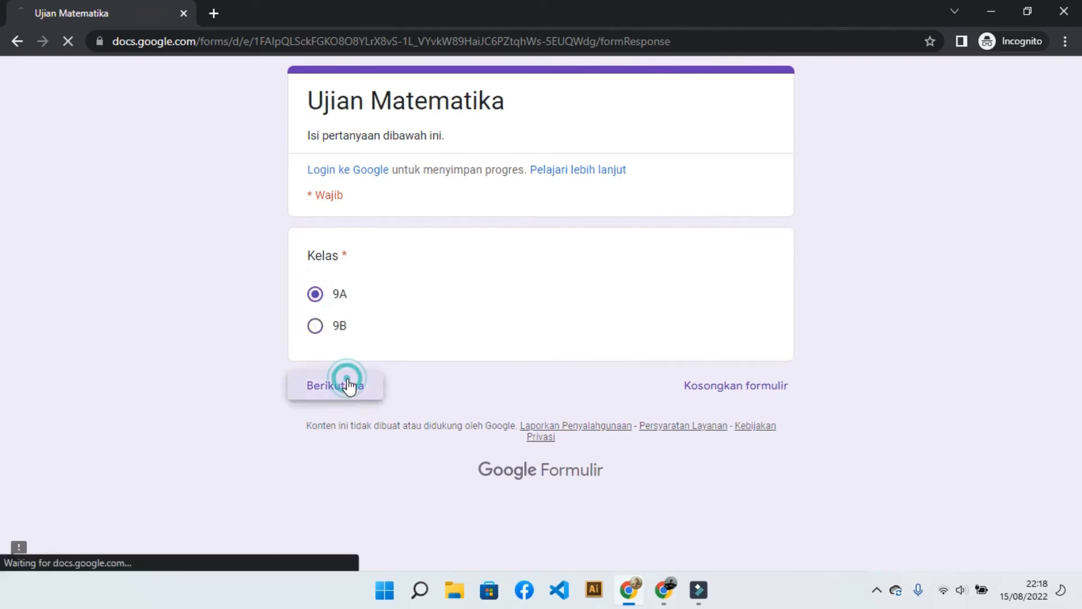
pyautogui.click(352, 382)
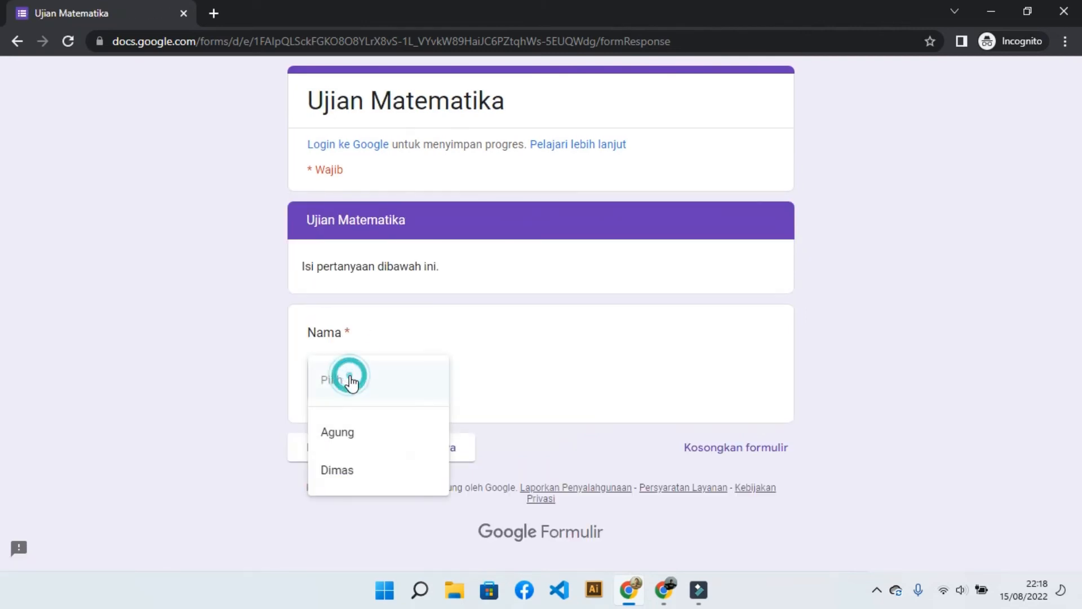
pyautogui.click(328, 436)
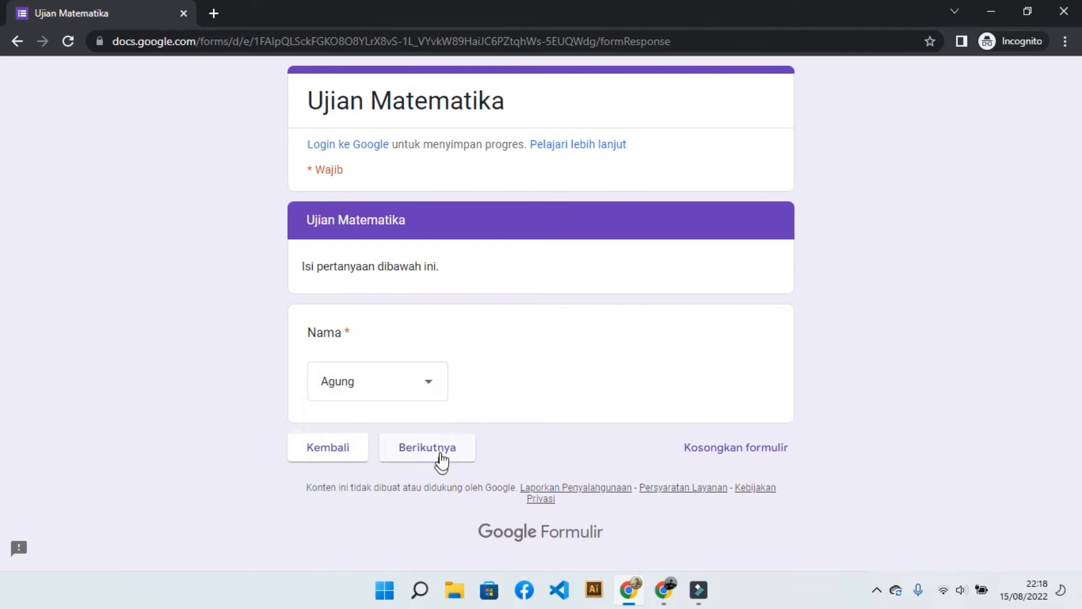
pyautogui.click(442, 458)
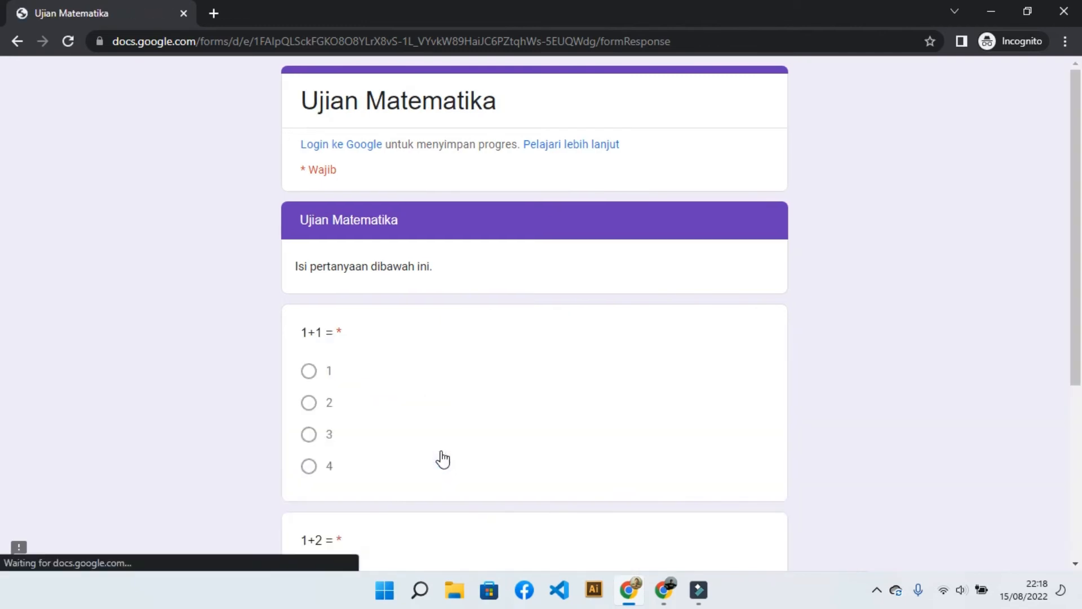
# Compare the live form's "1+1 =" and "1+2 =" questions with section 4 in the form editor.
pyautogui.scroll(-3, 429, 326)
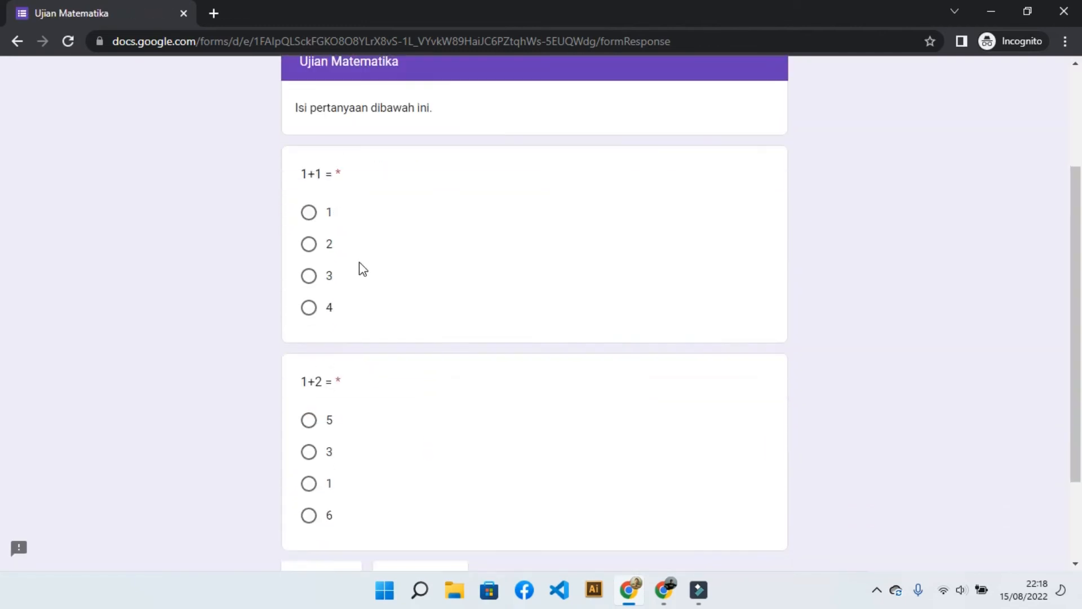
pyautogui.scroll(-3, 288, 370)
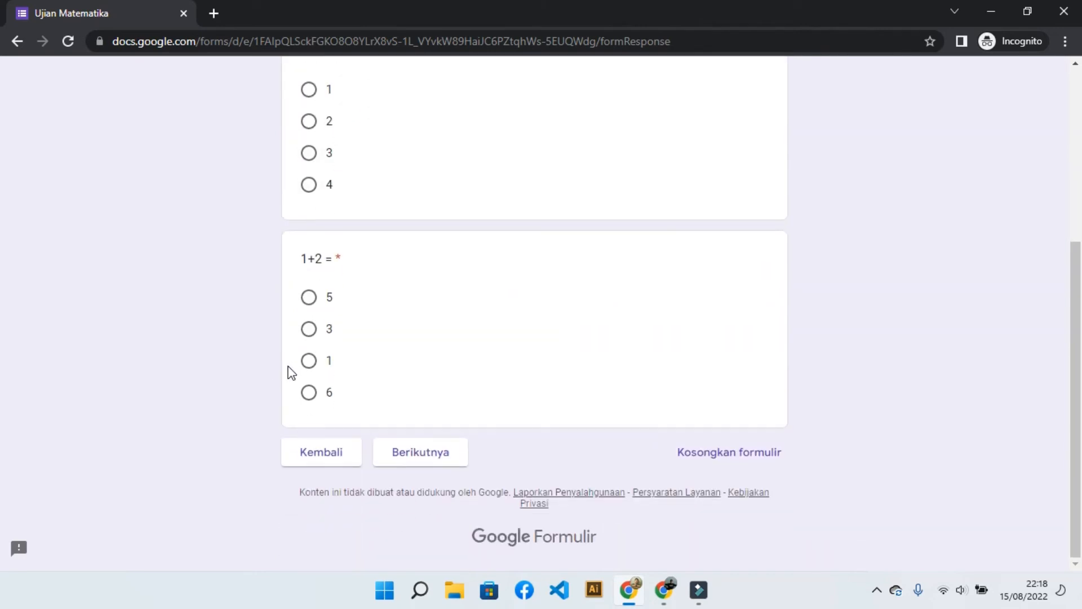
pyautogui.scroll(1, 334, 336)
pyautogui.hotkey('alt', 'Tab')
pyautogui.scroll(-3, 371, 328)
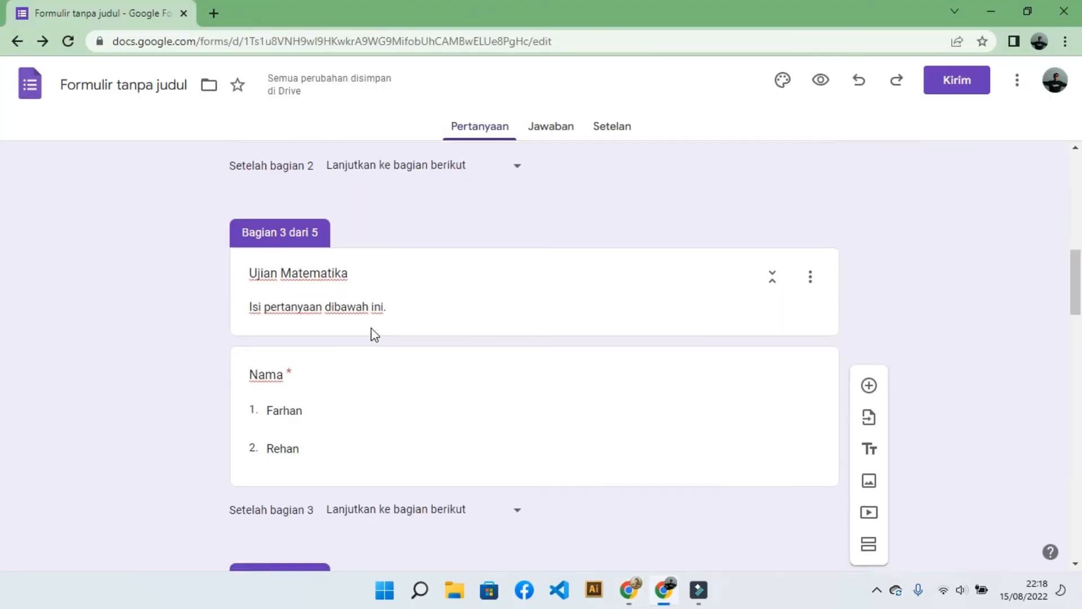
pyautogui.scroll(2, 371, 329)
pyautogui.scroll(-3, 371, 328)
pyautogui.scroll(-1, 371, 328)
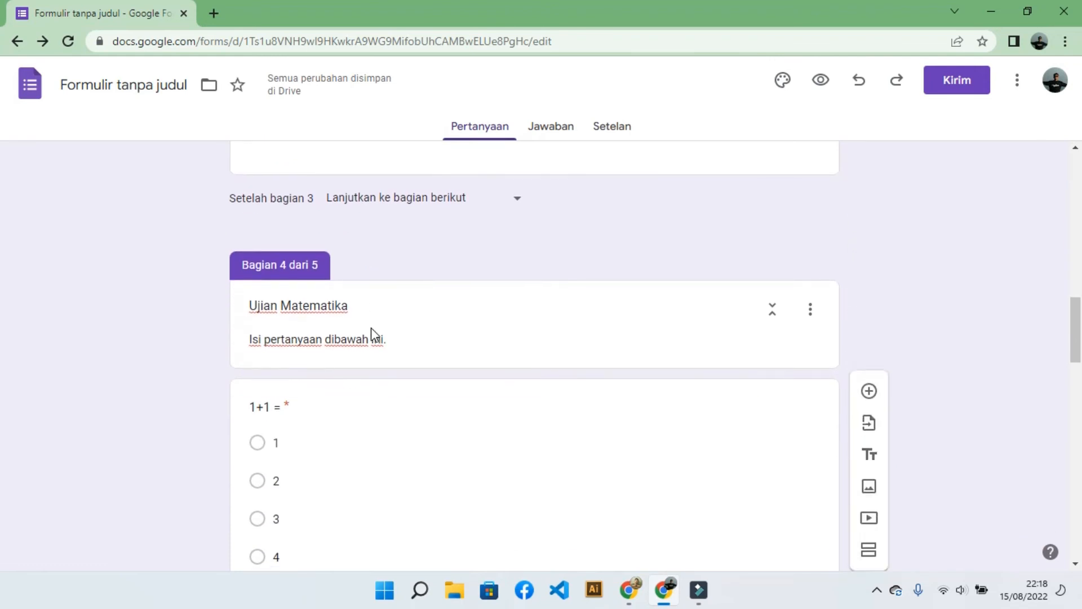
pyautogui.scroll(-2, 293, 284)
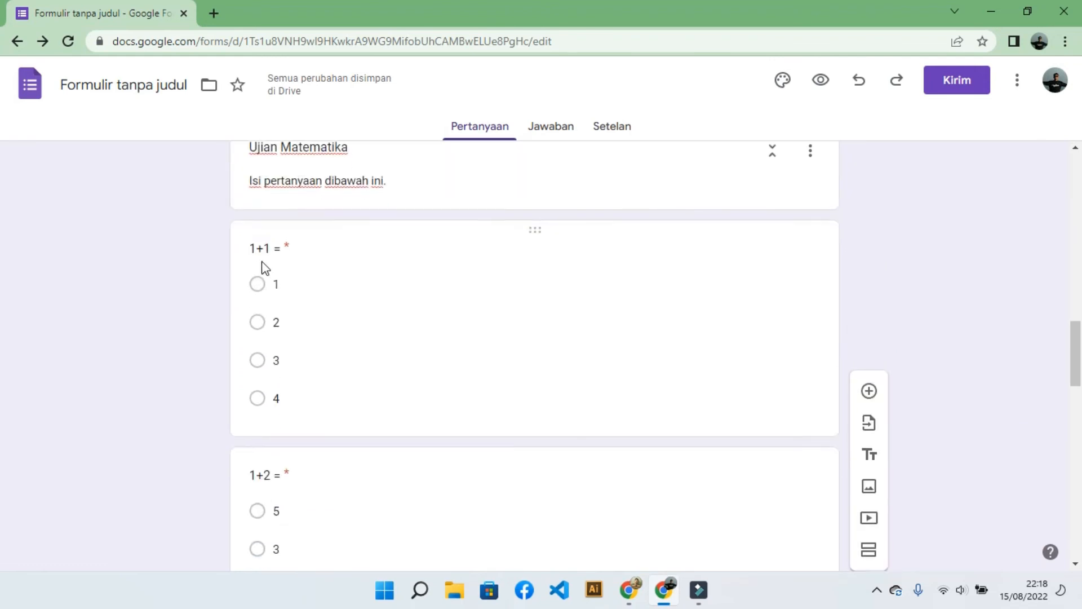
pyautogui.scroll(-5, 273, 452)
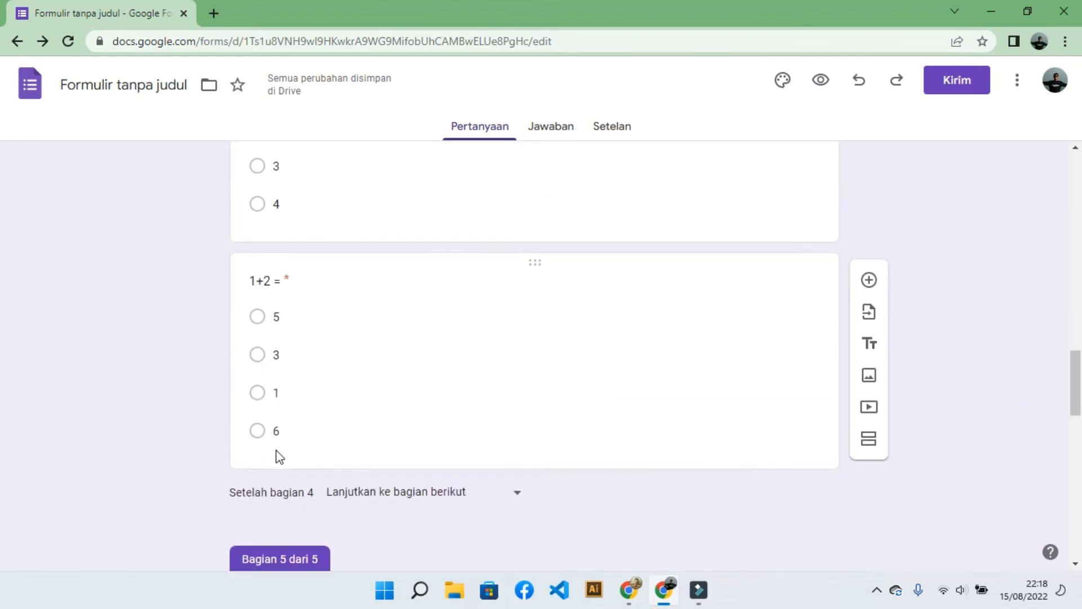
pyautogui.scroll(2, 276, 451)
pyautogui.scroll(5, 276, 451)
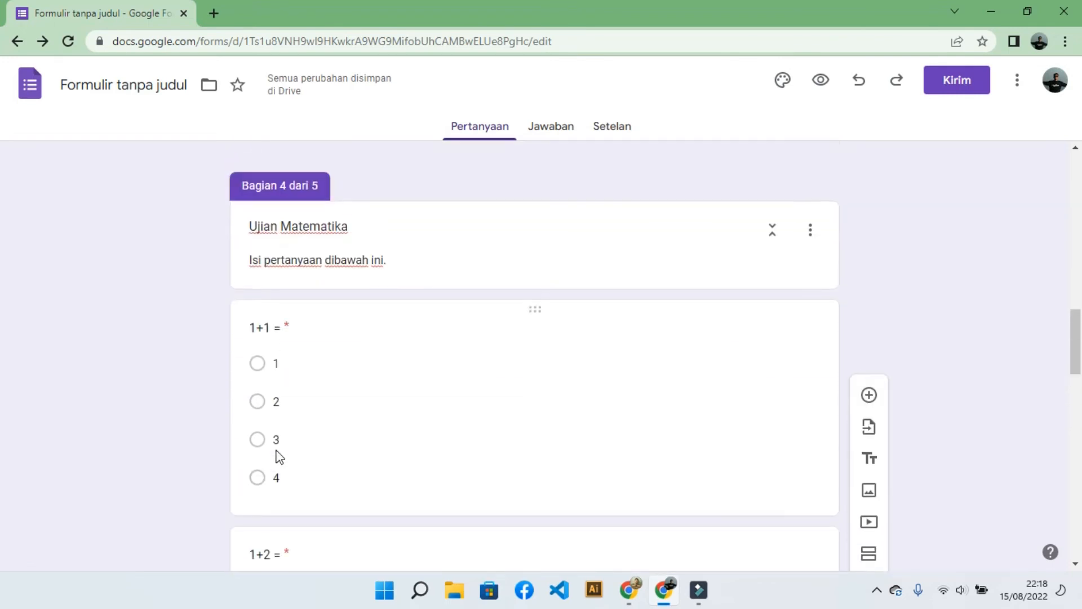
# Answer "1+1 =" with 2 and "1+2 =" with 3 in the live form.
pyautogui.hotkey('alt', 'Tab')
pyautogui.scroll(-1, 411, 287)
pyautogui.scroll(1, 404, 281)
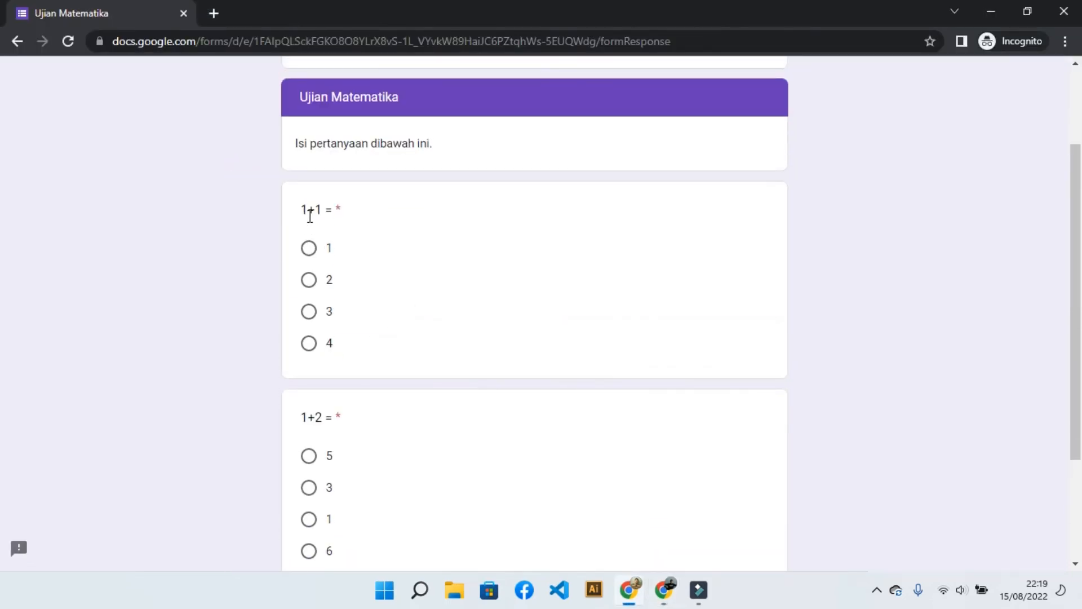
pyautogui.scroll(-1, 302, 343)
pyautogui.scroll(1, 351, 347)
pyautogui.scroll(-3, 367, 314)
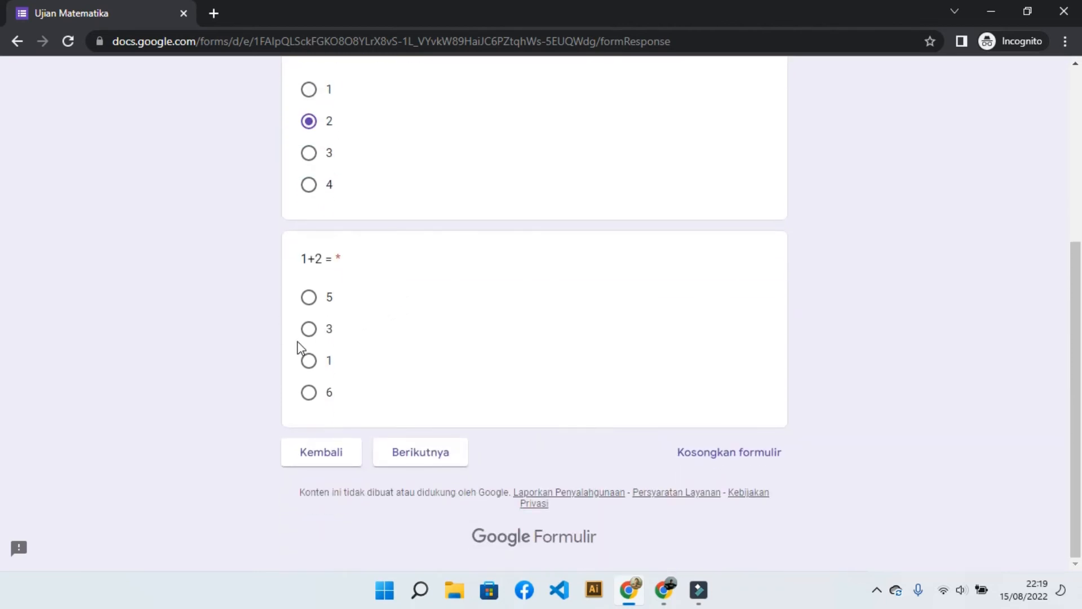
pyautogui.click(316, 333)
pyautogui.scroll(4, 339, 314)
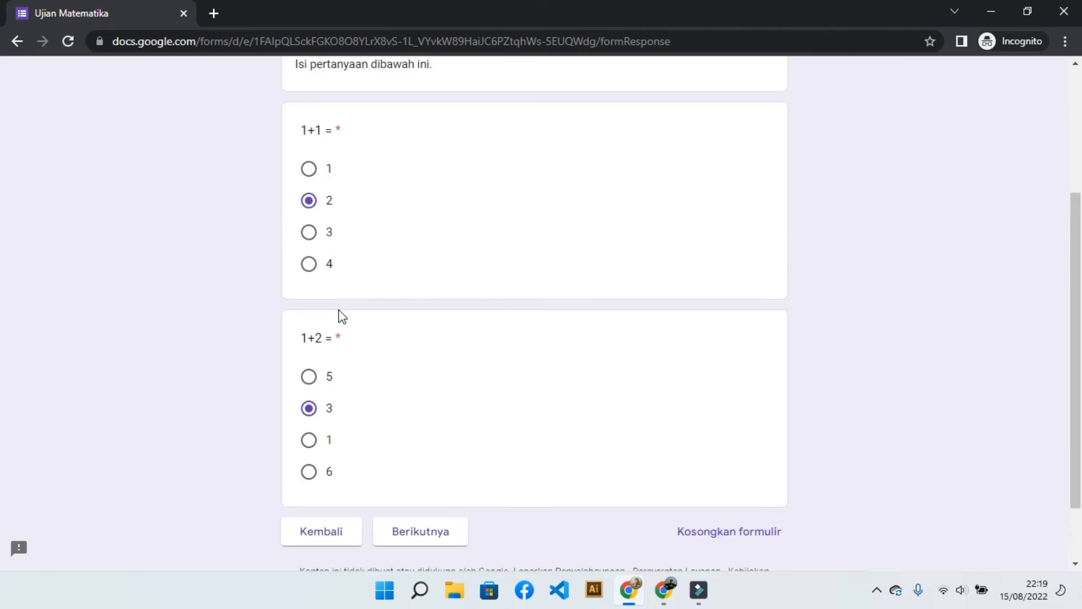
pyautogui.scroll(-2, 342, 316)
pyautogui.scroll(-1, 341, 315)
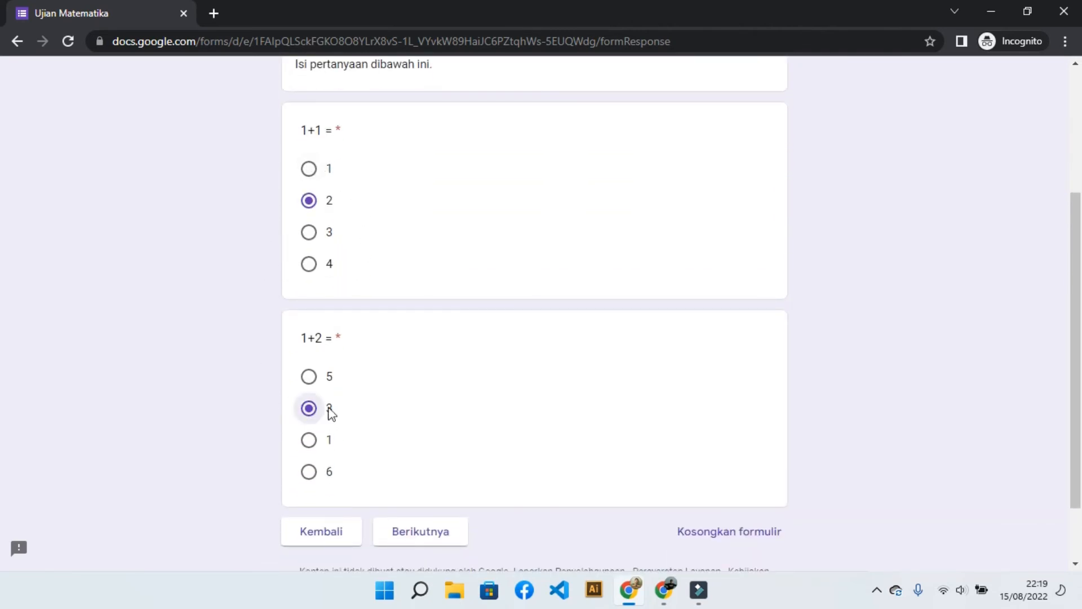
# Check which section follows section 4 in the editor, and continue the live form to its "5+5 =" page.
pyautogui.hotkey('alt', 'Tab')
pyautogui.scroll(-5, 359, 253)
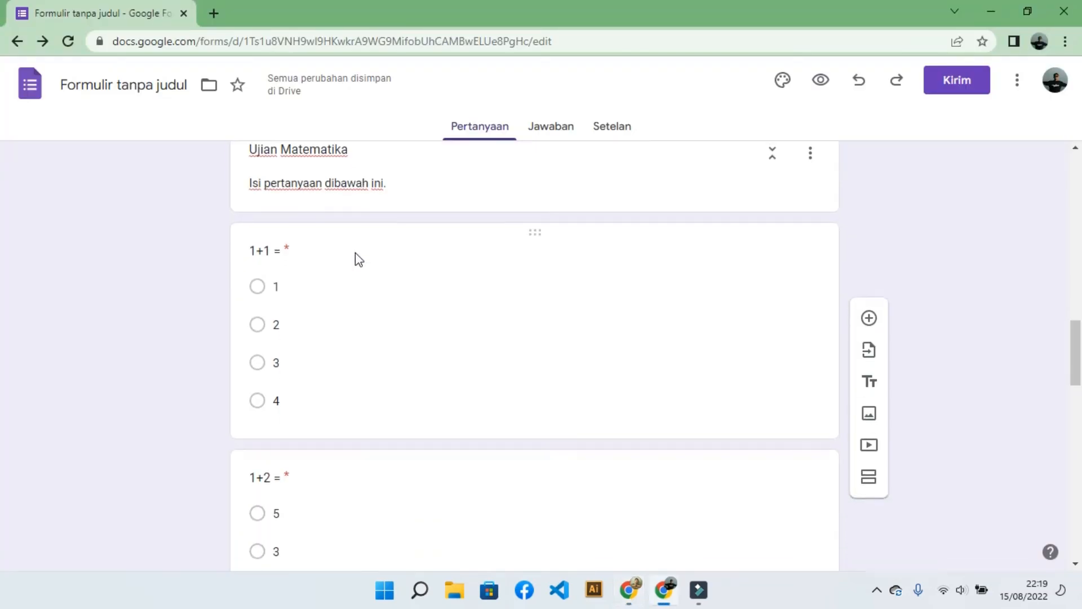
pyautogui.scroll(-4, 355, 258)
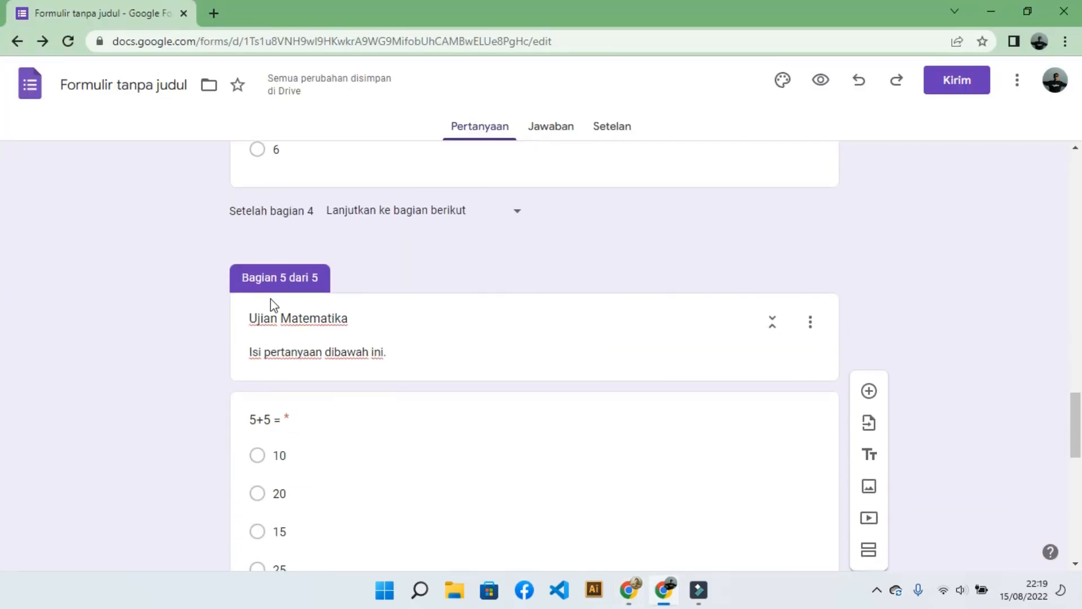
pyautogui.scroll(-1, 289, 282)
pyautogui.hotkey('alt', 'Tab')
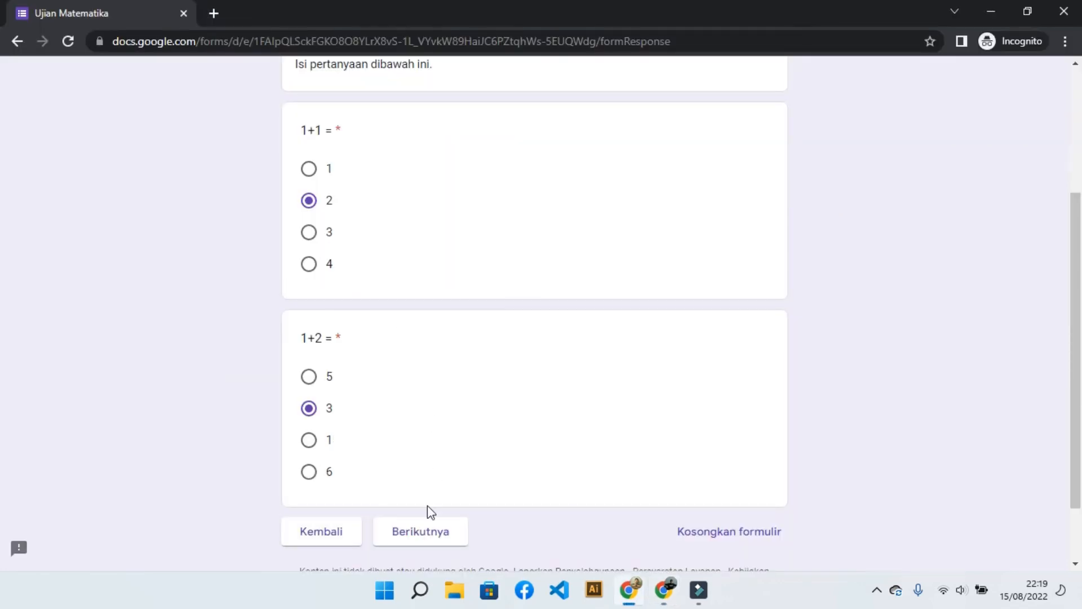
pyautogui.click(430, 539)
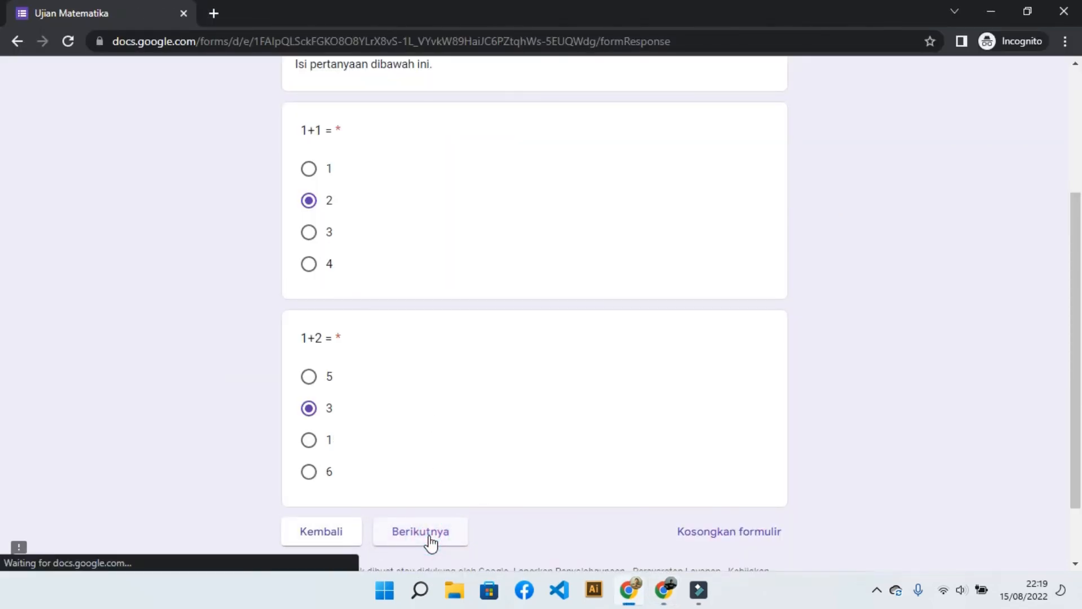
pyautogui.scroll(-1, 385, 372)
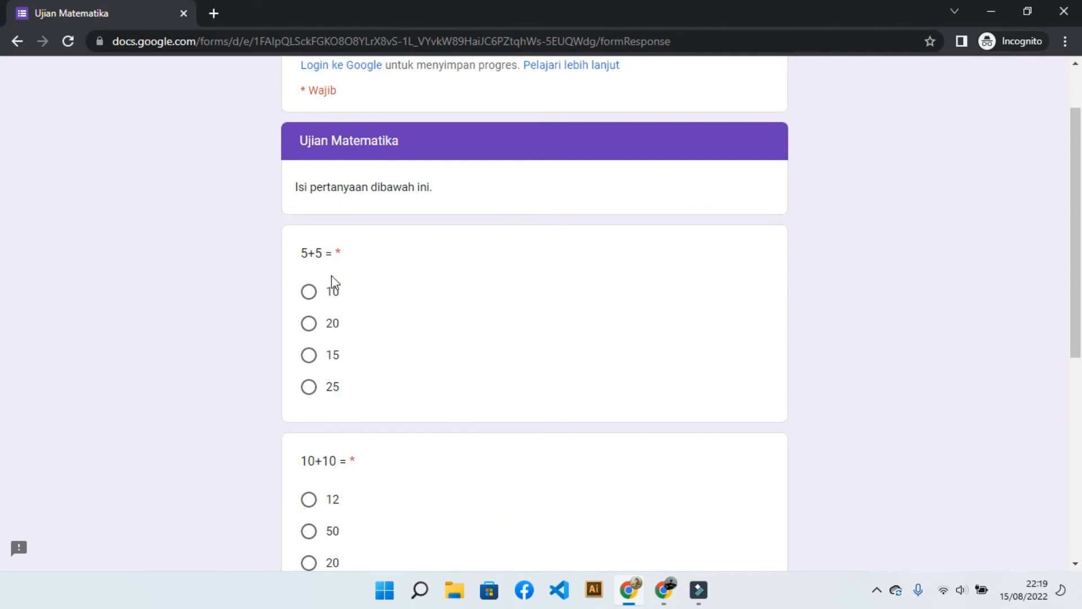
# Compare the live form's "5+5 =" and "10+10 =" questions with section 5 in the form editor.
pyautogui.hotkey('alt', 'Tab')
pyautogui.hotkey('alt', 'Tab')
pyautogui.hotkey('alt', 'Tab')
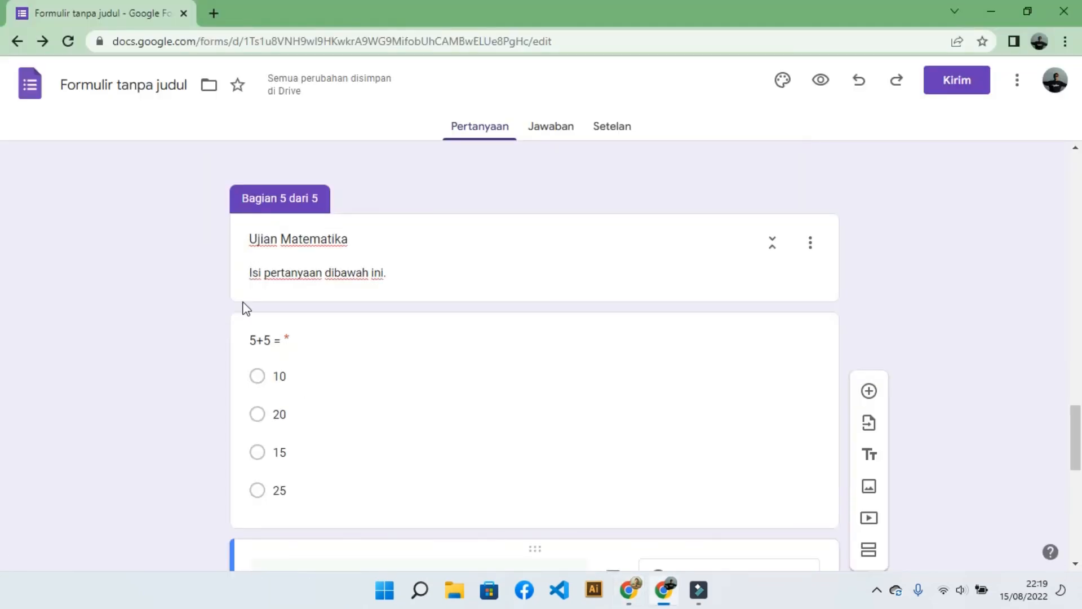
pyautogui.scroll(-1, 246, 308)
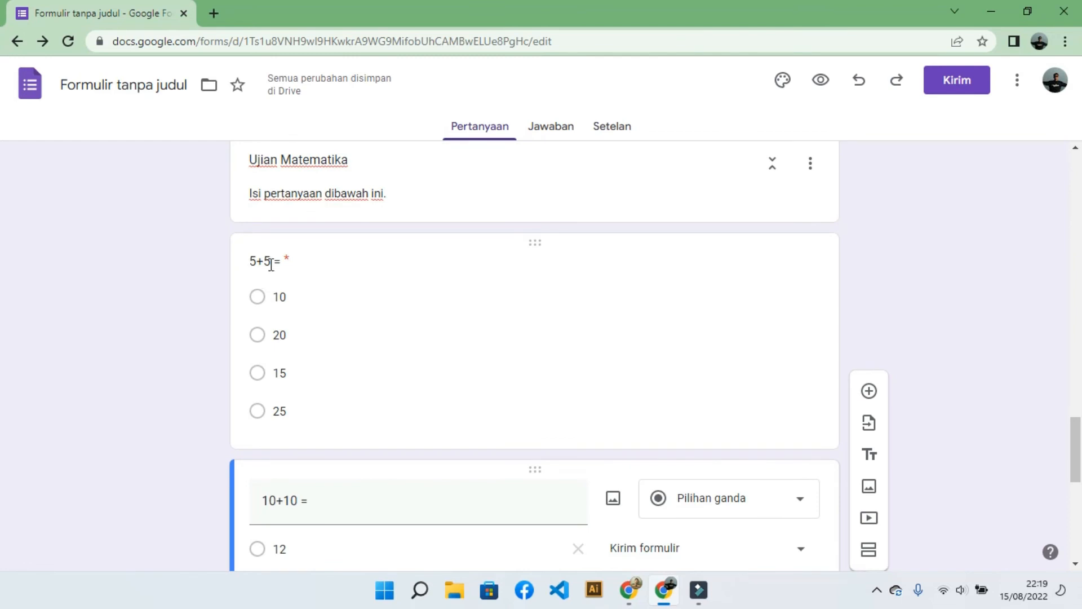
# Compare the "10+10 =" and "20+20 =" questions and their options in section 5 of the editor with the live form.
pyautogui.scroll(-2, 276, 266)
pyautogui.scroll(-2, 297, 350)
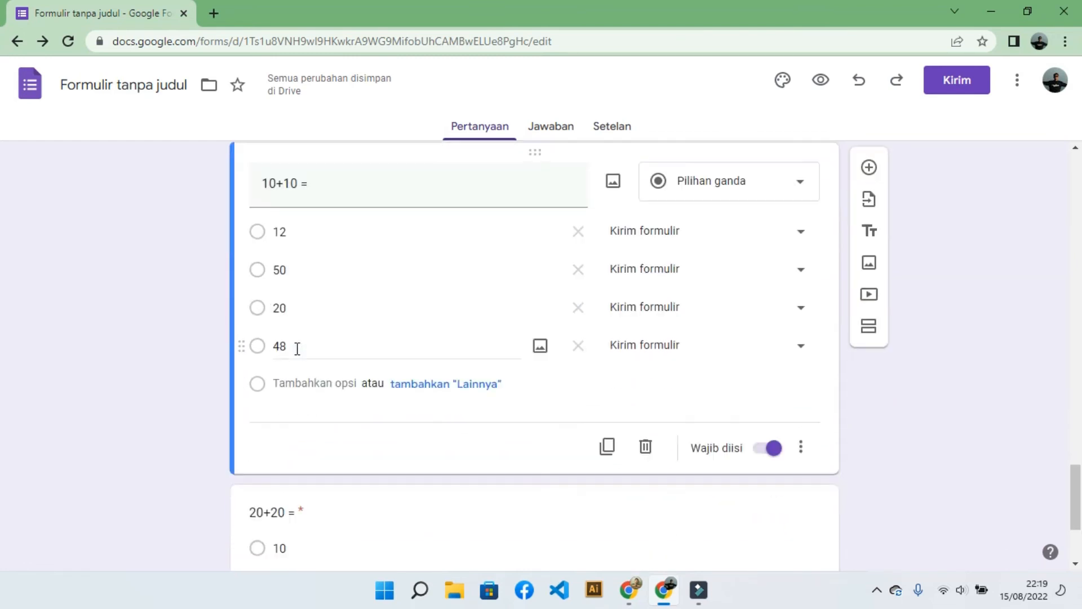
pyautogui.scroll(-2, 311, 484)
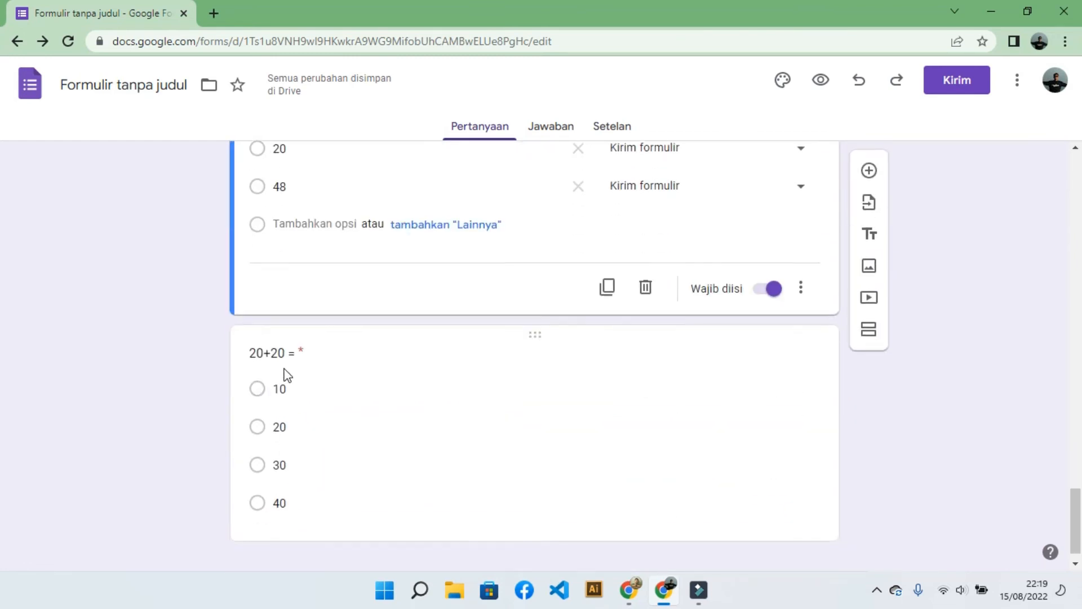
pyautogui.hotkey('alt', 'Tab')
pyautogui.scroll(-2, 337, 316)
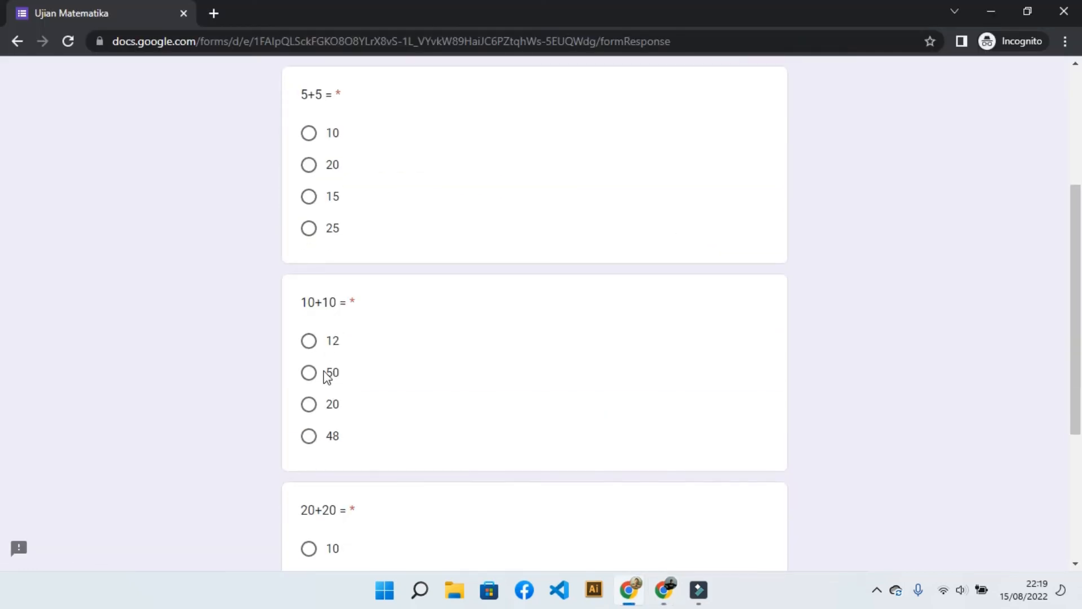
pyautogui.scroll(-2, 324, 372)
pyautogui.scroll(-1, 323, 372)
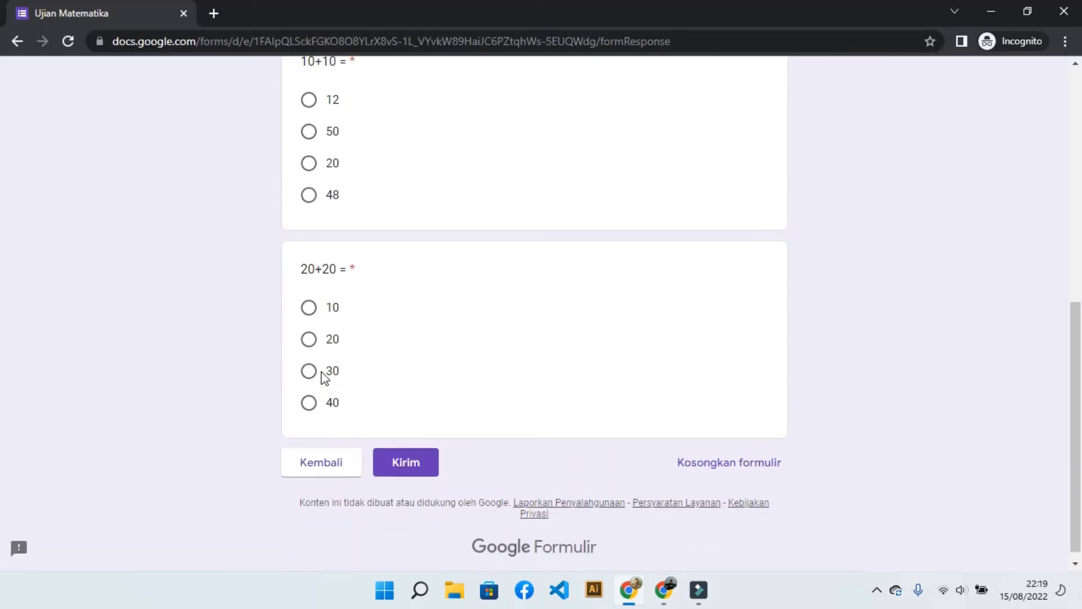
# Answer "5+5 =" with 10, "10+10 =" with 20 and "20+20 =" with 40 in the live form.
pyautogui.scroll(5, 324, 375)
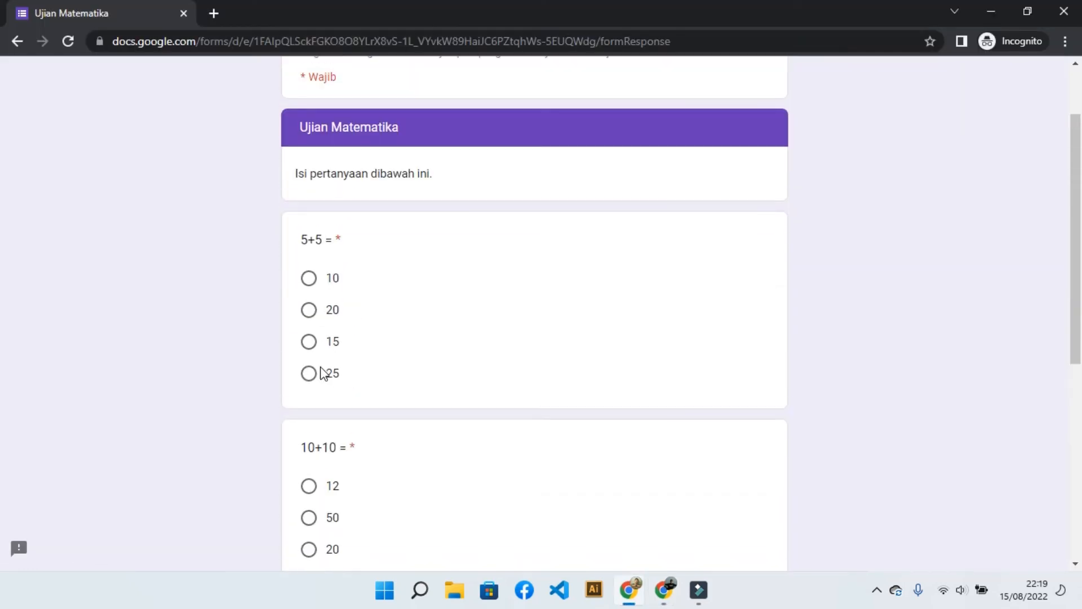
pyautogui.click(310, 280)
pyautogui.scroll(-2, 365, 331)
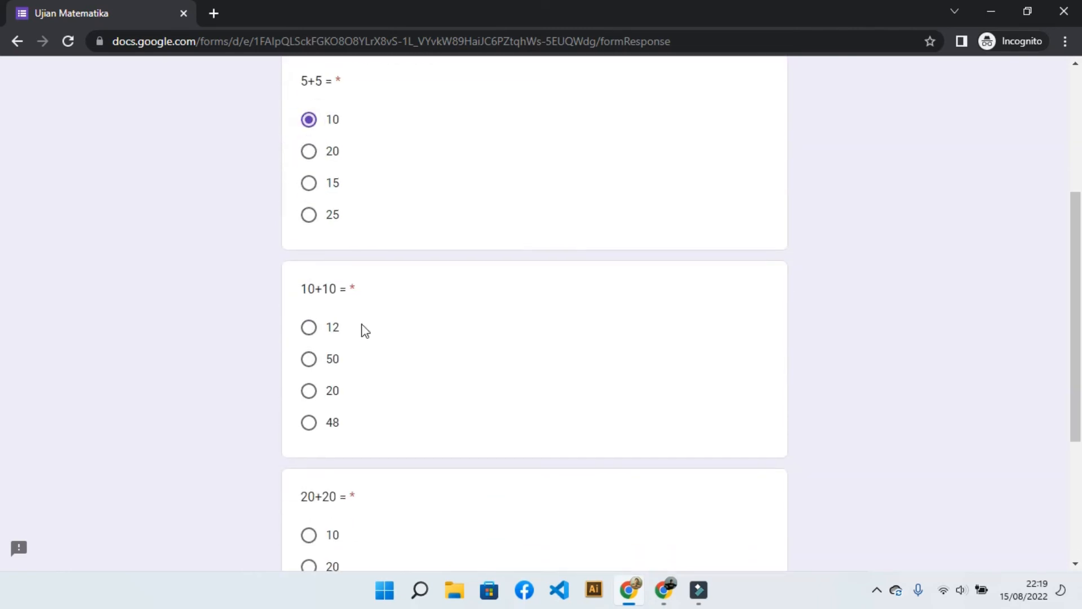
pyautogui.click(308, 390)
pyautogui.scroll(-2, 416, 341)
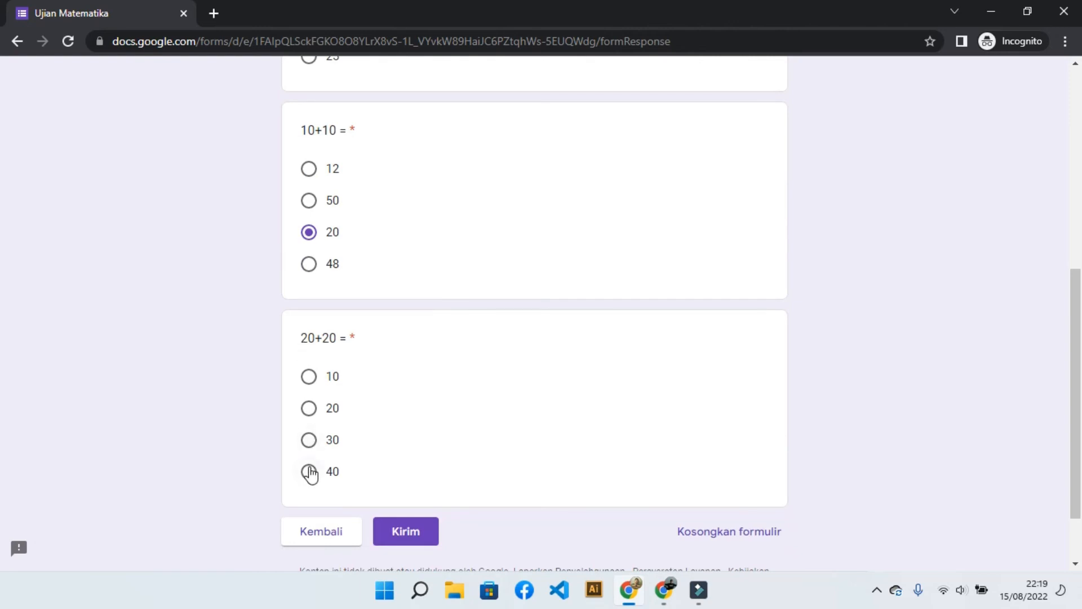
pyautogui.click(309, 471)
# Review the chosen answers in the live form and check in the editor where the "10+10 =" options lead.
pyautogui.scroll(4, 597, 367)
pyautogui.scroll(2, 597, 367)
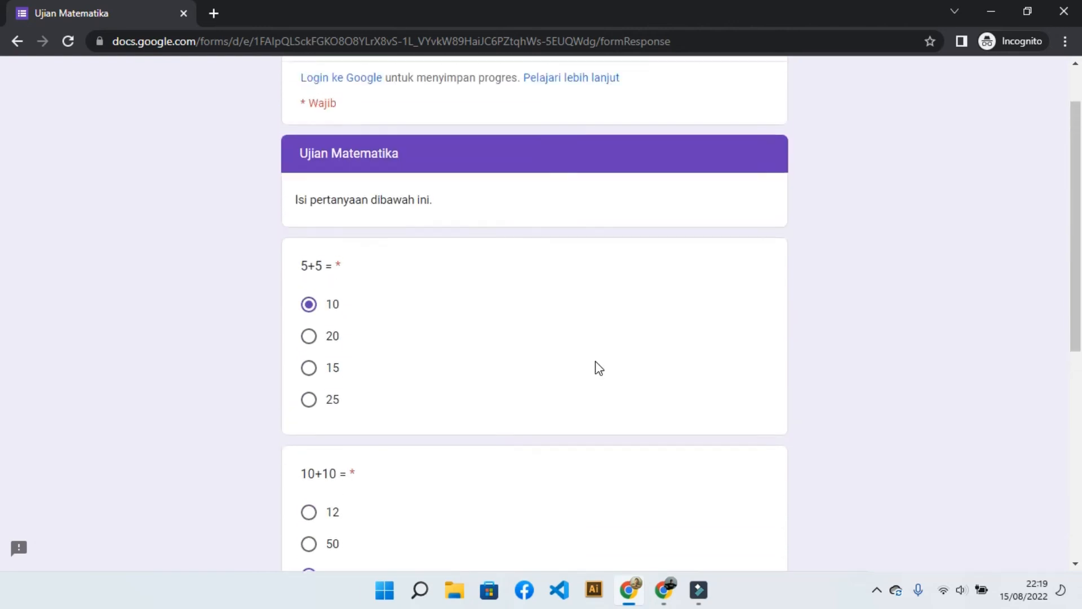
pyautogui.scroll(-3, 593, 367)
pyautogui.scroll(-4, 588, 368)
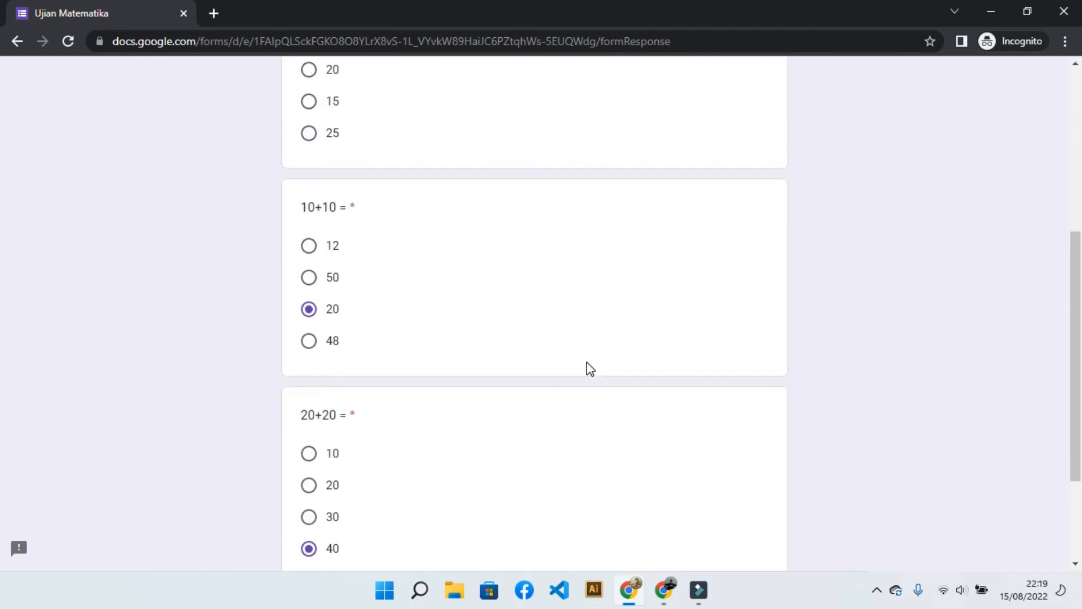
pyautogui.hotkey('alt', 'Tab')
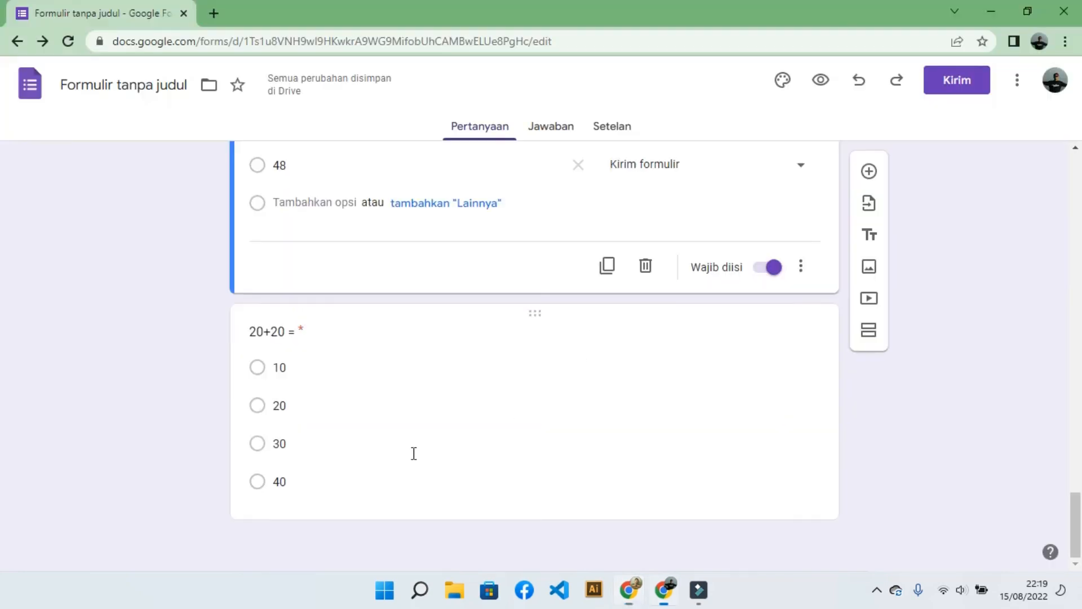
pyautogui.scroll(3, 645, 307)
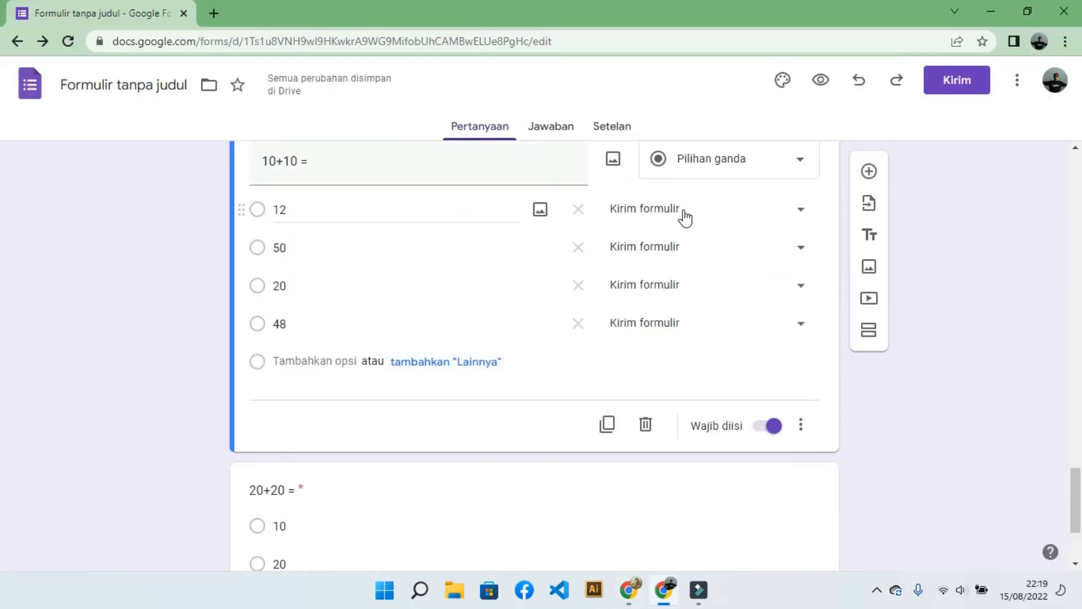
pyautogui.hotkey('alt', 'Tab')
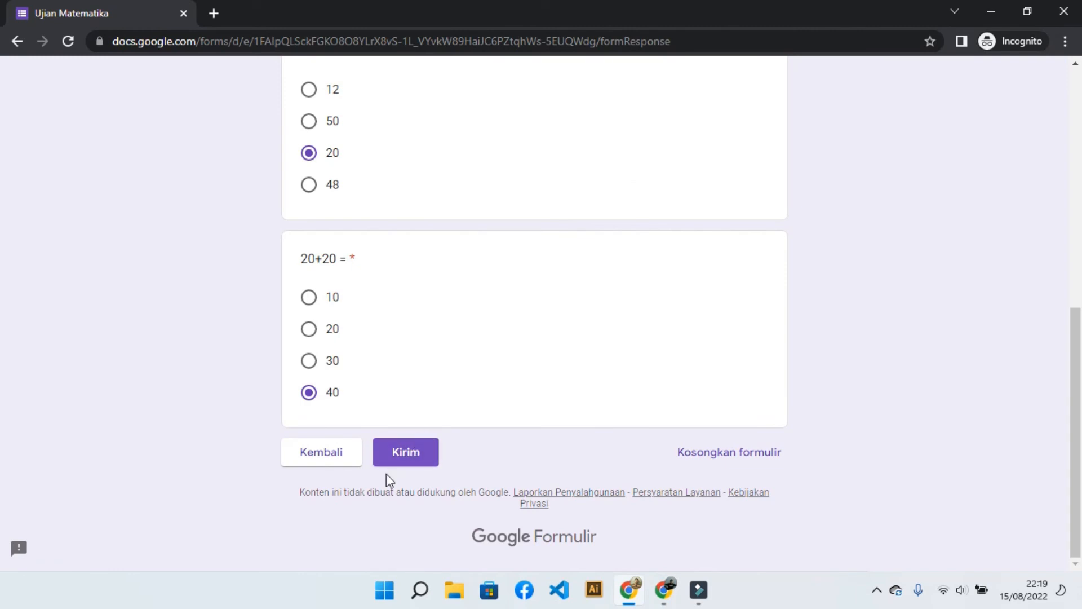
# Return to the live form's "1+1 =" page to check its answers and navigation, and continue to the "5+5 =" page.
pyautogui.click(331, 448)
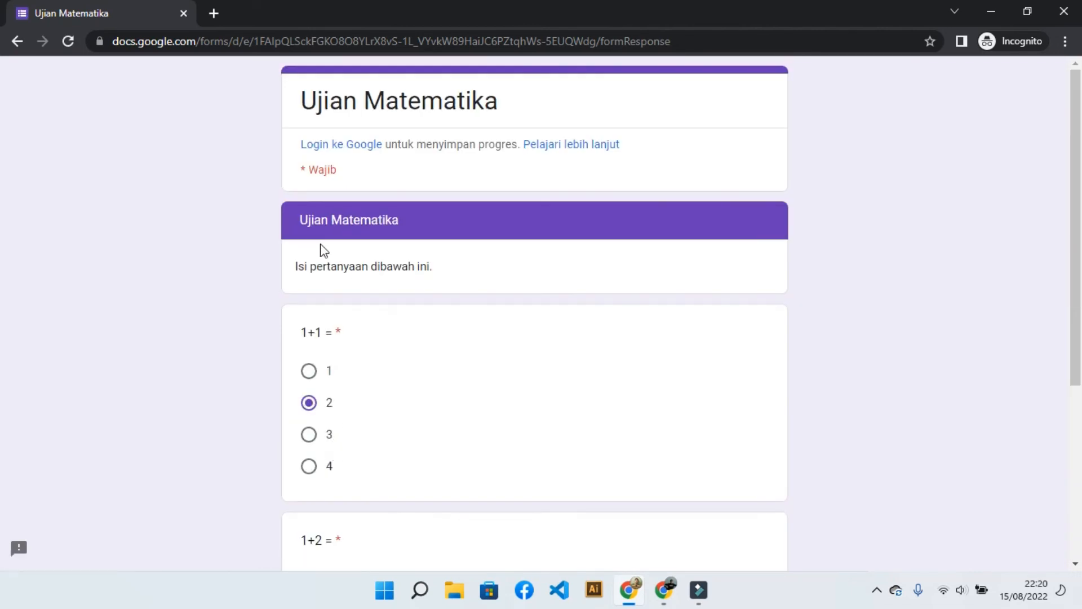
pyautogui.scroll(-5, 393, 289)
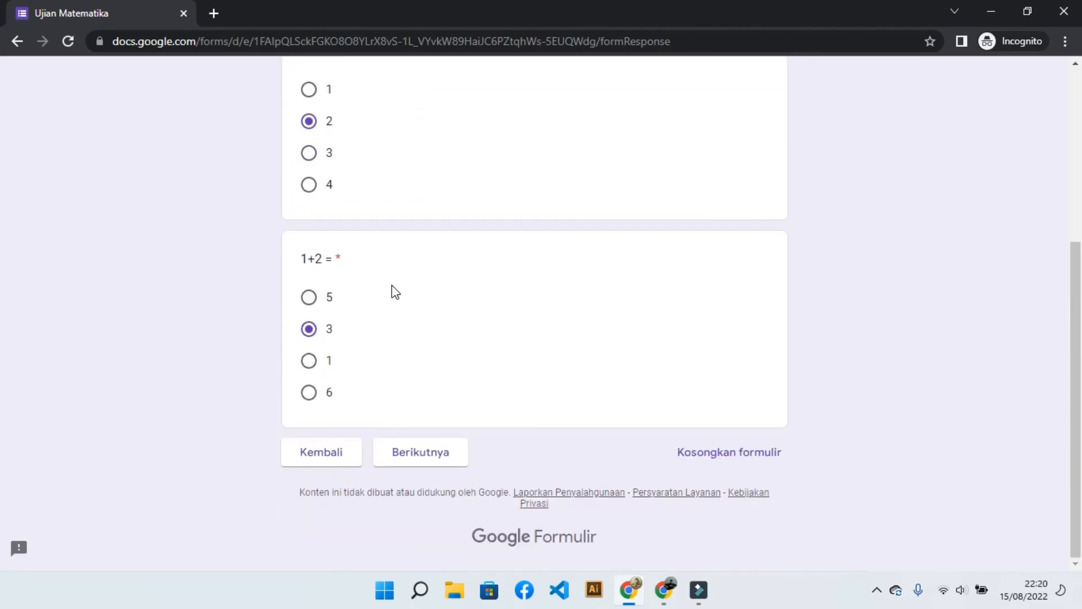
pyautogui.hotkey('alt', 'Tab')
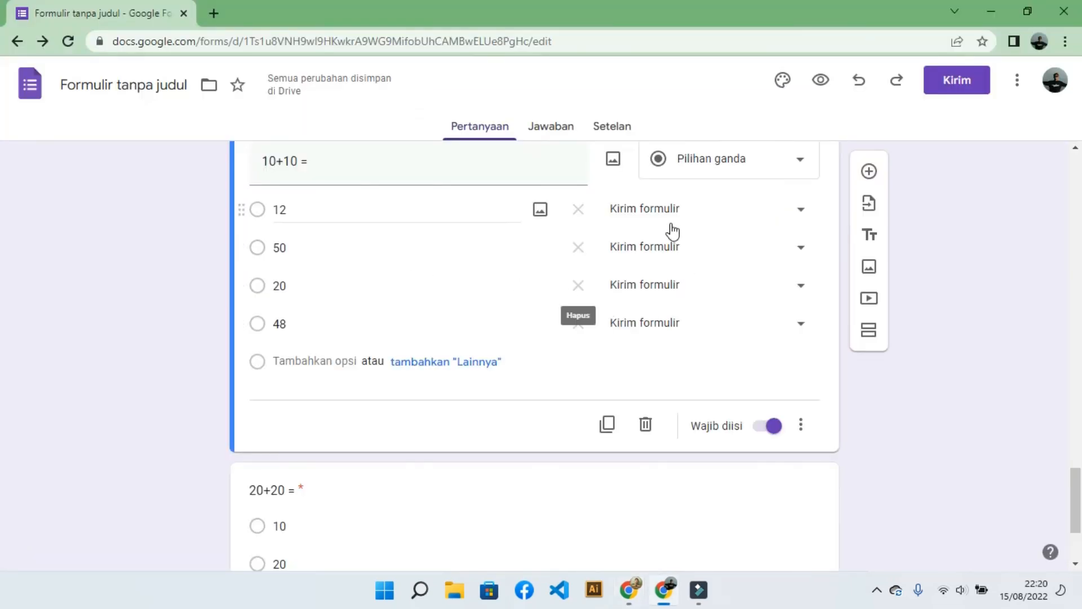
pyautogui.hotkey('alt', 'Tab')
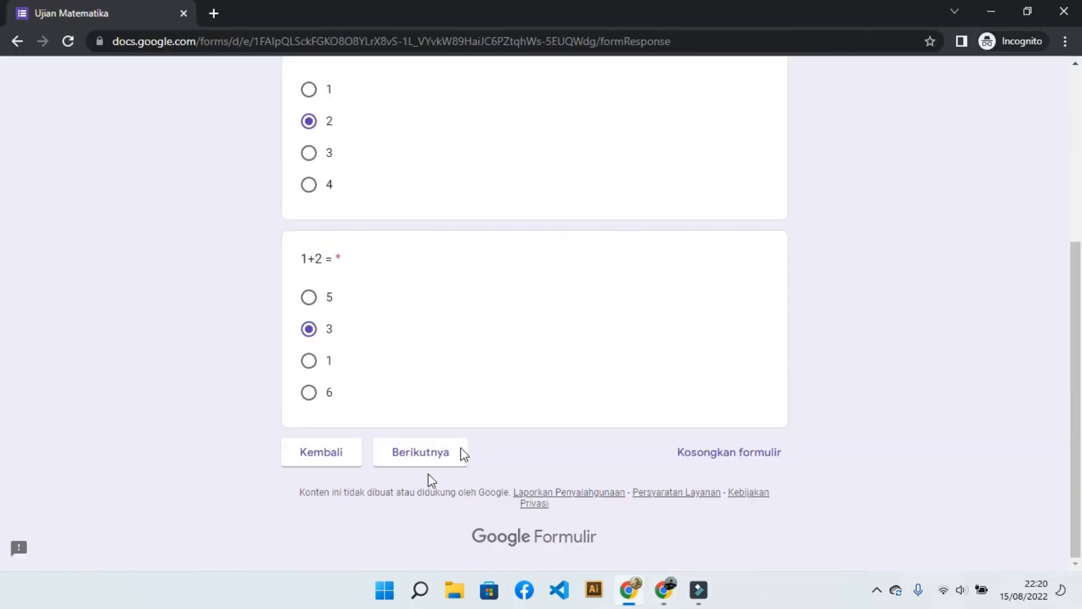
pyautogui.click(429, 453)
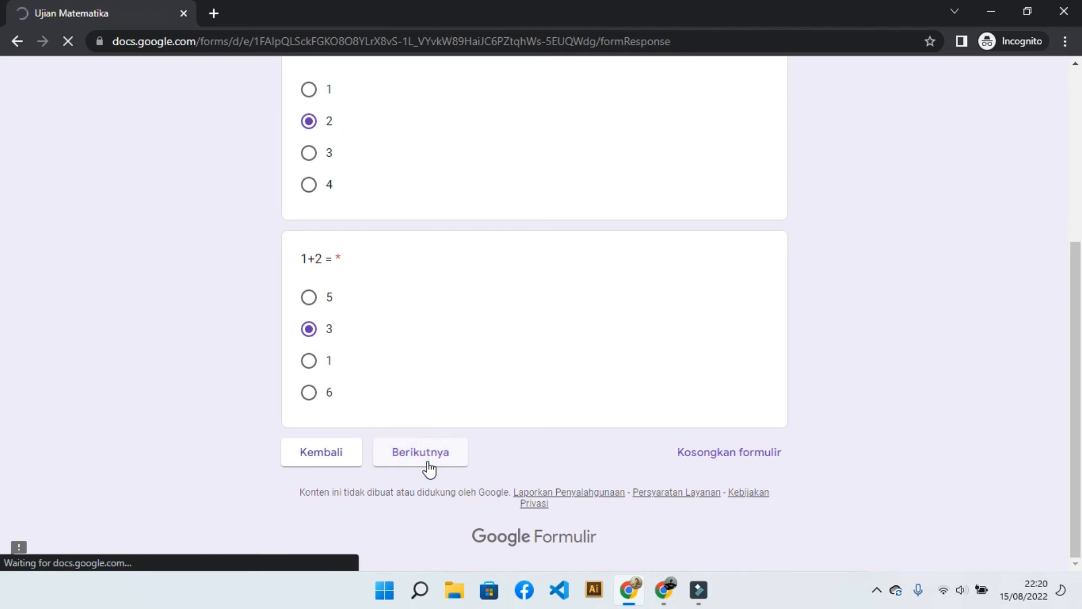
# Review the answers on the live form's last page and submit the form.
pyautogui.scroll(-10, 428, 469)
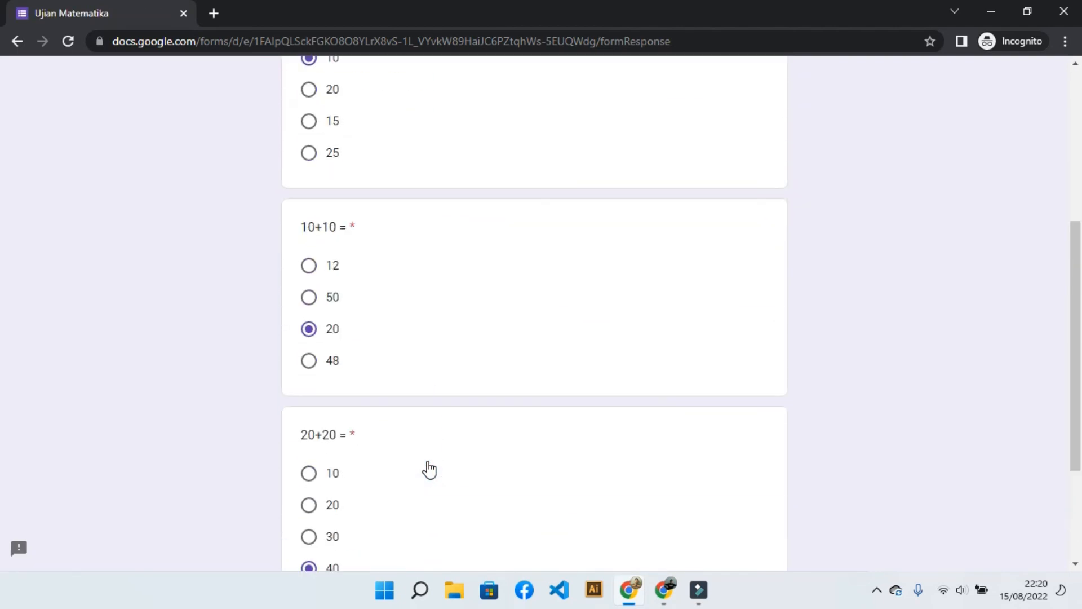
pyautogui.scroll(7, 310, 387)
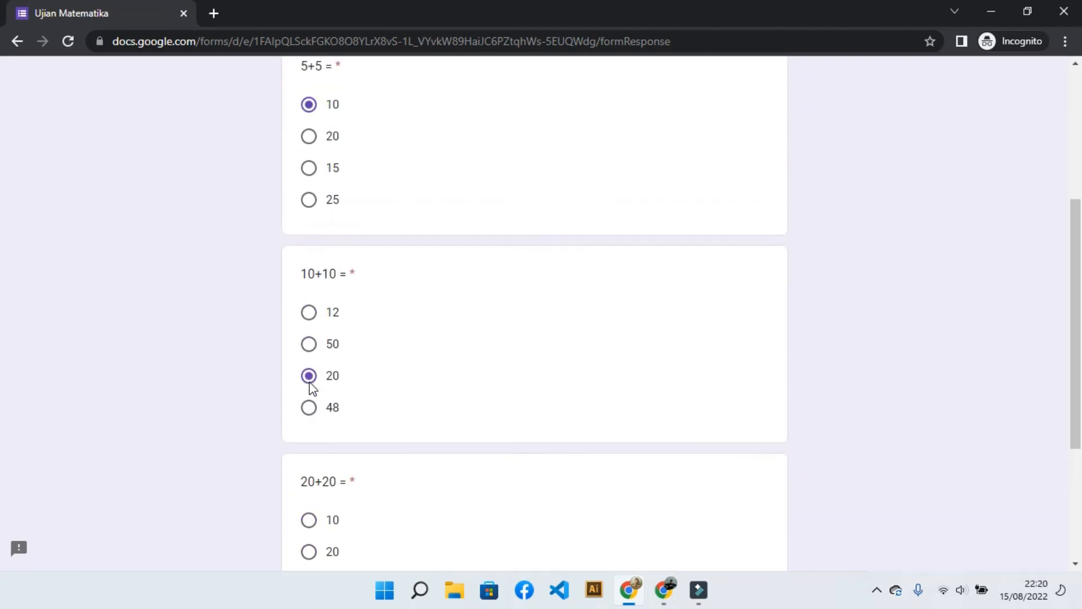
pyautogui.scroll(-4, 309, 387)
pyautogui.scroll(-3, 312, 389)
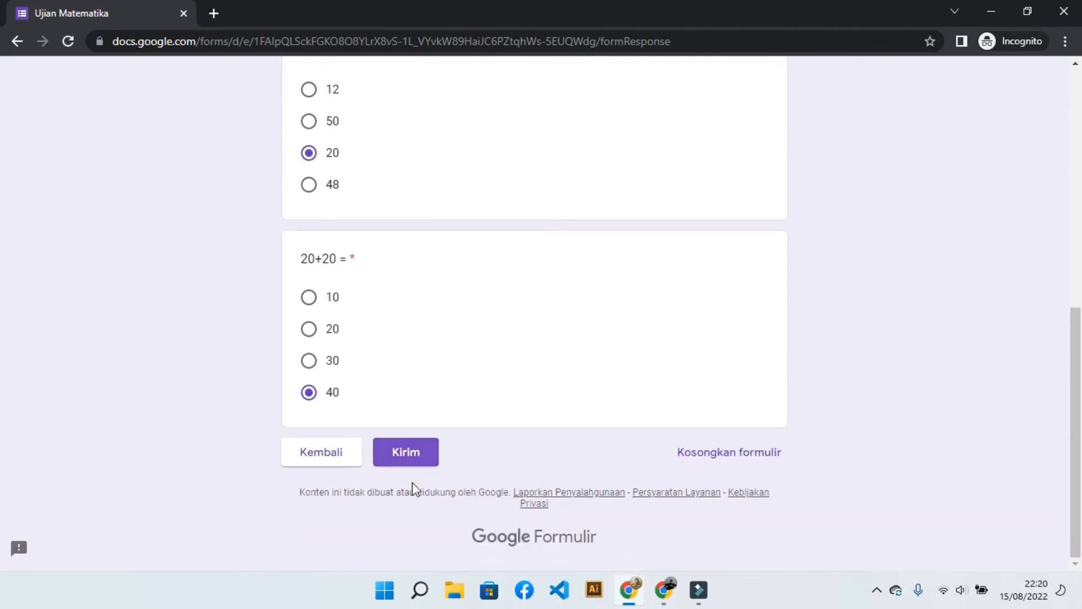
pyautogui.click(398, 452)
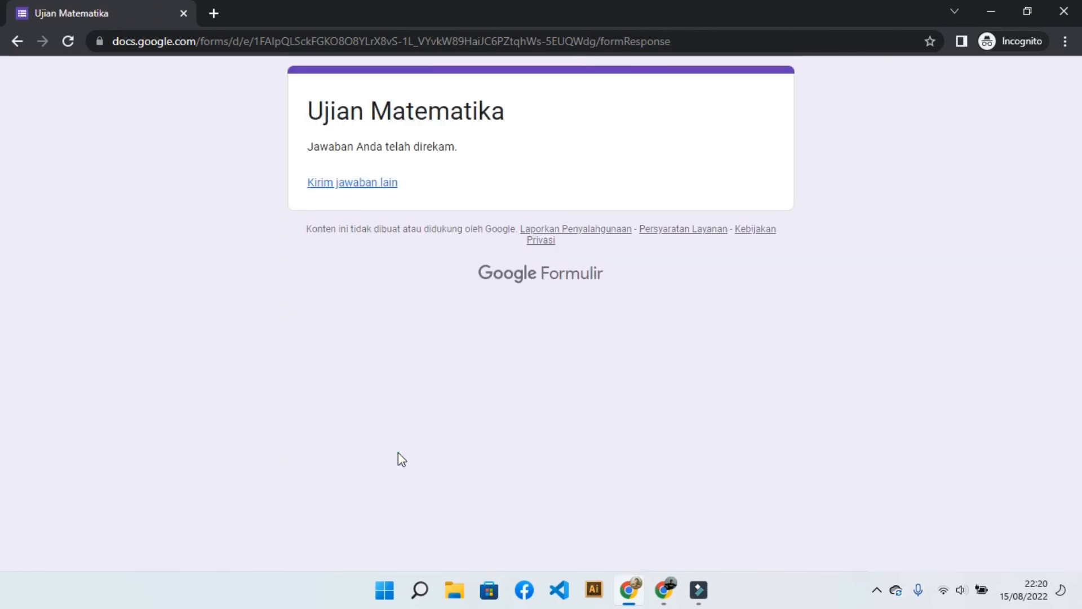
# Examine the form's response summary in the editor, from the Kelas and Nama charts to the "1+2 =" chart.
pyautogui.hotkey('alt', 'Tab')
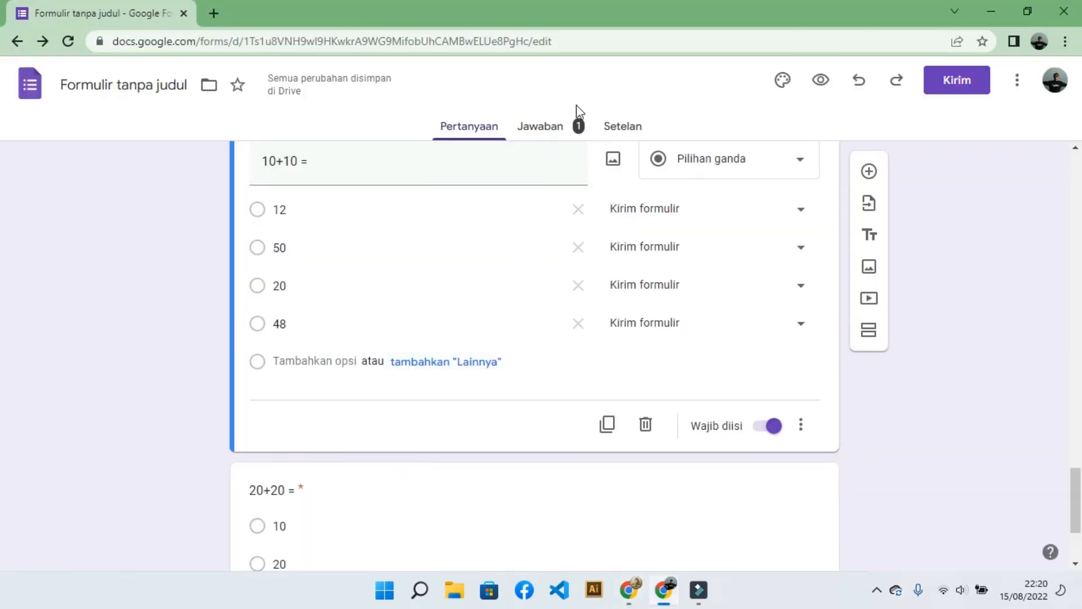
pyautogui.click(556, 134)
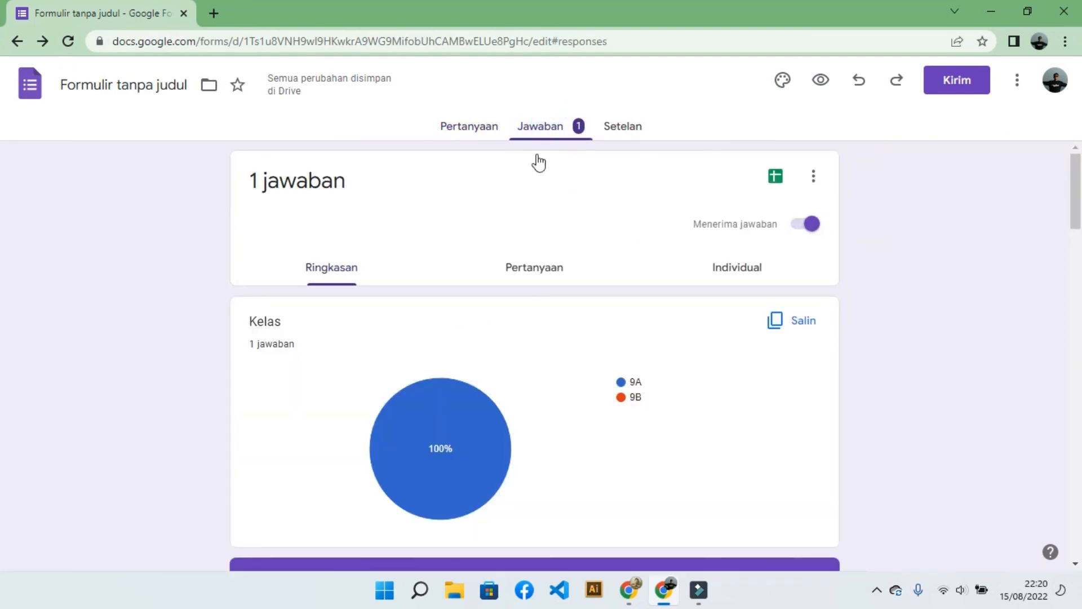
pyautogui.scroll(-8, 398, 329)
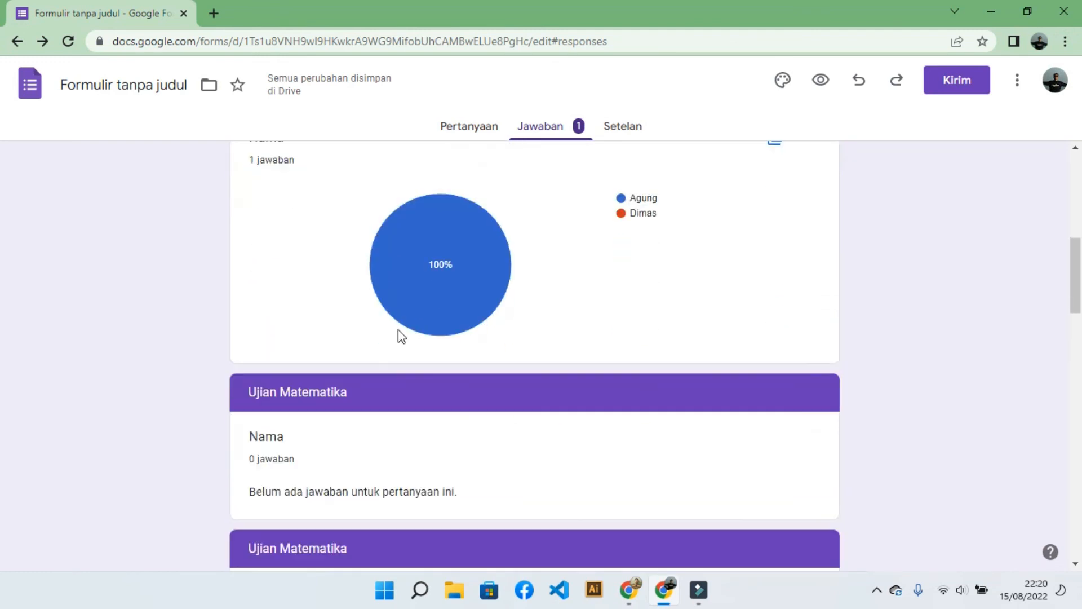
pyautogui.scroll(-7, 398, 330)
pyautogui.scroll(-3, 398, 330)
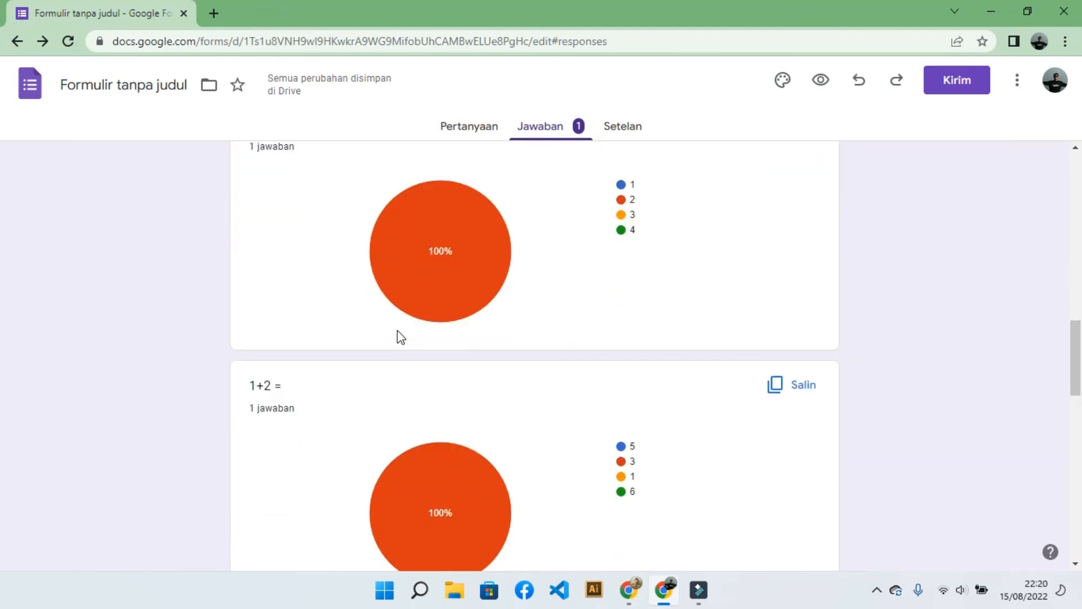
pyautogui.scroll(4, 400, 337)
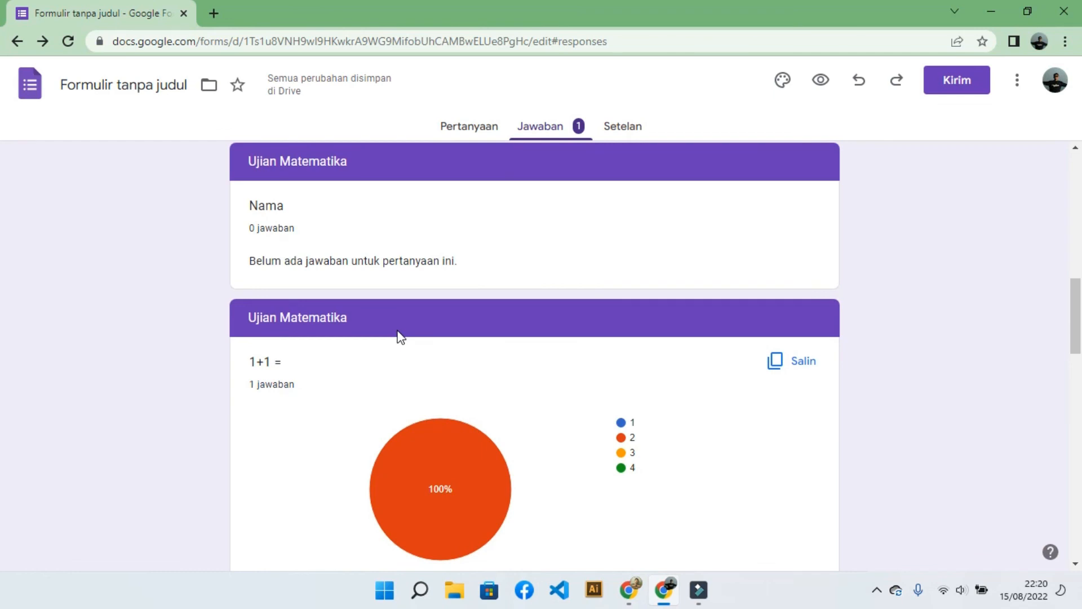
pyautogui.scroll(-6, 400, 337)
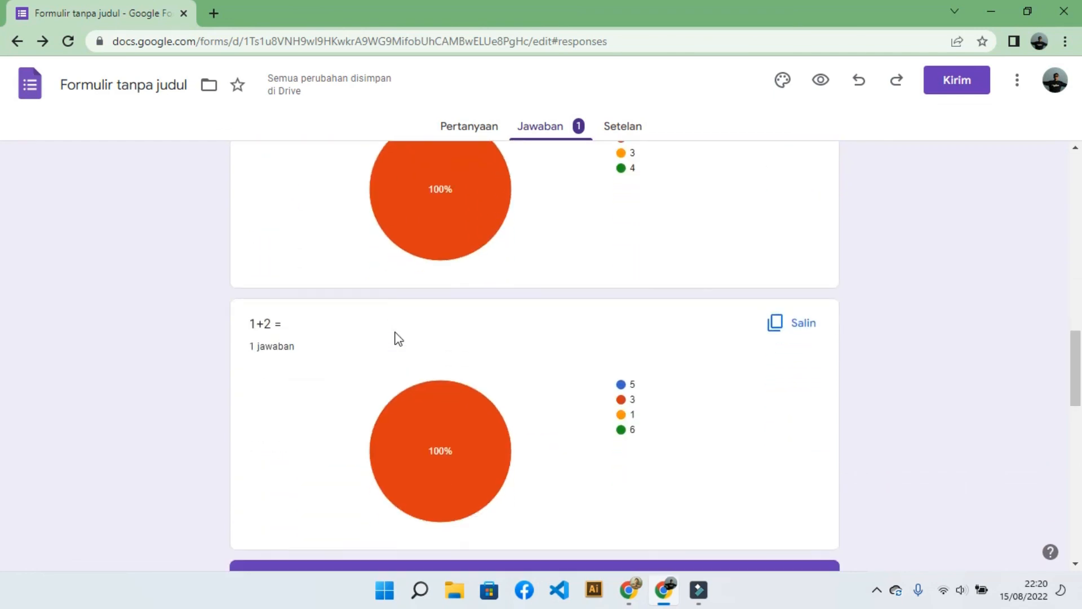
pyautogui.scroll(11, 397, 338)
pyautogui.scroll(7, 394, 332)
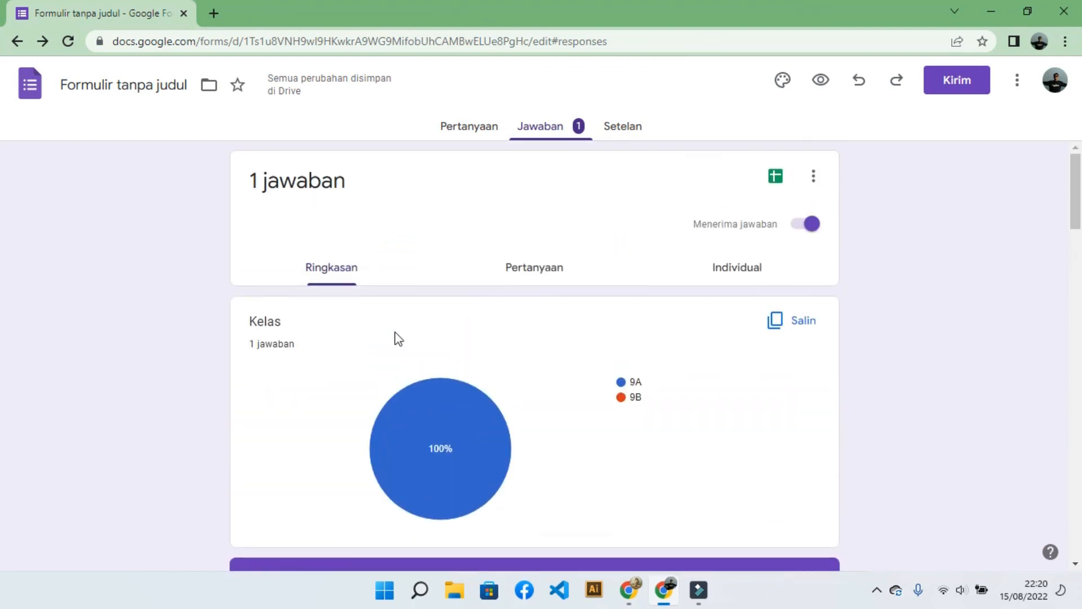
pyautogui.scroll(-4, 395, 332)
pyautogui.scroll(-5, 399, 339)
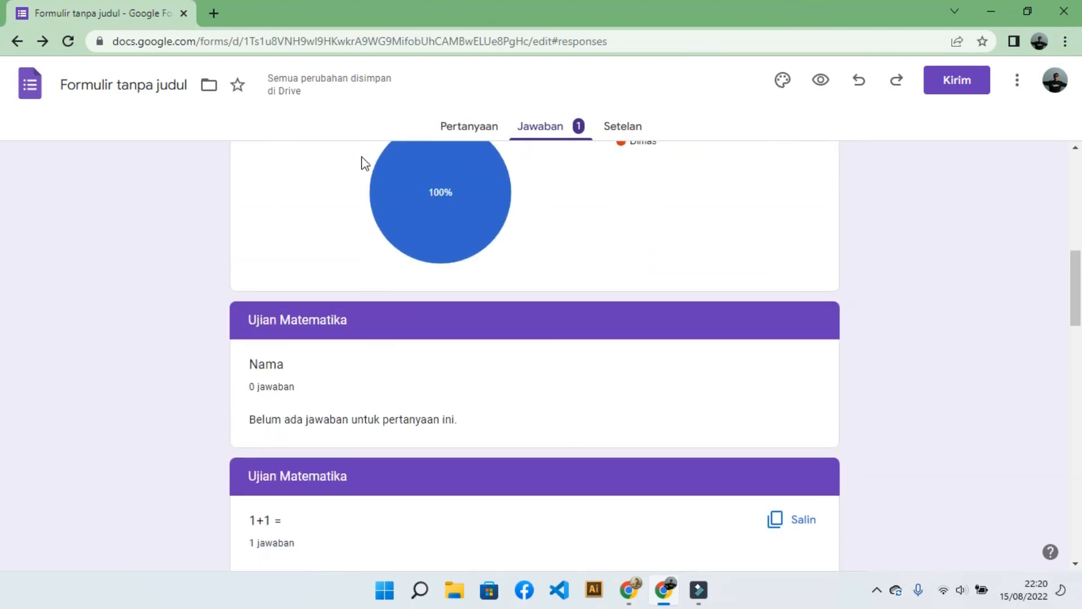
# Return to the form's questions and inspect the Nama drop-downs in sections 2 and 3.
pyautogui.click(458, 129)
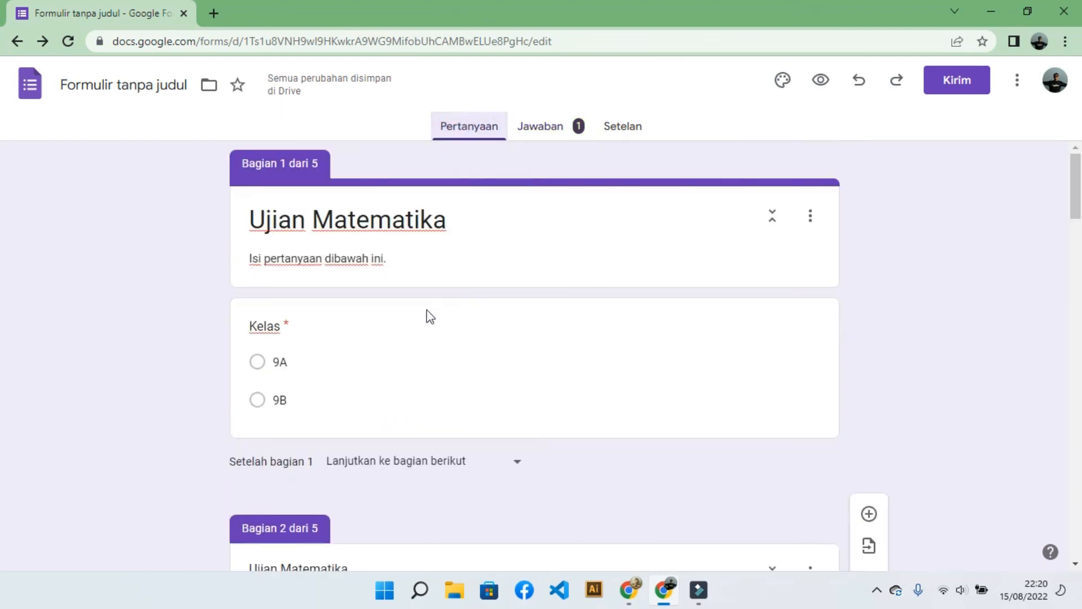
pyautogui.scroll(-7, 424, 314)
pyautogui.click(425, 314)
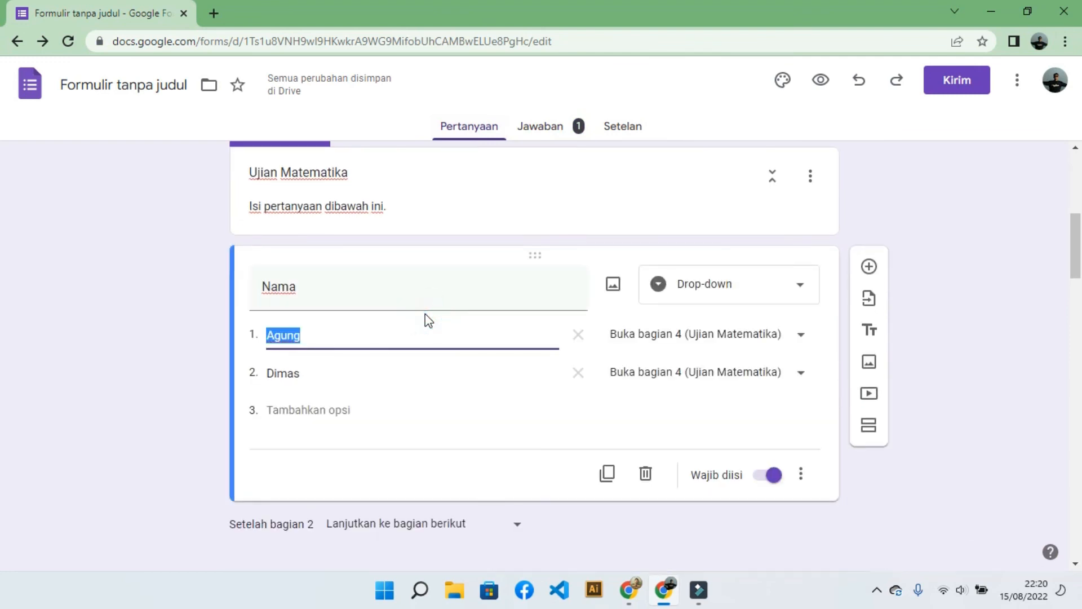
pyautogui.scroll(-6, 425, 316)
pyautogui.click(411, 340)
pyautogui.scroll(2, 400, 305)
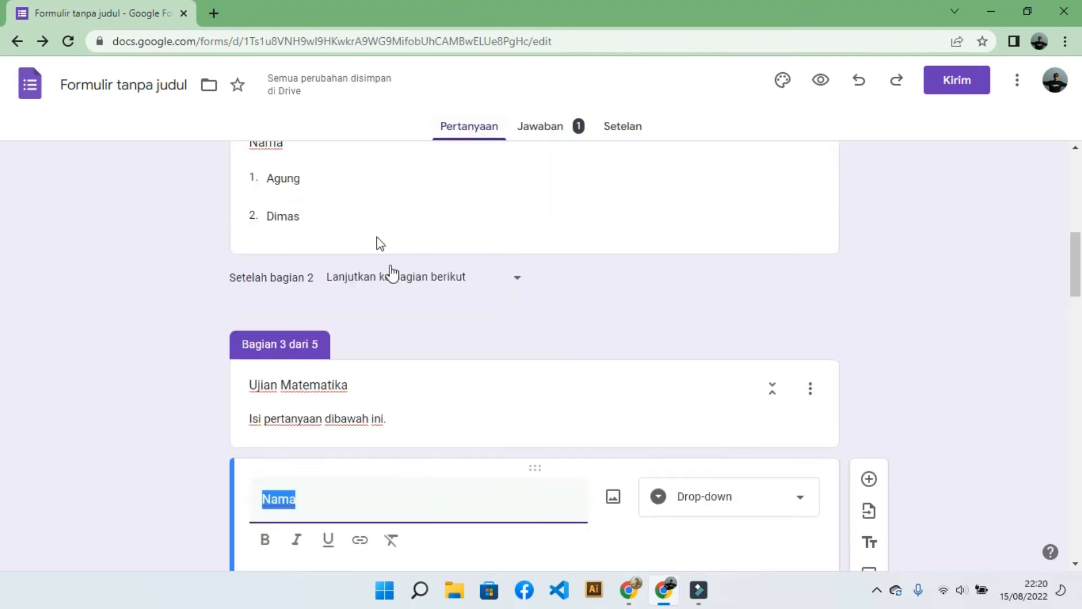
# Create a new spreadsheet named "Formulir tanpa judul (Jawaban)" for the form's responses.
pyautogui.click(549, 125)
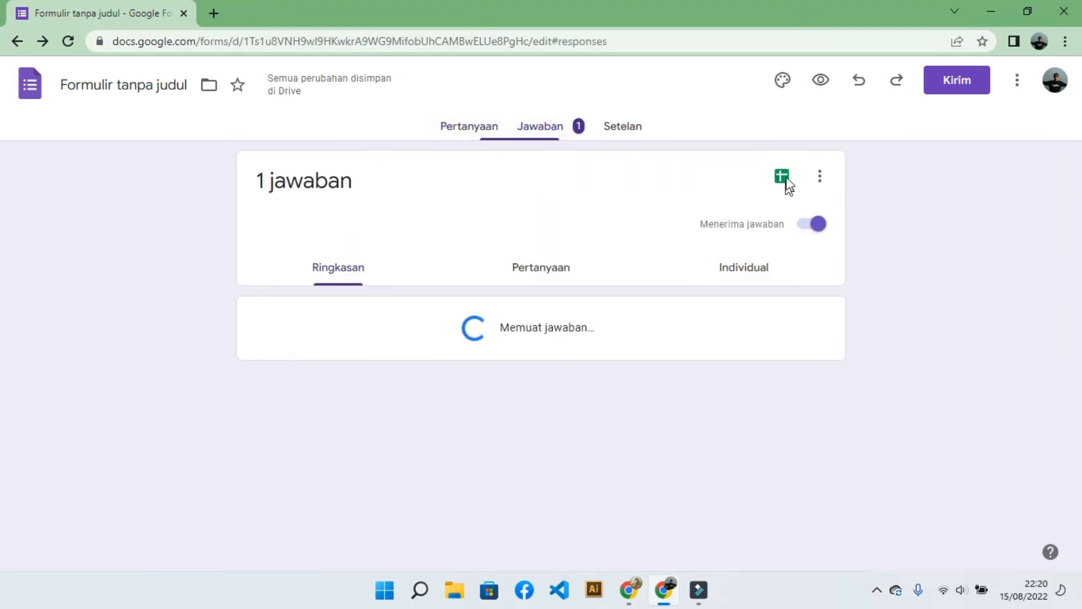
pyautogui.click(780, 178)
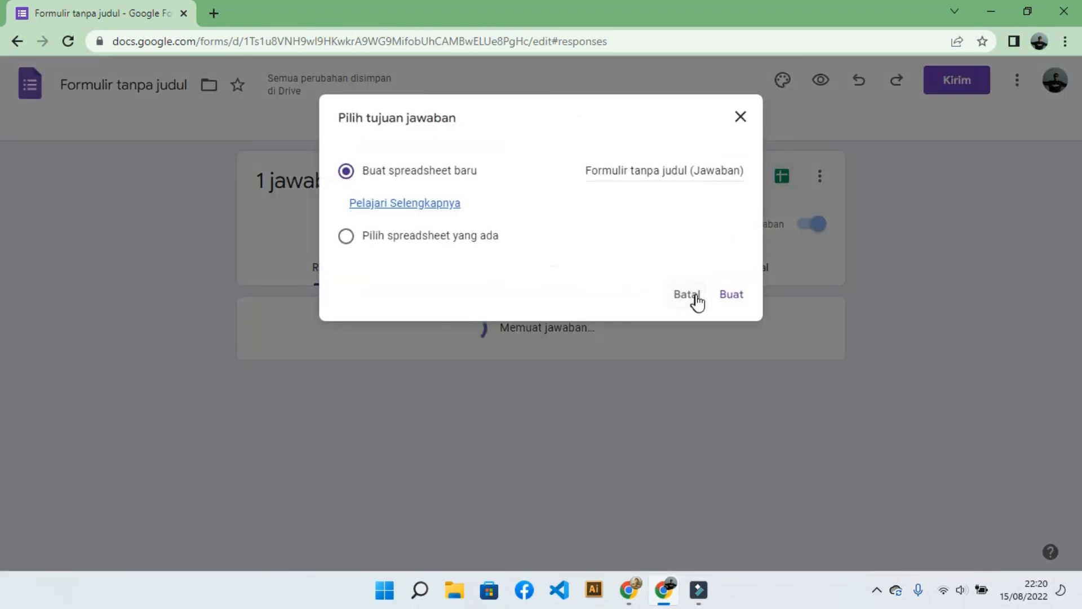
pyautogui.click(724, 299)
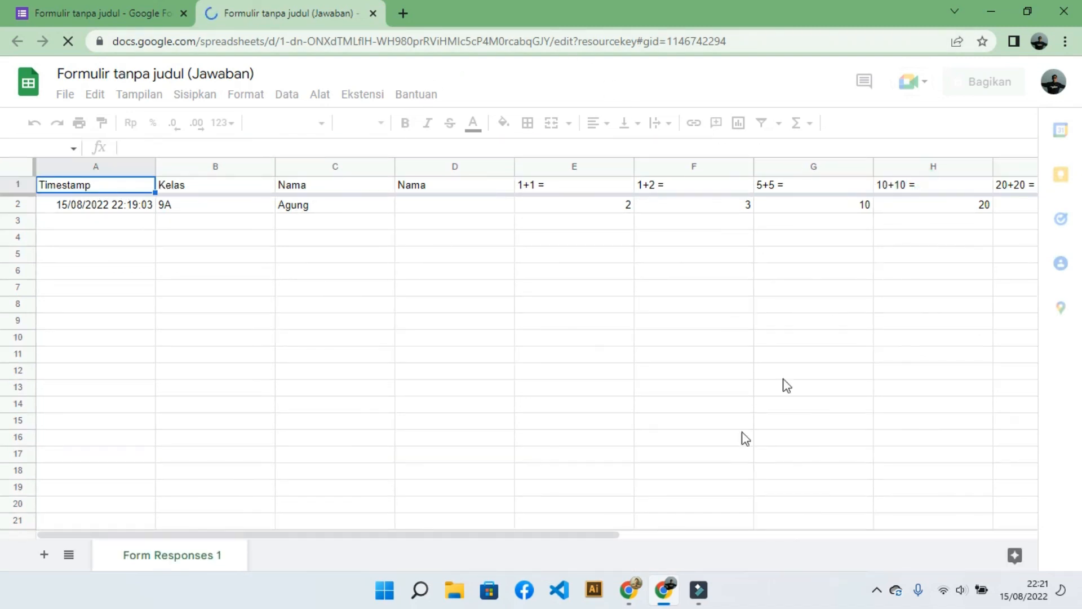
# Look over the new response sheet's columns and compare it with the form's response summary.
pyautogui.moveTo(365, 531); pyautogui.dragTo(680, 535)
pyautogui.moveTo(478, 538); pyautogui.dragTo(231, 511)
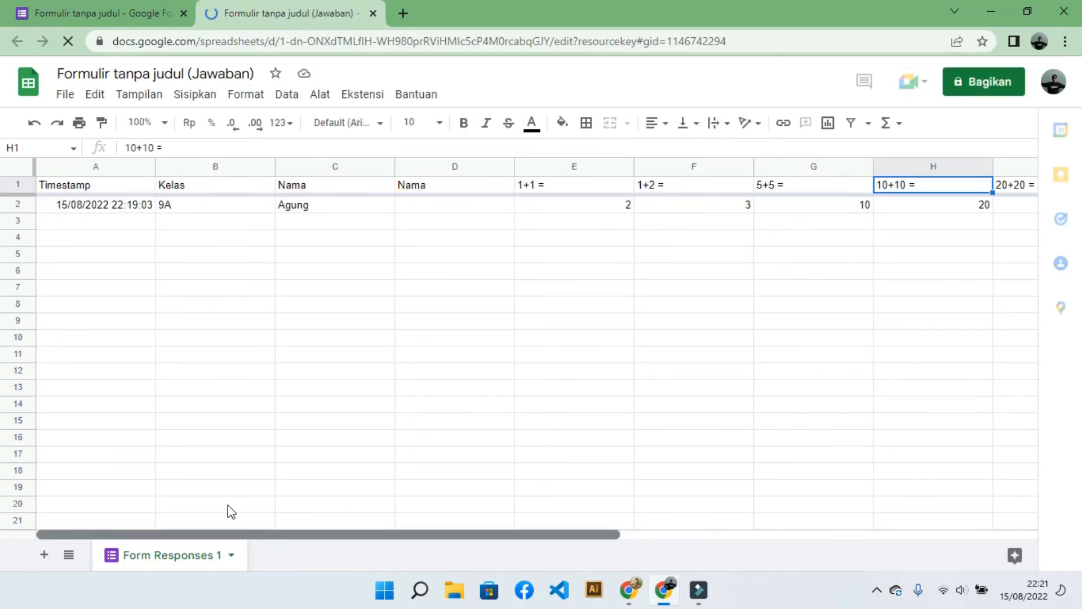
pyautogui.click(93, 183)
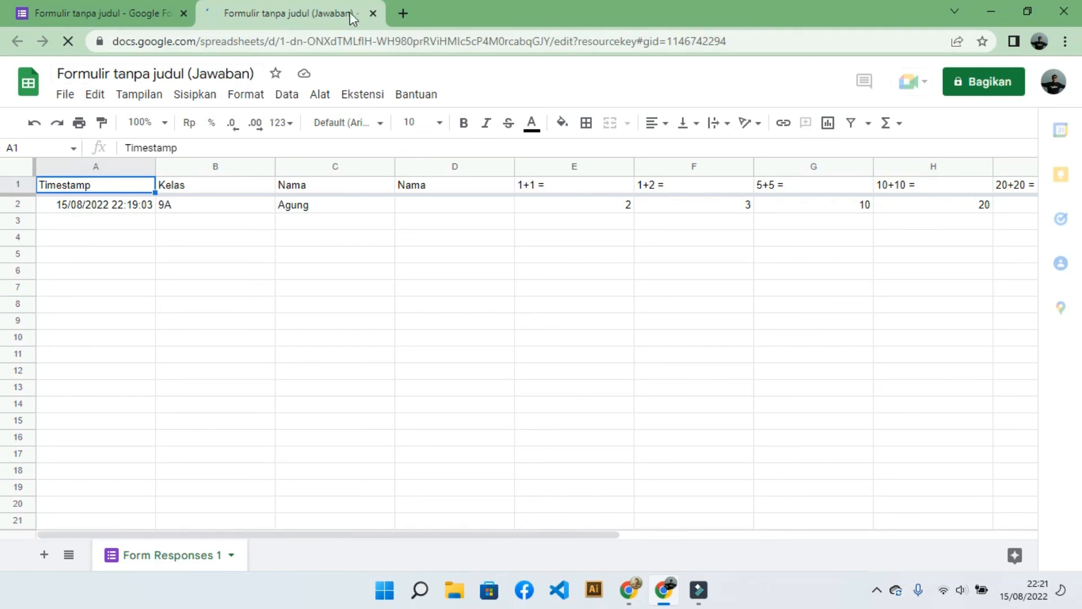
pyautogui.click(101, 13)
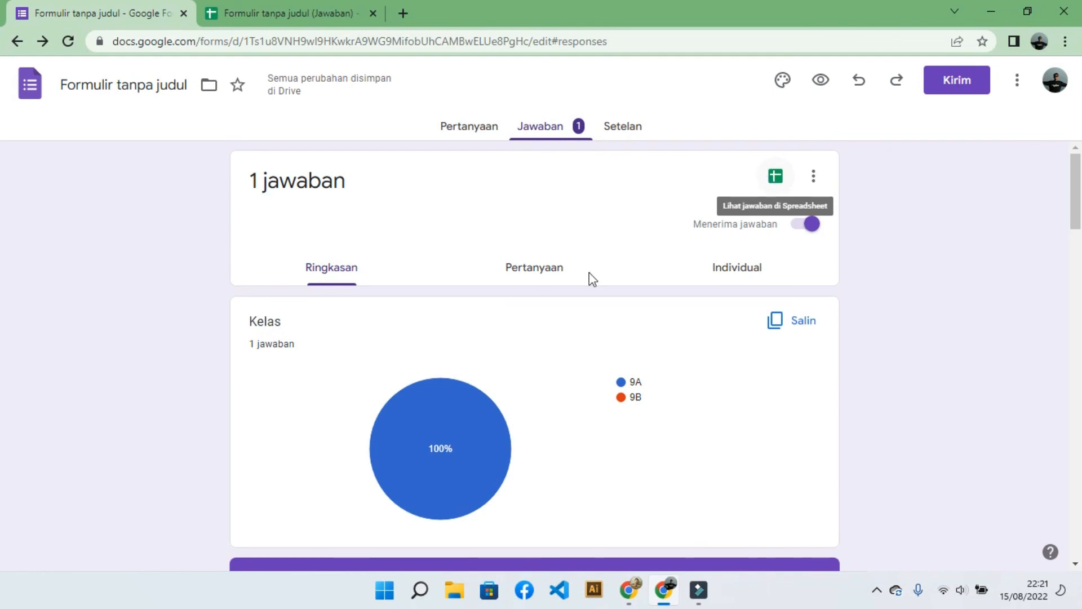
pyautogui.click(255, 8)
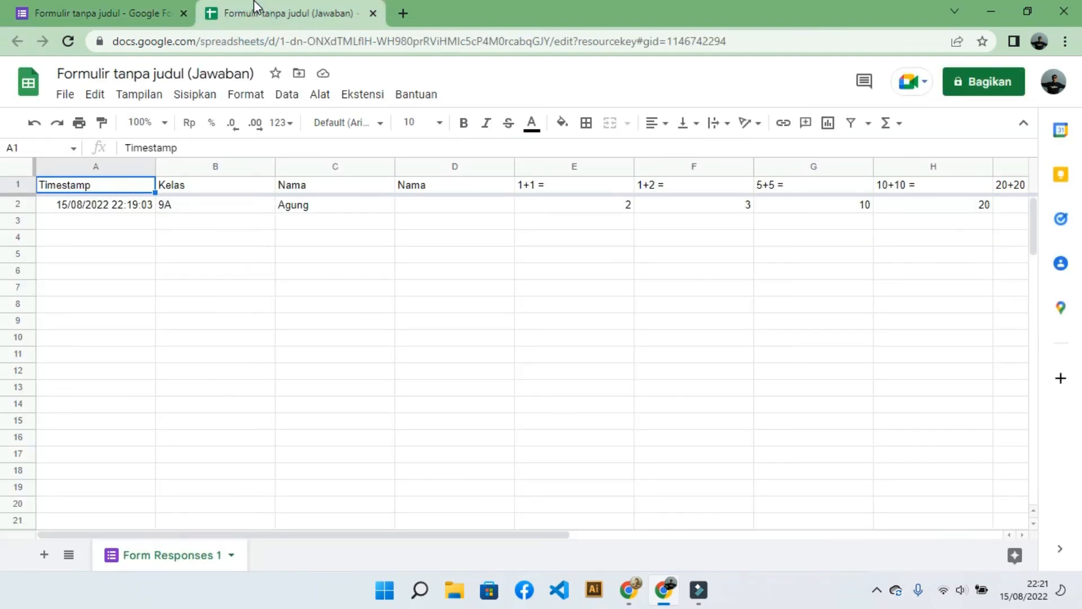
# Inspect the Timestamp, Kelas and both Nama columns of the response sheet, including the submitted entries in row 2.
pyautogui.moveTo(292, 535); pyautogui.dragTo(206, 533)
pyautogui.click(96, 192)
pyautogui.click(72, 204)
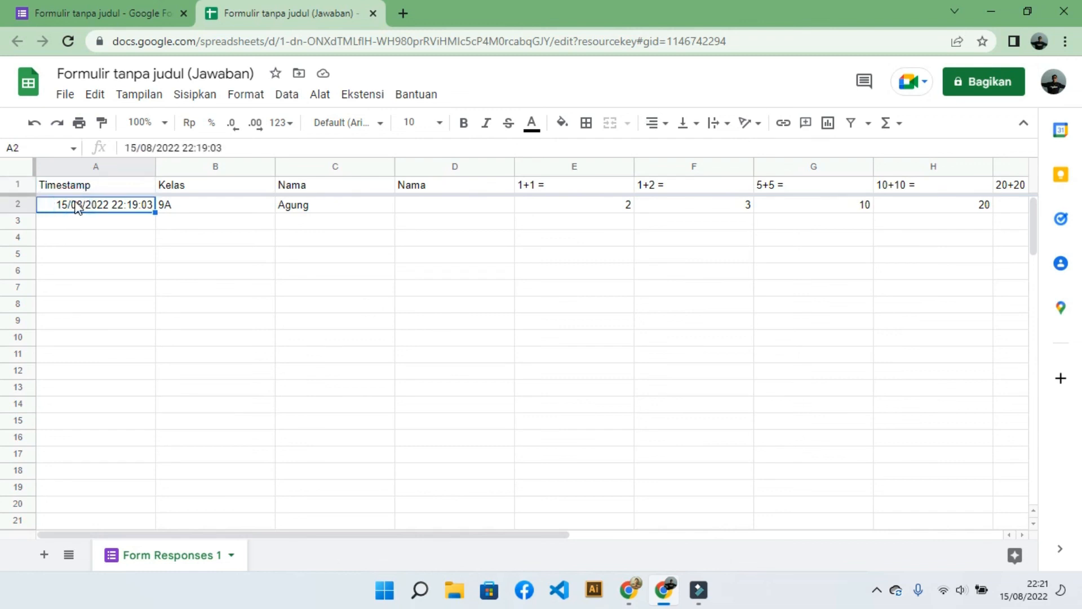
pyautogui.click(211, 189)
pyautogui.click(326, 189)
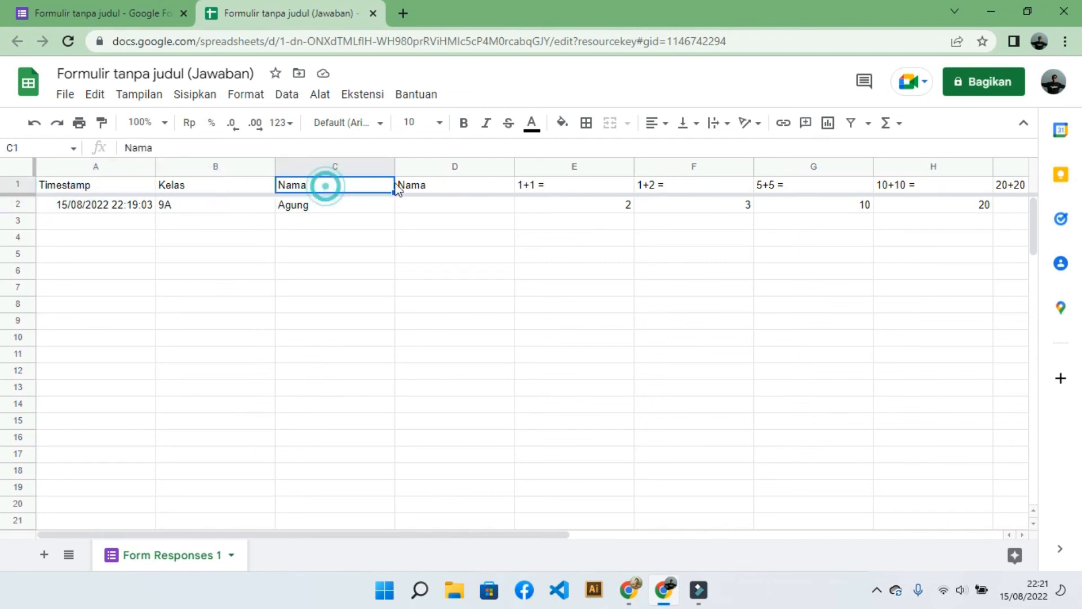
pyautogui.click(426, 188)
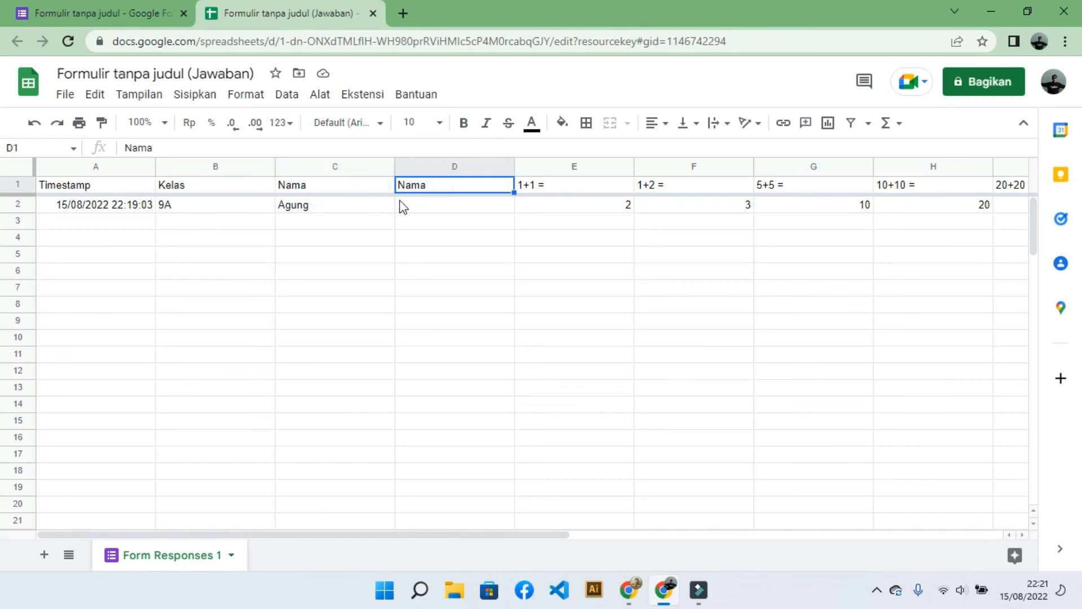
pyautogui.click(401, 204)
pyautogui.click(410, 192)
pyautogui.click(338, 208)
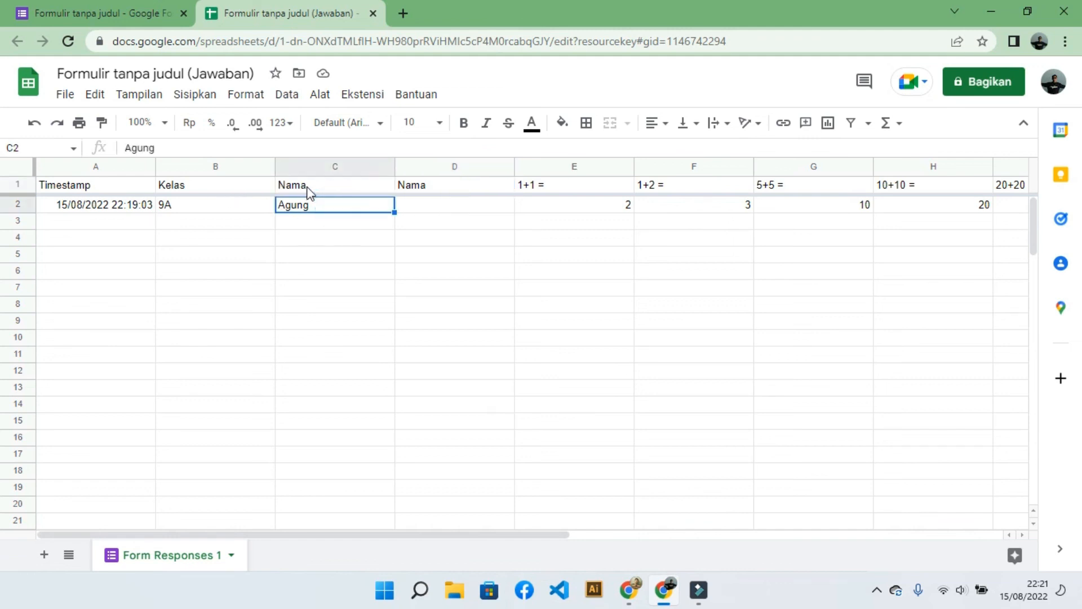
pyautogui.click(310, 188)
pyautogui.click(308, 211)
# Inspect the question columns of the response sheet, from "1+1 =" through "20+20 =".
pyautogui.click(575, 186)
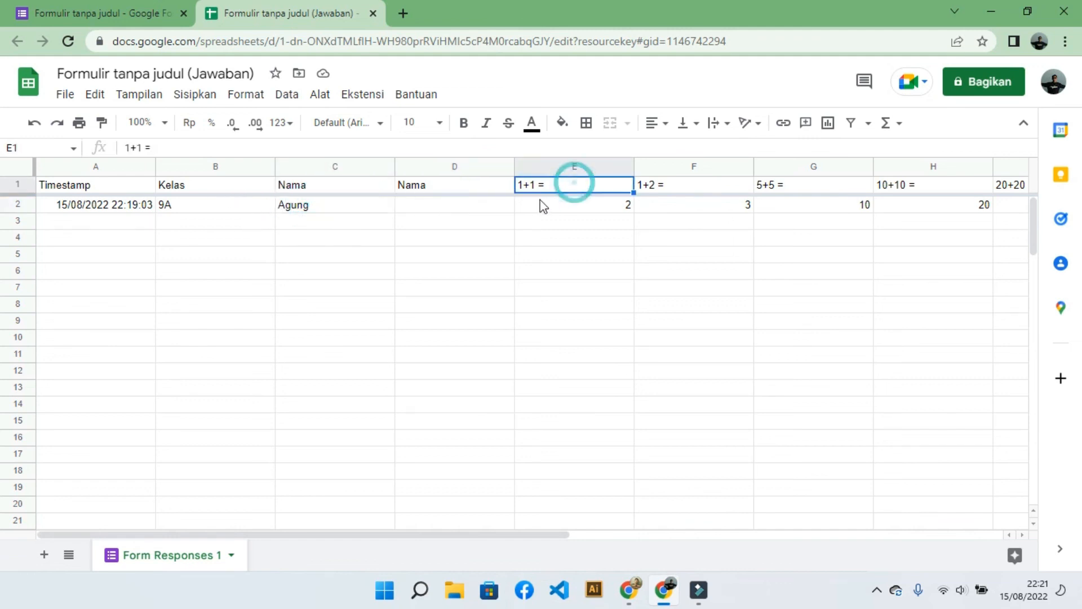
pyautogui.click(676, 185)
pyautogui.click(785, 186)
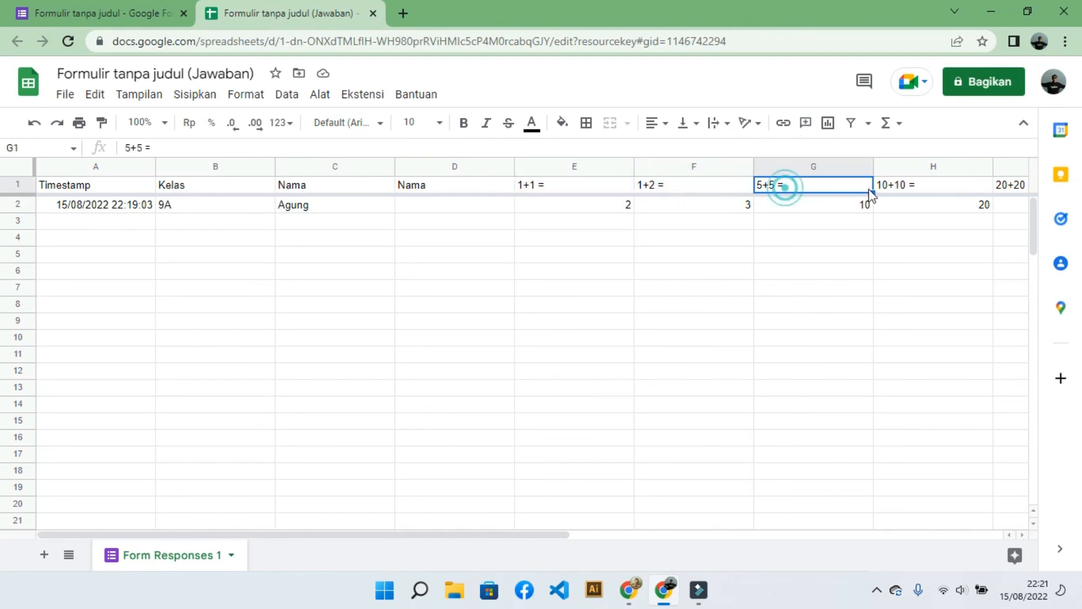
pyautogui.click(918, 186)
pyautogui.click(999, 189)
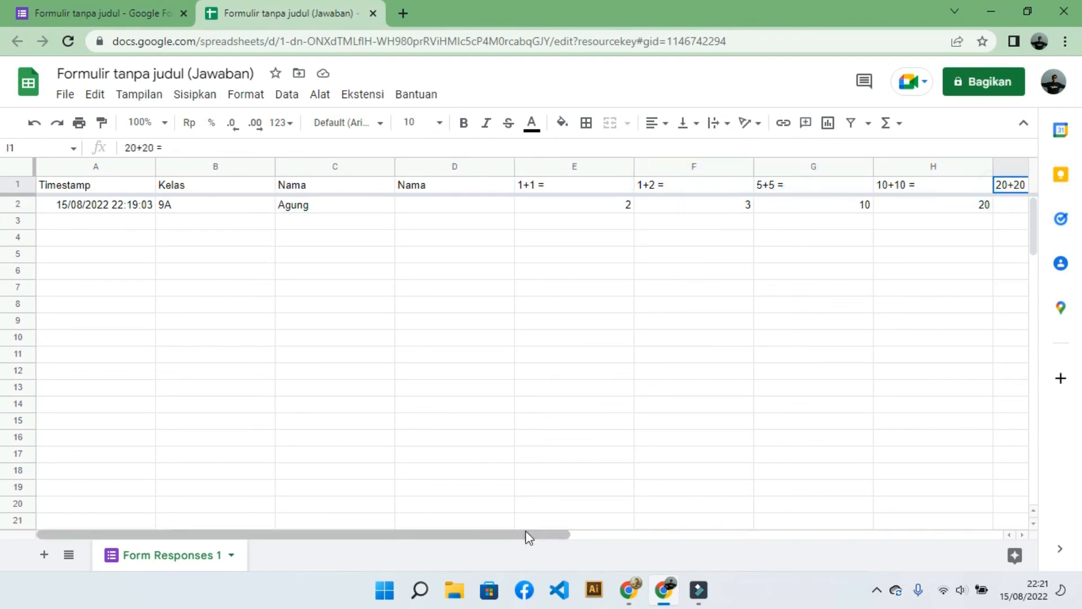
pyautogui.moveTo(525, 534); pyautogui.dragTo(529, 510)
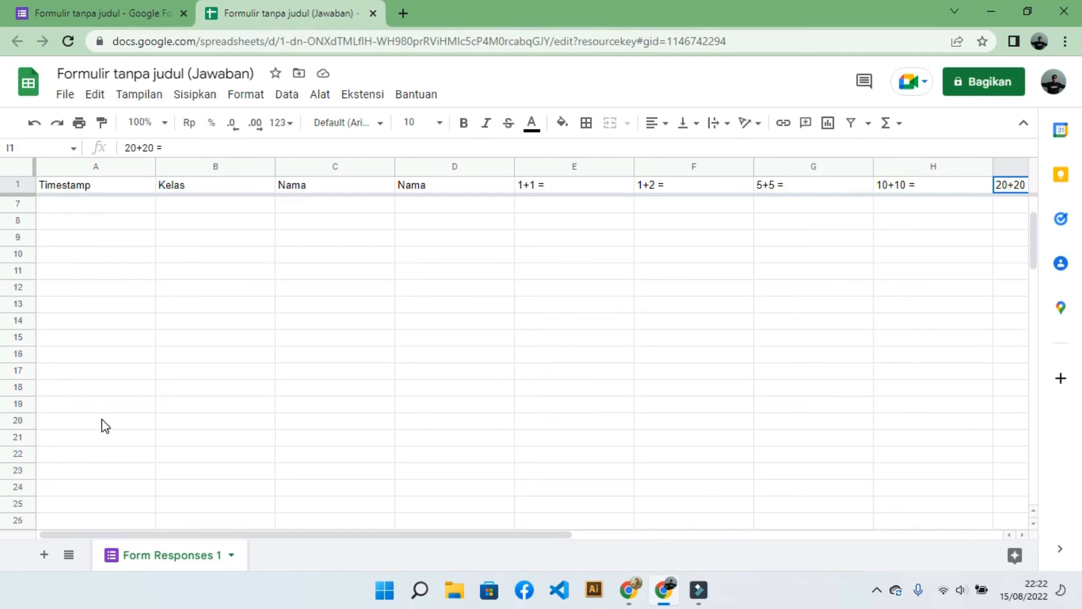
pyautogui.moveTo(414, 535); pyautogui.dragTo(352, 506)
# Return to the form's response summary and review the charts down to the "1+2 =" question.
pyautogui.click(57, 13)
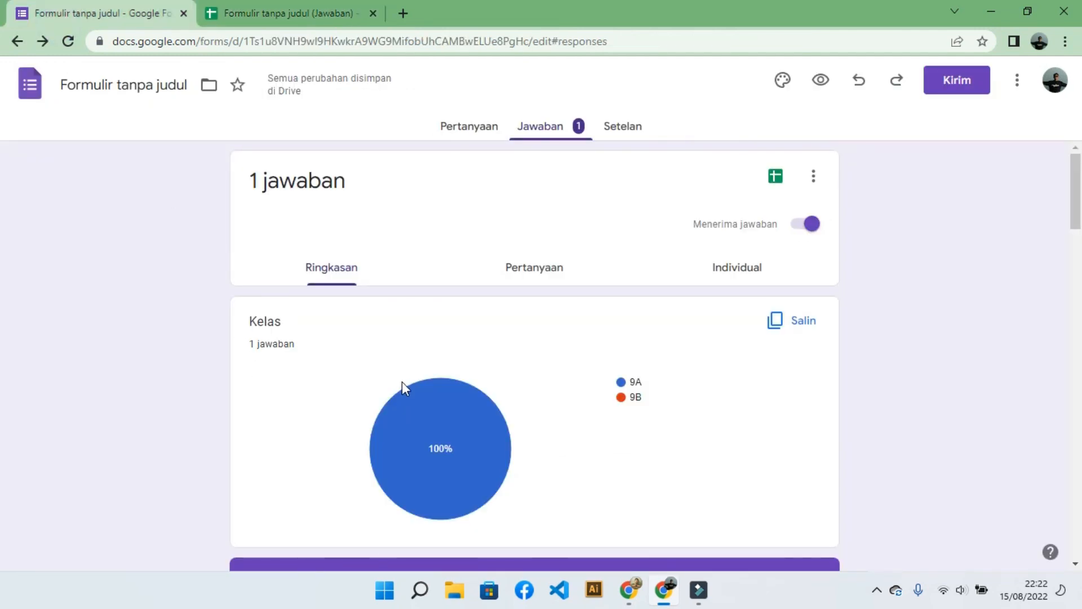
pyautogui.scroll(-15, 402, 382)
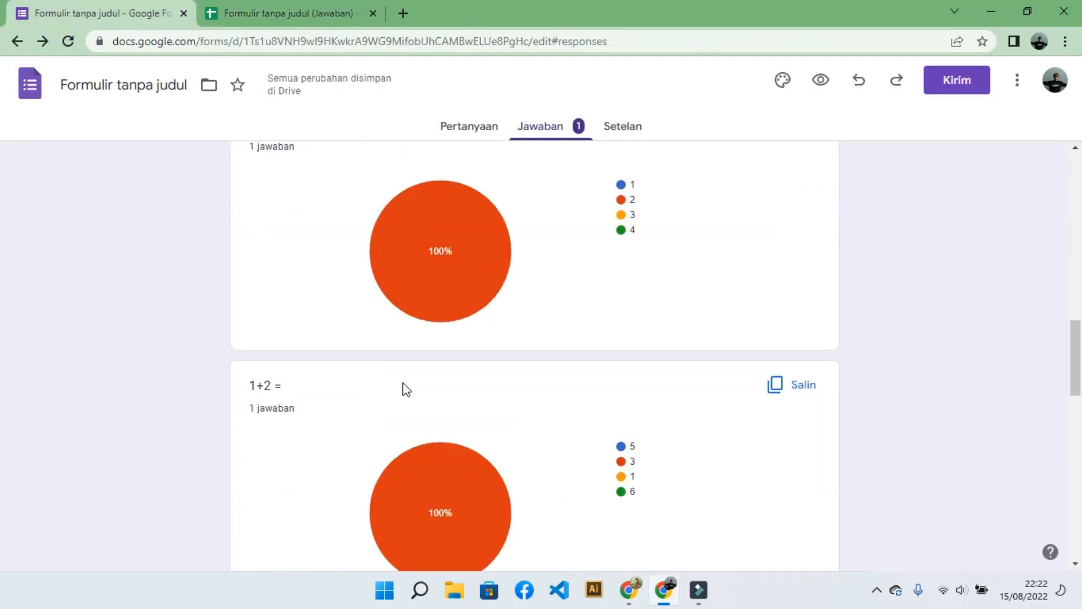